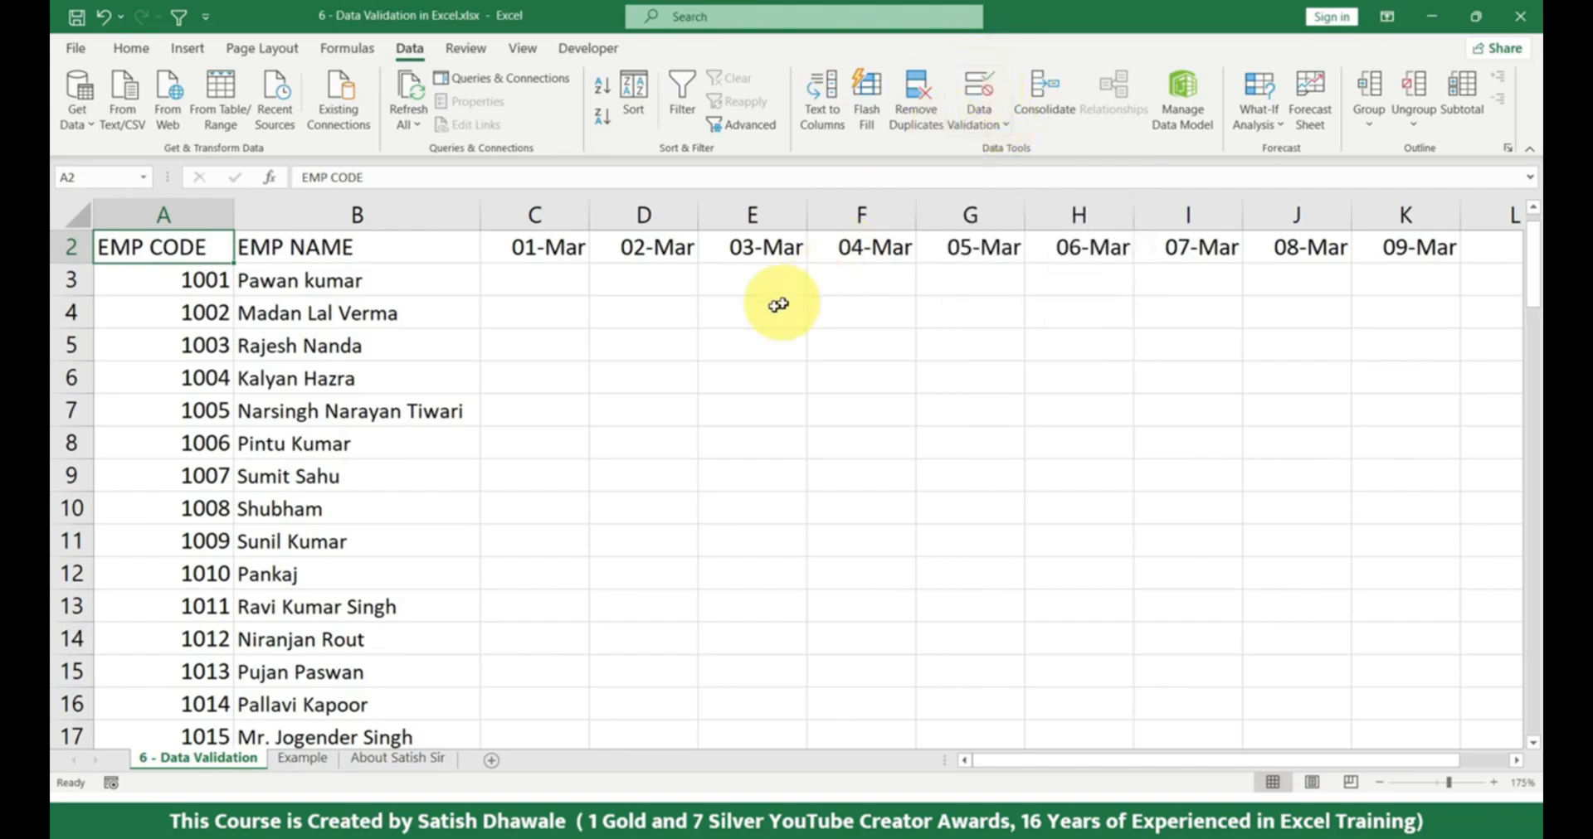
Switch to the Example worksheet.
left_click(701, 312)
left_click_drag(285, 275, 839, 526)
left_click(730, 485)
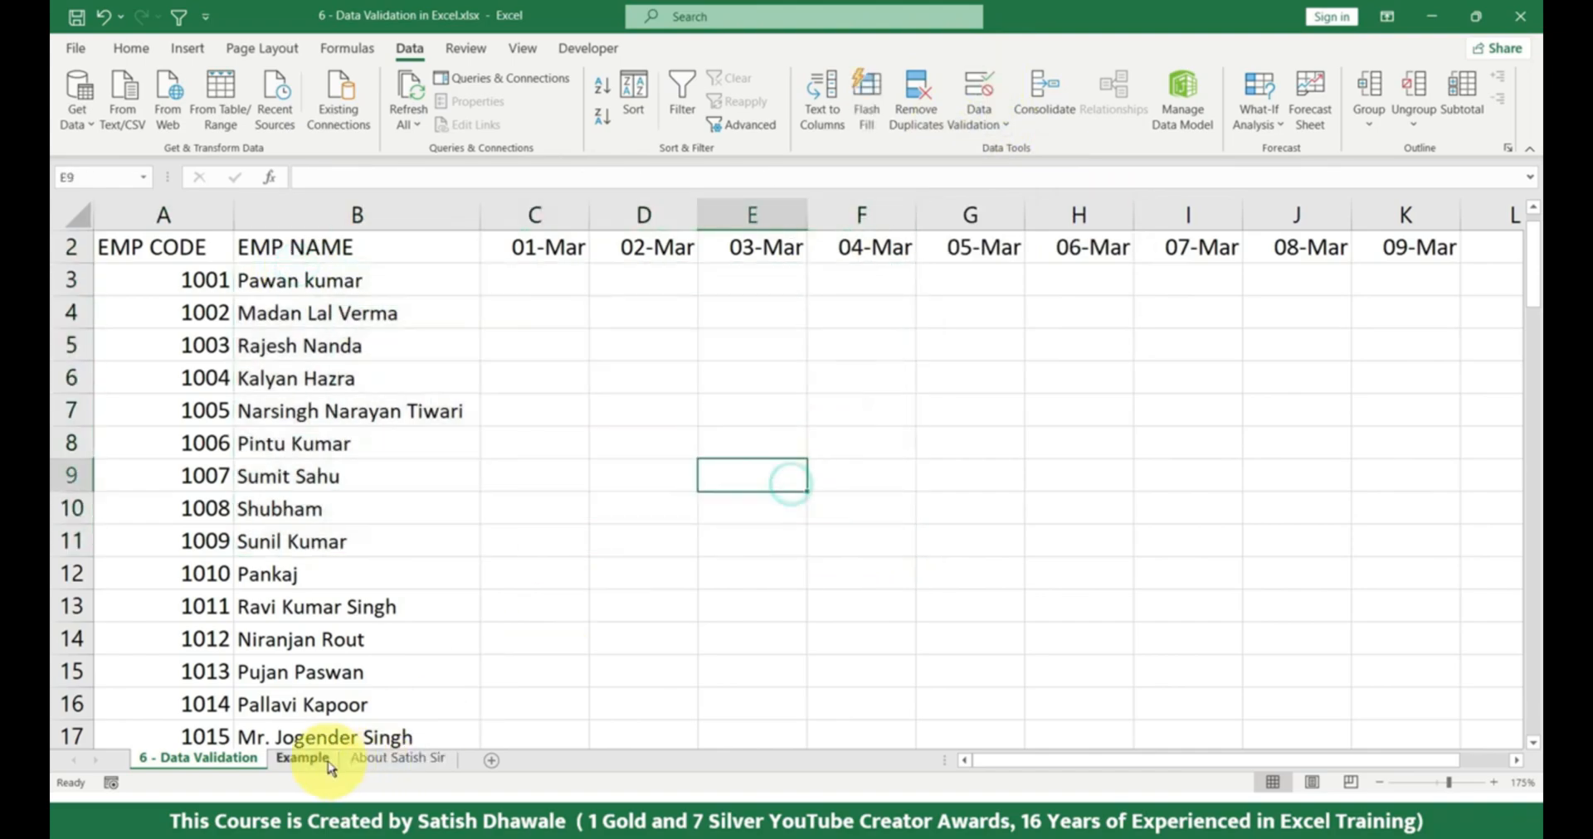
left_click(302, 757)
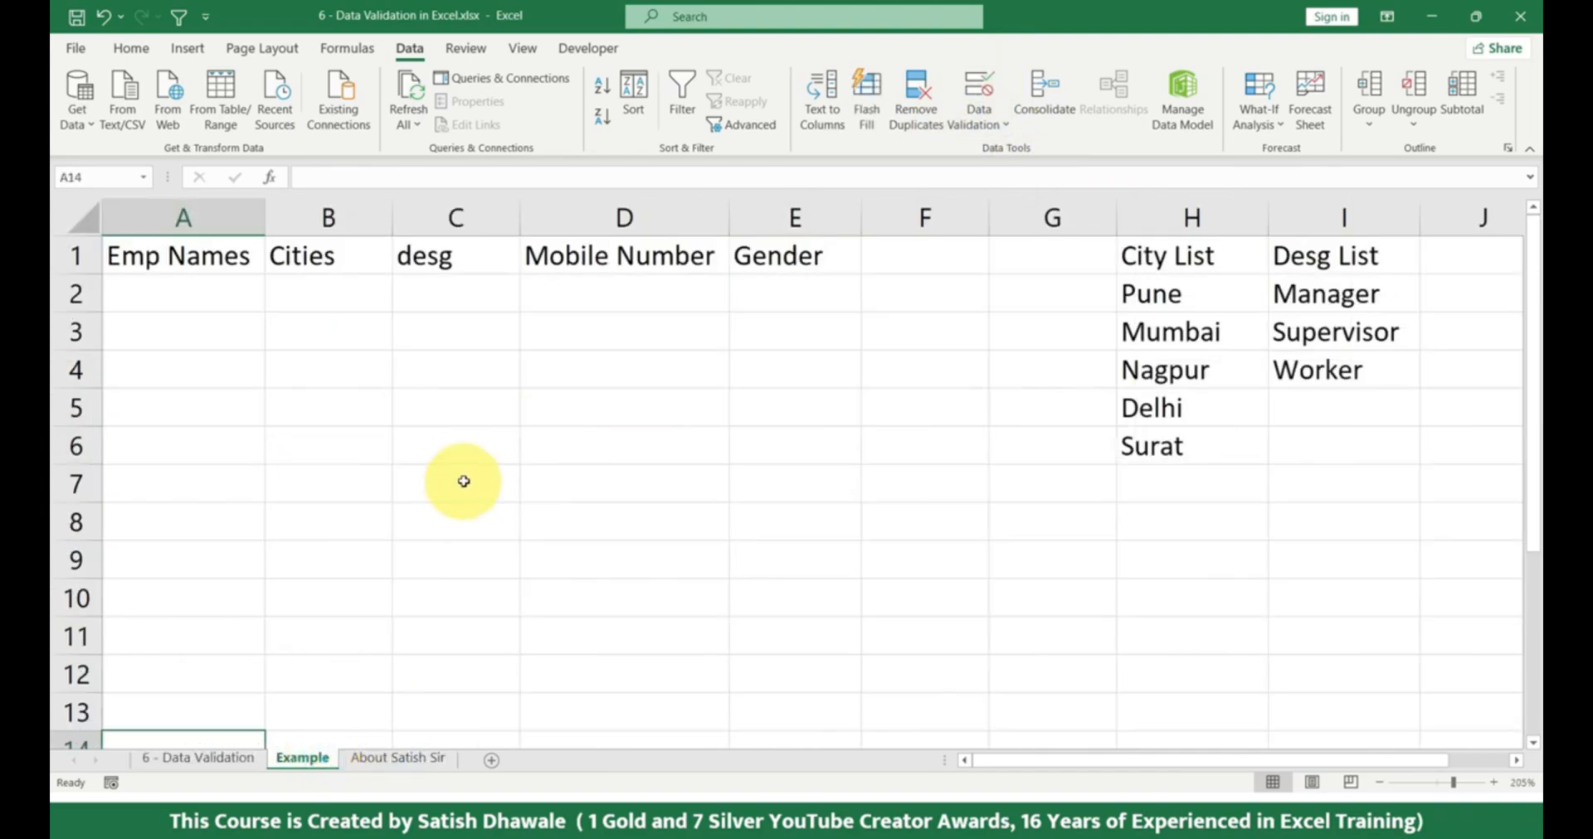
left_click(218, 757)
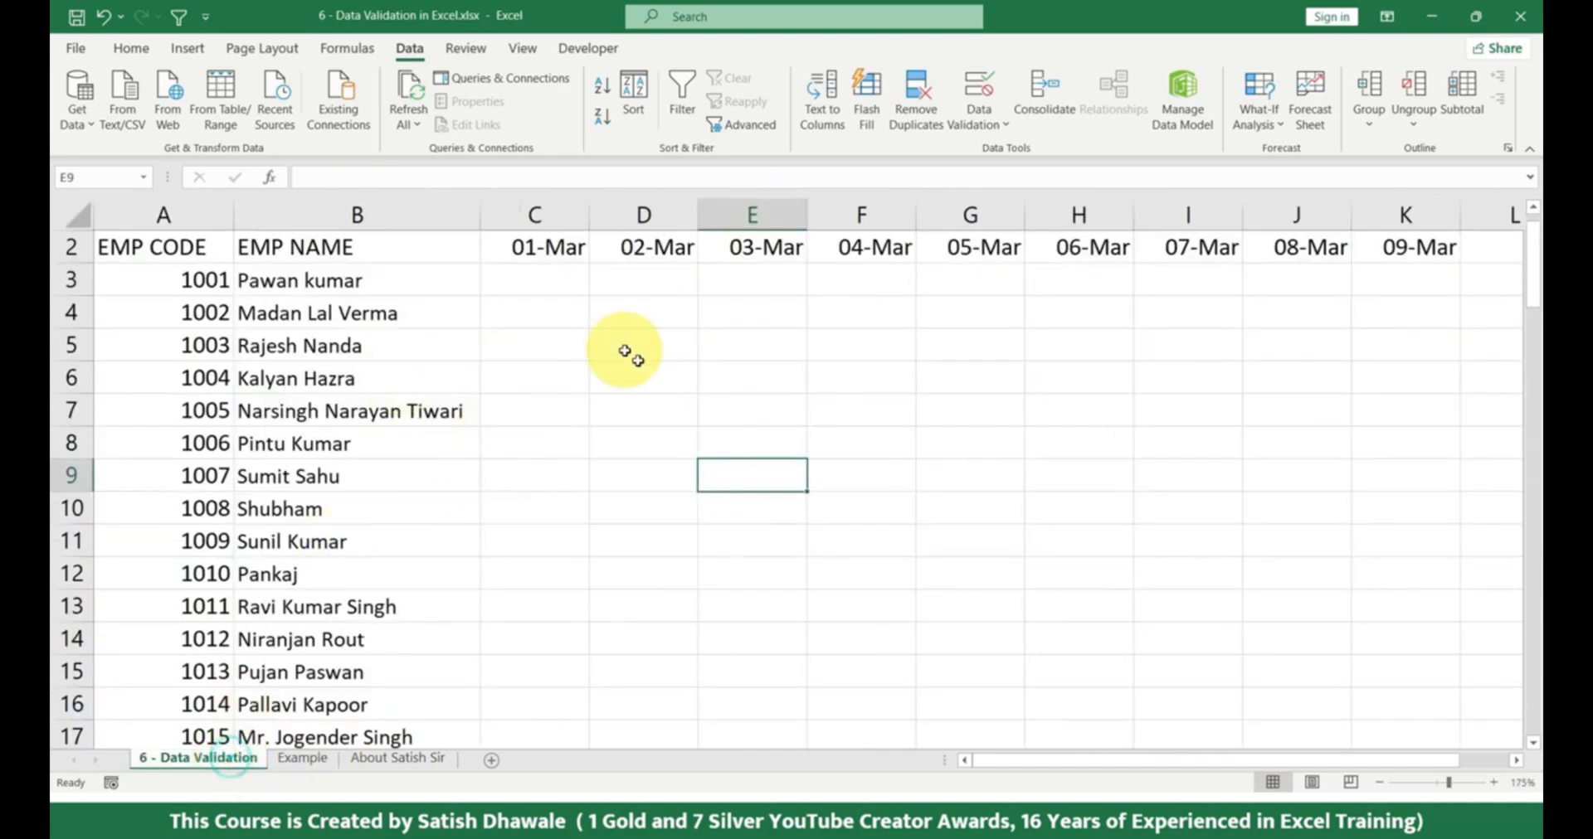
left_click(319, 757)
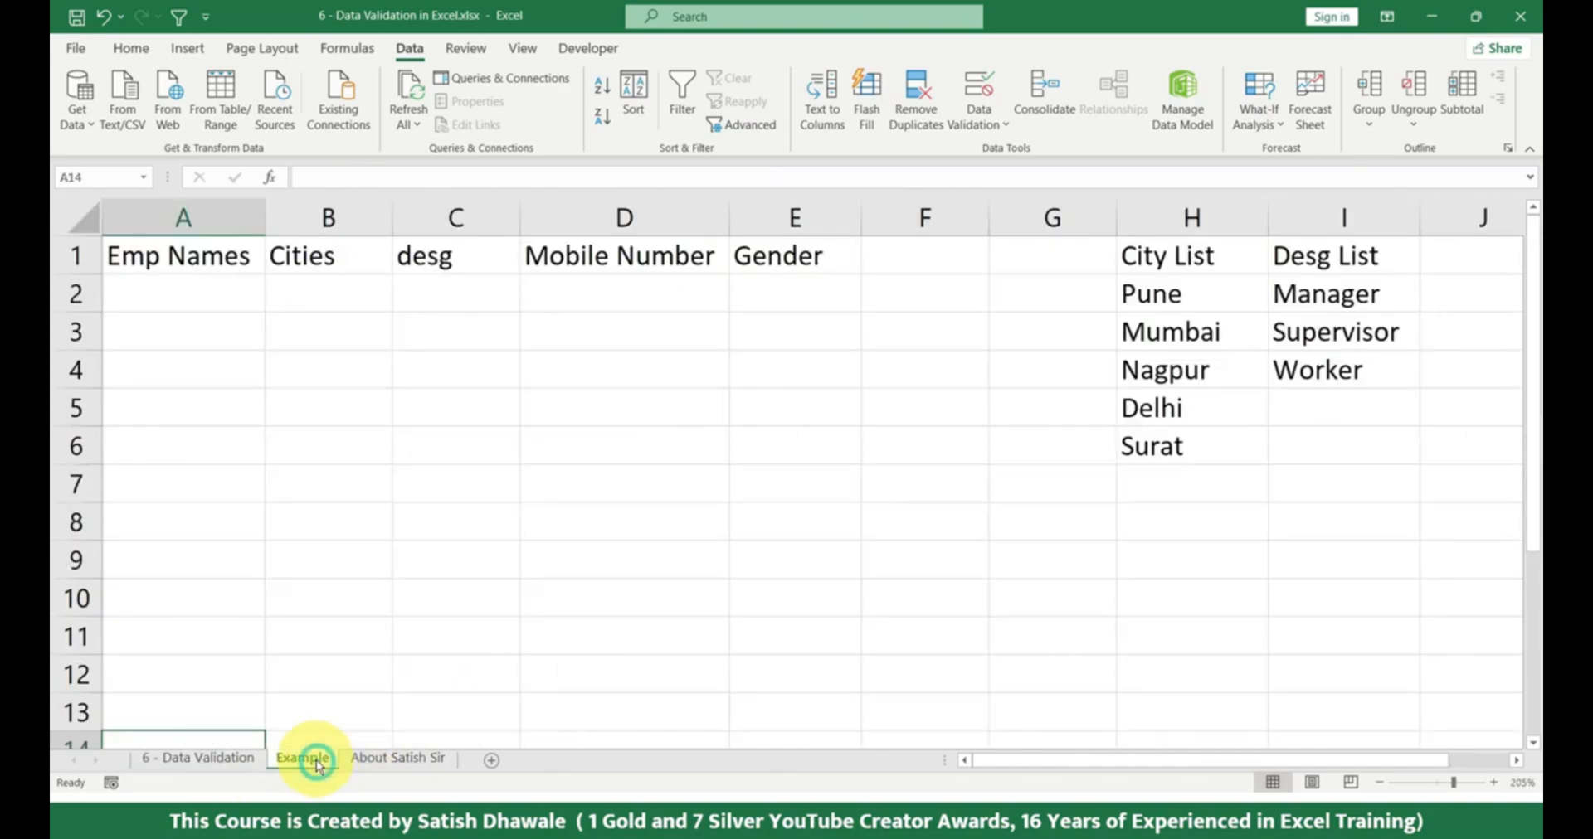
left_click_drag(210, 298, 203, 619)
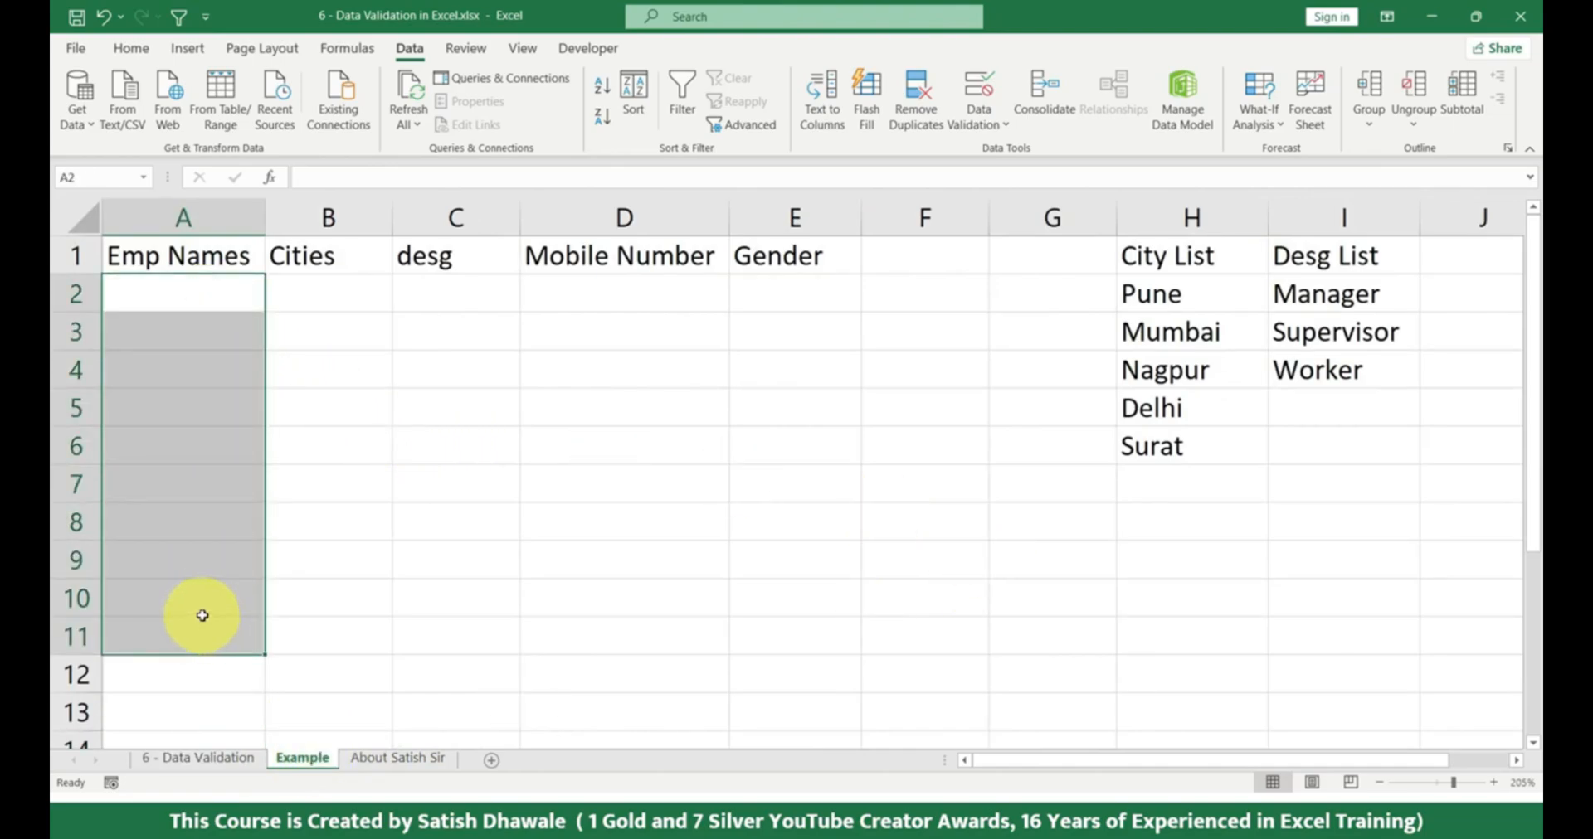
left_click_drag(347, 293, 327, 562)
left_click_drag(462, 293, 462, 562)
Enter Pune in B2 and Puna in B3 as sample cities, and clear both entries from the Cities column.
left_click(345, 303)
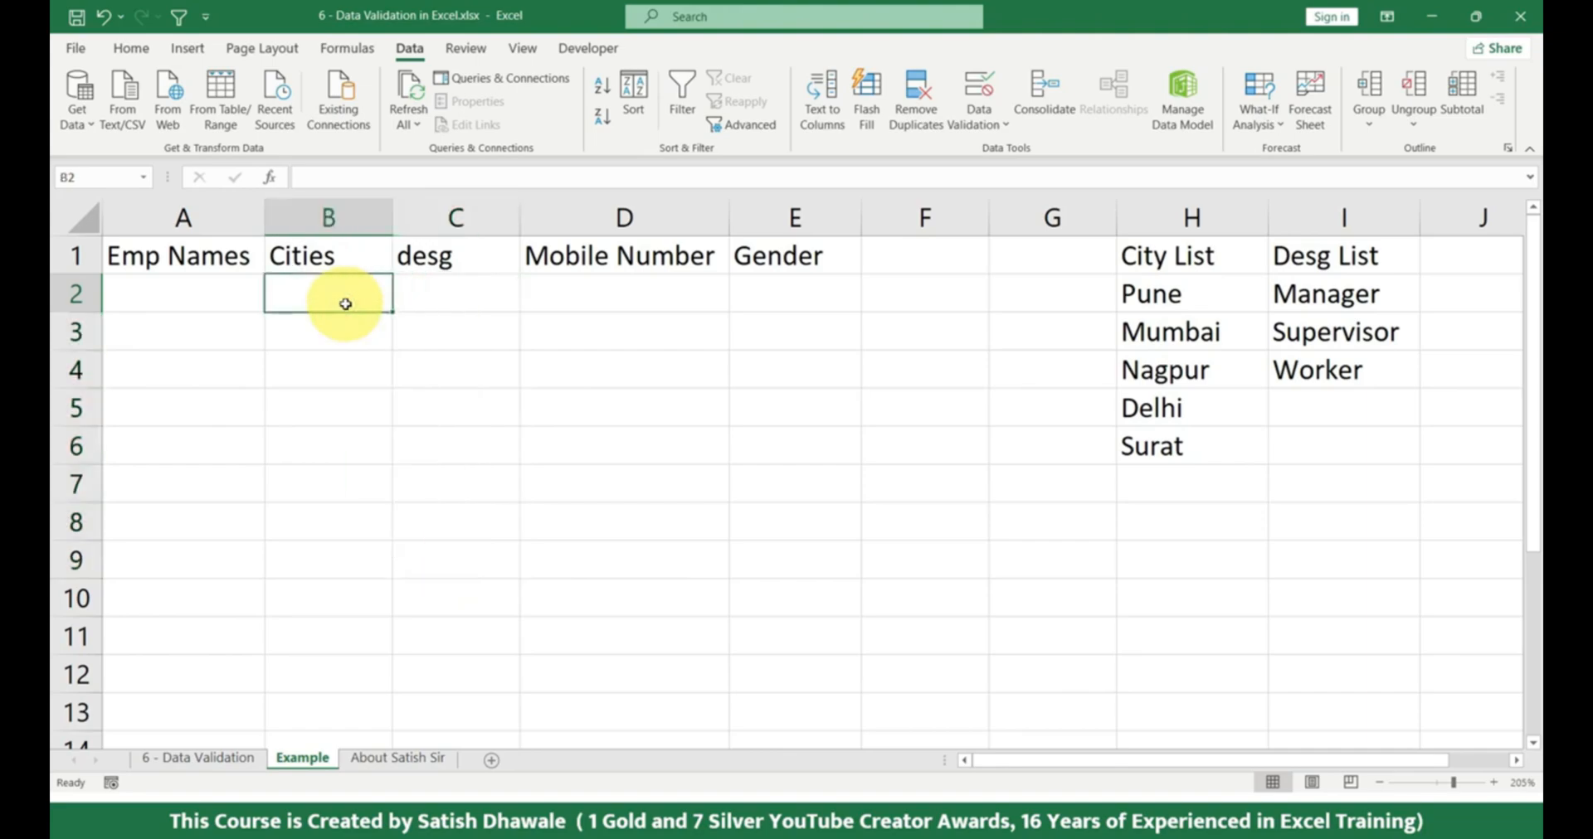
type("Pune")
key("Return")
type("Puna")
key("Return")
left_click_drag(345, 304, 328, 503)
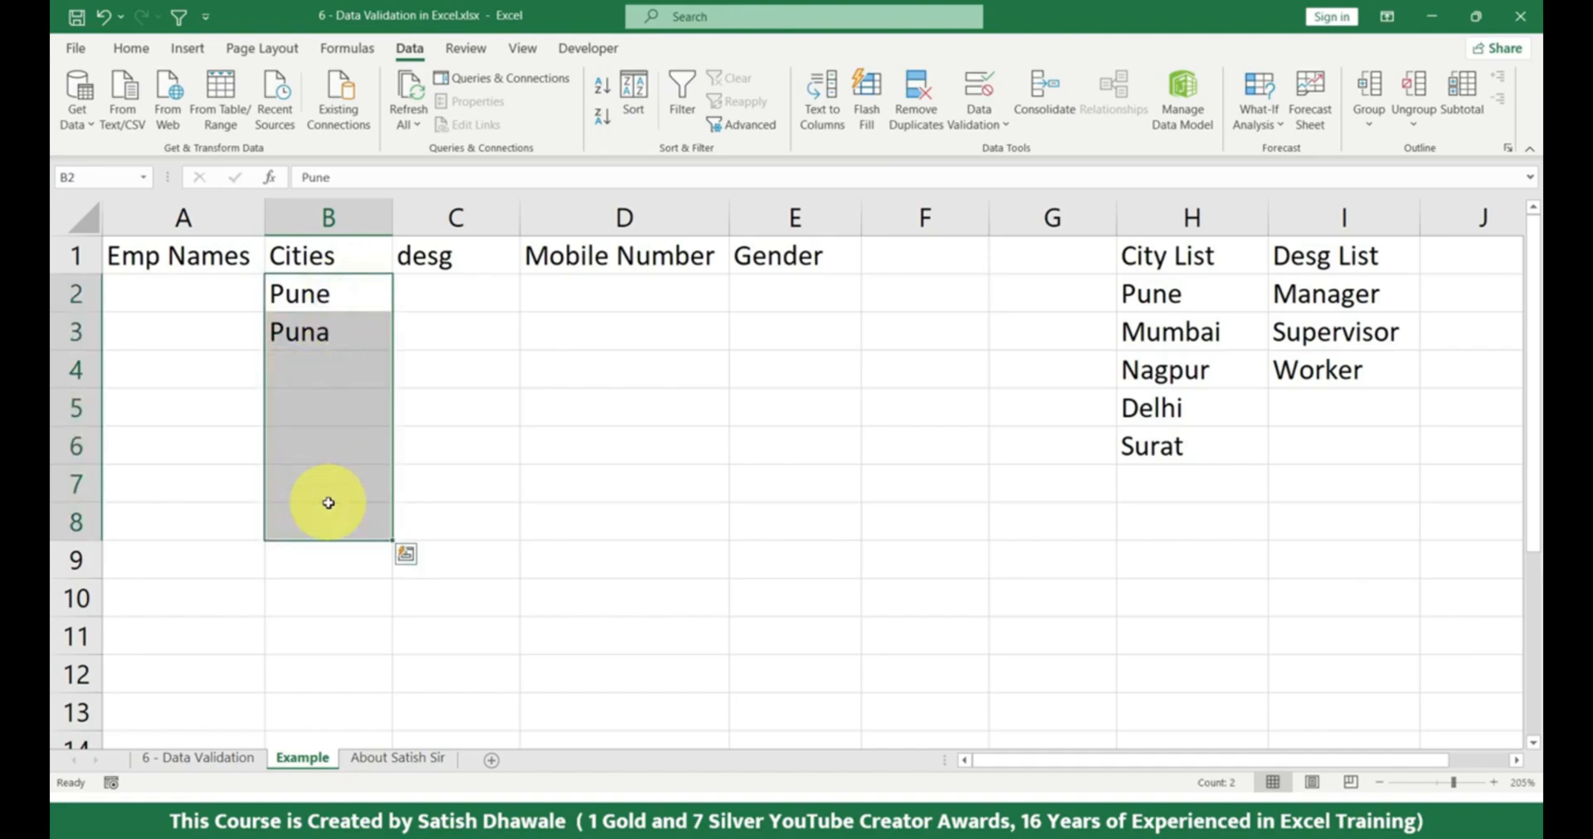
key("Delete")
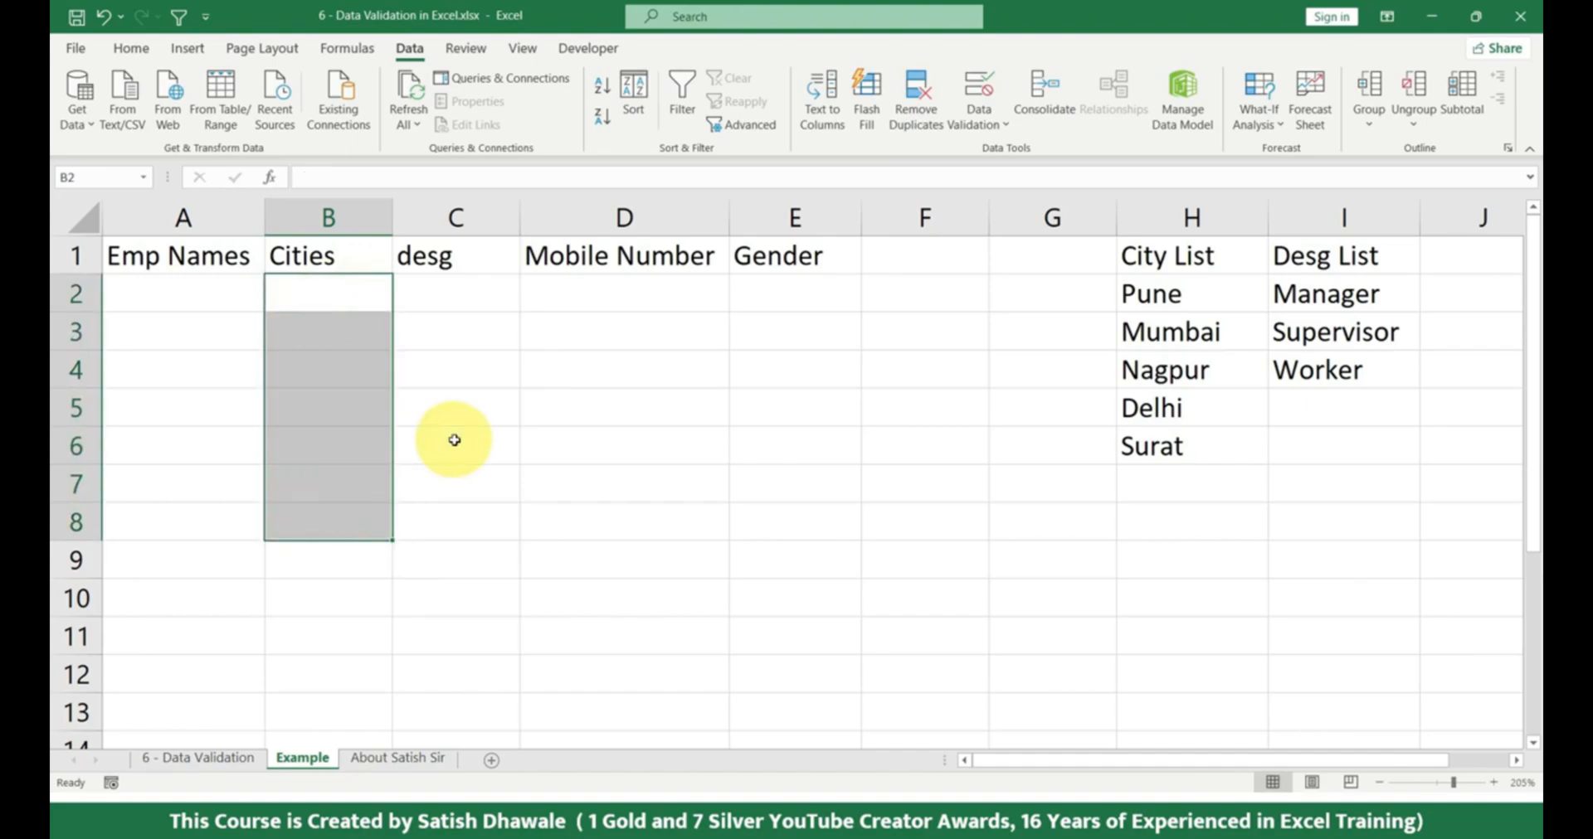
left_click(415, 409)
left_click_drag(351, 296, 349, 482)
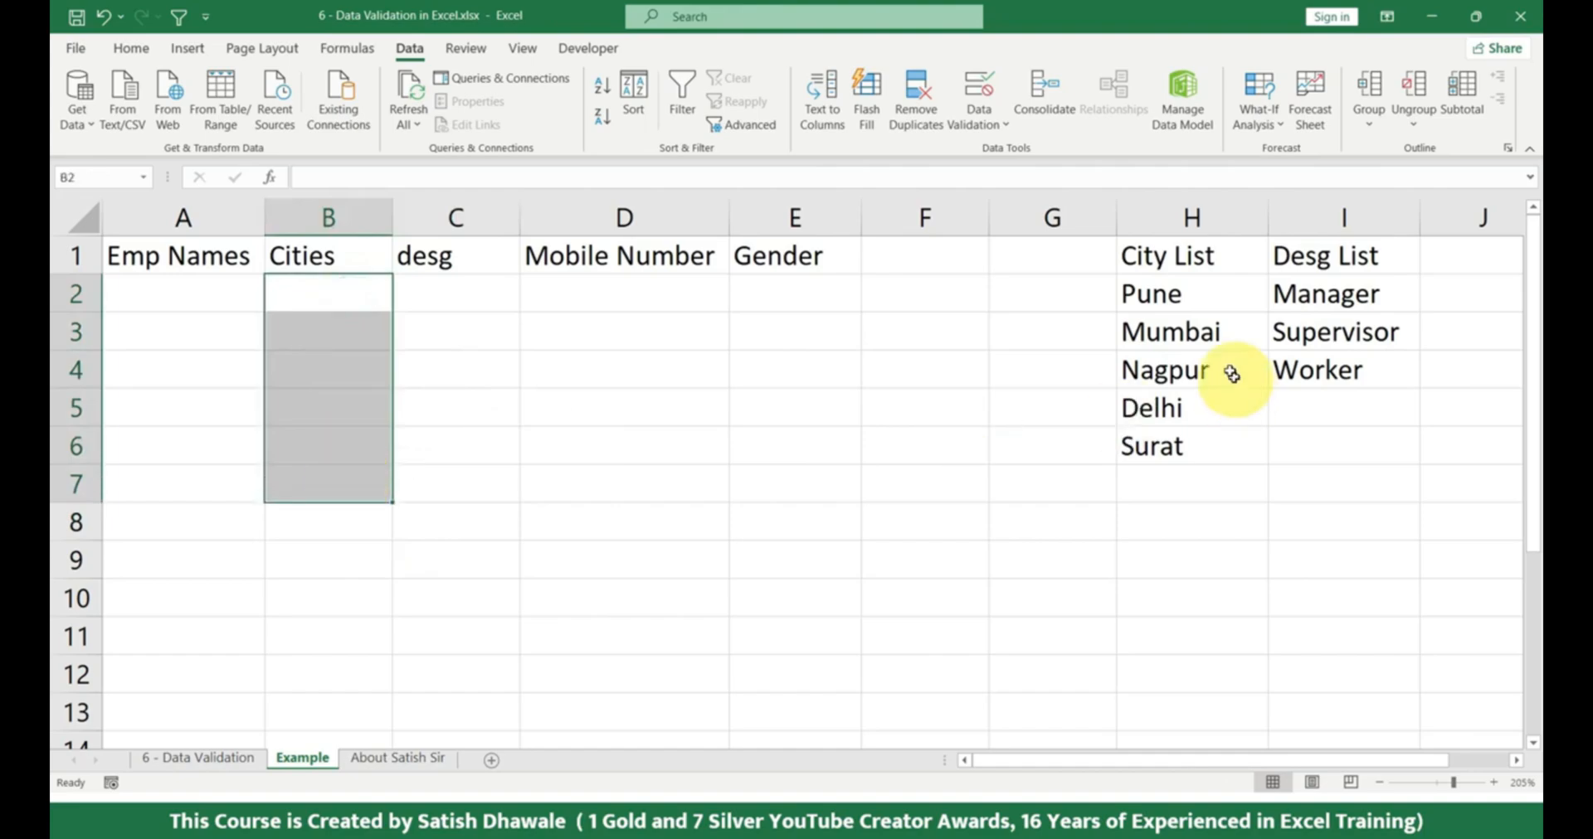
left_click_drag(1173, 296, 1186, 485)
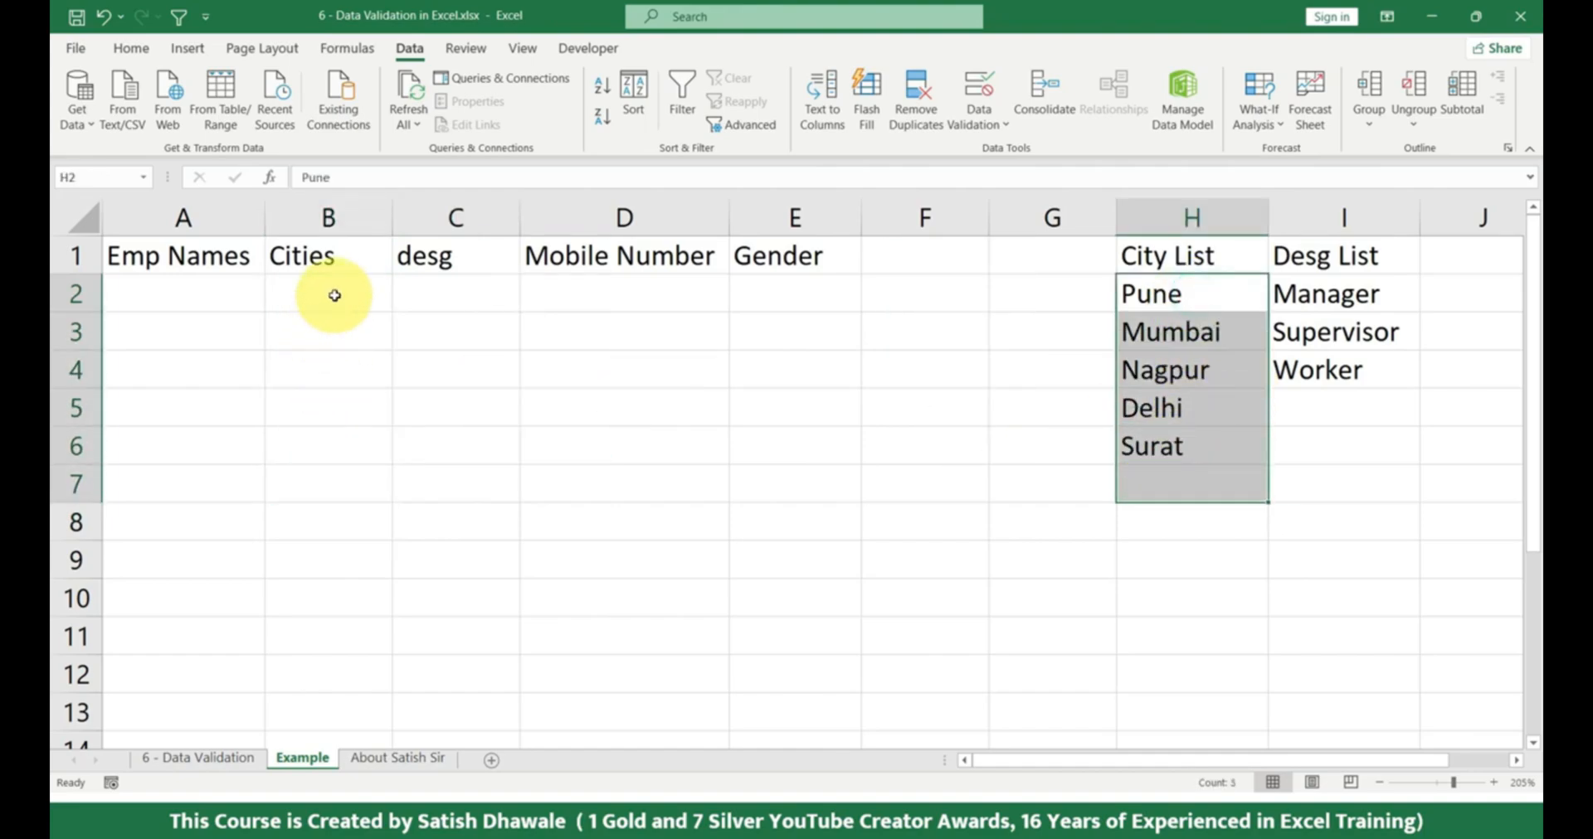
left_click_drag(331, 295, 331, 519)
left_click_drag(1177, 294, 1183, 441)
left_click_drag(349, 295, 348, 514)
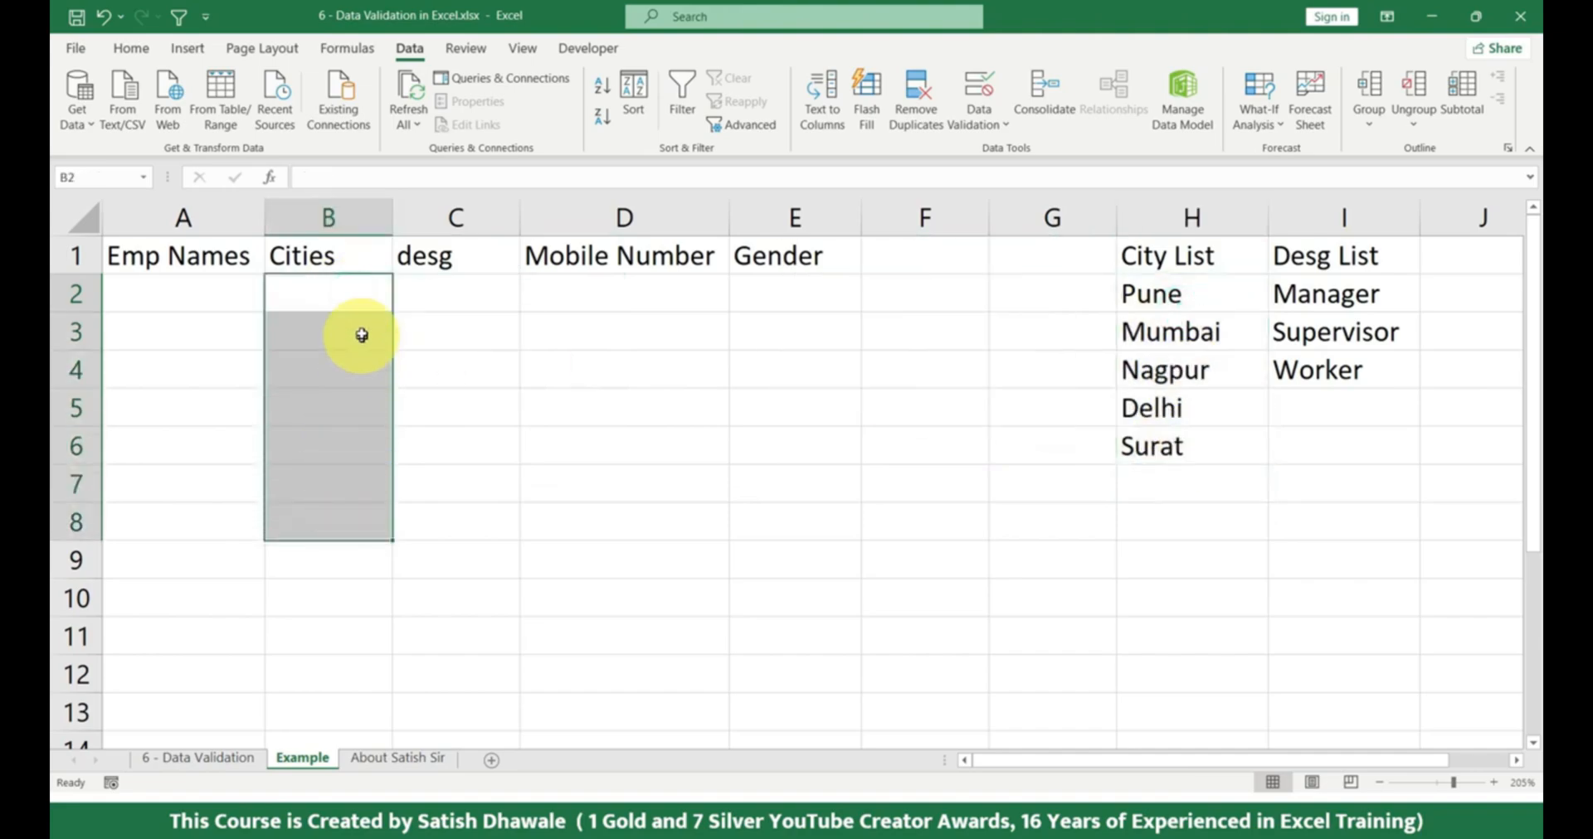
left_click(366, 294)
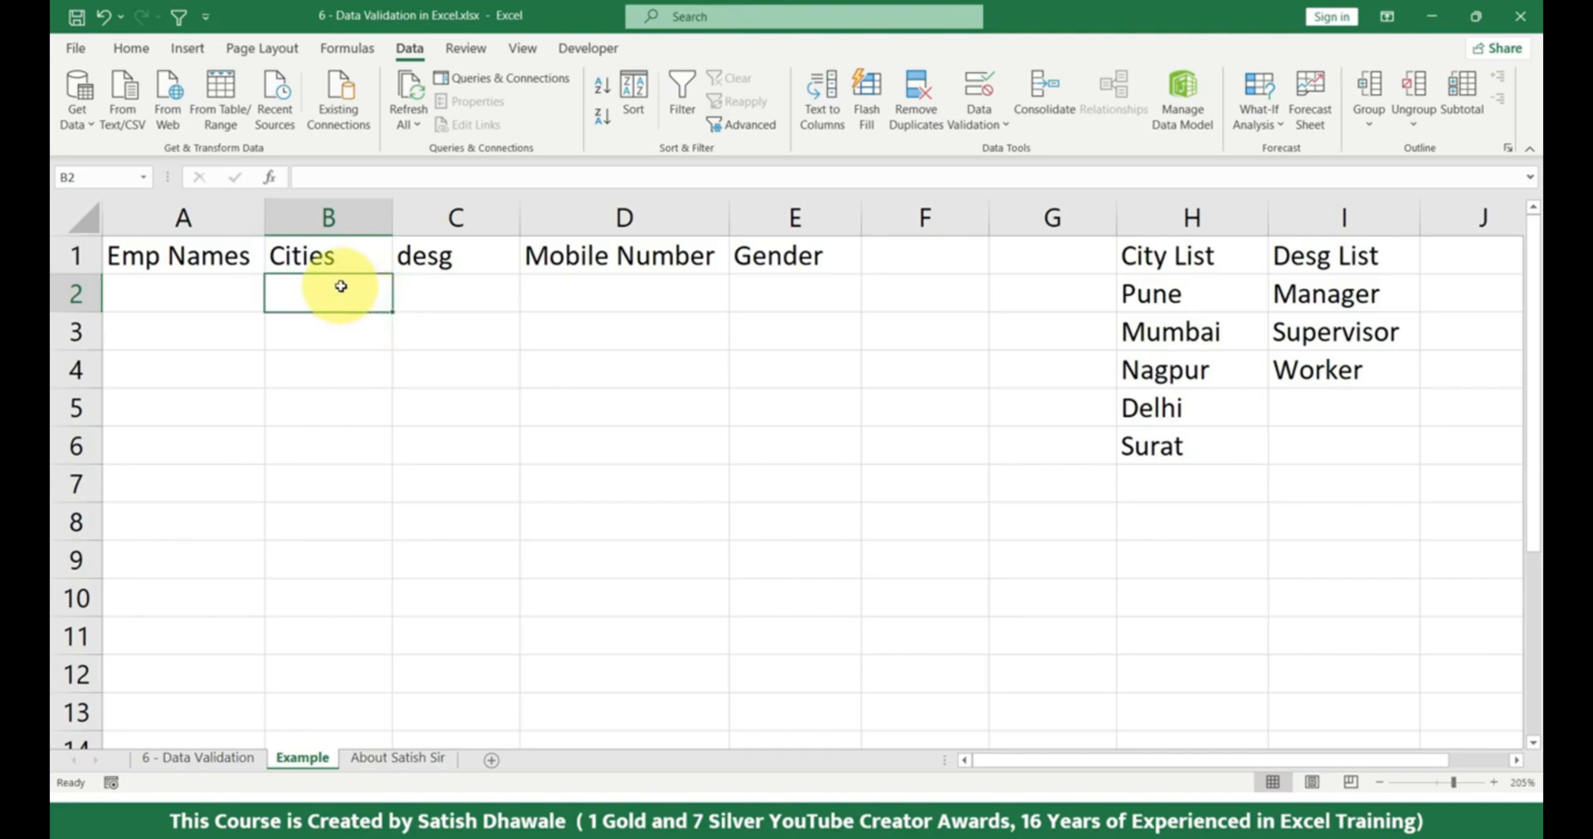
left_click_drag(340, 287, 331, 662)
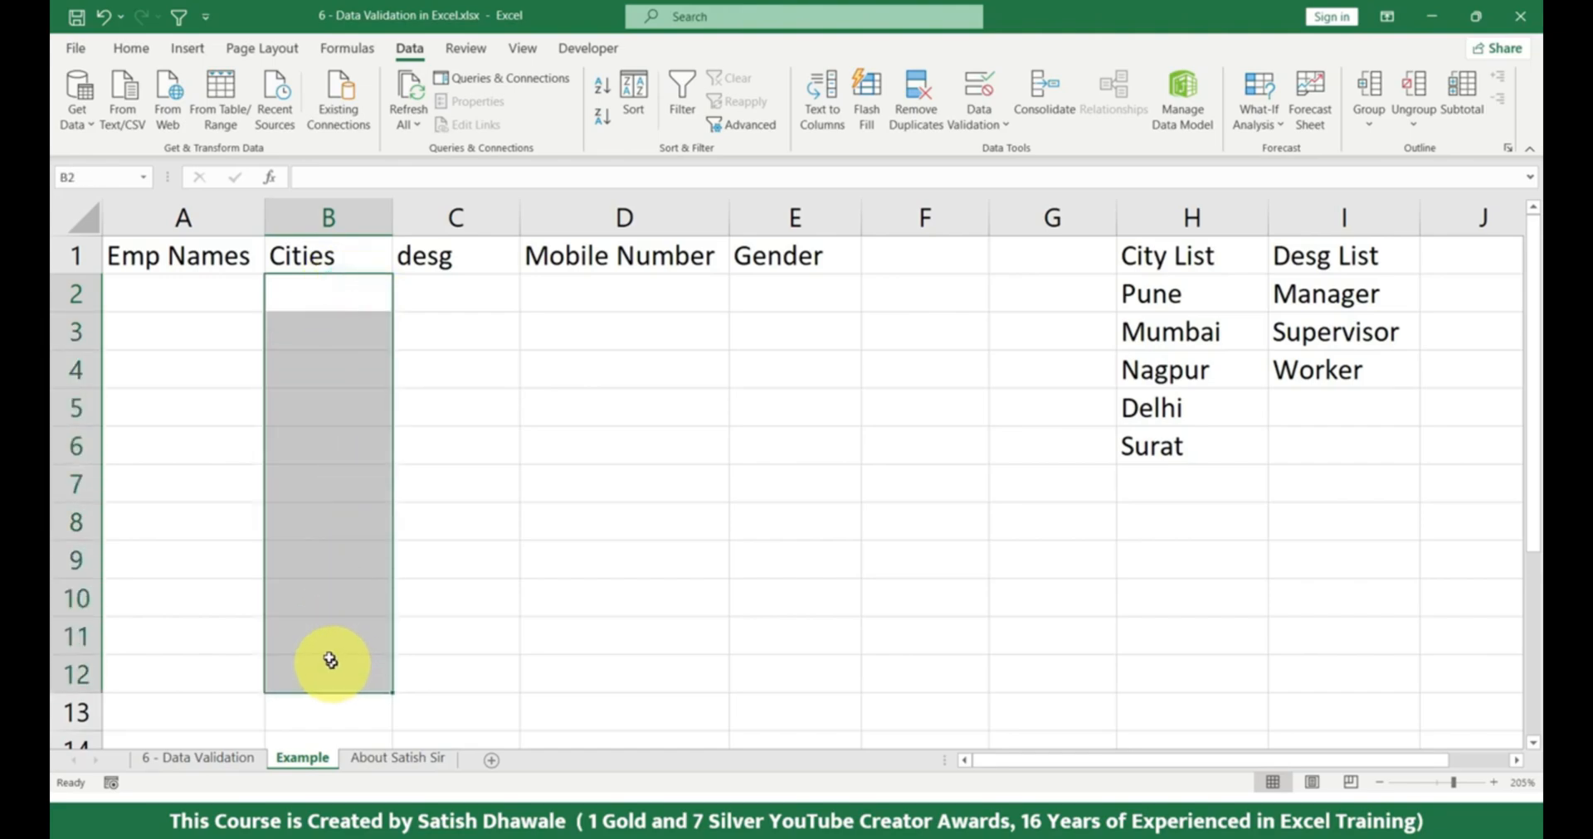
left_click_drag(345, 285, 311, 663)
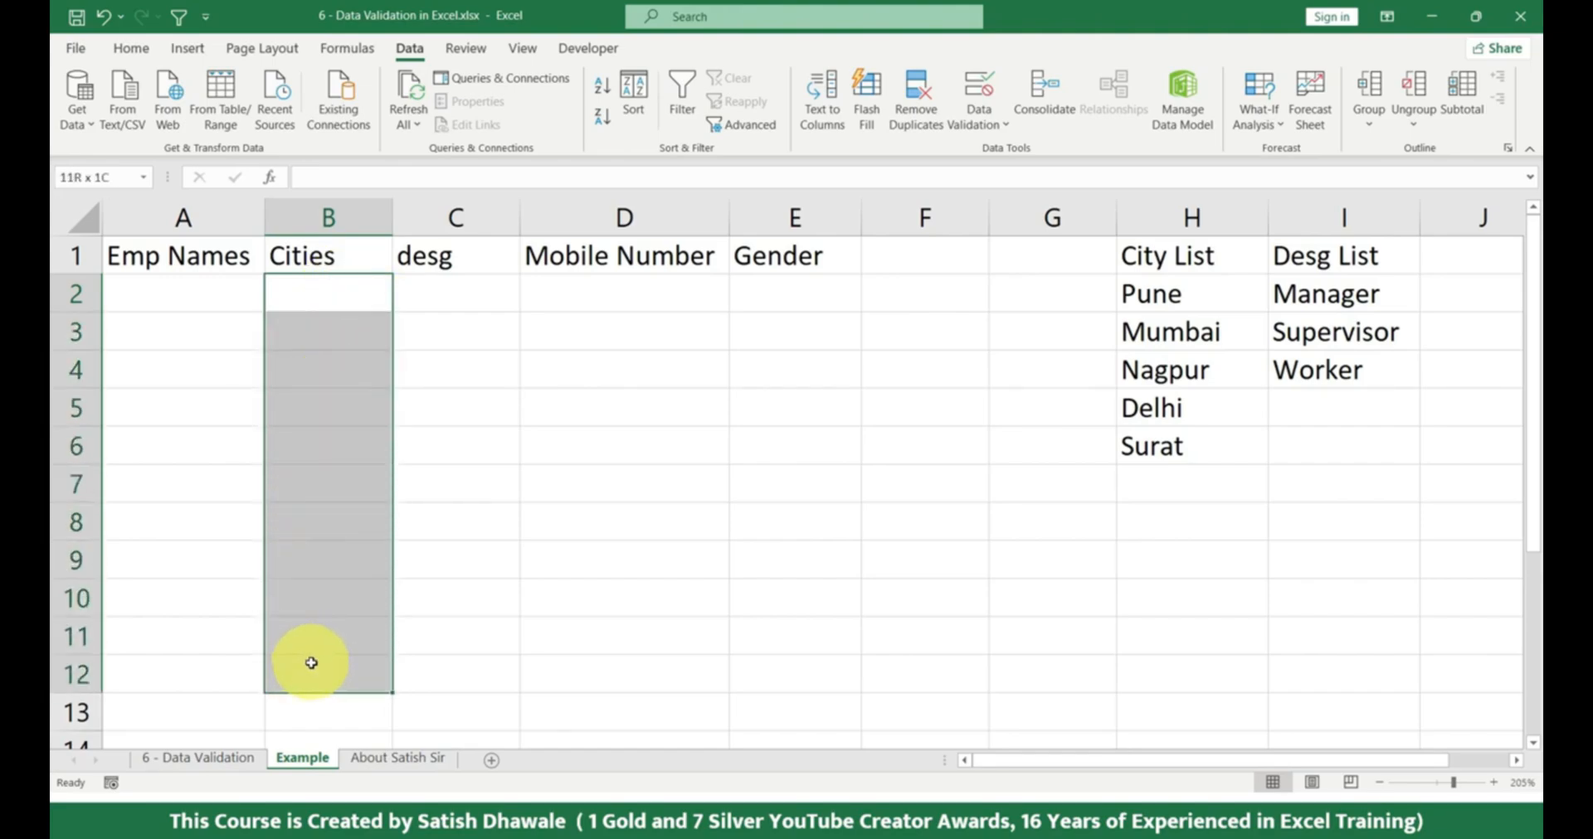
left_click(328, 218)
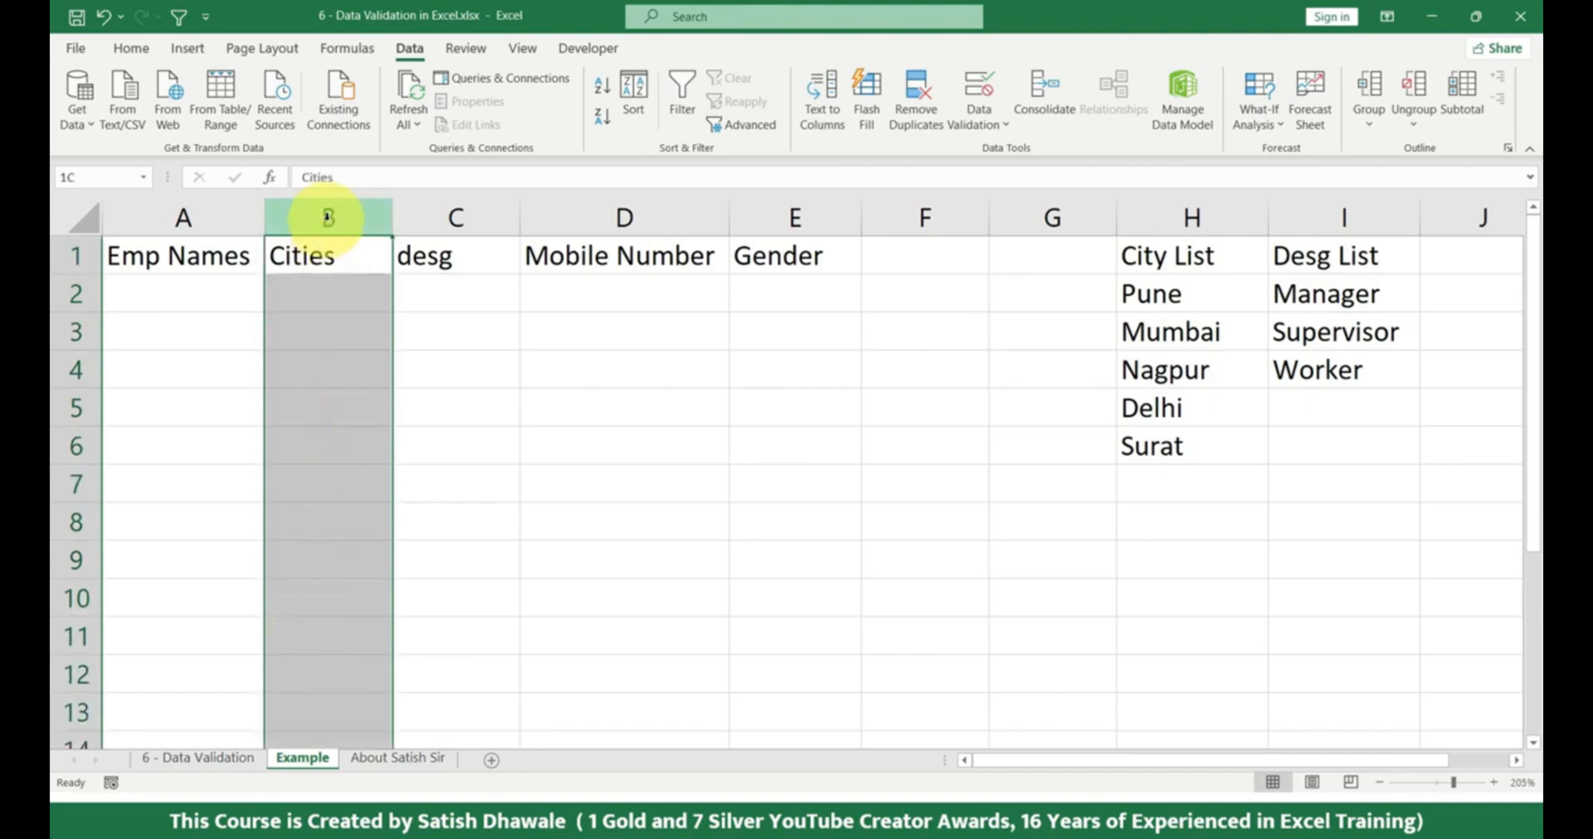
left_click_drag(327, 292, 327, 611)
left_click(332, 292)
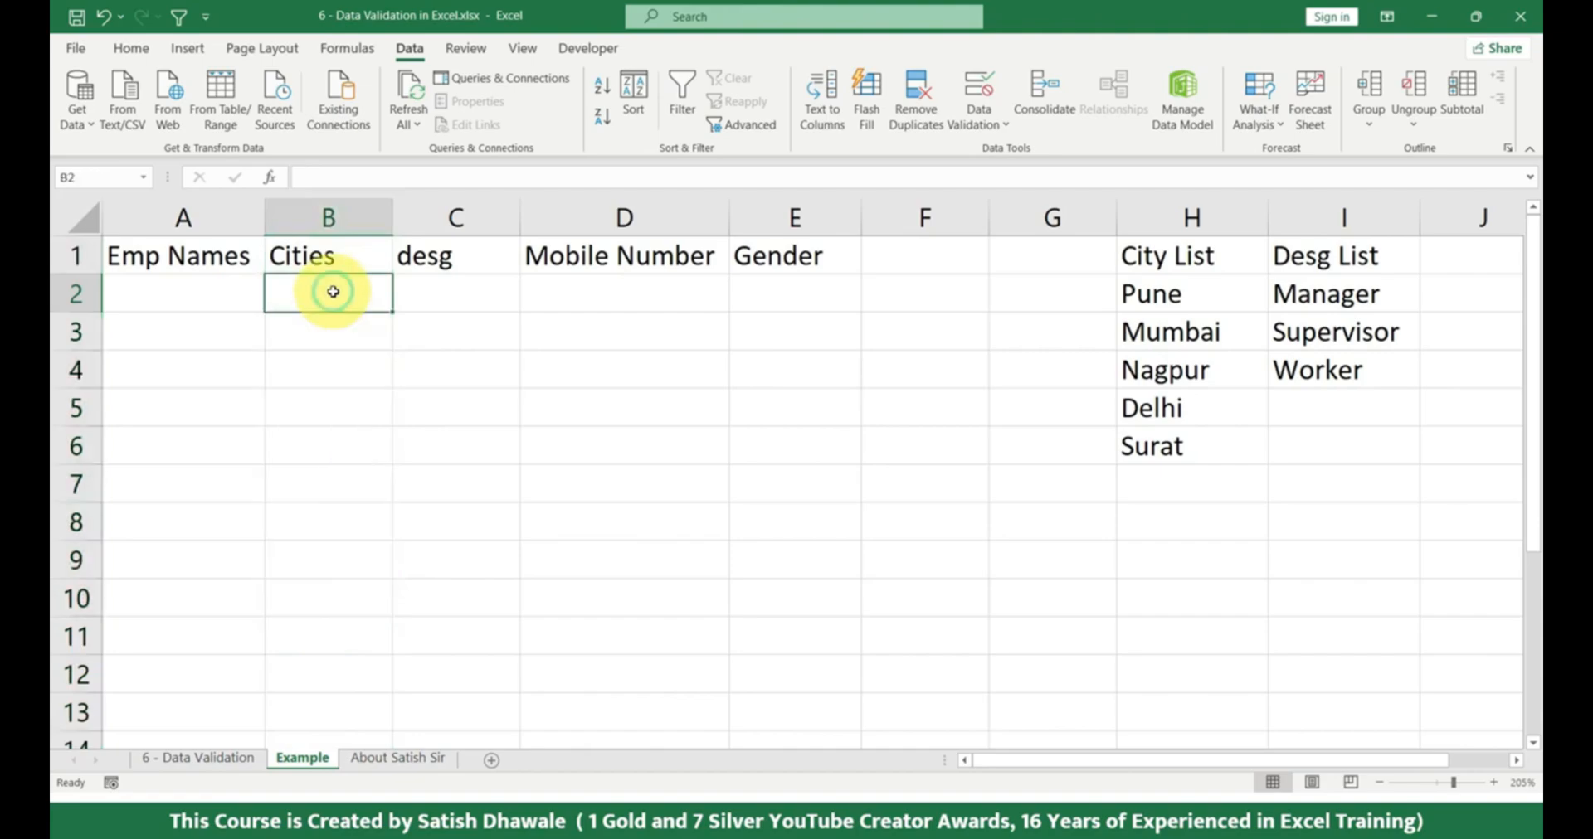
Open data validation for the whole Cities column and review its input message and error alert options.
left_click(336, 218)
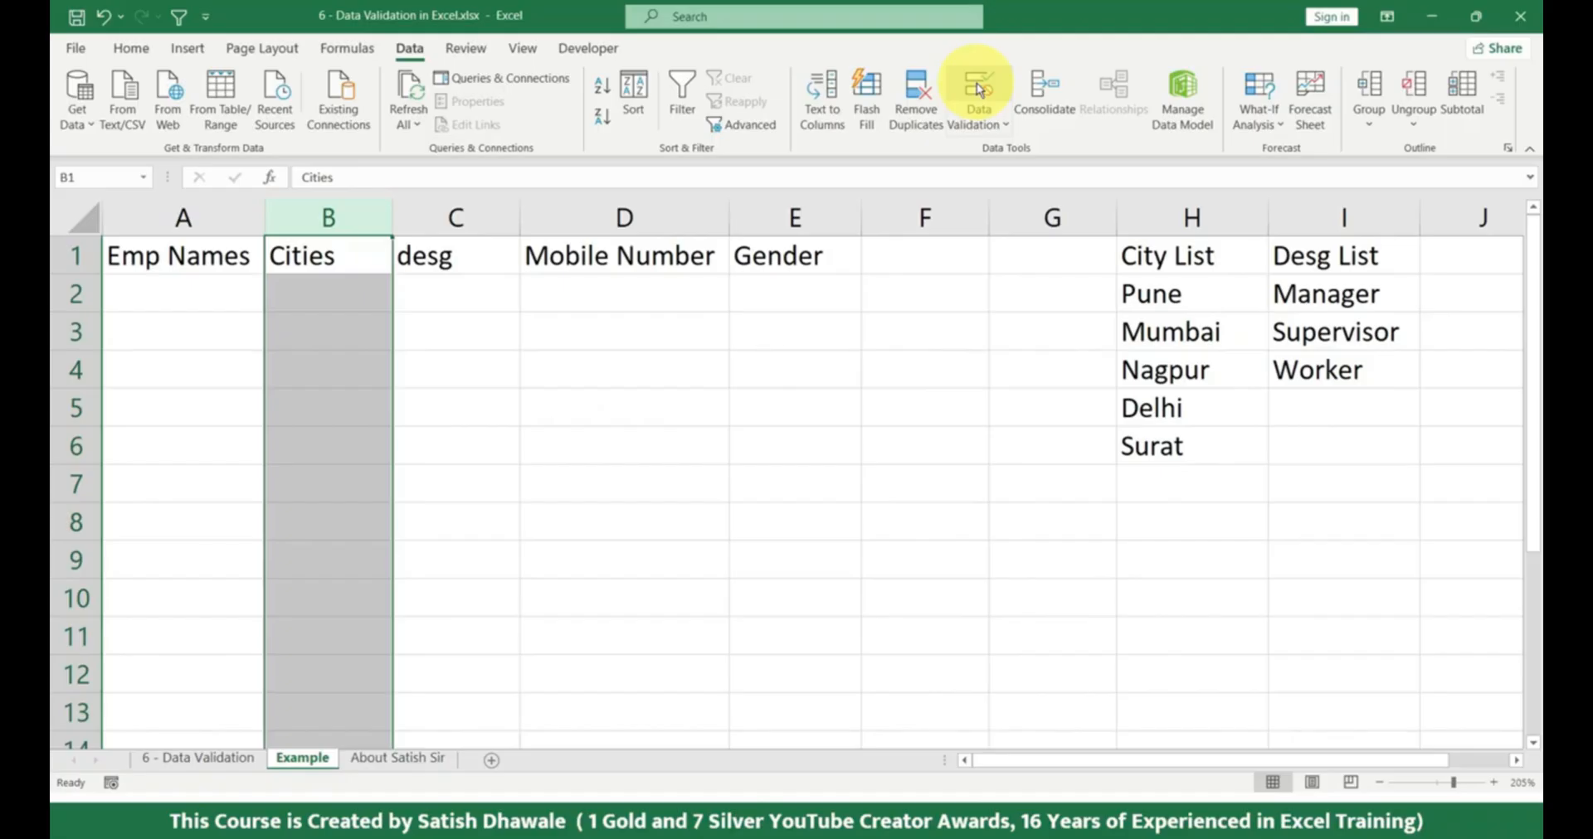
left_click(979, 90)
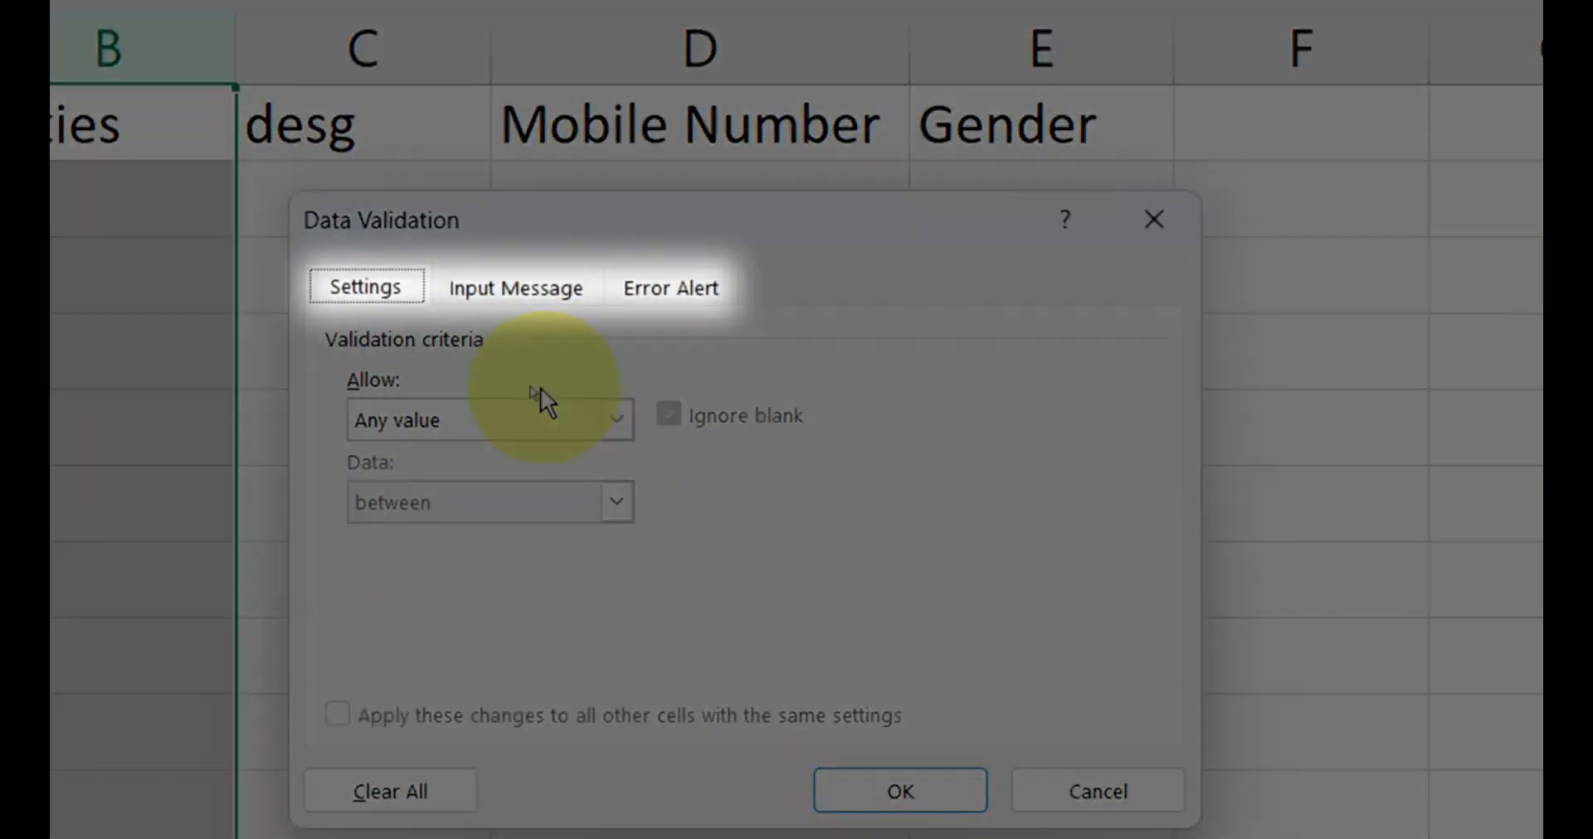
left_click(498, 292)
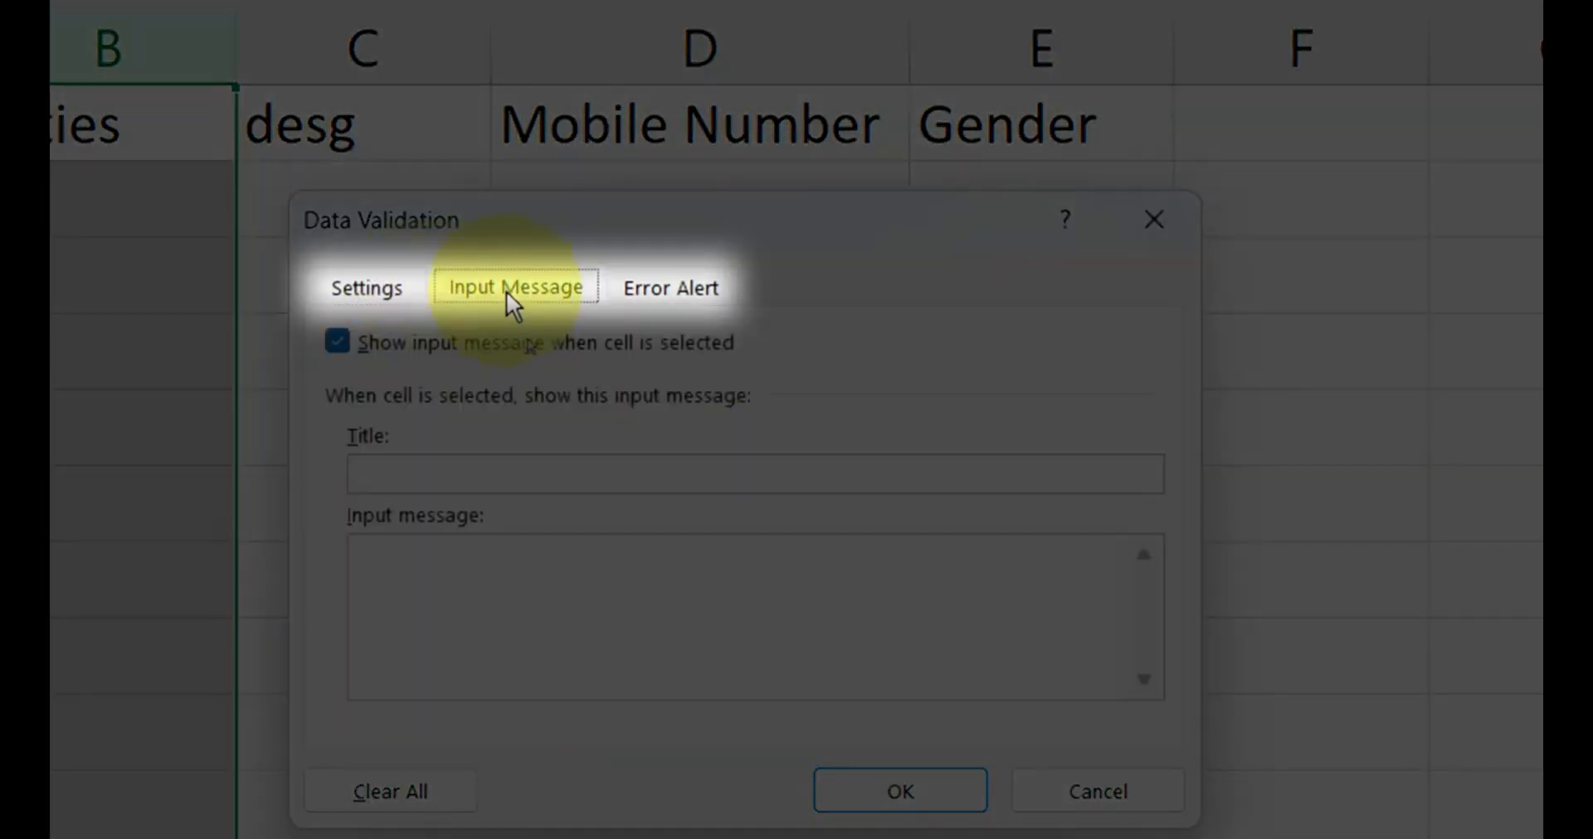
left_click(668, 292)
left_click(402, 291)
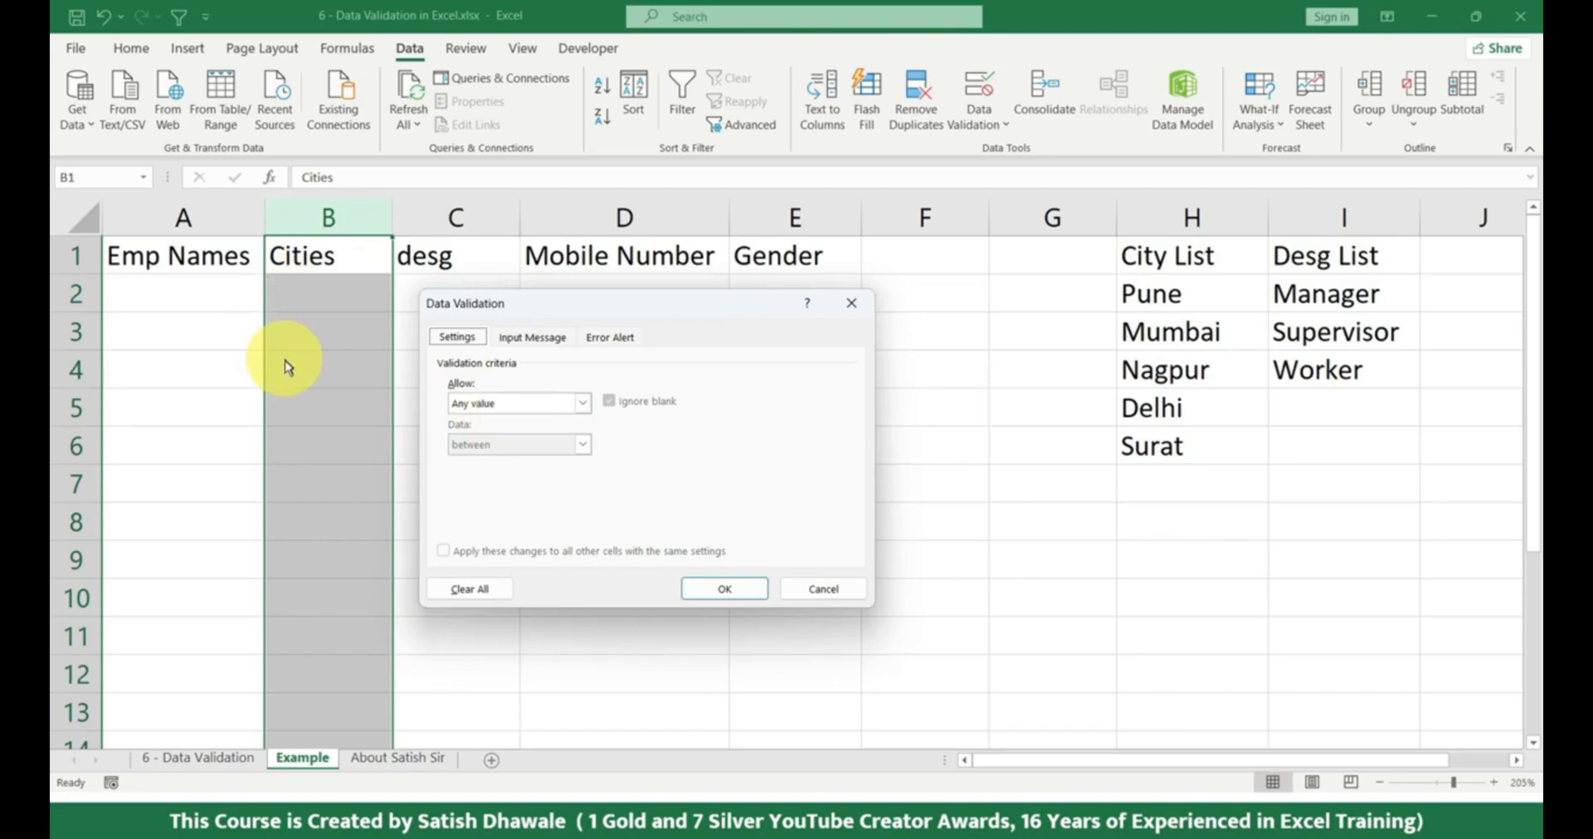
Restrict the Cities column to a List whose source is the city names in =$H$2:$H$6.
left_click(495, 404)
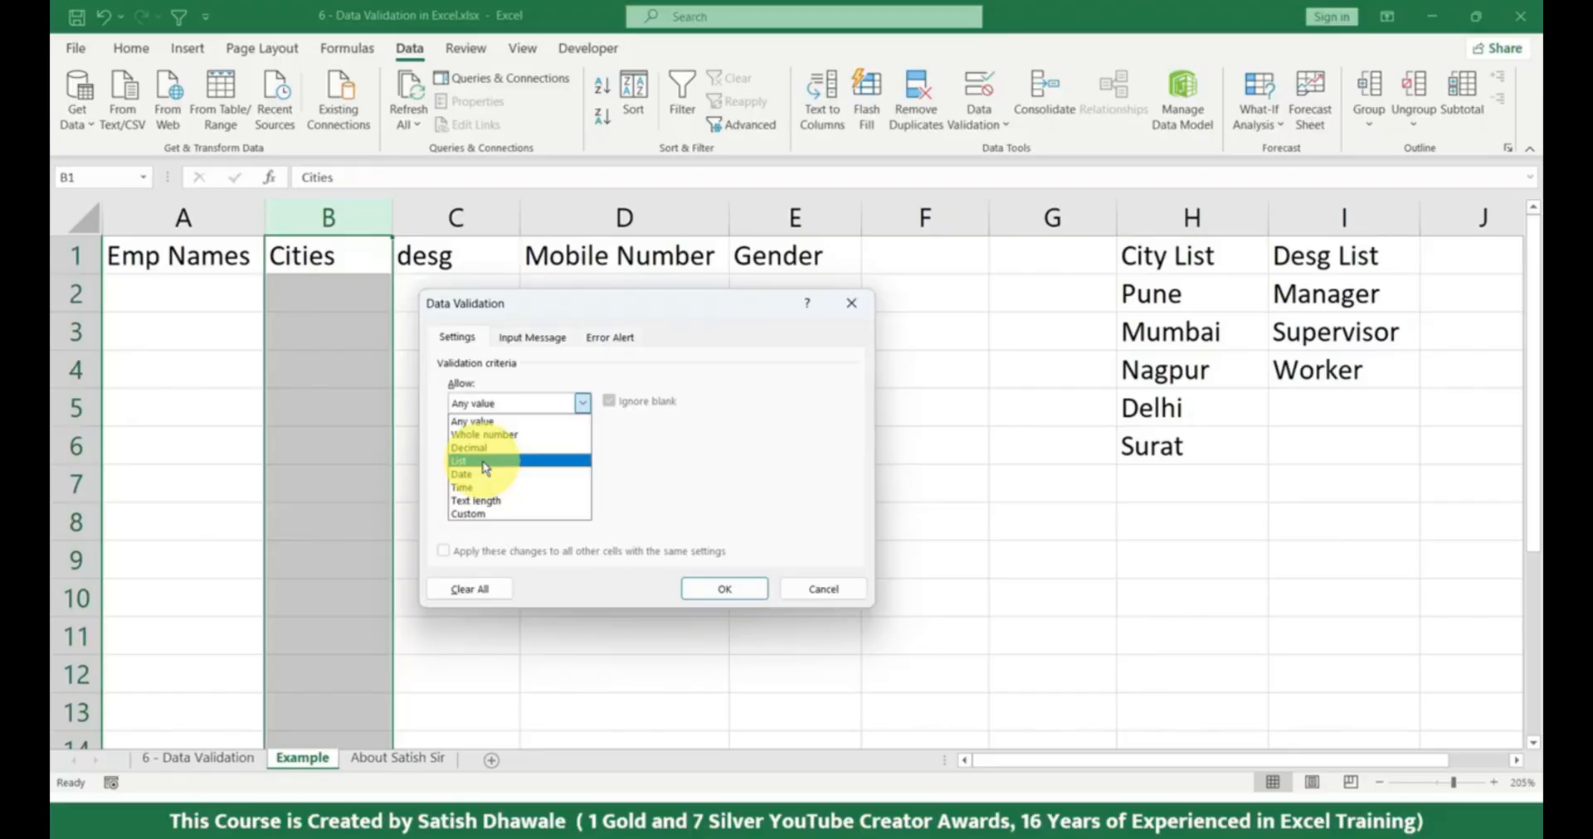
left_click(486, 461)
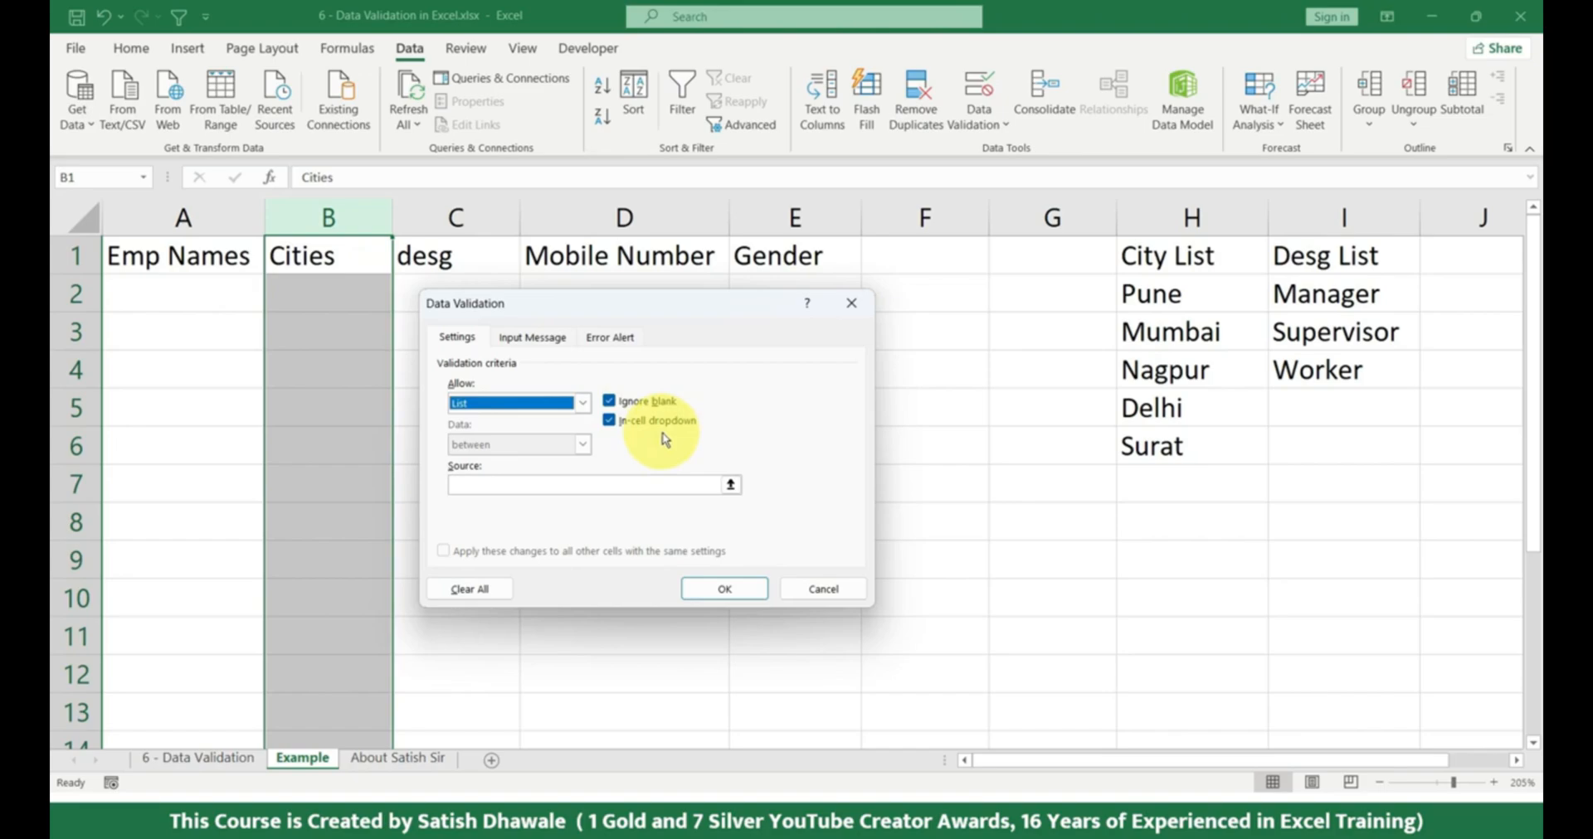
left_click(467, 488)
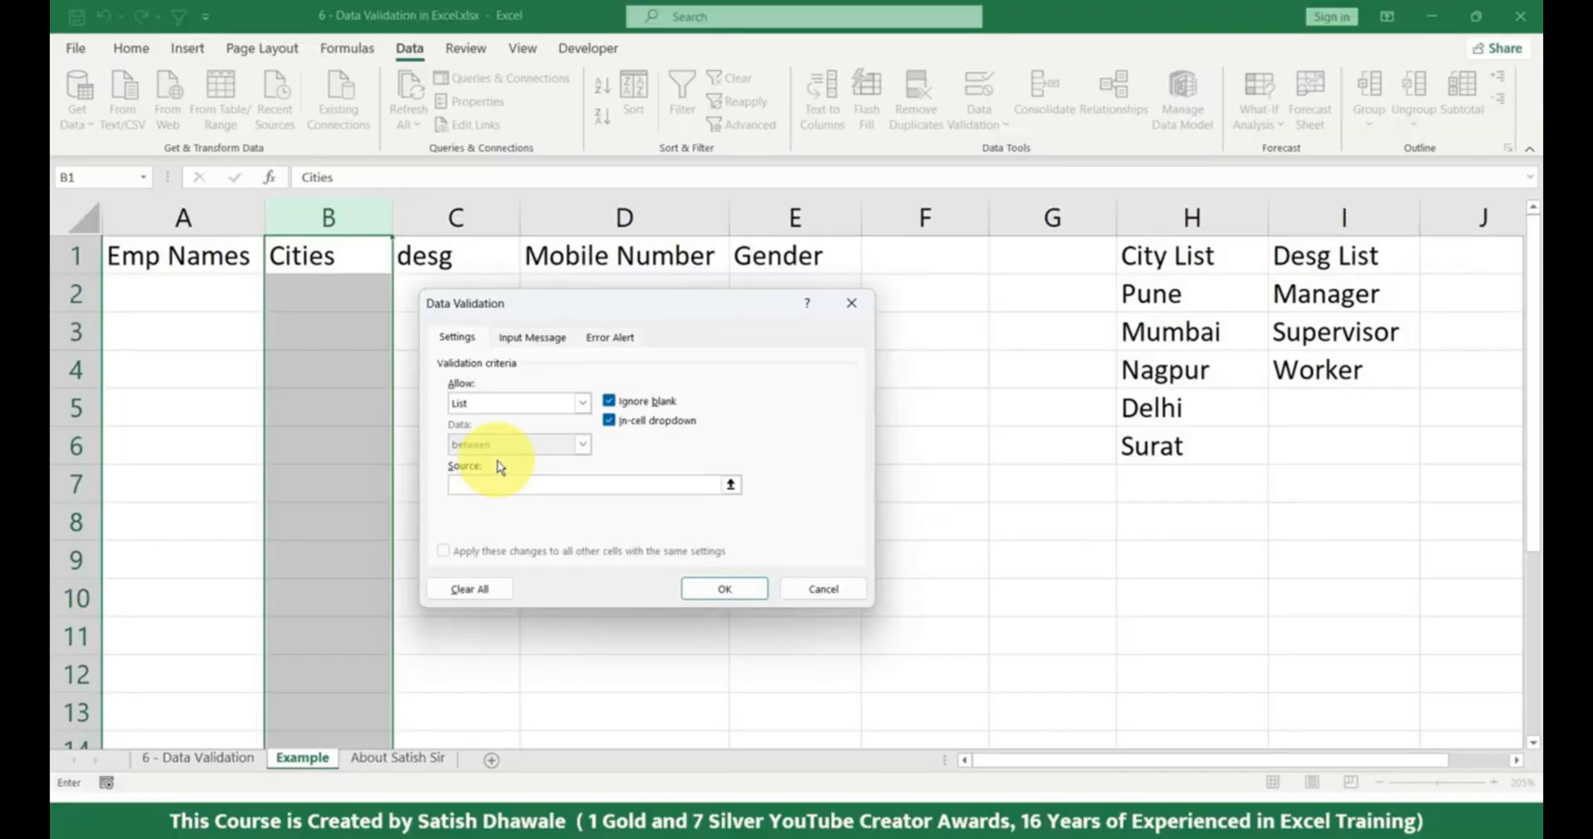
left_click(501, 485)
left_click_drag(1173, 293, 1173, 444)
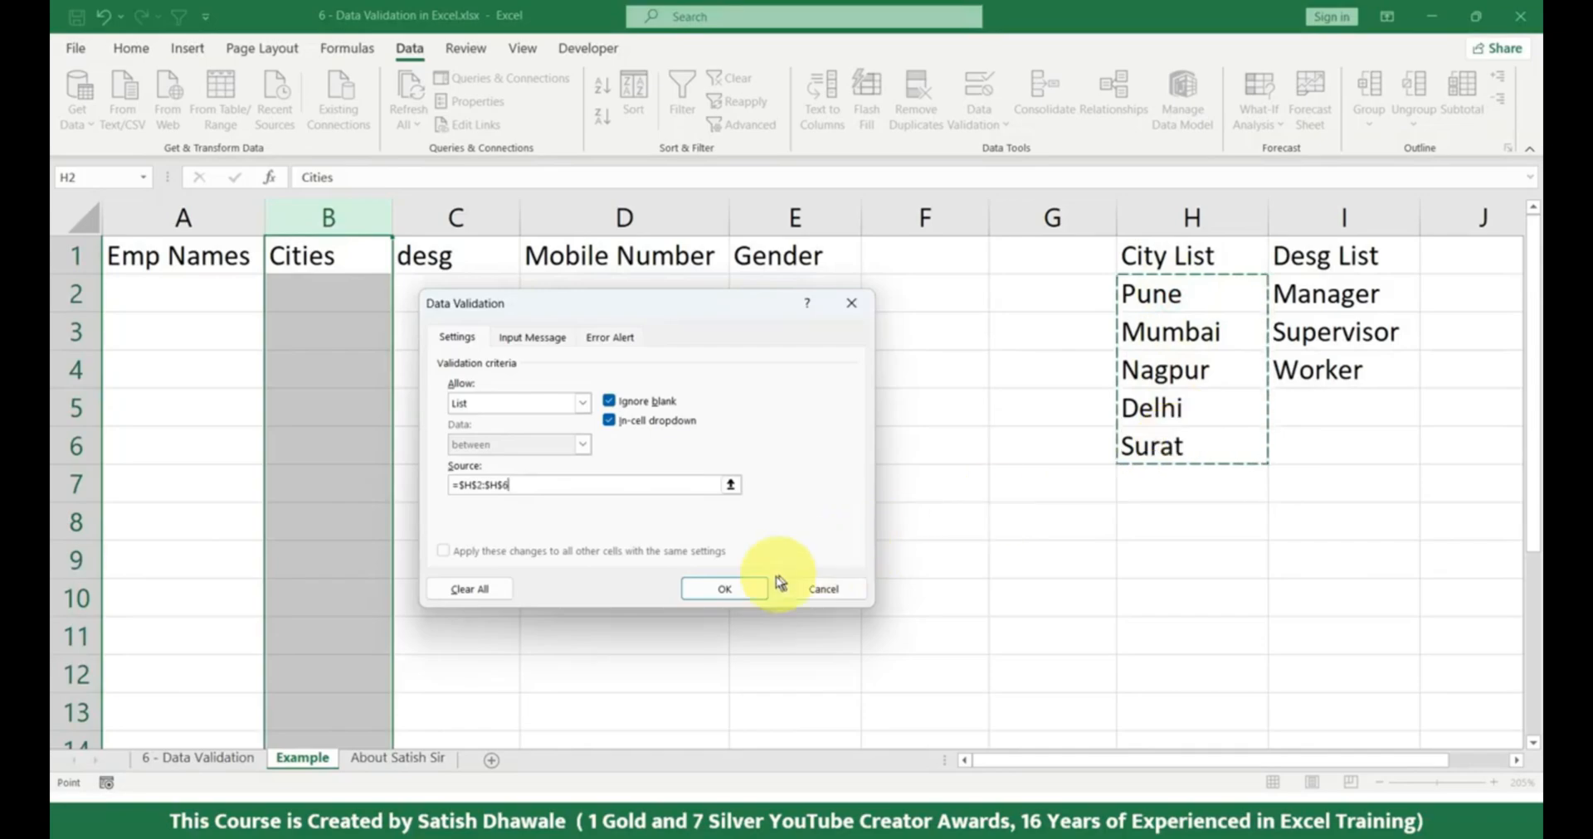
left_click(725, 588)
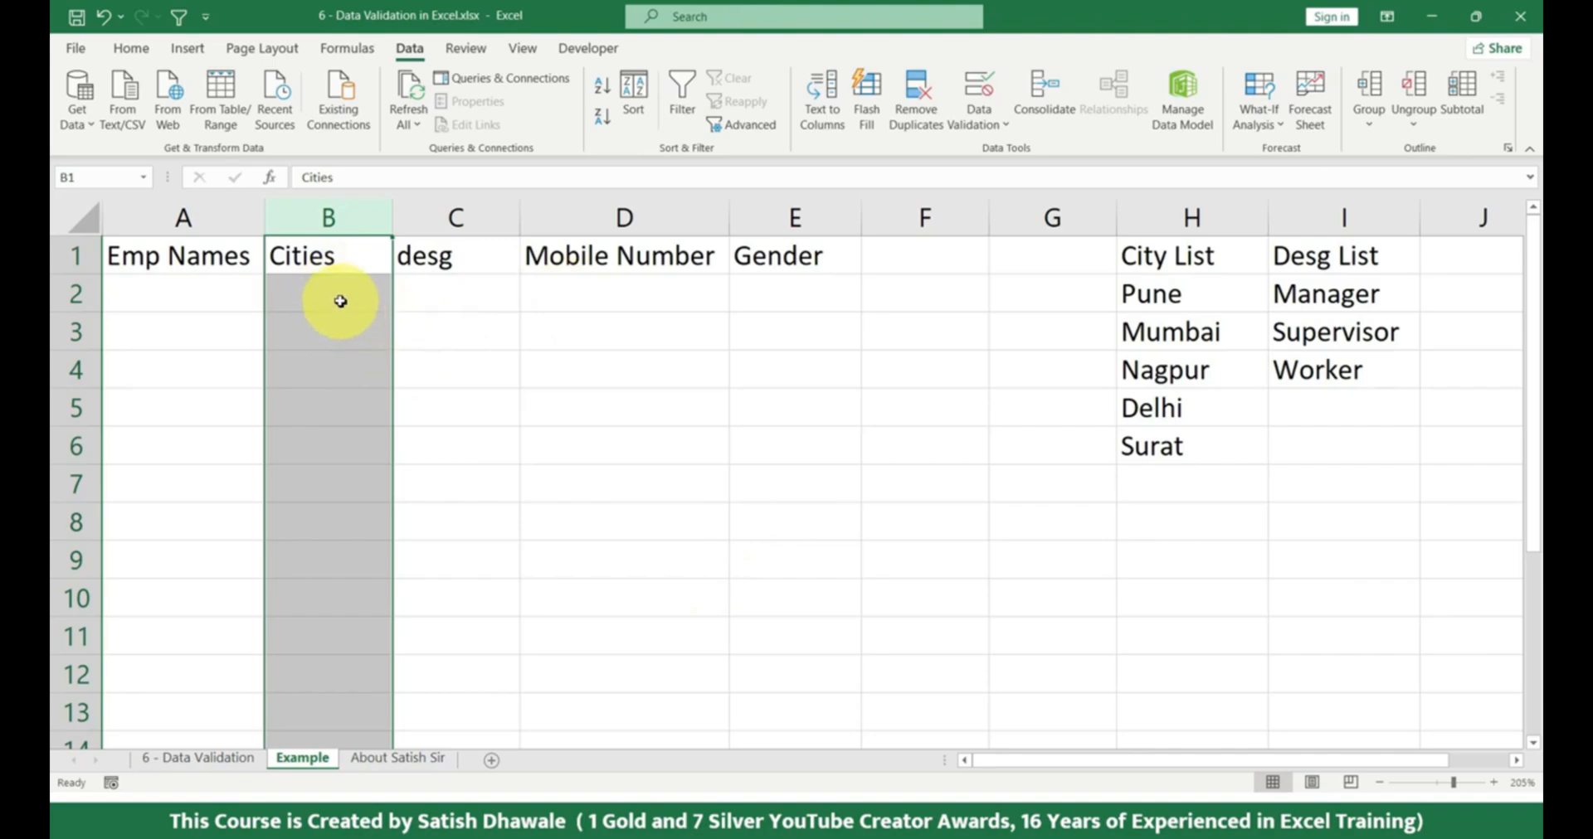
Choose Pune for B2 and Mumbai for B3 from the cells' validation lists.
left_click(338, 299)
left_click(338, 299)
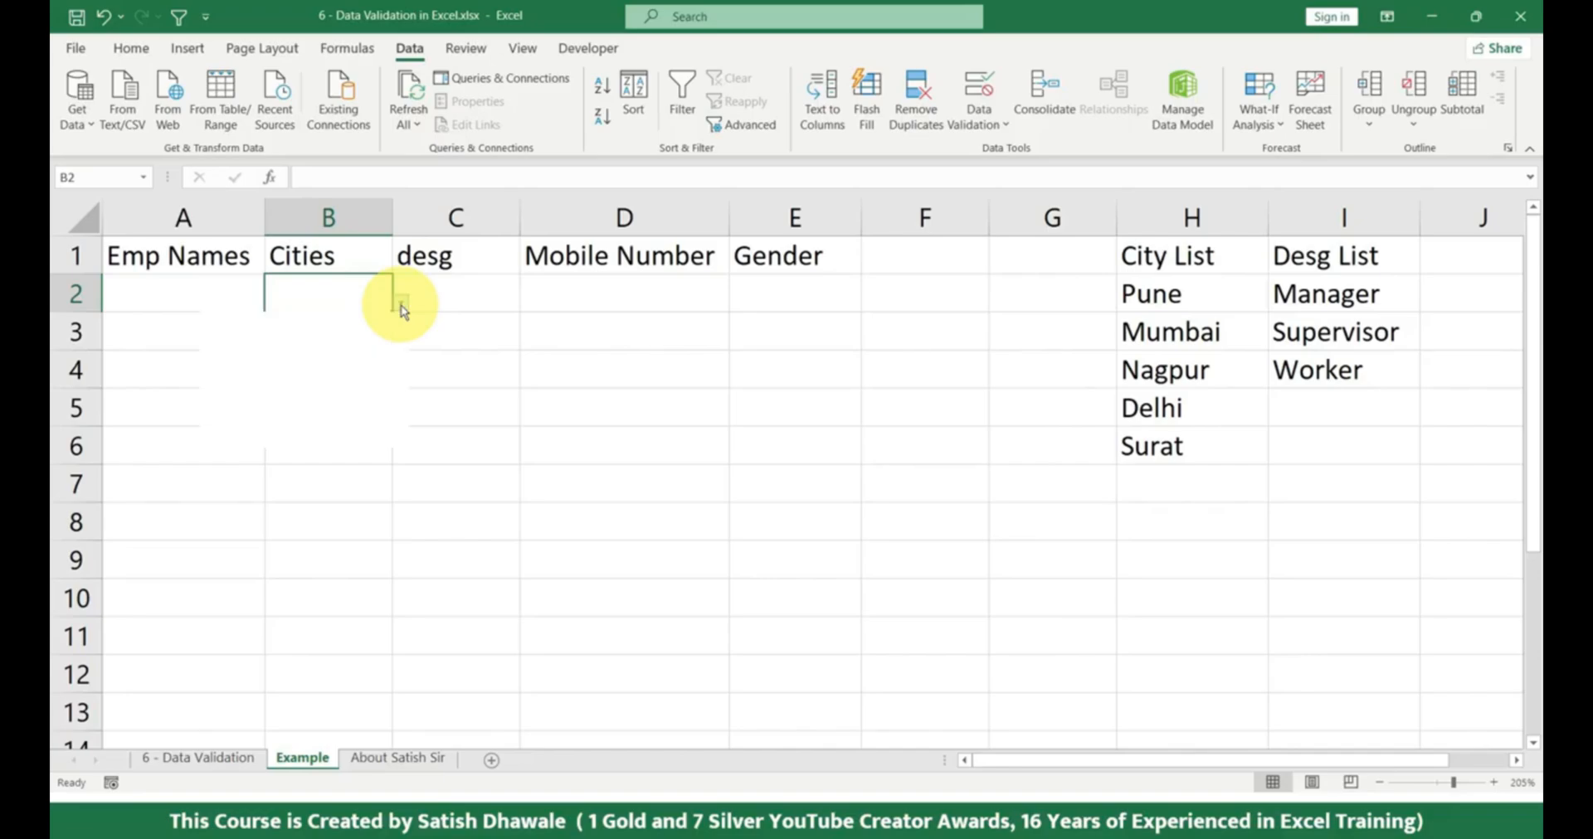
left_click(401, 303)
left_click(307, 335)
left_click(359, 322)
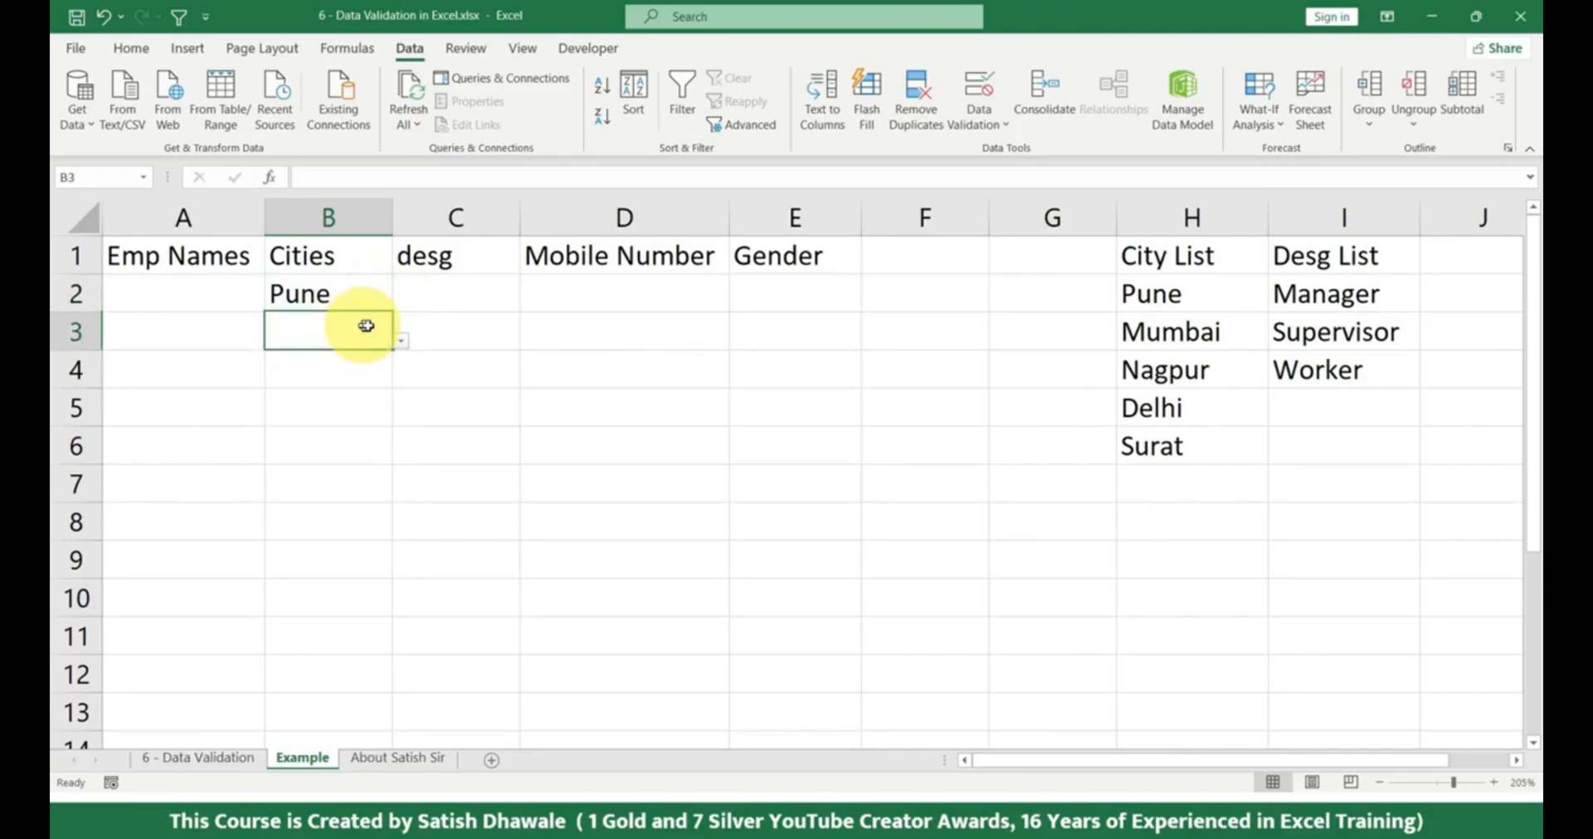
left_click(401, 341)
left_click(303, 390)
Choose Delhi for B4 and Surat for B5 from the cells' validation lists.
left_click(377, 369)
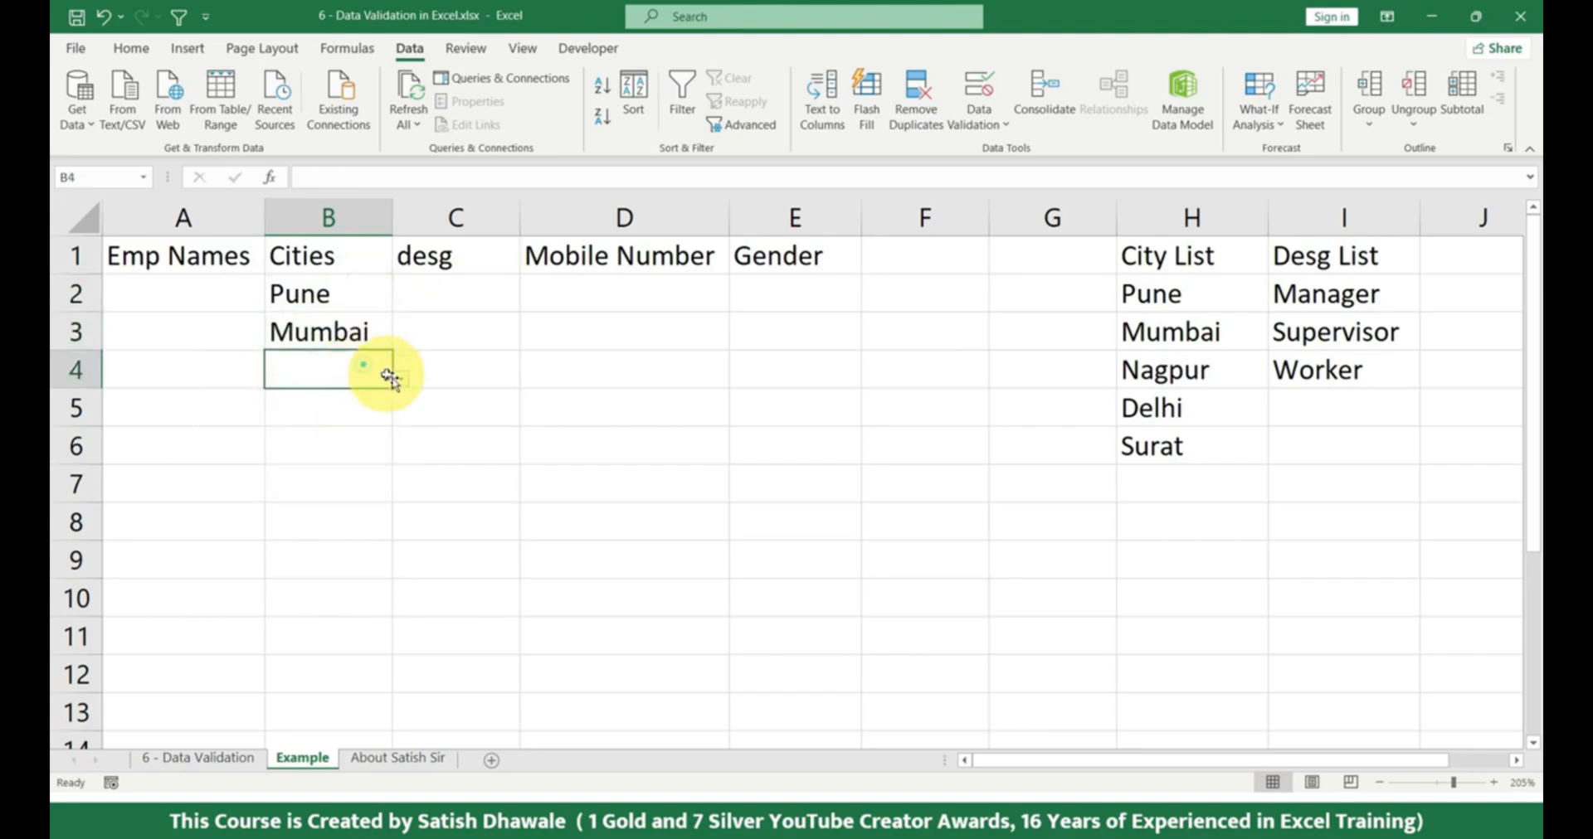
left_click(401, 379)
left_click(287, 484)
left_click(348, 410)
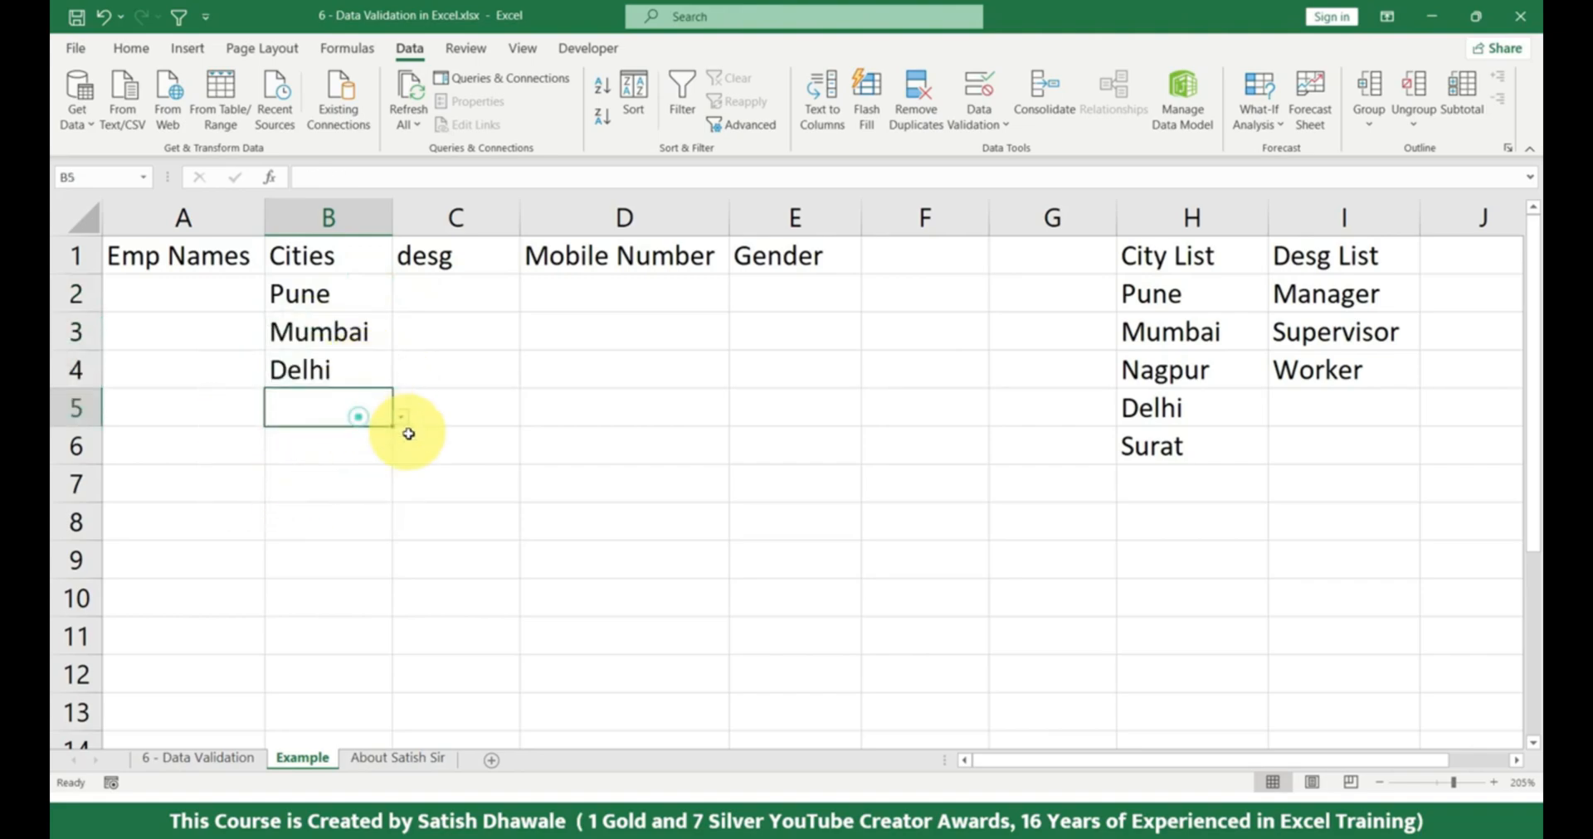
left_click(400, 433)
left_click(342, 405)
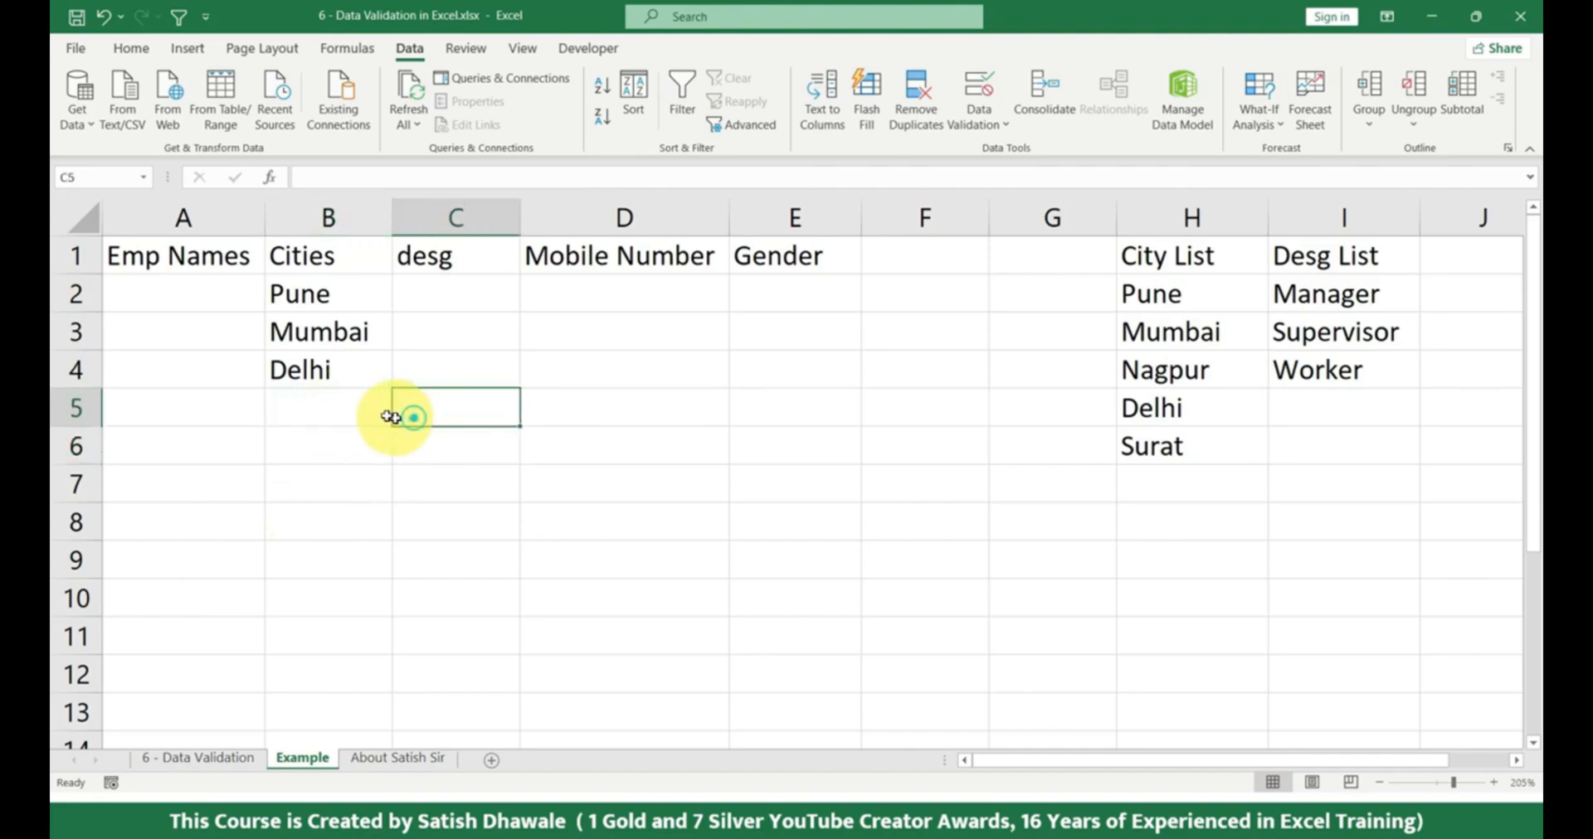
left_click(402, 418)
left_click(295, 543)
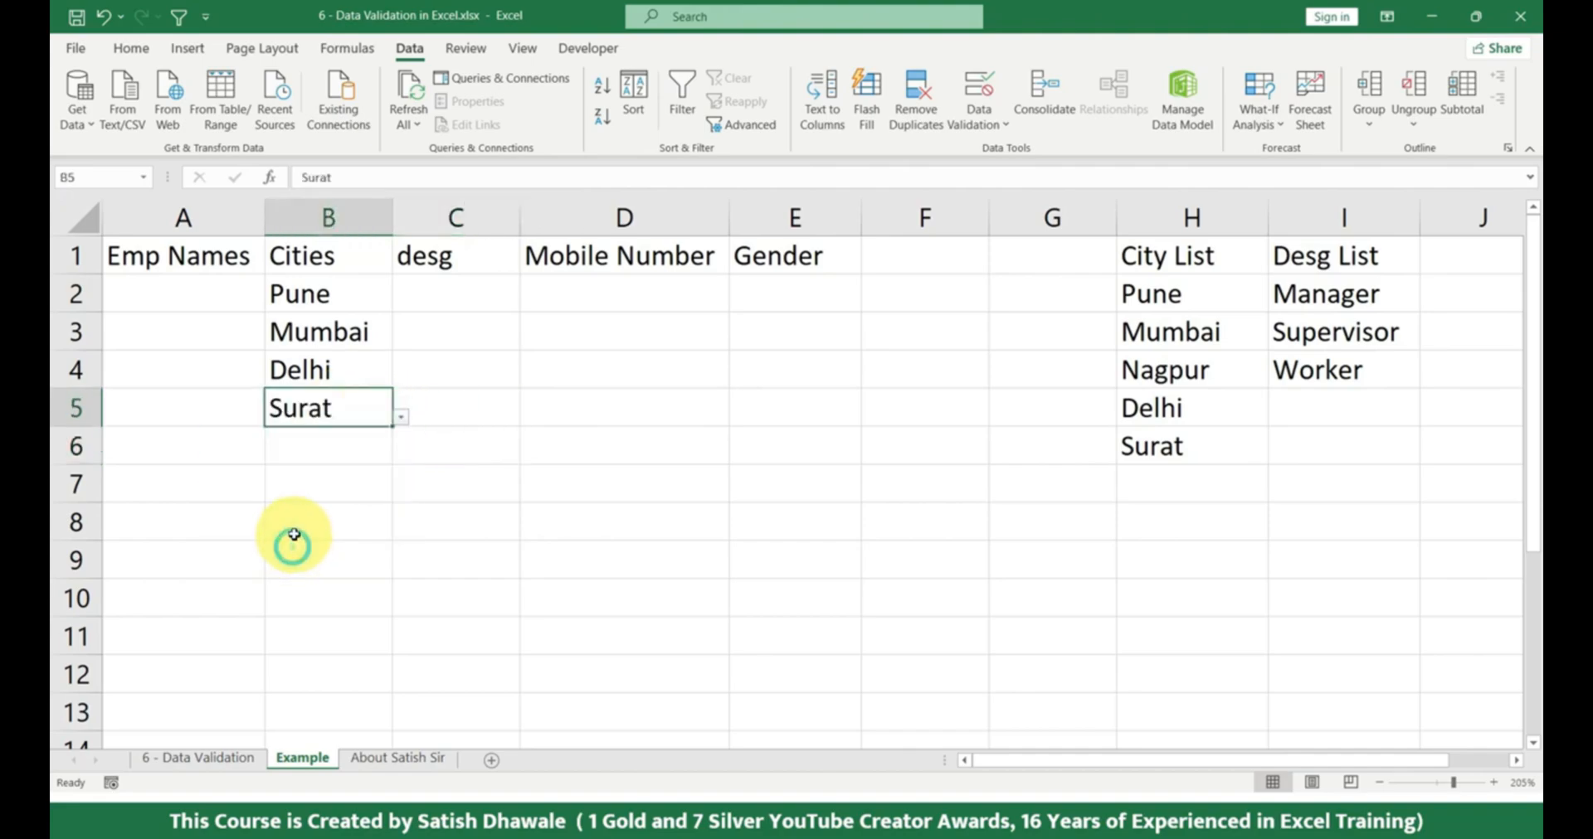
Try to enter the unlisted city Puna in B6 to test the validation, and cancel the entry.
left_click(331, 449)
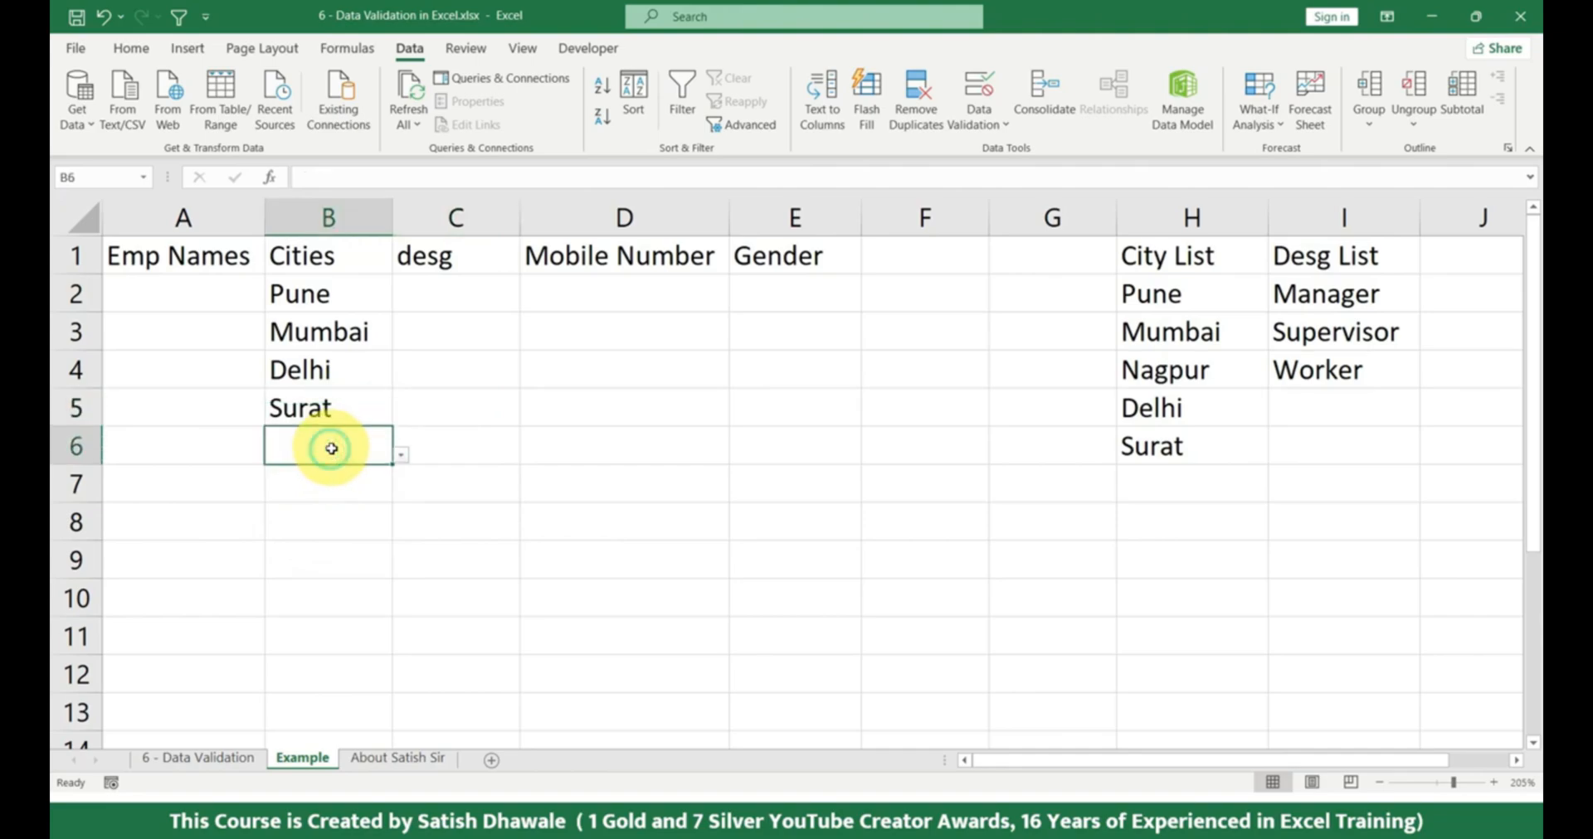
type("Puna")
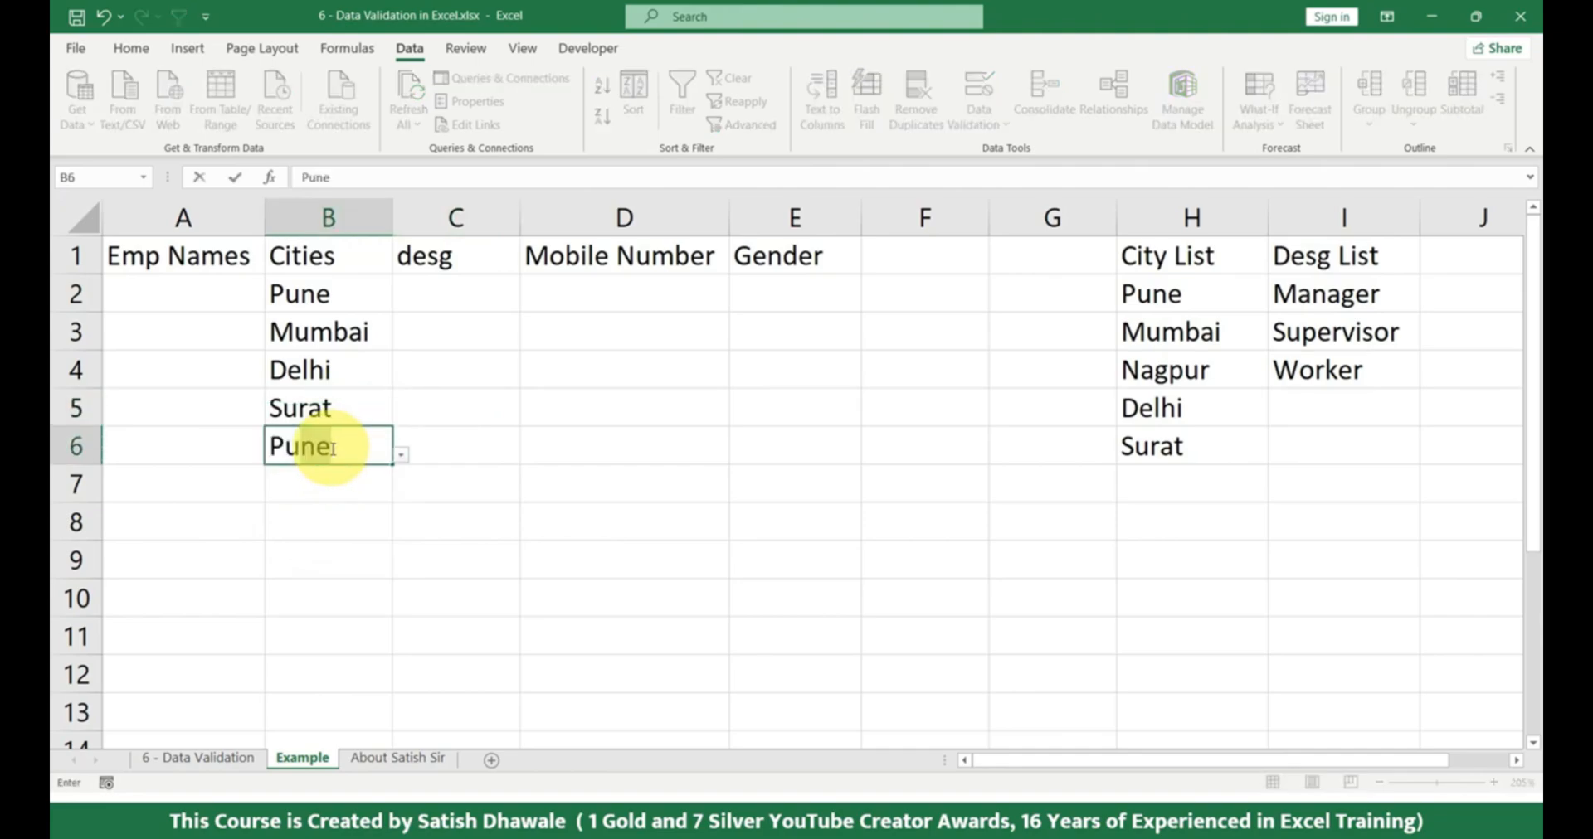
key("Return")
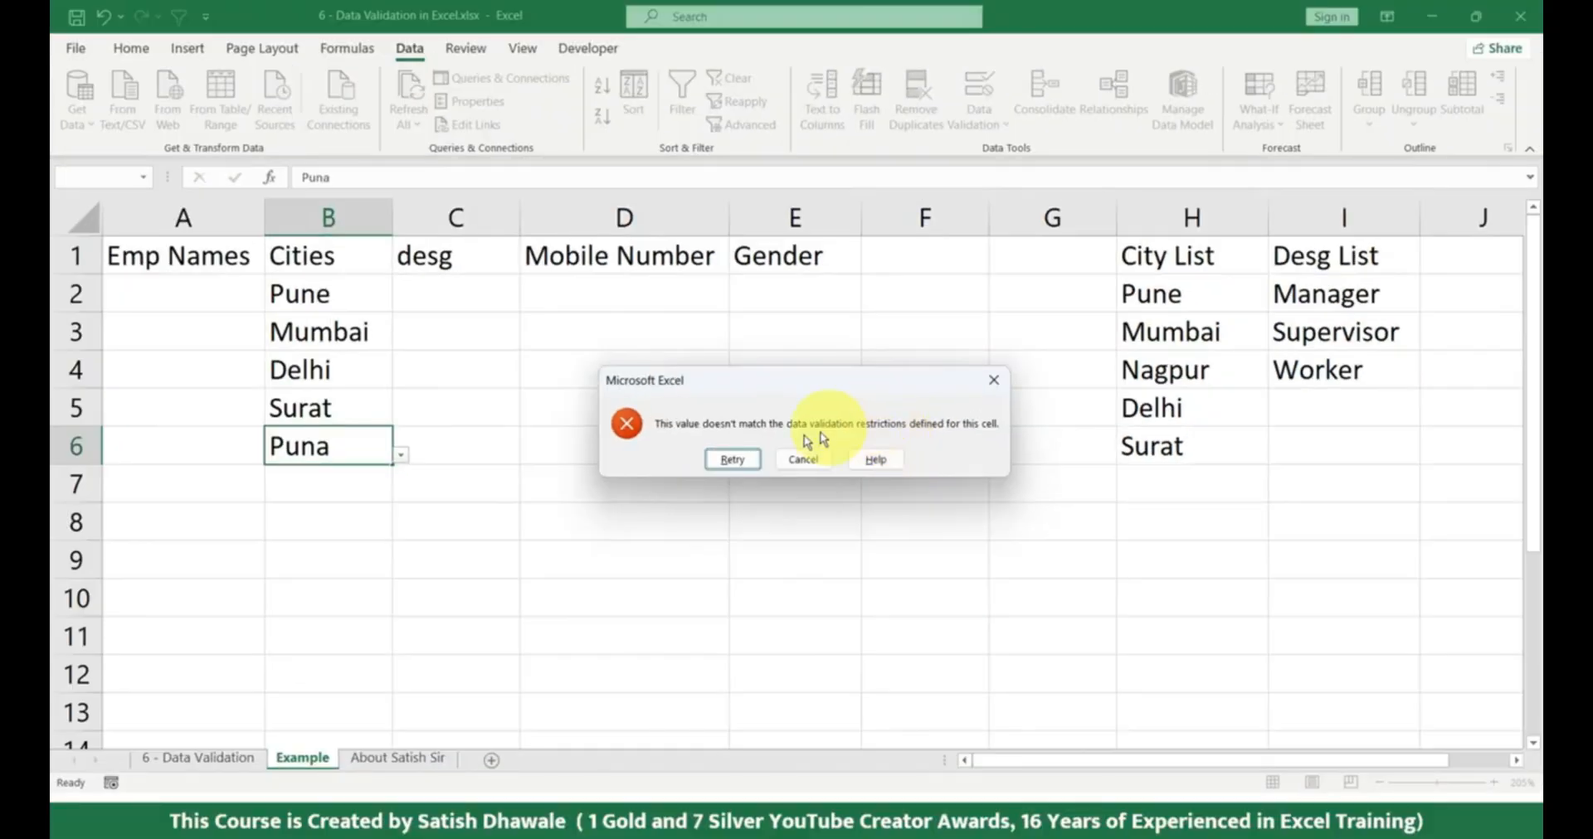
left_click(803, 460)
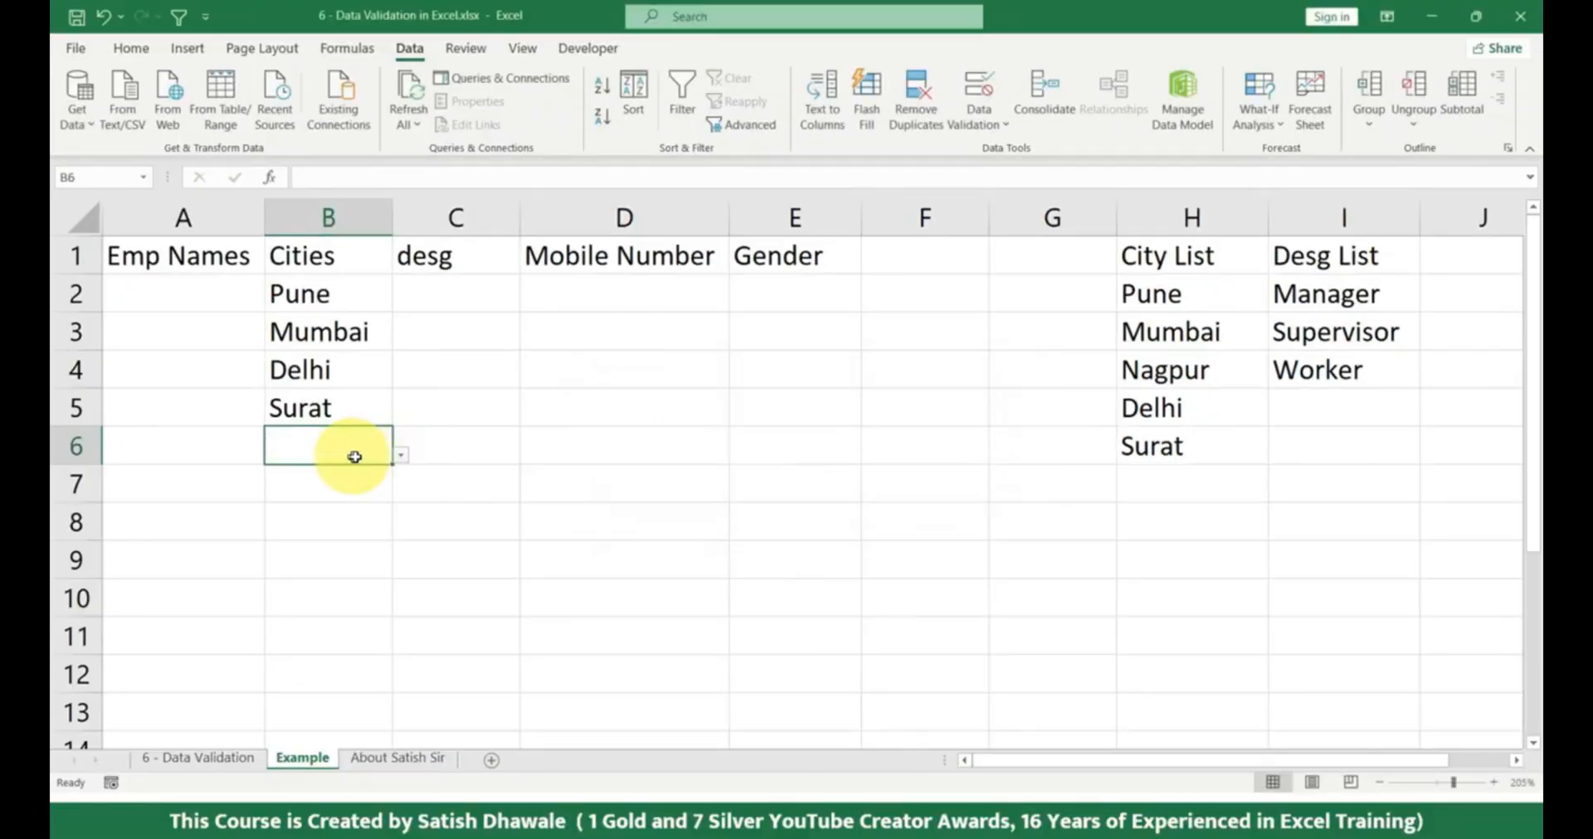
Choose Pune for B6 from its validation list and enter Mumbai in B7.
left_click(401, 456)
left_click(274, 480)
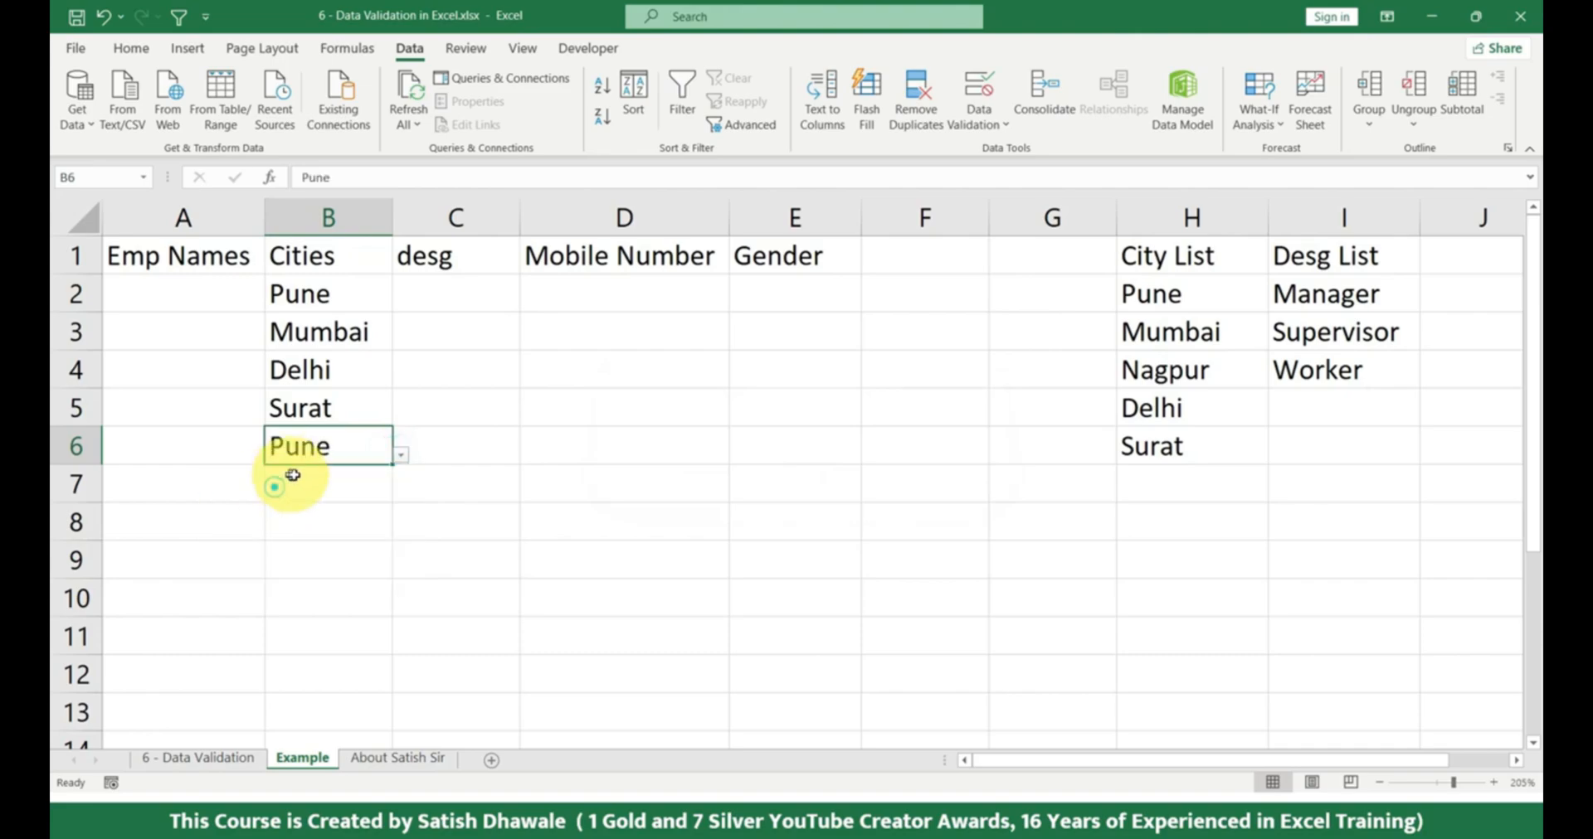
left_click(326, 479)
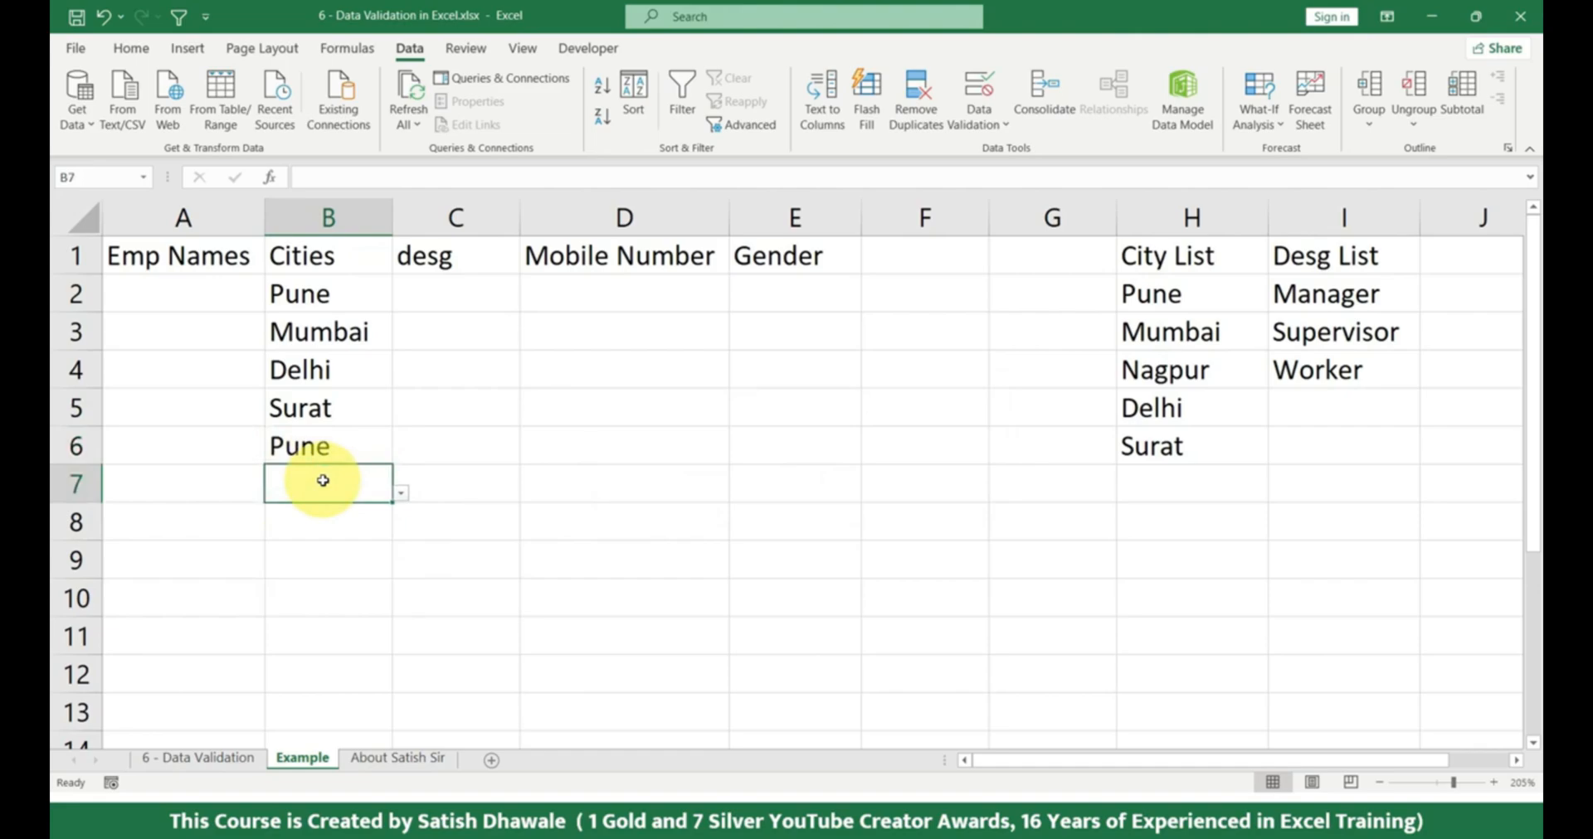
type("Mumbai")
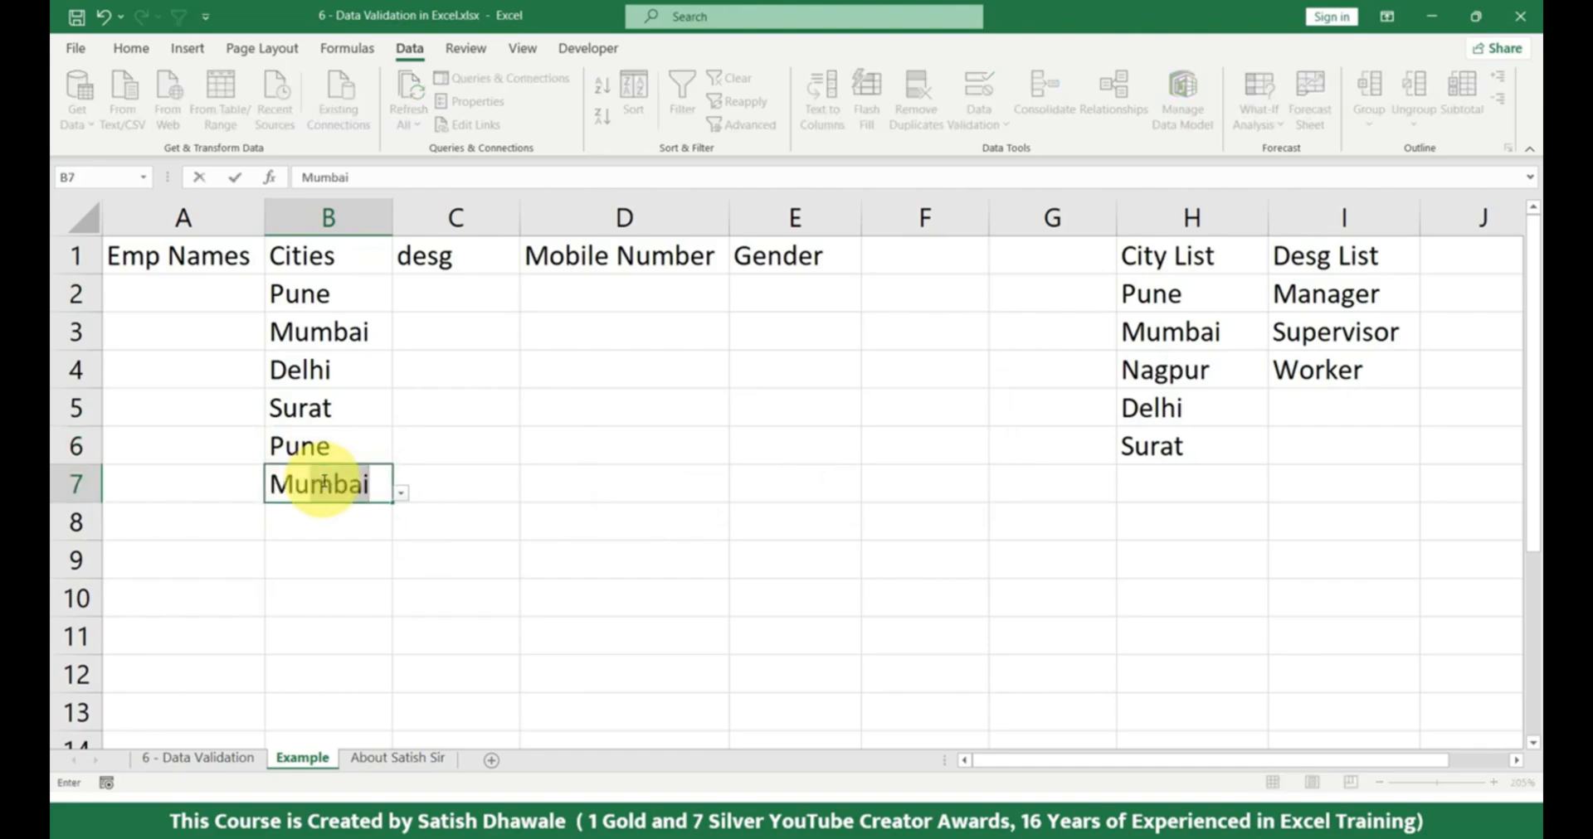
key("Return")
Try to enter Surat in B8 to test the validation, and cancel the entry.
type("S")
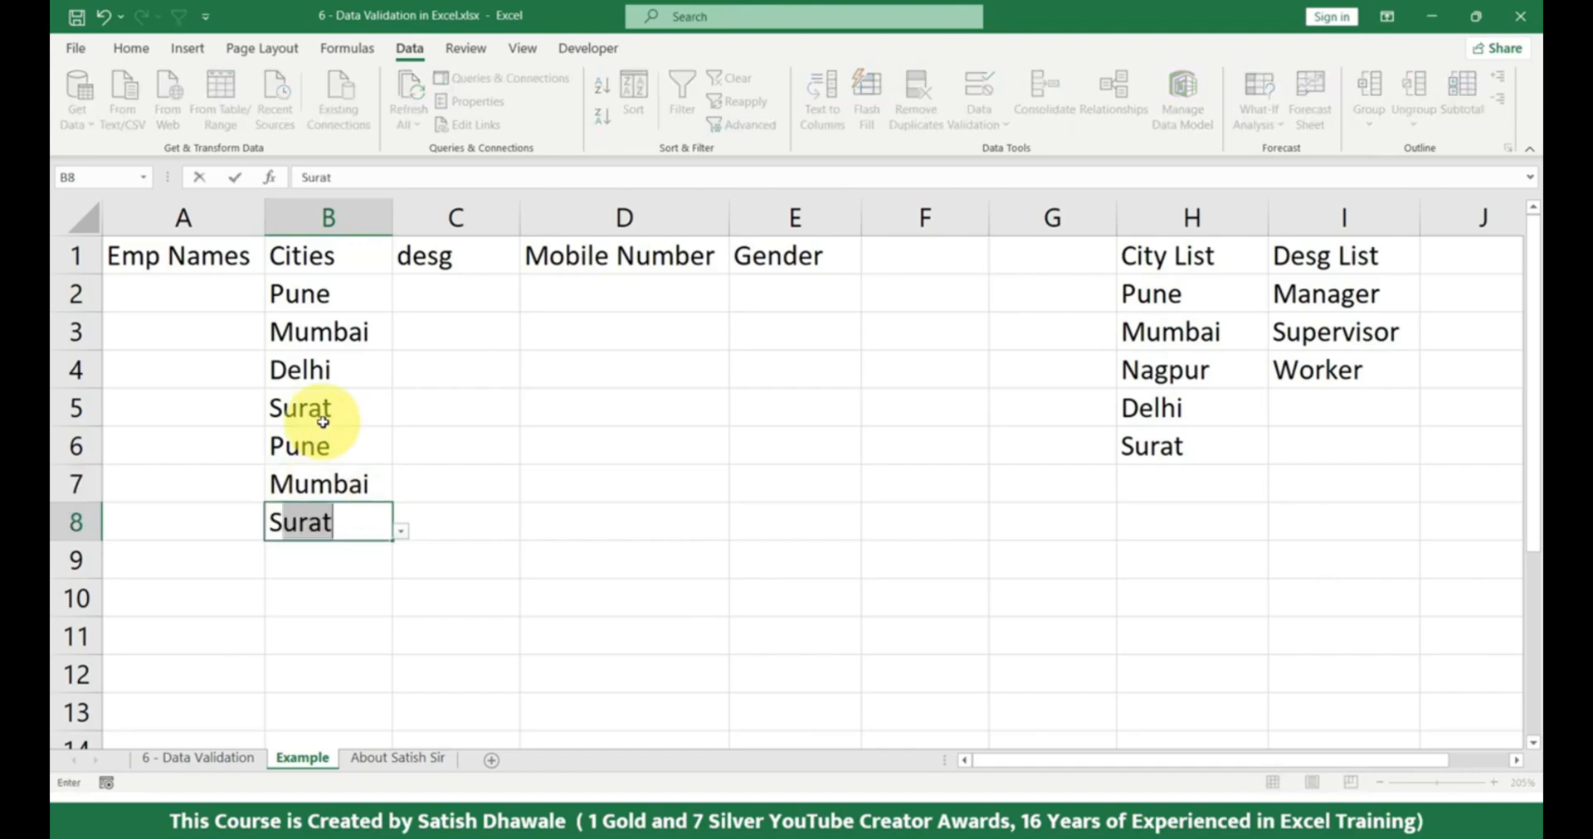
type("urata")
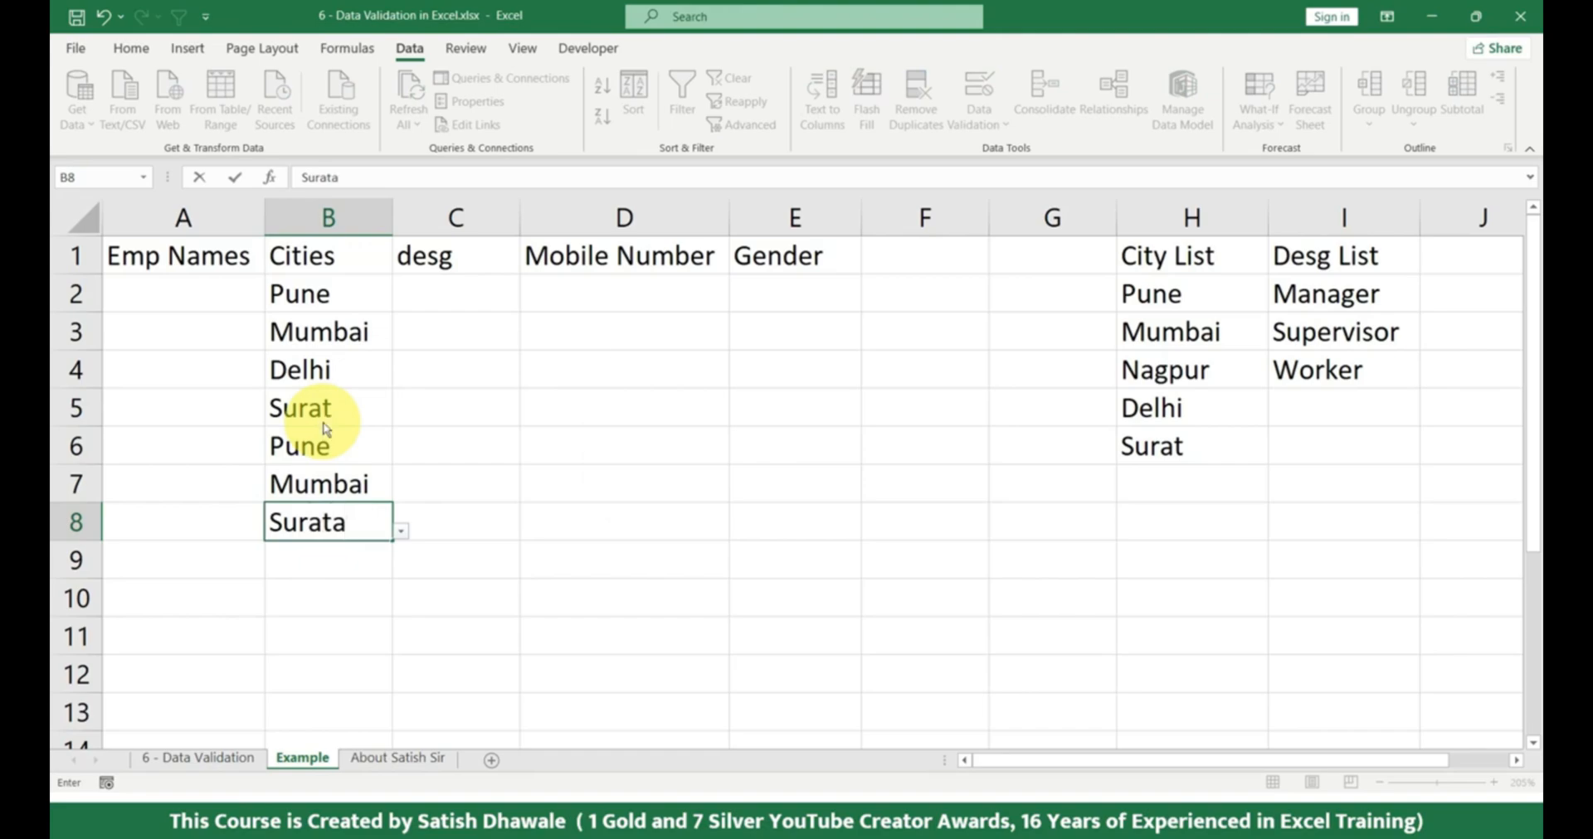
key("Return")
key("Escape")
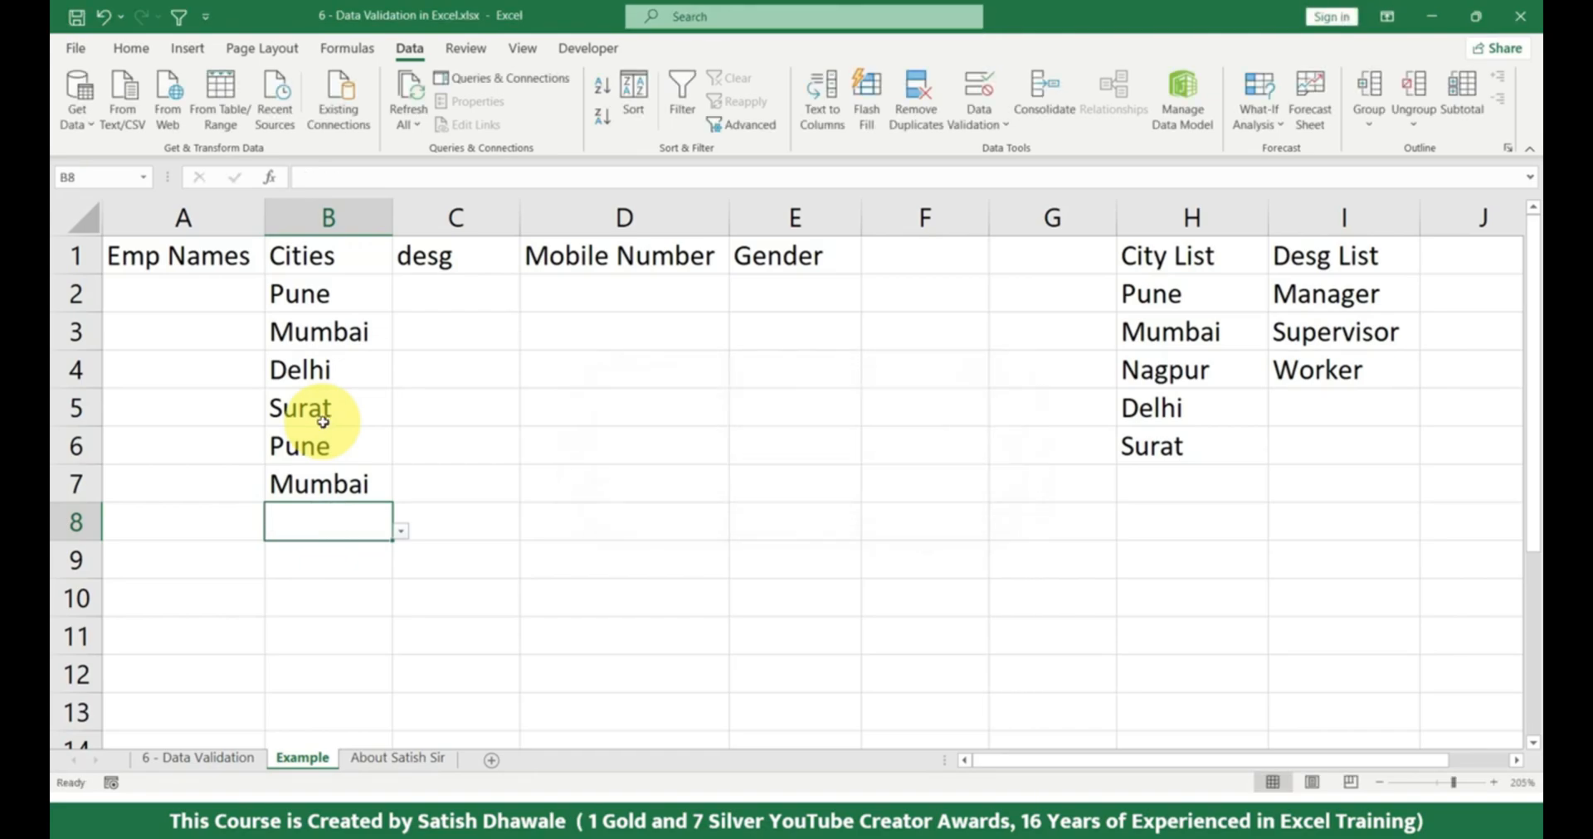
Review the city entries in B2:B7 and the choices offered by B8's validation list.
left_click_drag(355, 301, 314, 503)
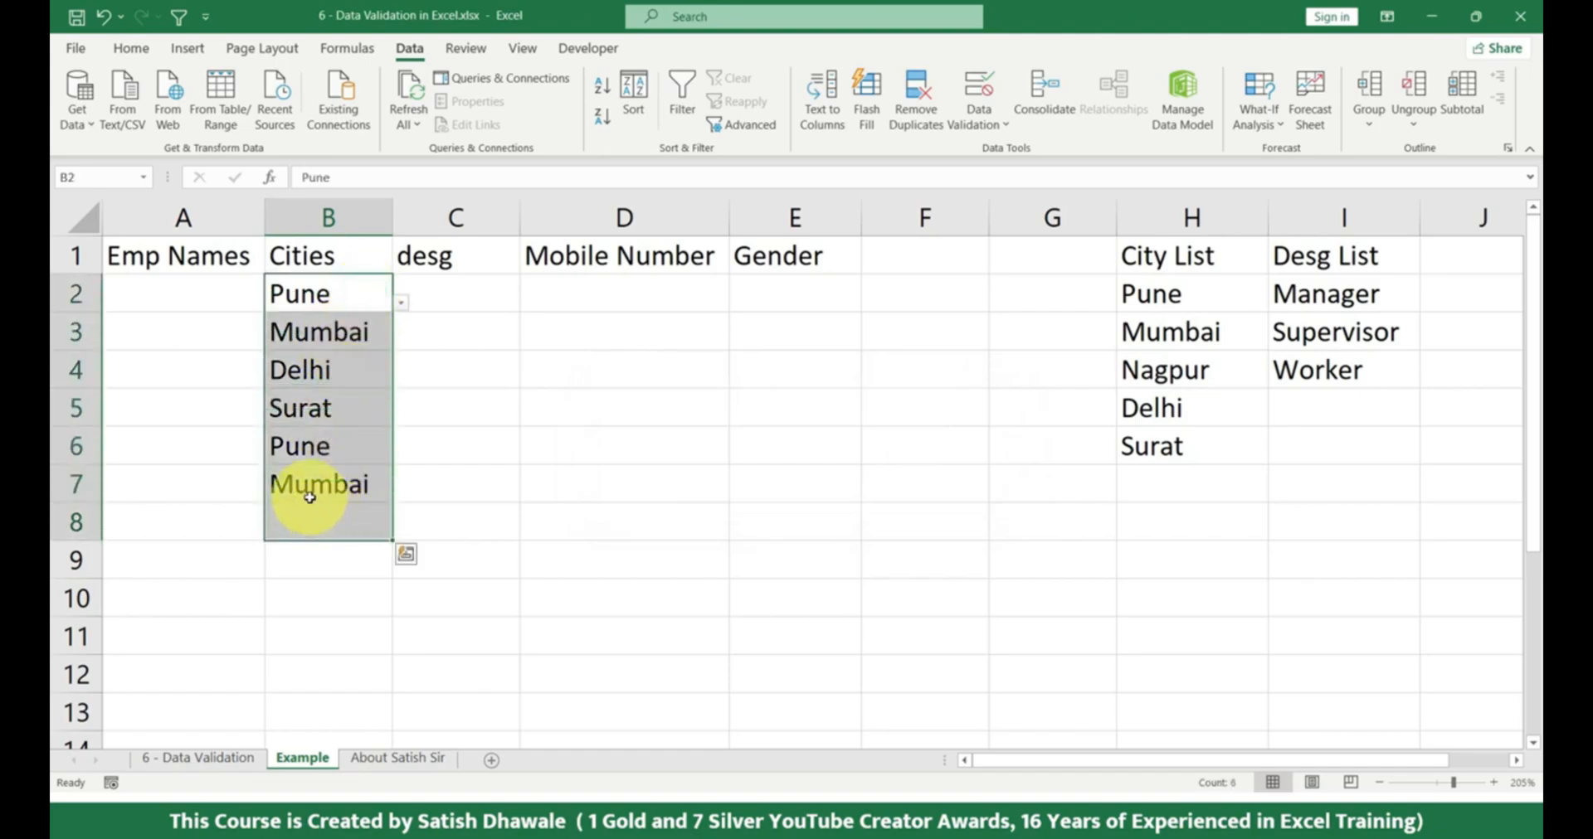
left_click_drag(335, 293, 333, 492)
left_click(341, 524)
left_click(400, 532)
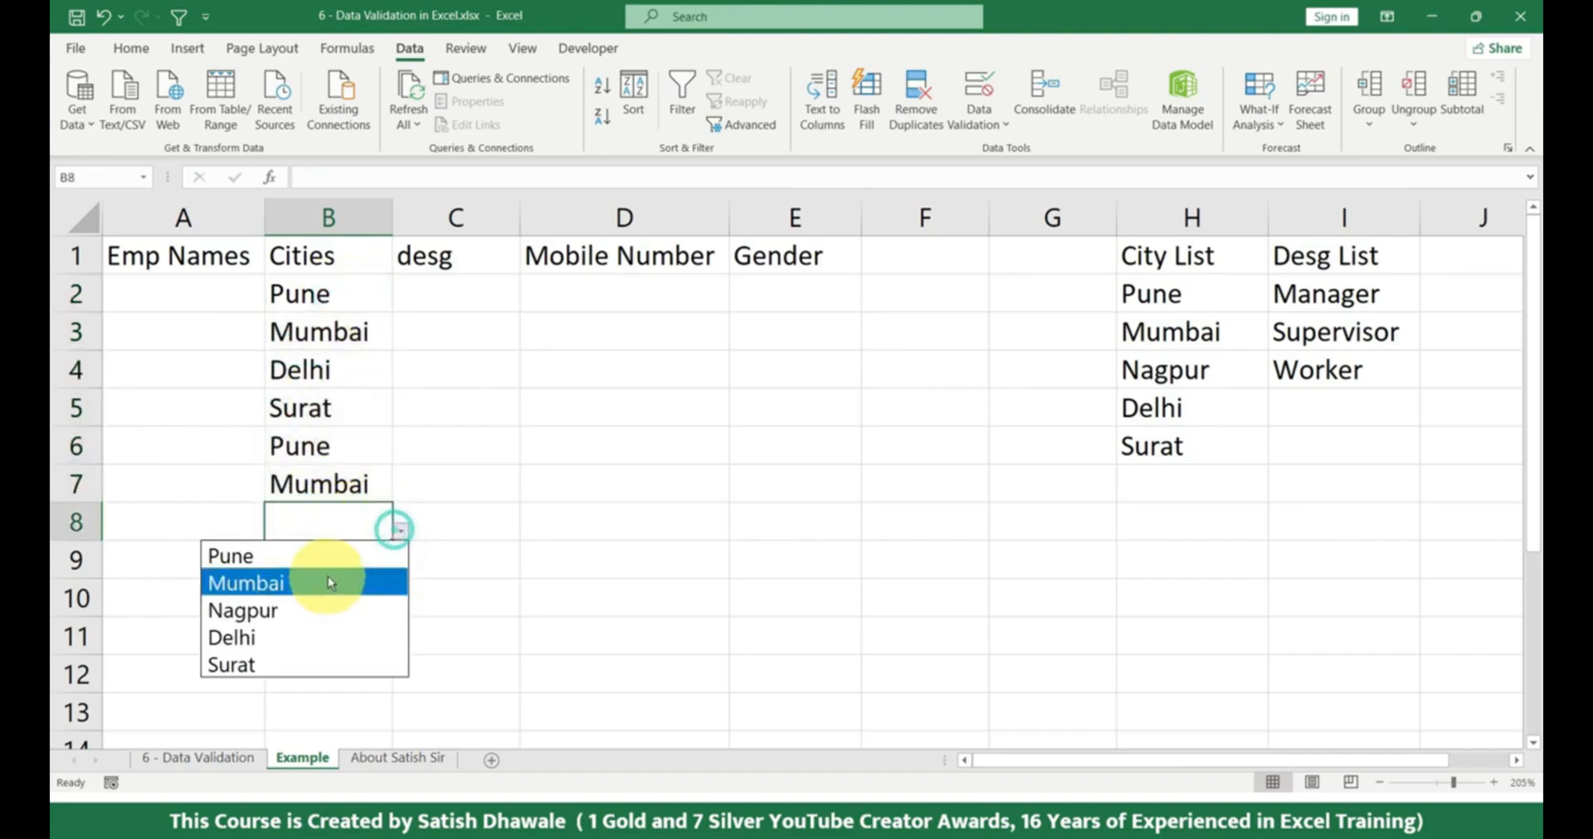
left_click(343, 331)
left_click_drag(355, 286, 321, 491)
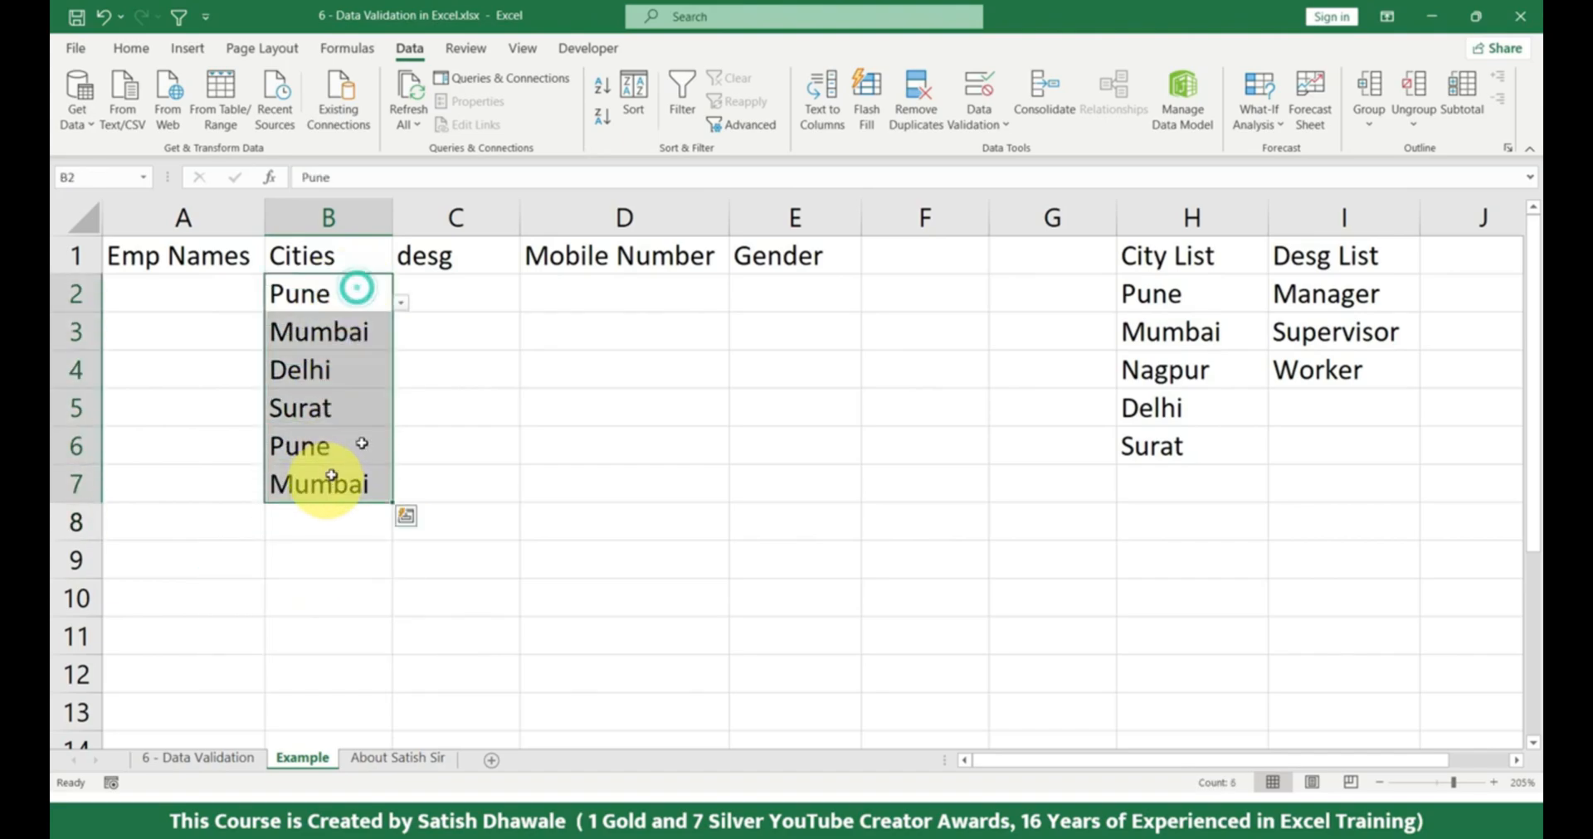
Restrict the desg column to a List whose source is the Desg List range =$I$2:$I$7, including spare blank cells.
left_click_drag(473, 295, 472, 484)
left_click(455, 217)
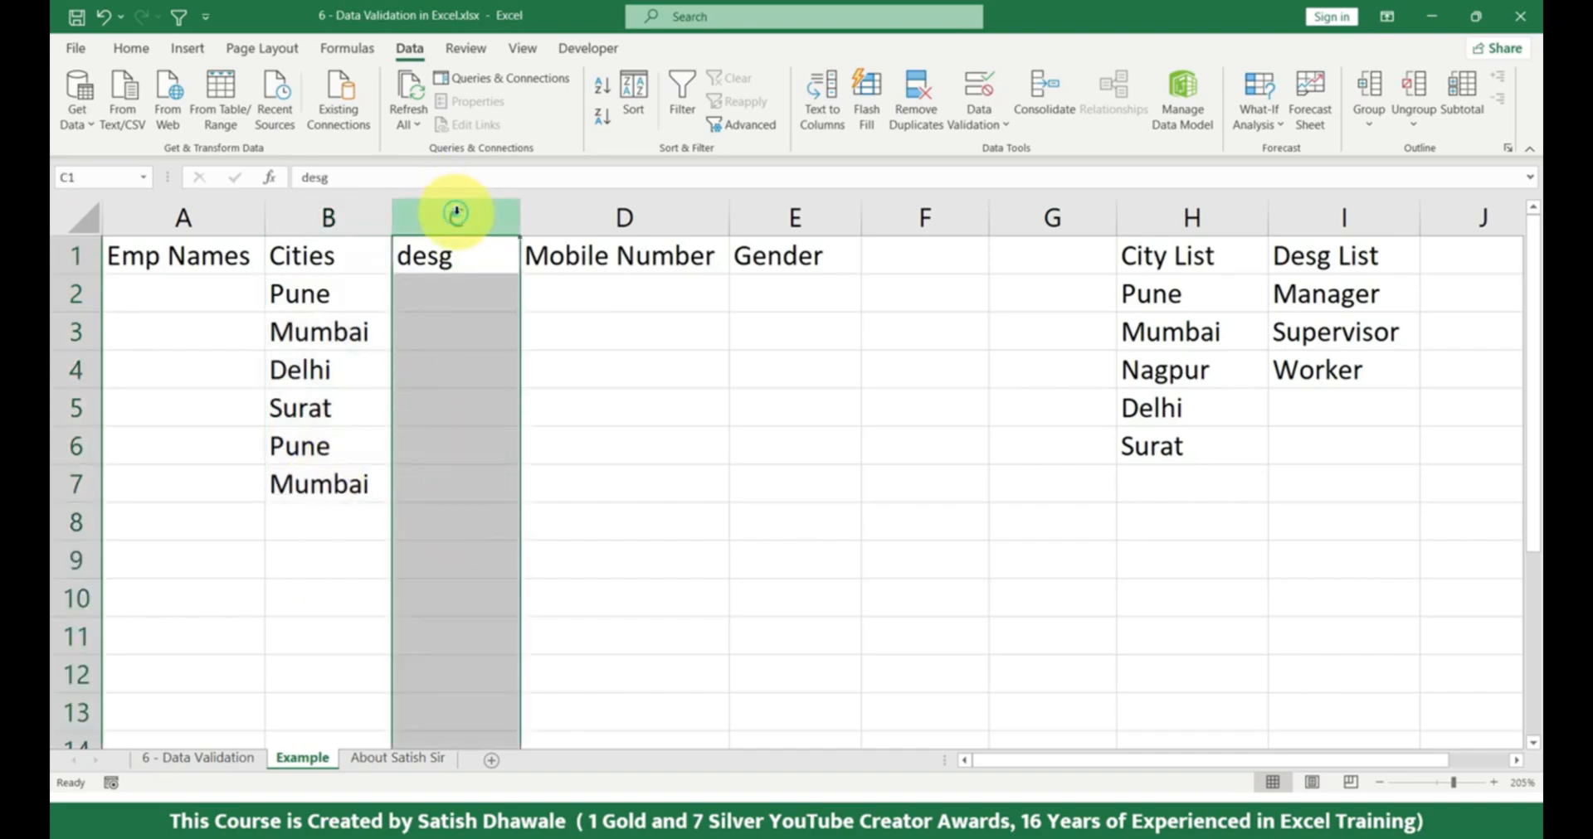
left_click(987, 110)
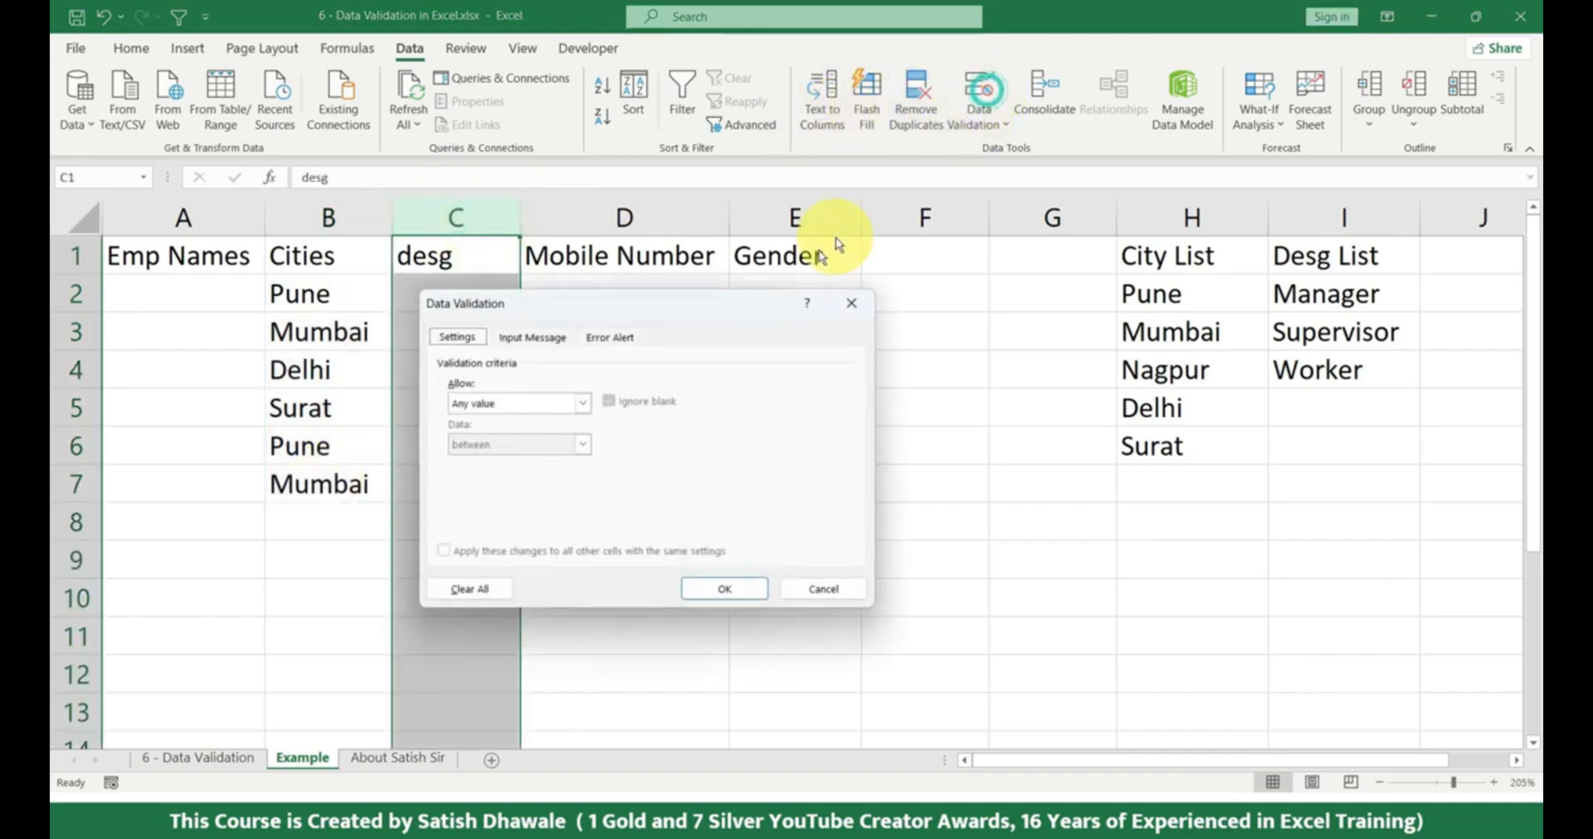
left_click(529, 404)
left_click(502, 460)
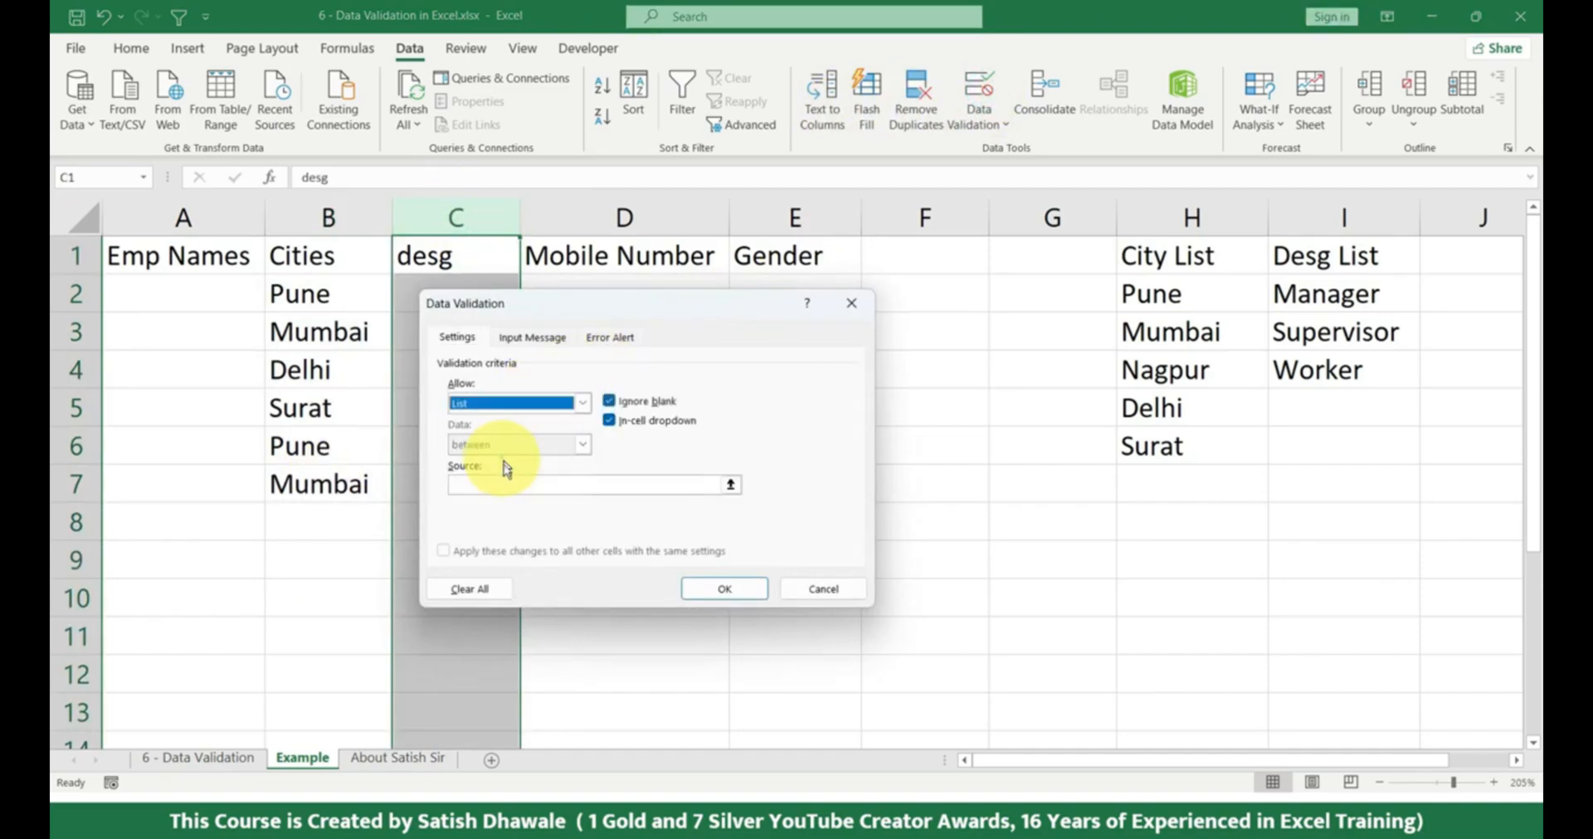
left_click(482, 484)
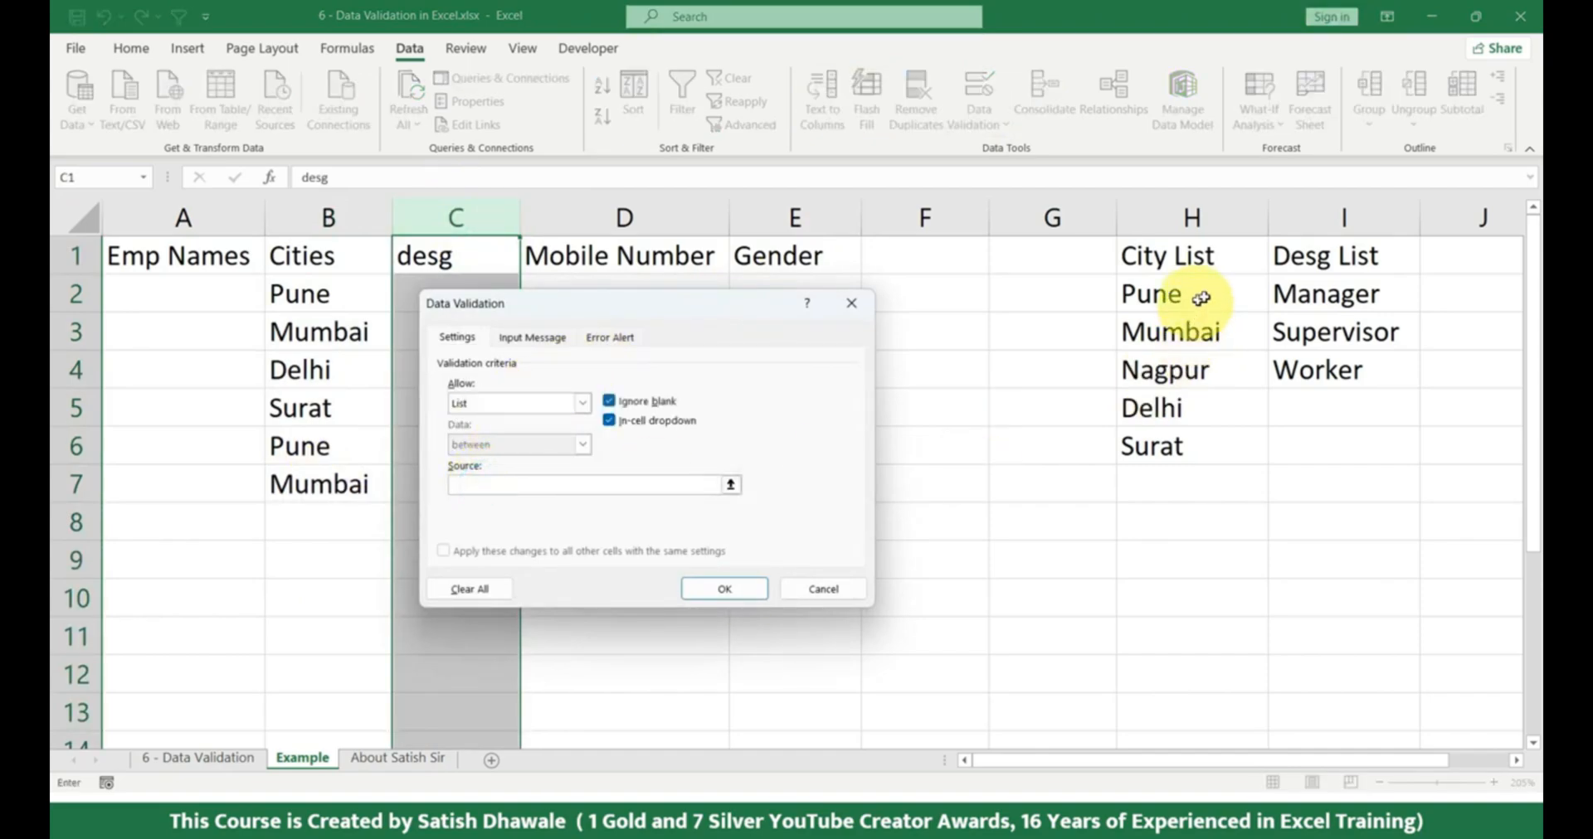
left_click_drag(1305, 290, 1304, 370)
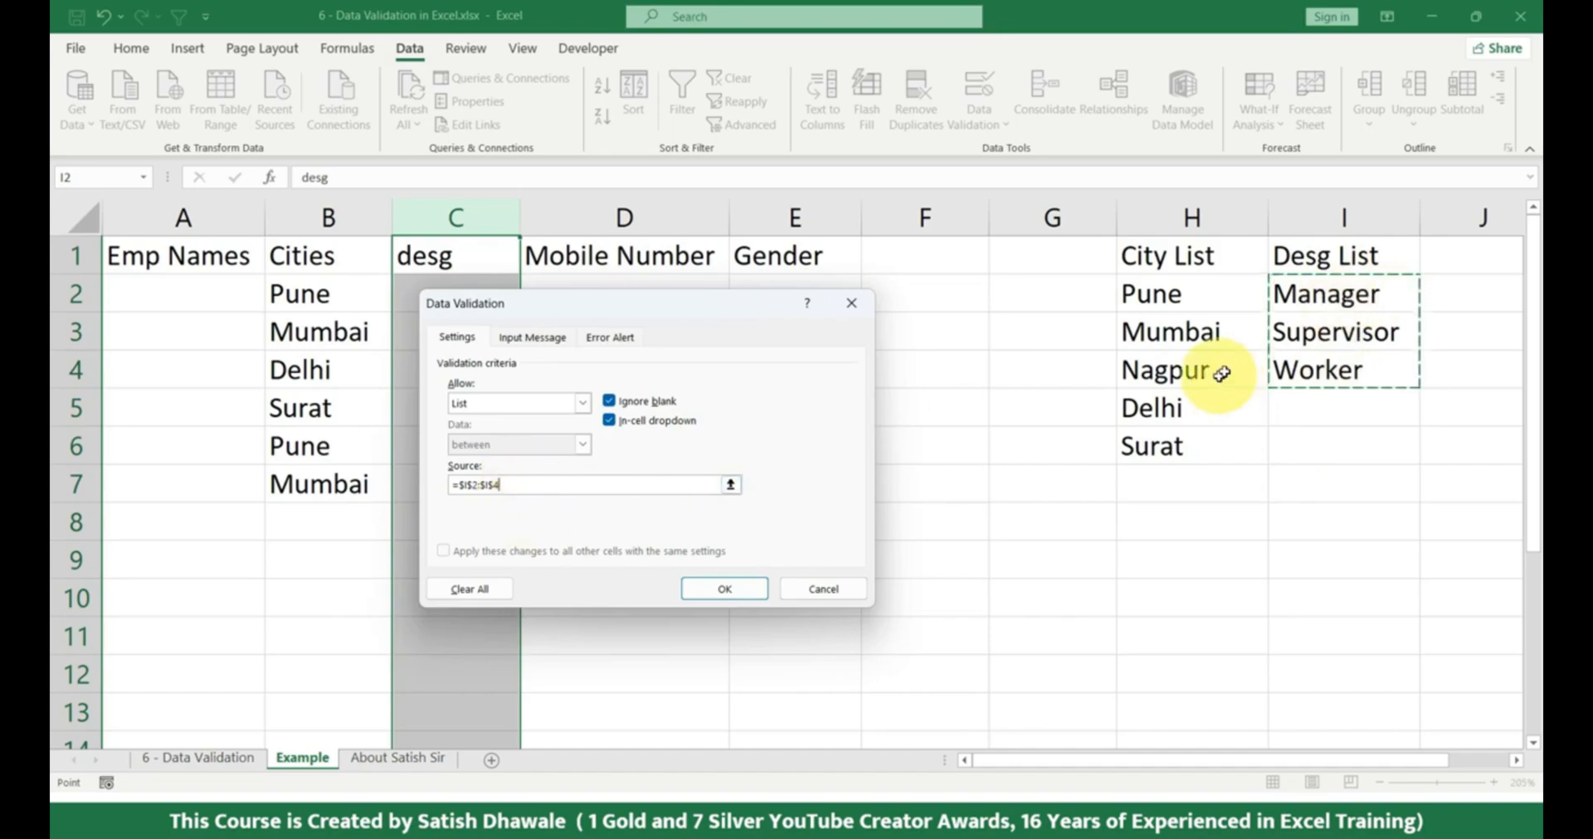
left_click_drag(1348, 295, 1323, 481)
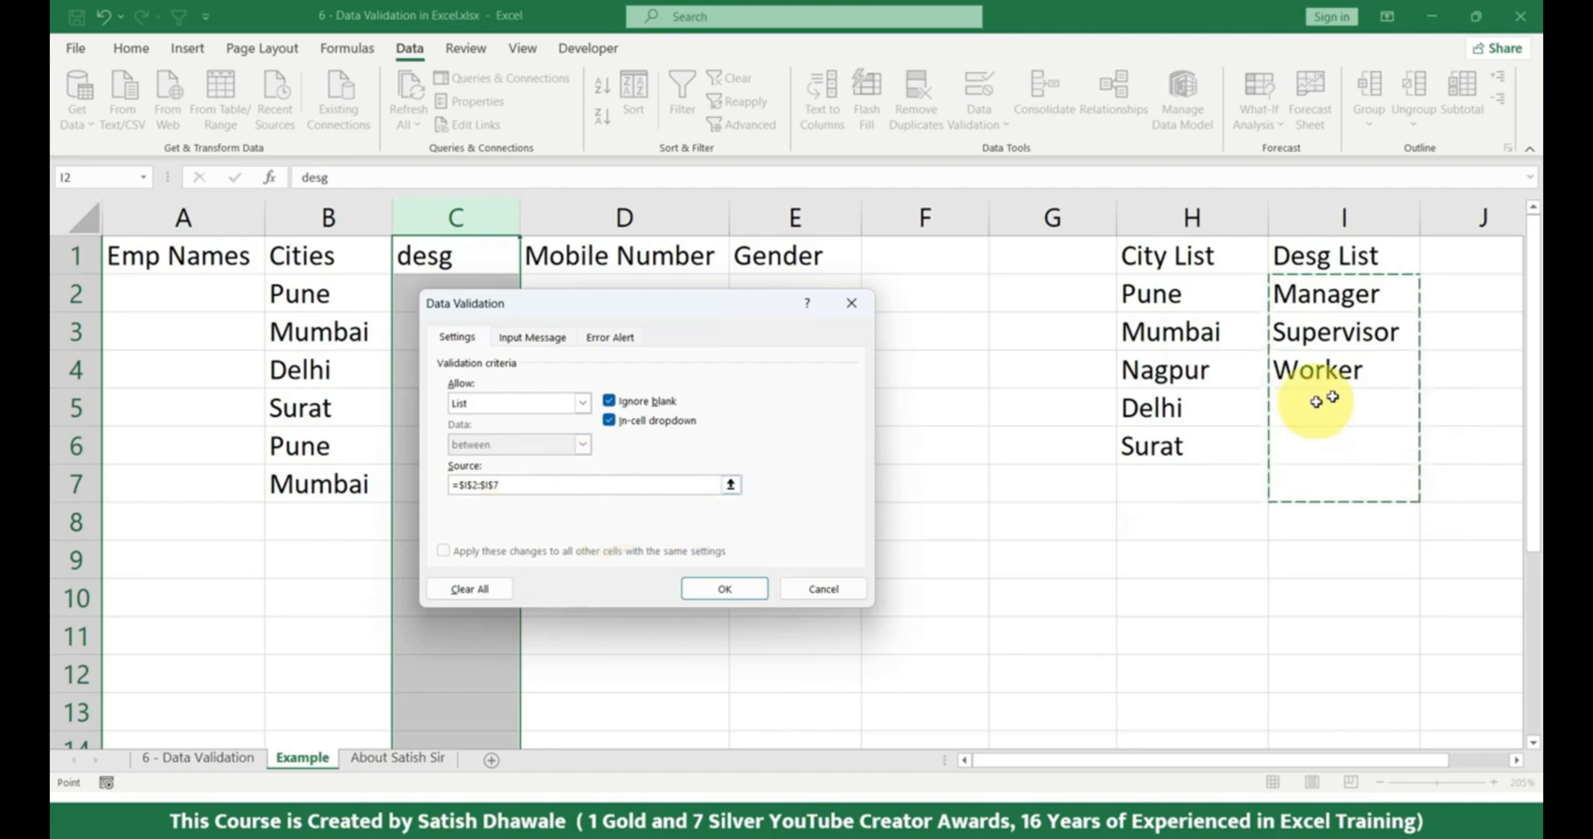
left_click(705, 592)
Choose Manager for C2 from the cell's validation list.
left_click(501, 296)
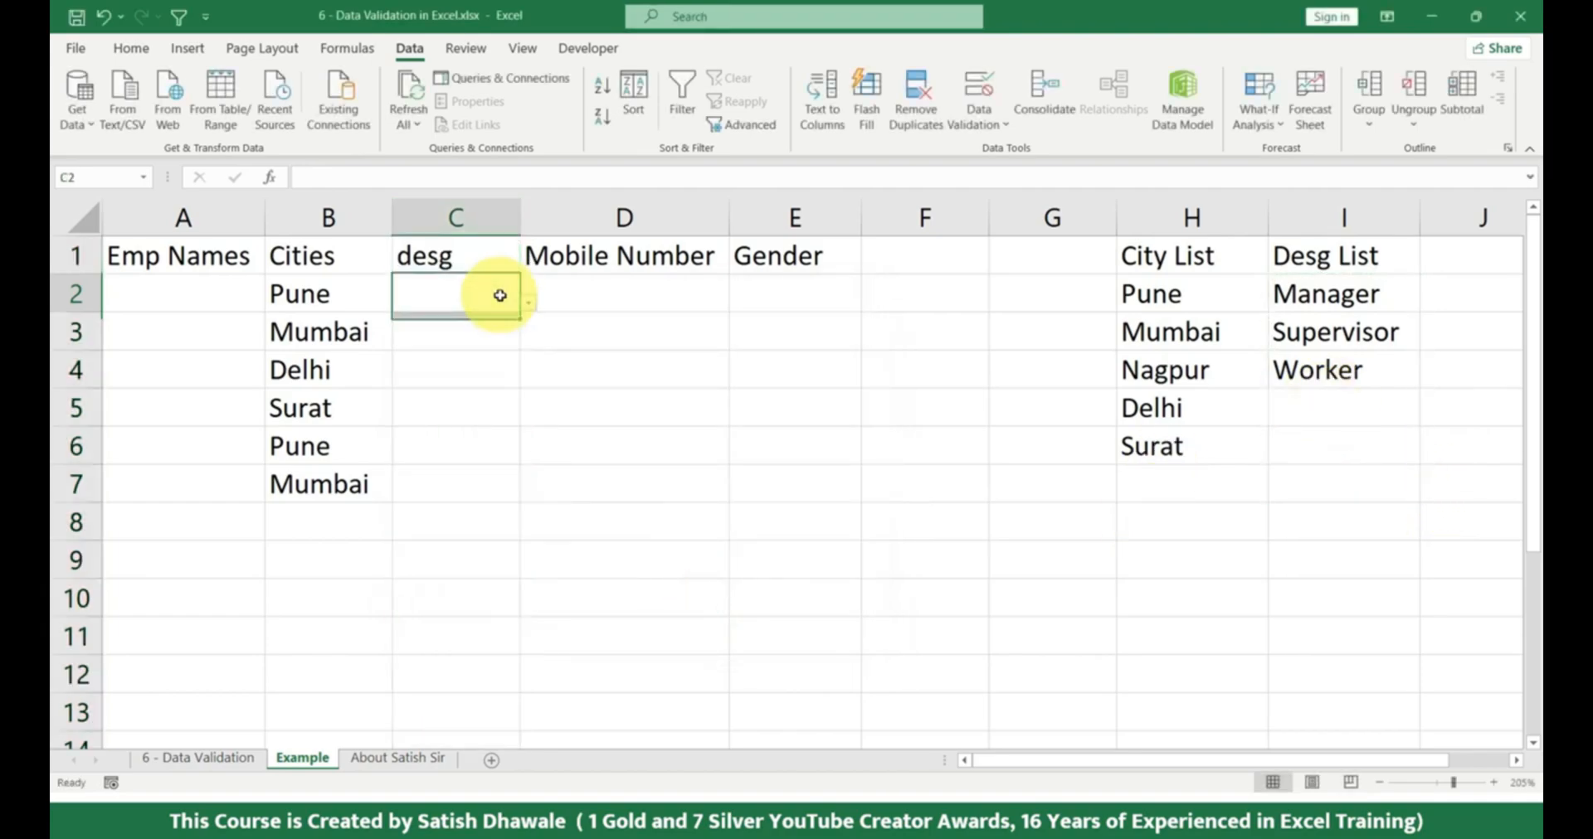
left_click(528, 302)
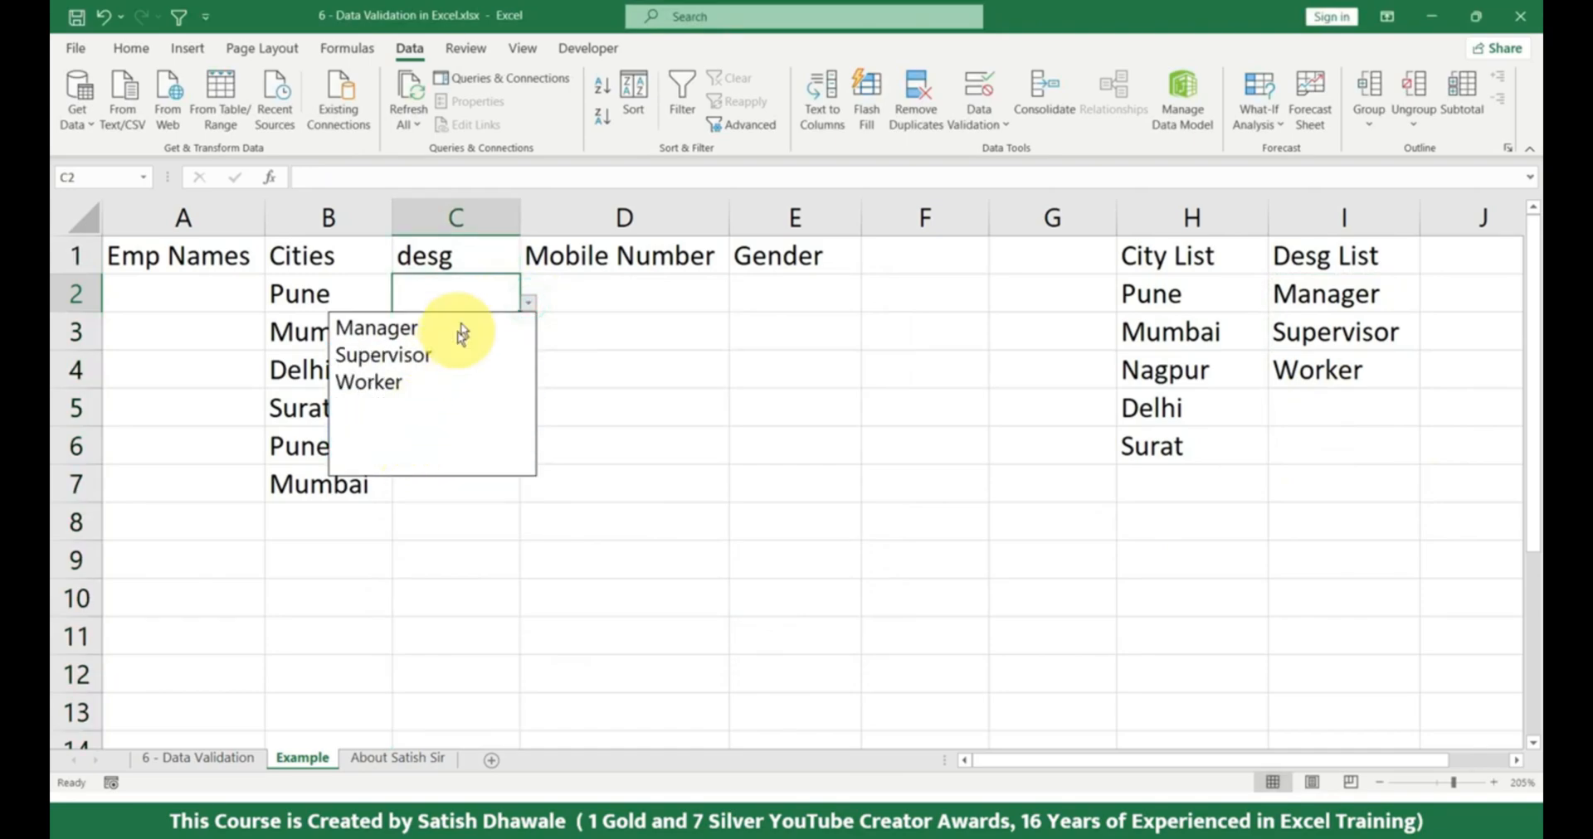
left_click(455, 292)
left_click(527, 302)
left_click(443, 326)
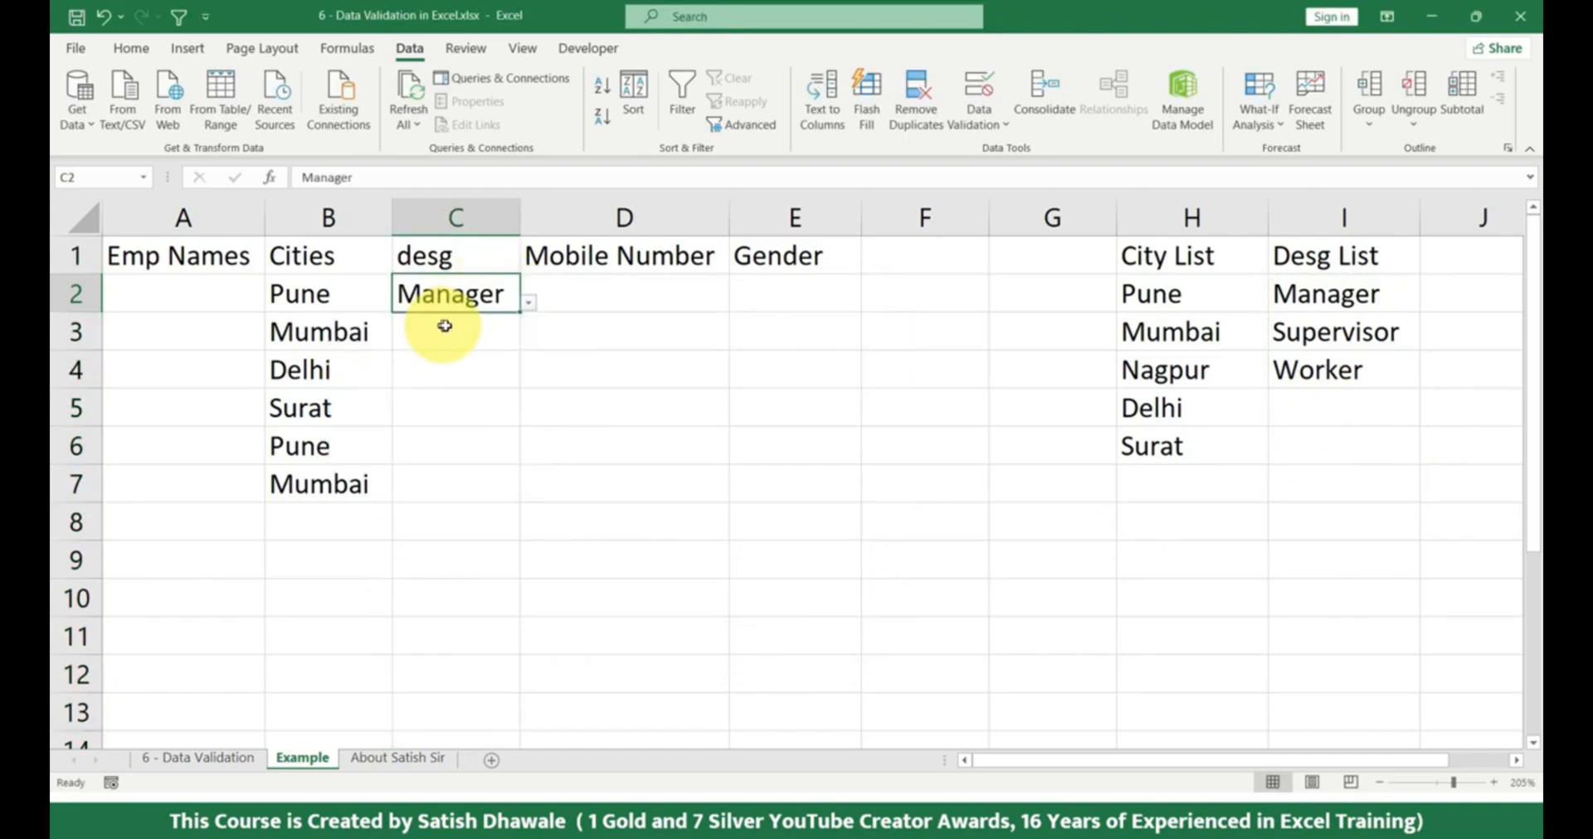
left_click(442, 326)
Add Peon to the Desg List in I5.
left_click(1352, 411)
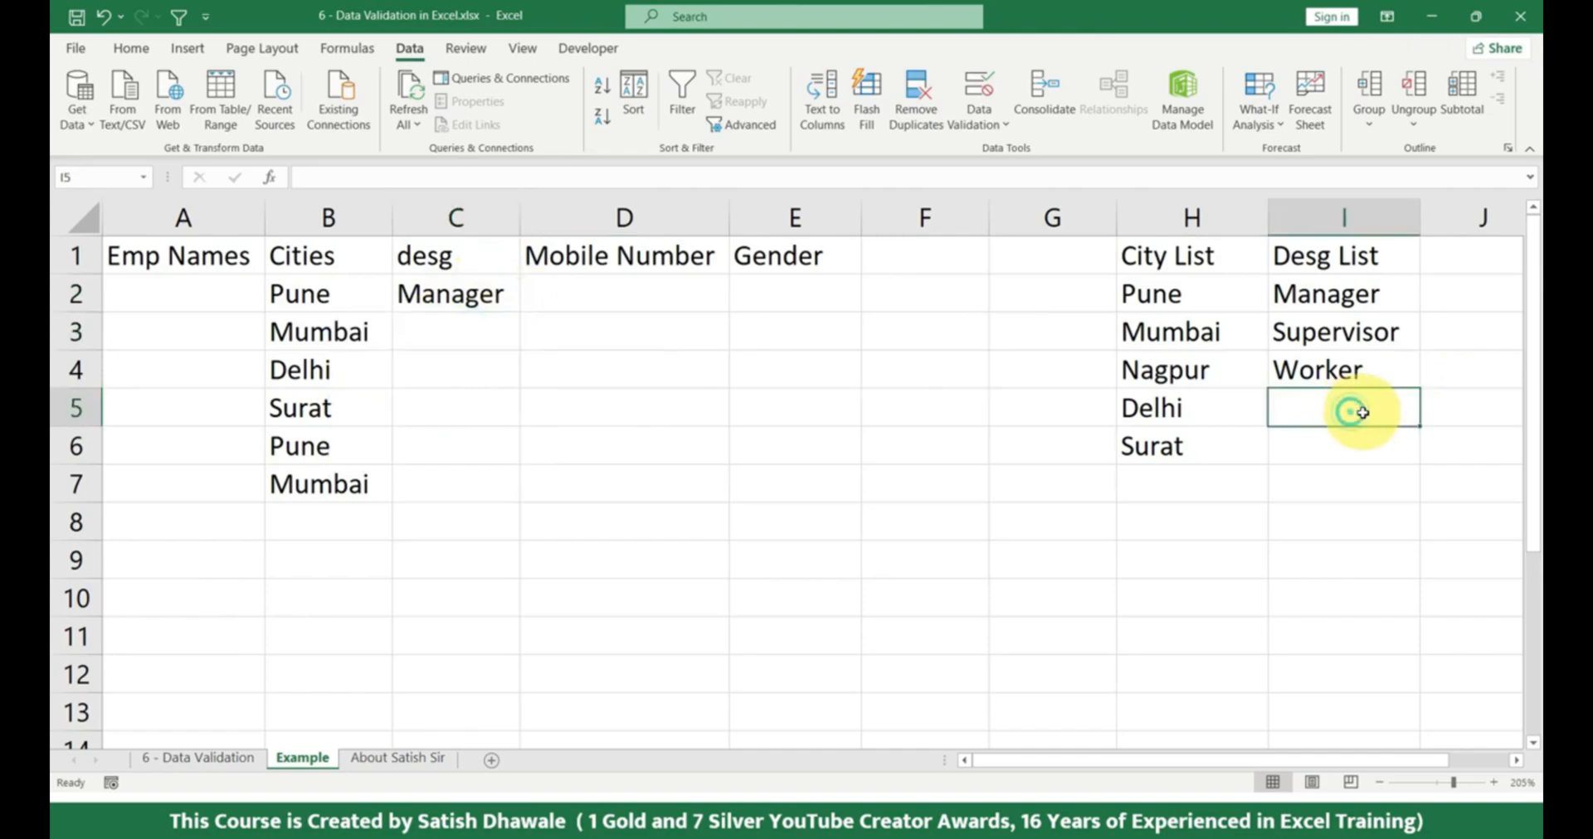
type("Peo")
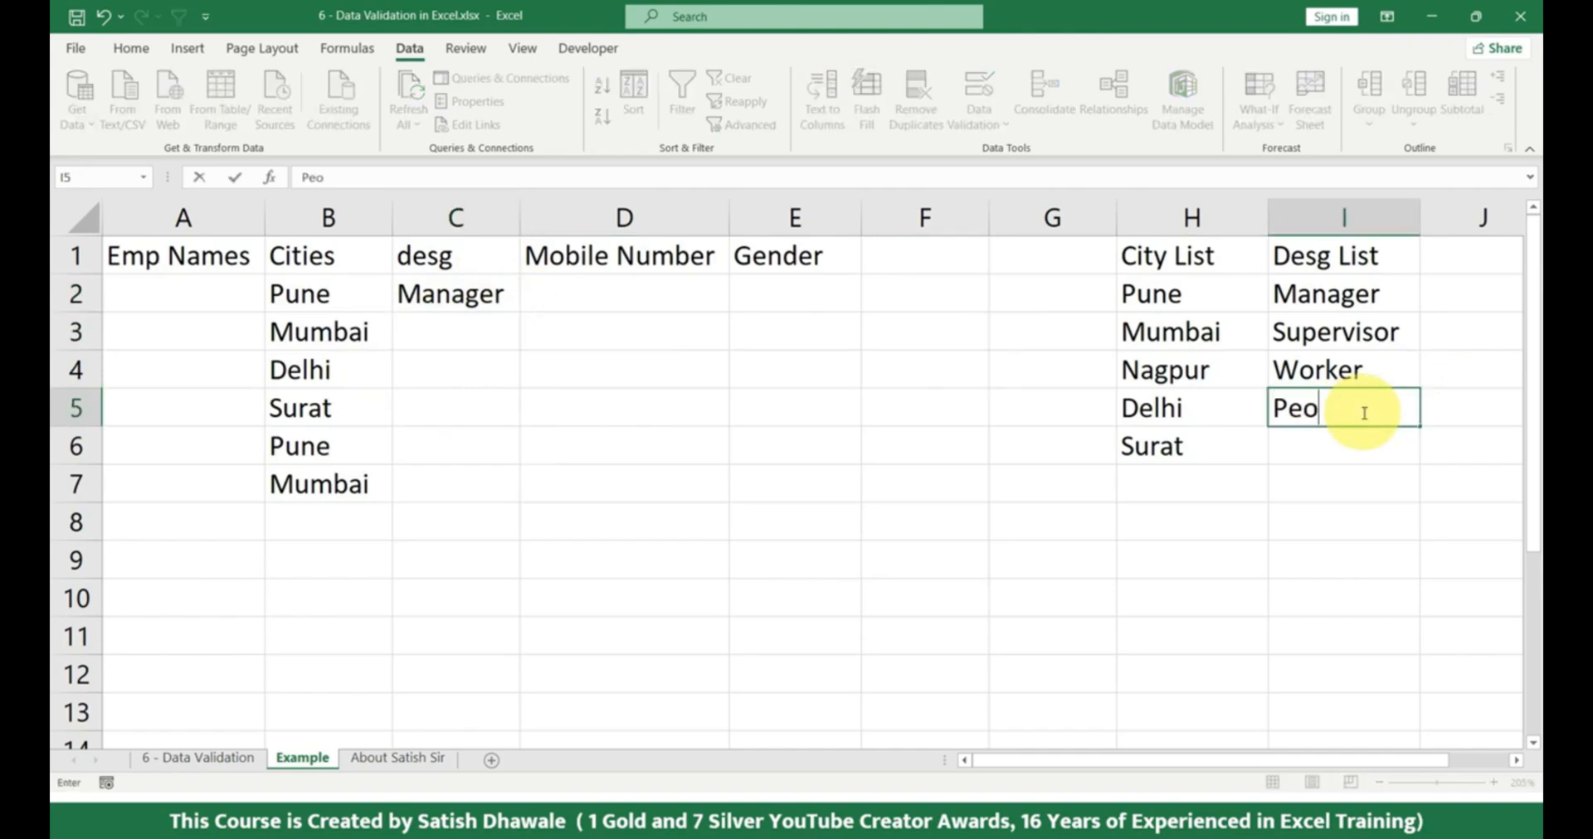
type("n")
key("Return")
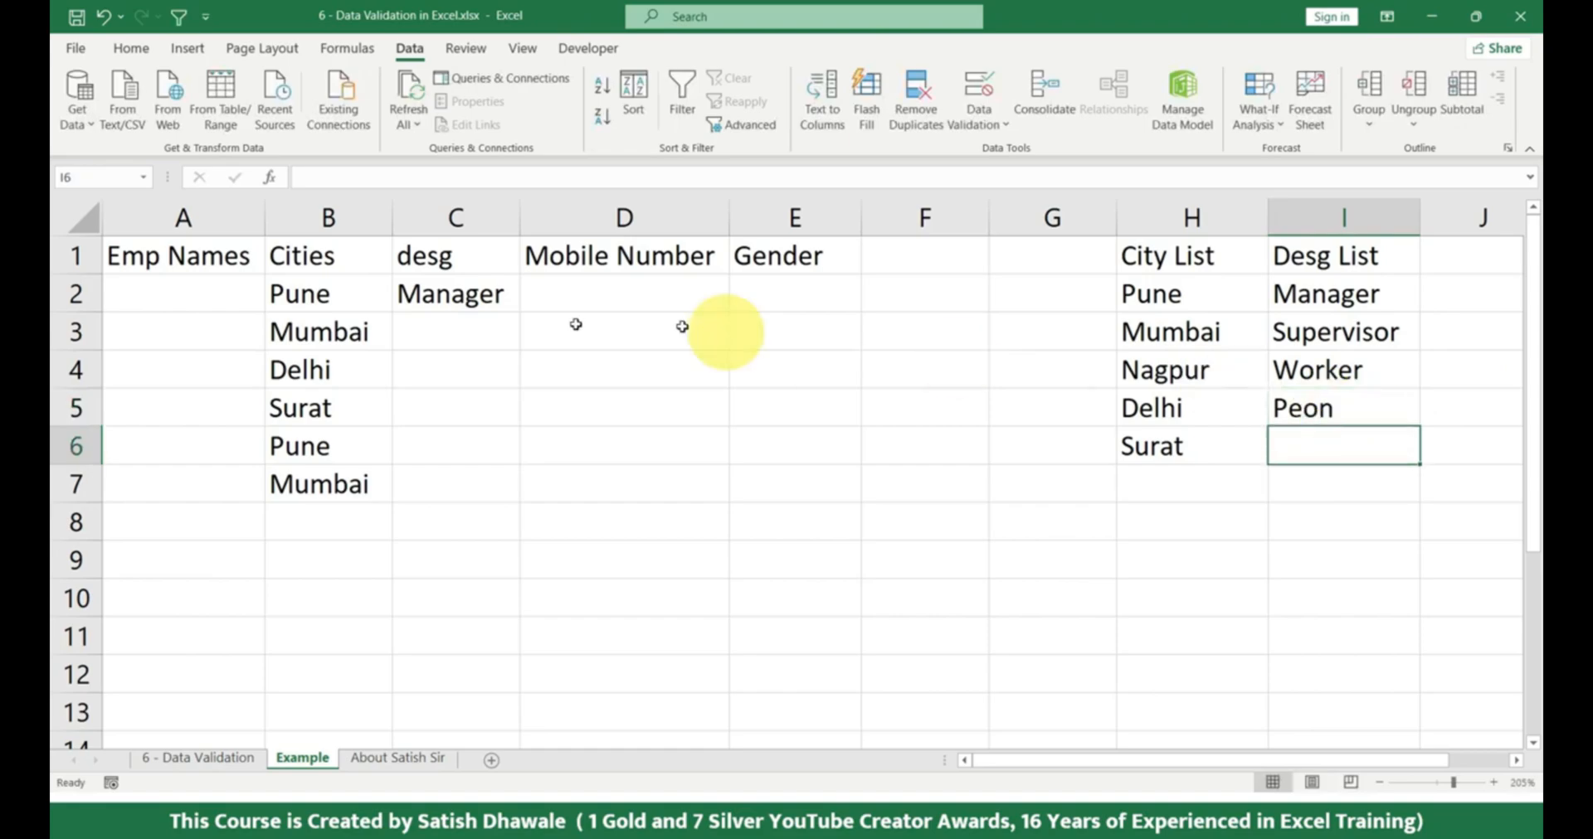
Choose Peon for C2 from its validation list and fill it down to C7.
left_click(477, 297)
left_click(527, 304)
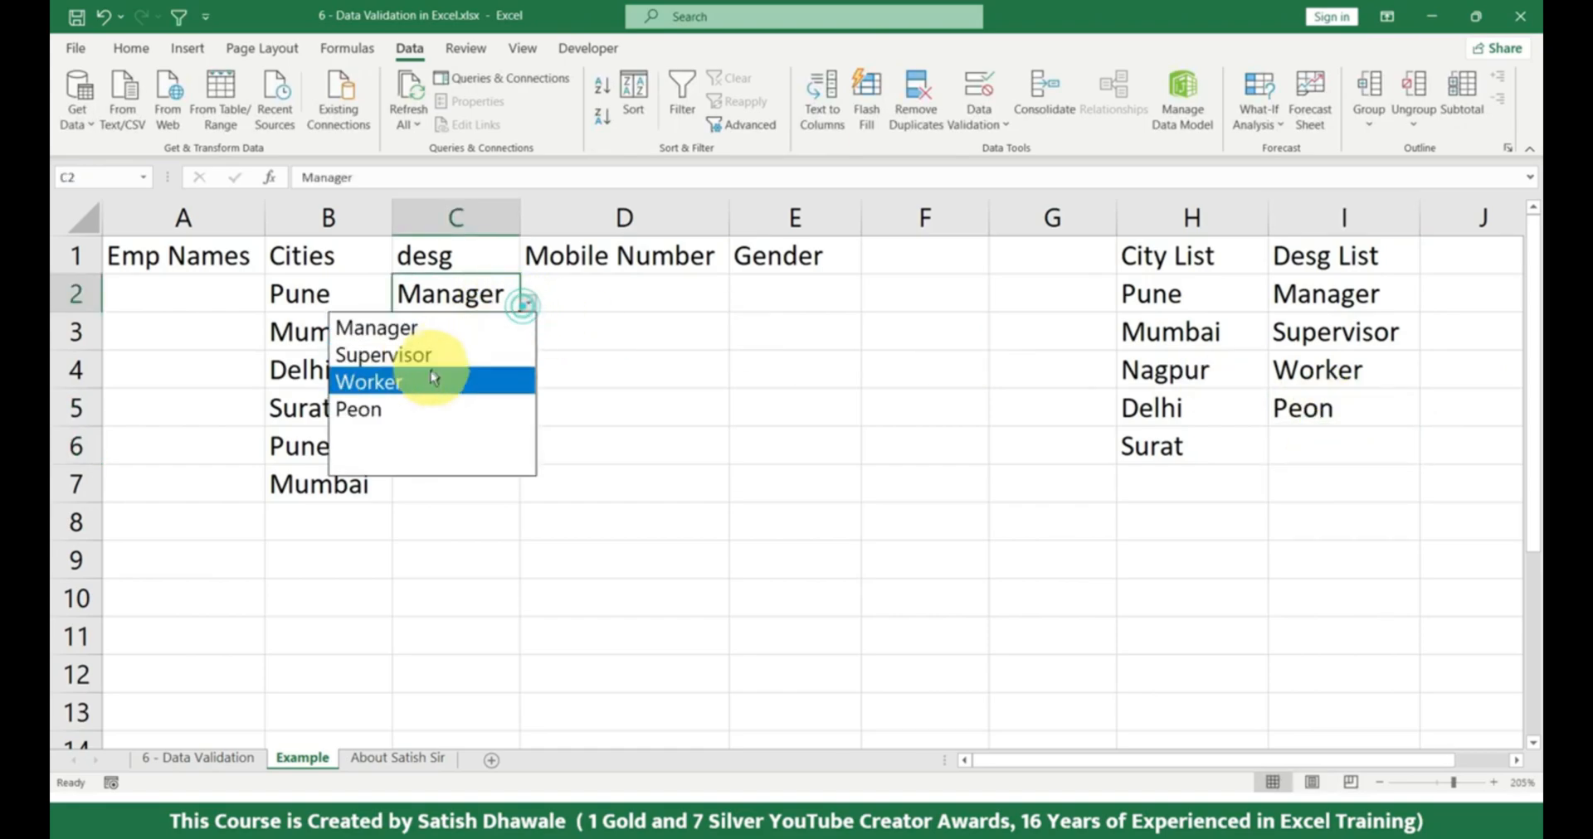
left_click(419, 415)
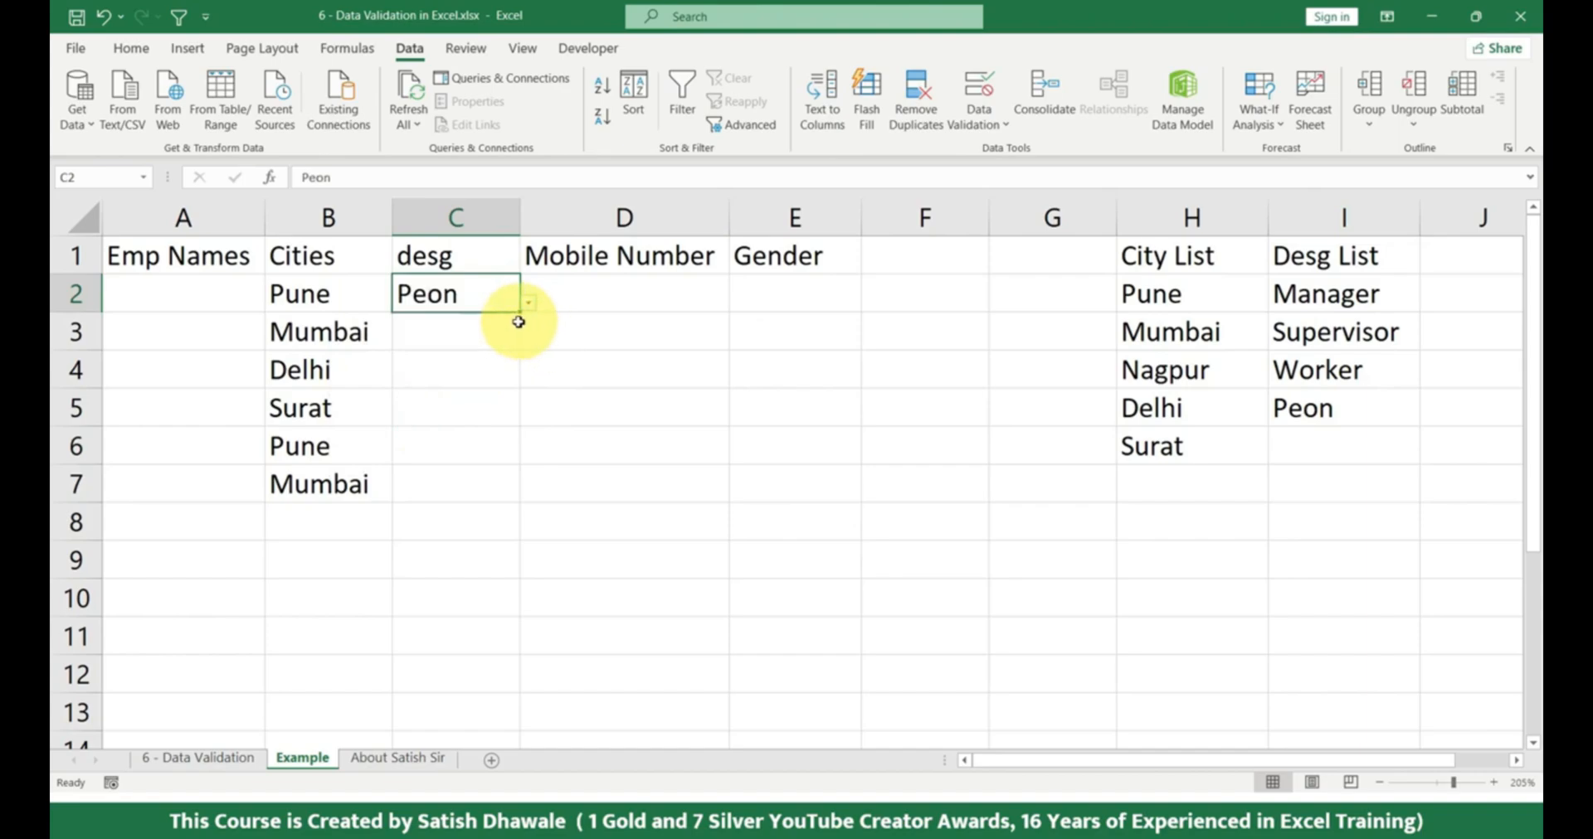
left_click_drag(519, 314, 515, 485)
Choose Supervisor for C3 from its validation list and widen column C slightly to fit the text.
left_click(498, 345)
left_click(528, 341)
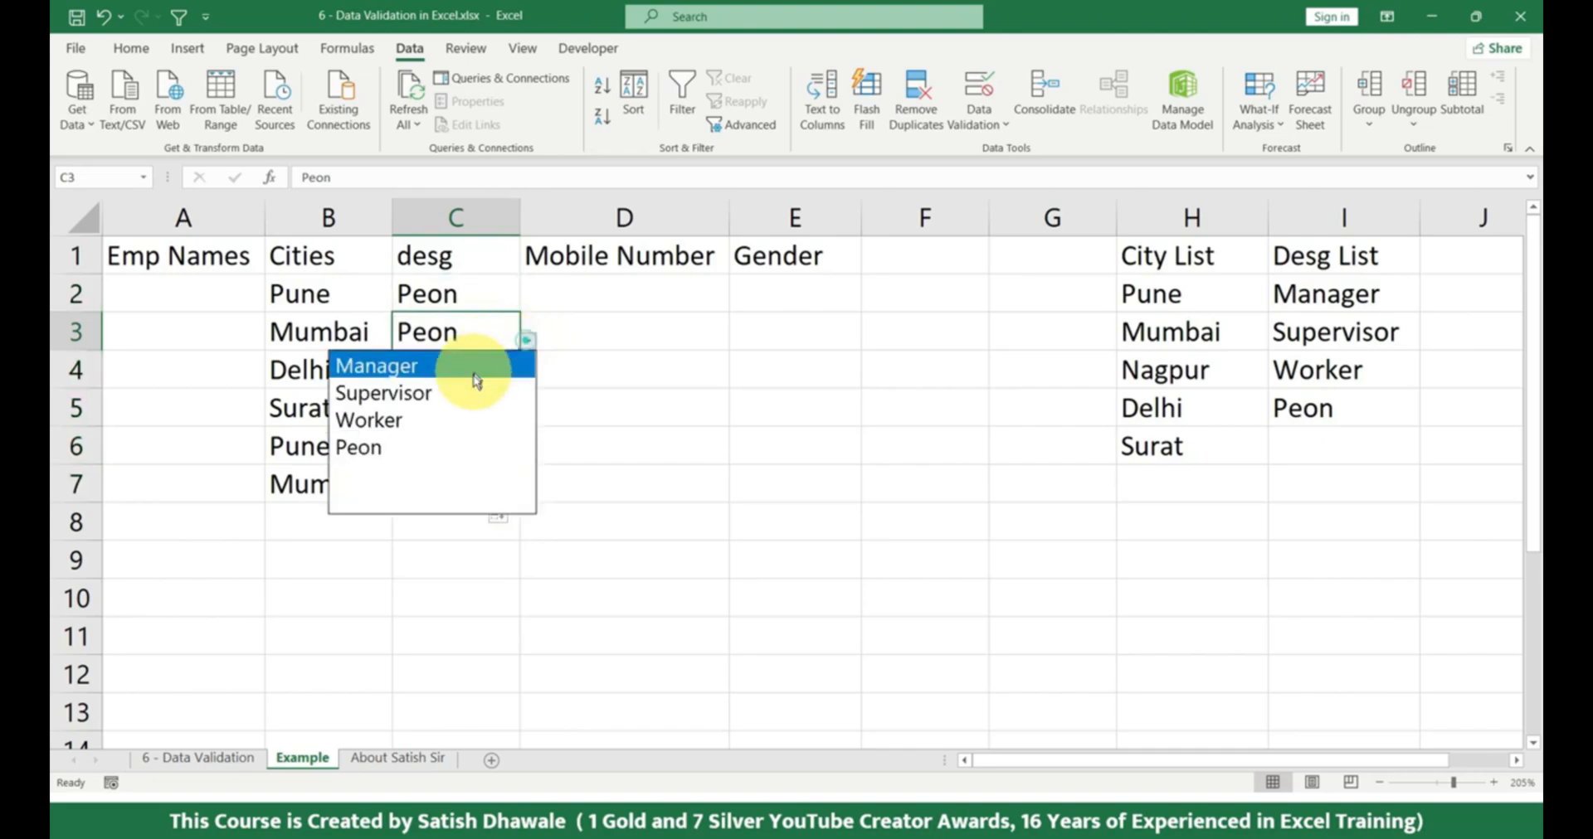
left_click(467, 386)
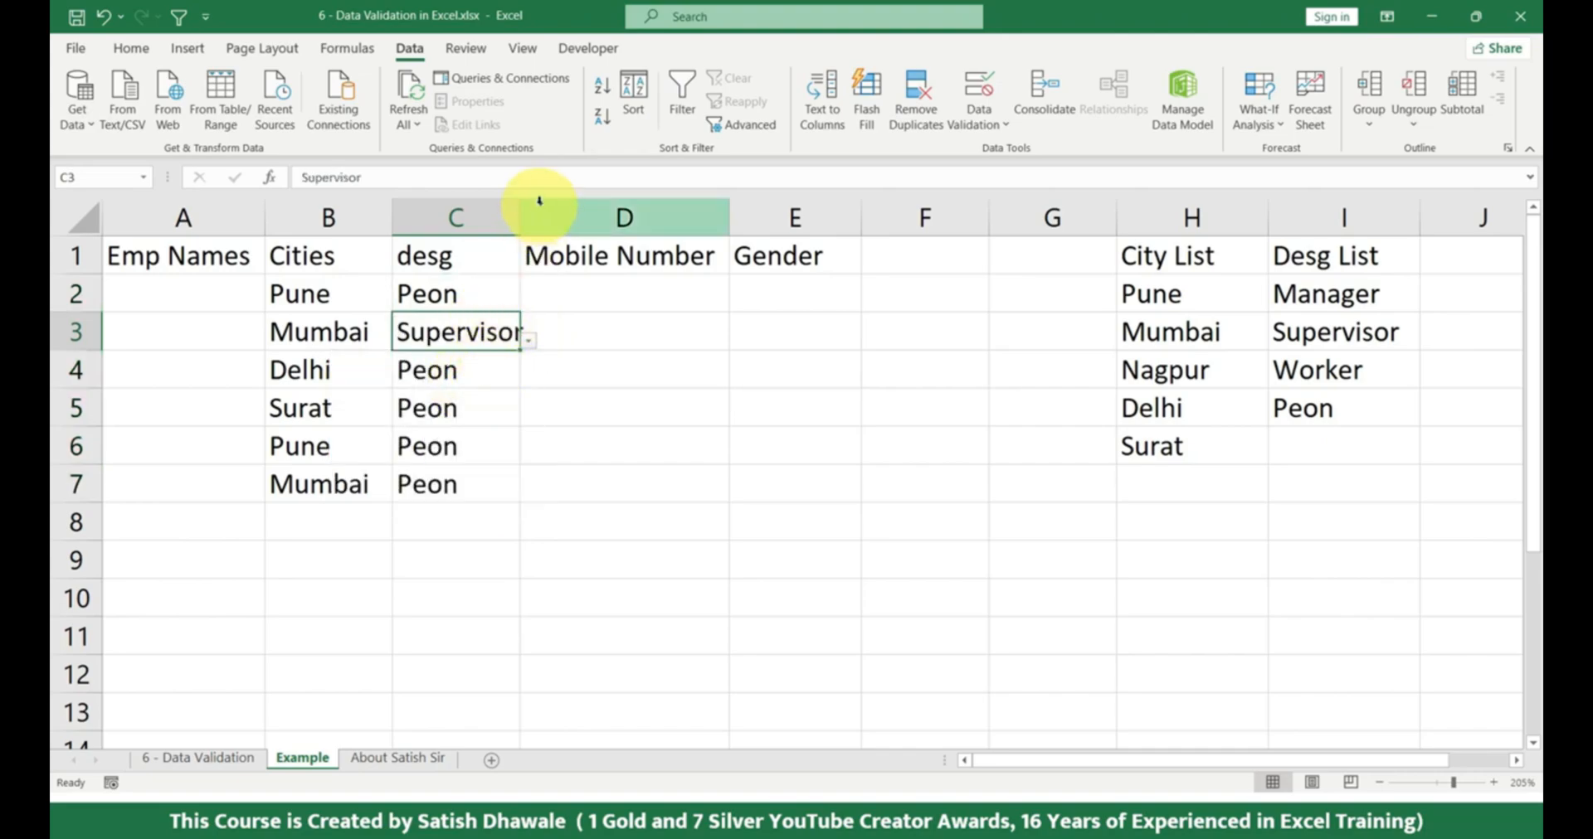
left_click_drag(521, 214, 531, 221)
left_click_drag(480, 291, 448, 481)
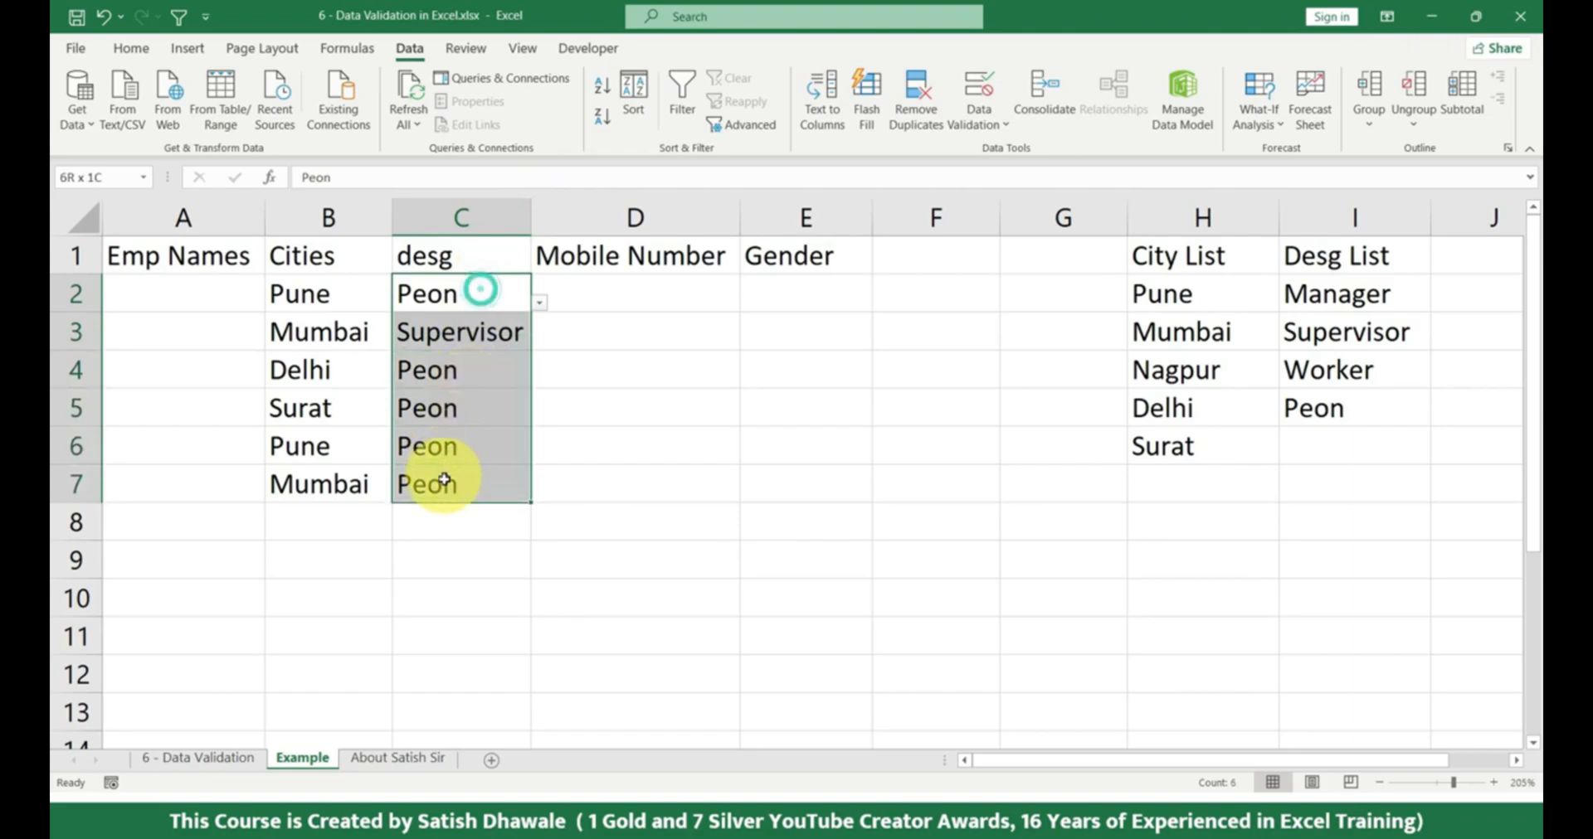
Restrict the Gender cells E2:E7 to a List with the source Male,Female.
left_click_drag(815, 281, 785, 484)
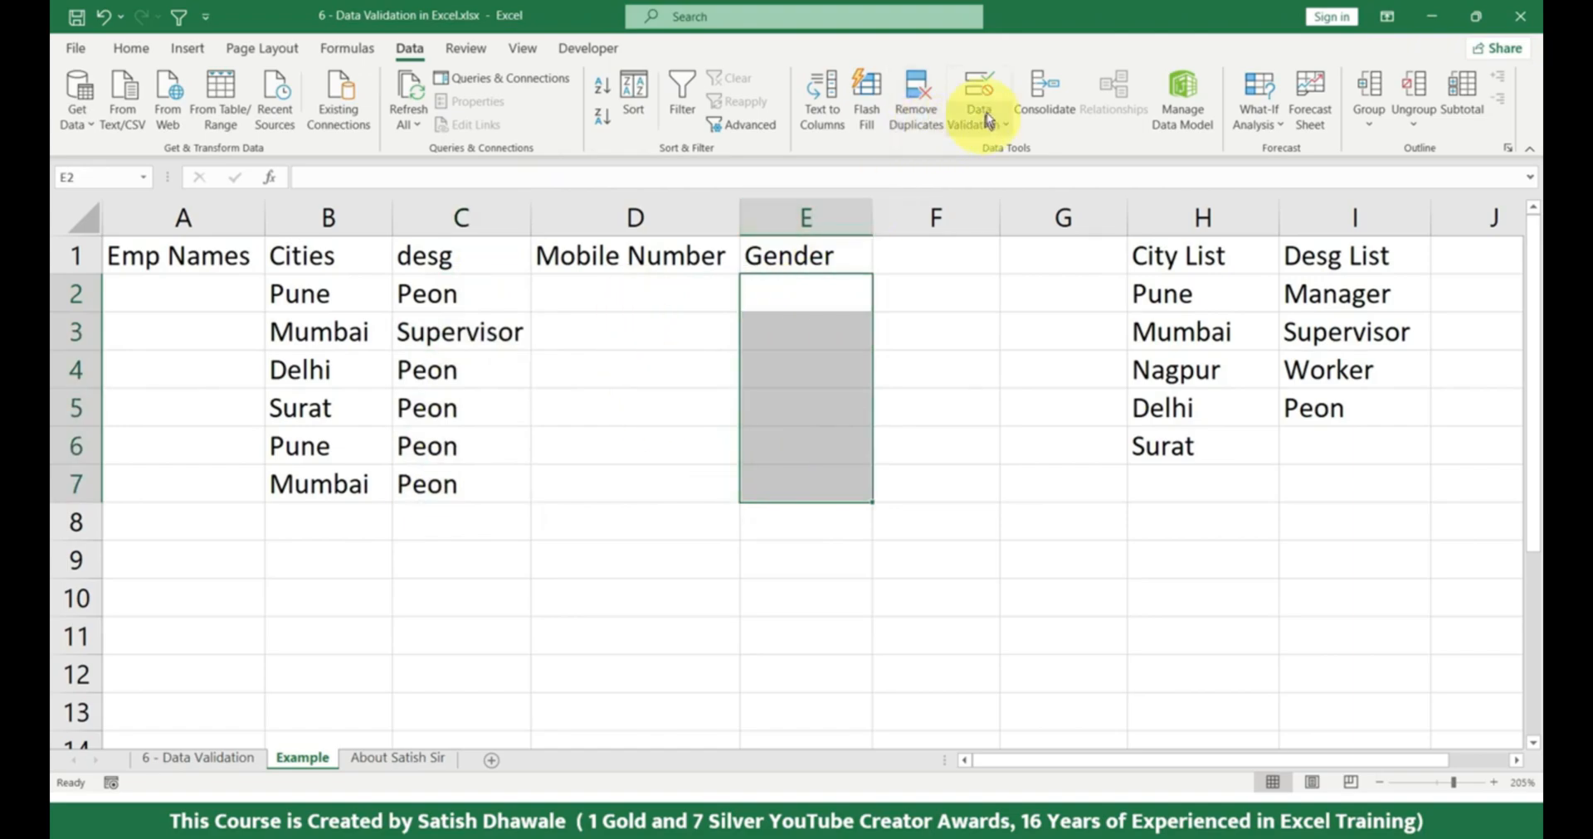
left_click(980, 87)
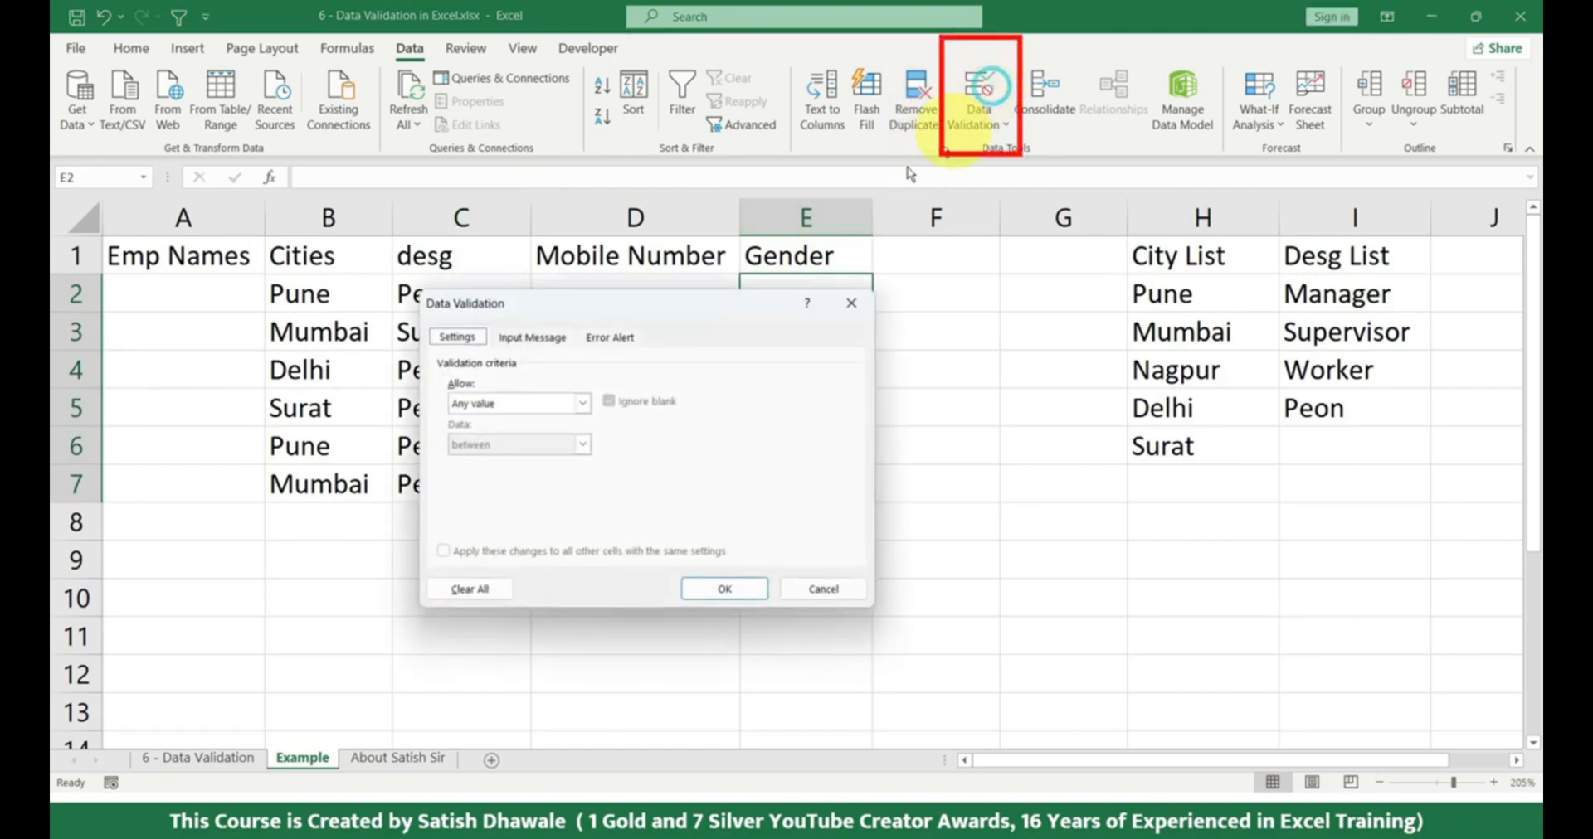
left_click(474, 404)
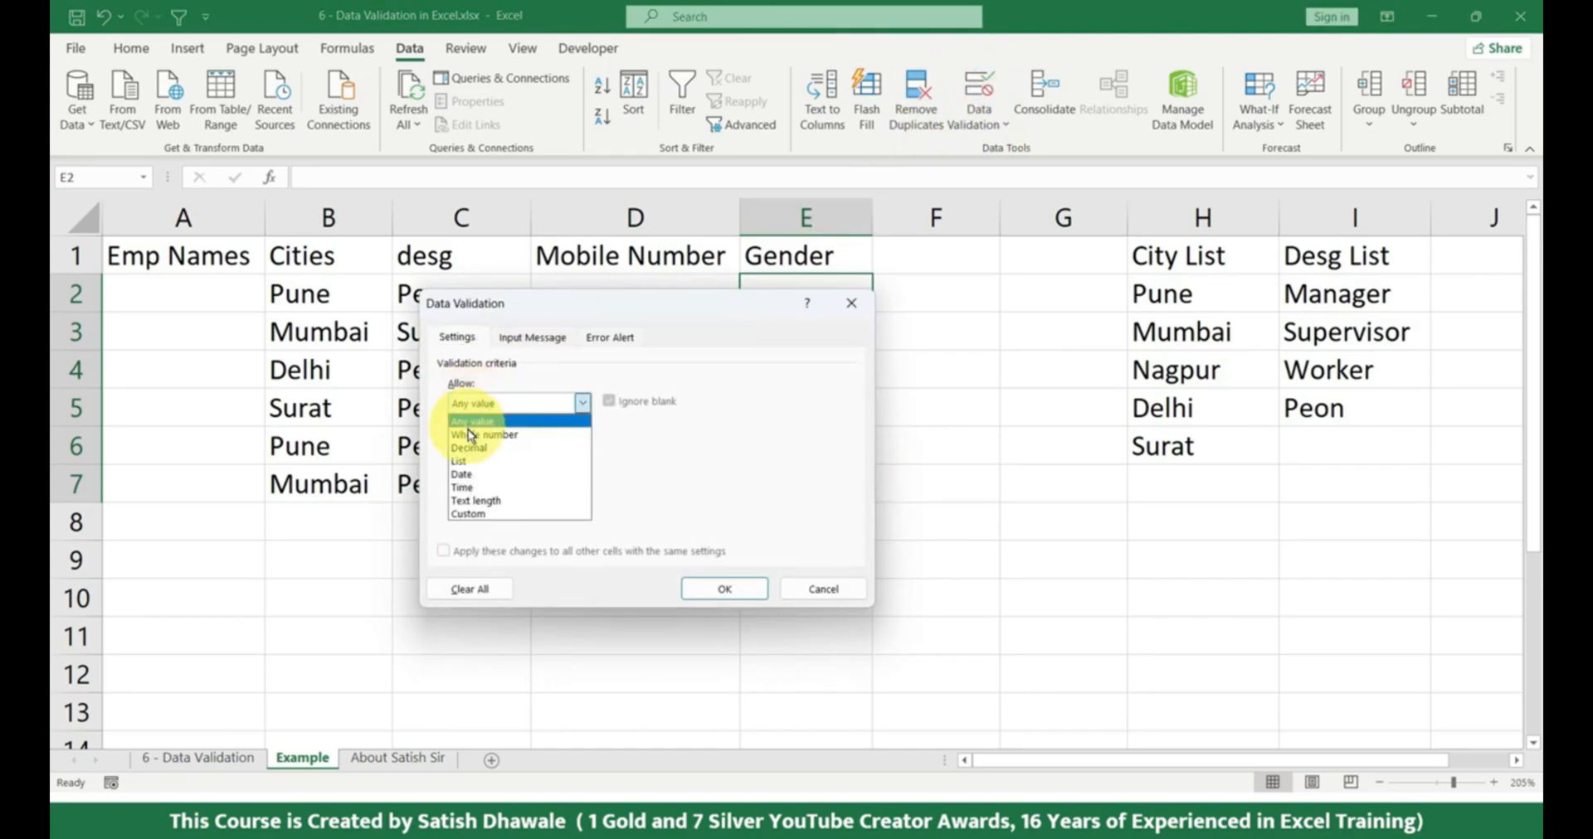
left_click(464, 460)
left_click(468, 485)
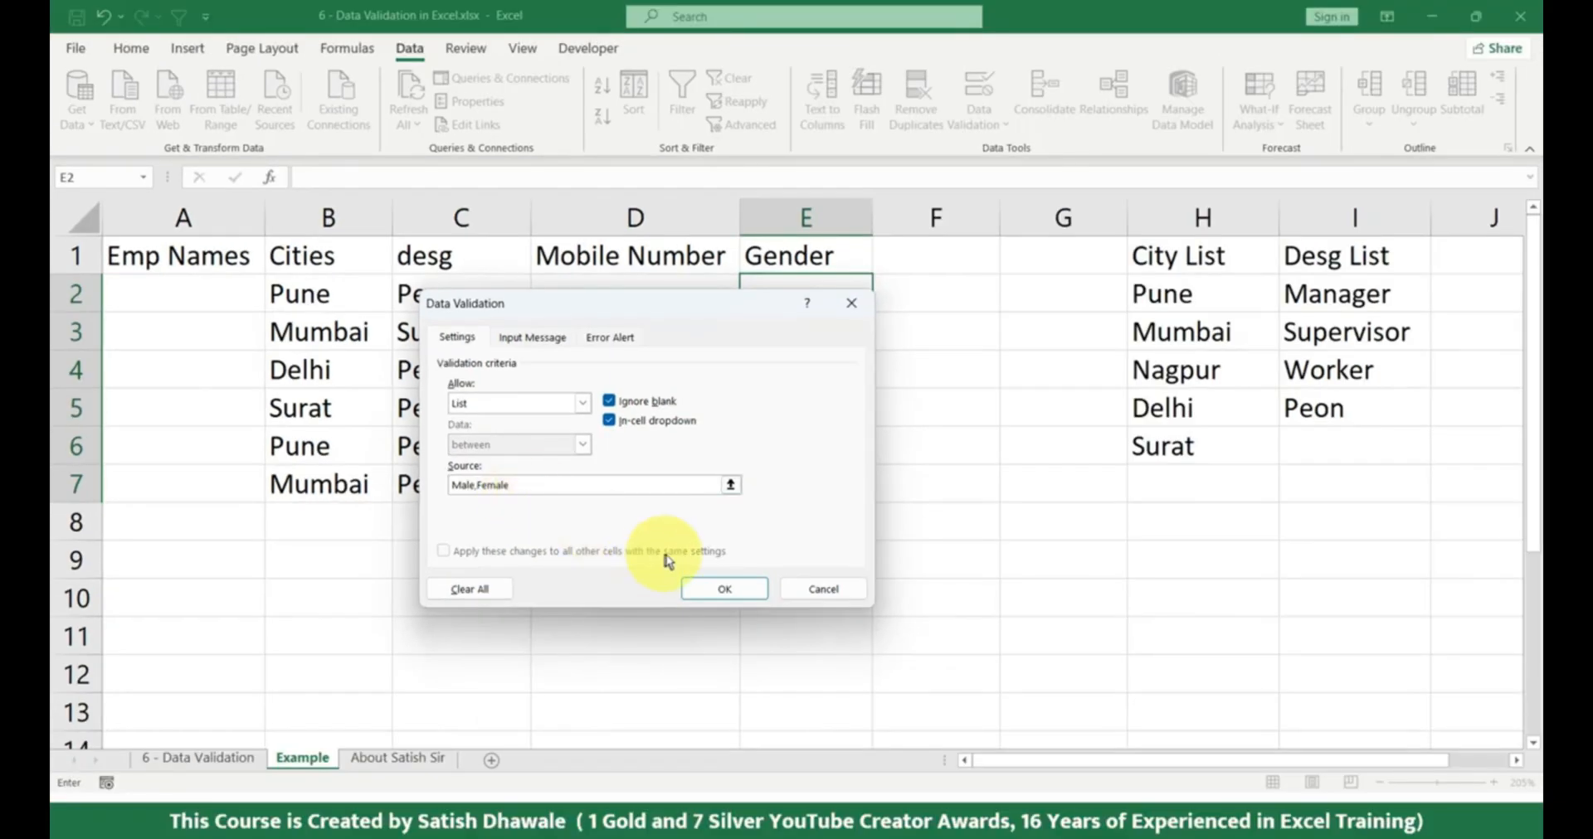
left_click(823, 623)
Test E2's validation list by choosing Male, and change the choice to Female.
left_click(864, 299)
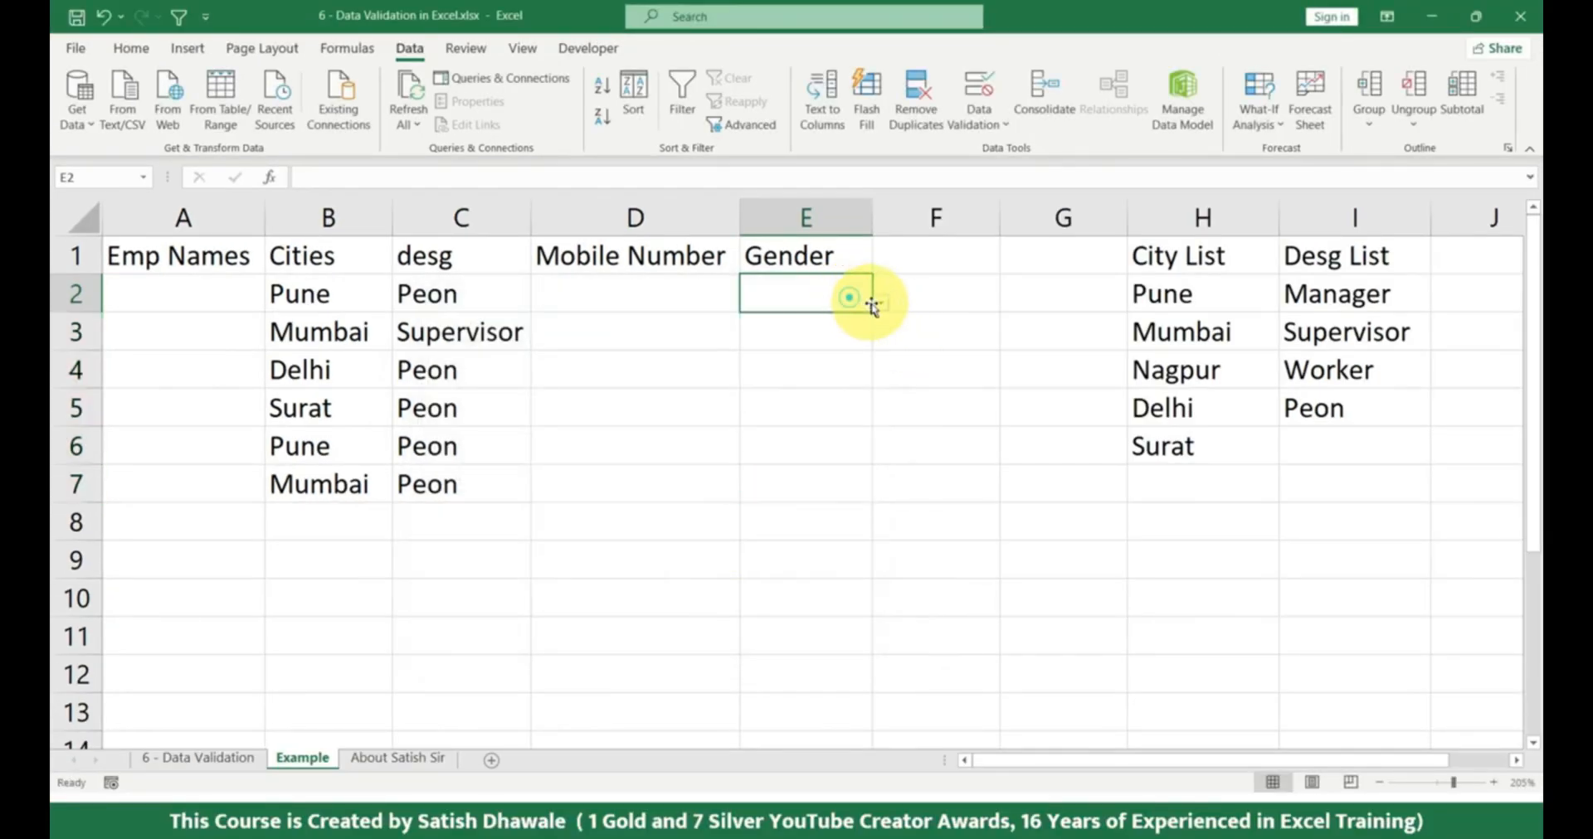
left_click(880, 302)
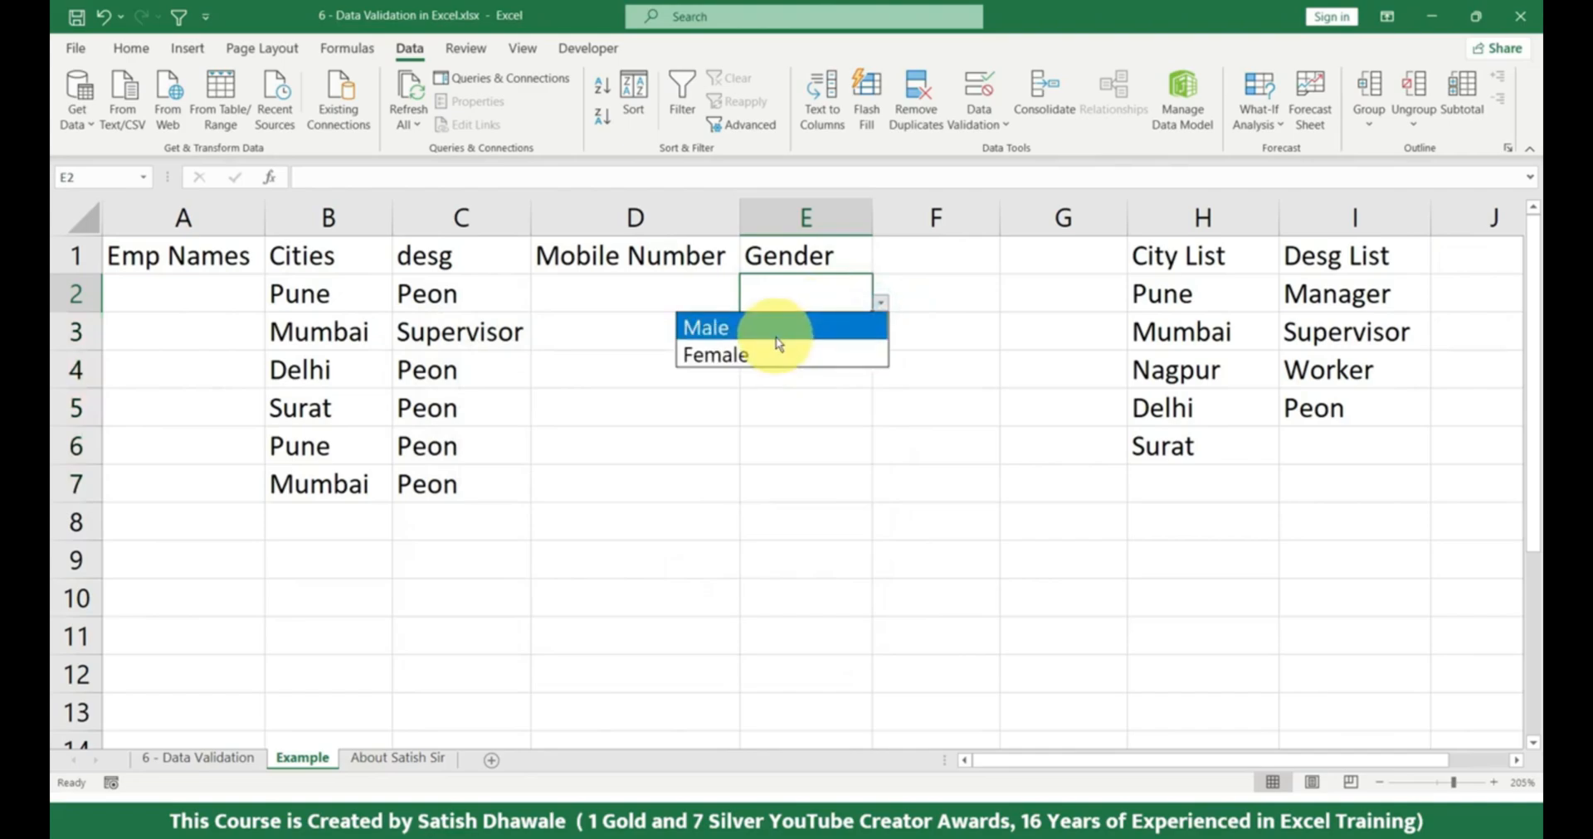
left_click(785, 326)
left_click(889, 305)
left_click(863, 297)
left_click(880, 302)
left_click(779, 356)
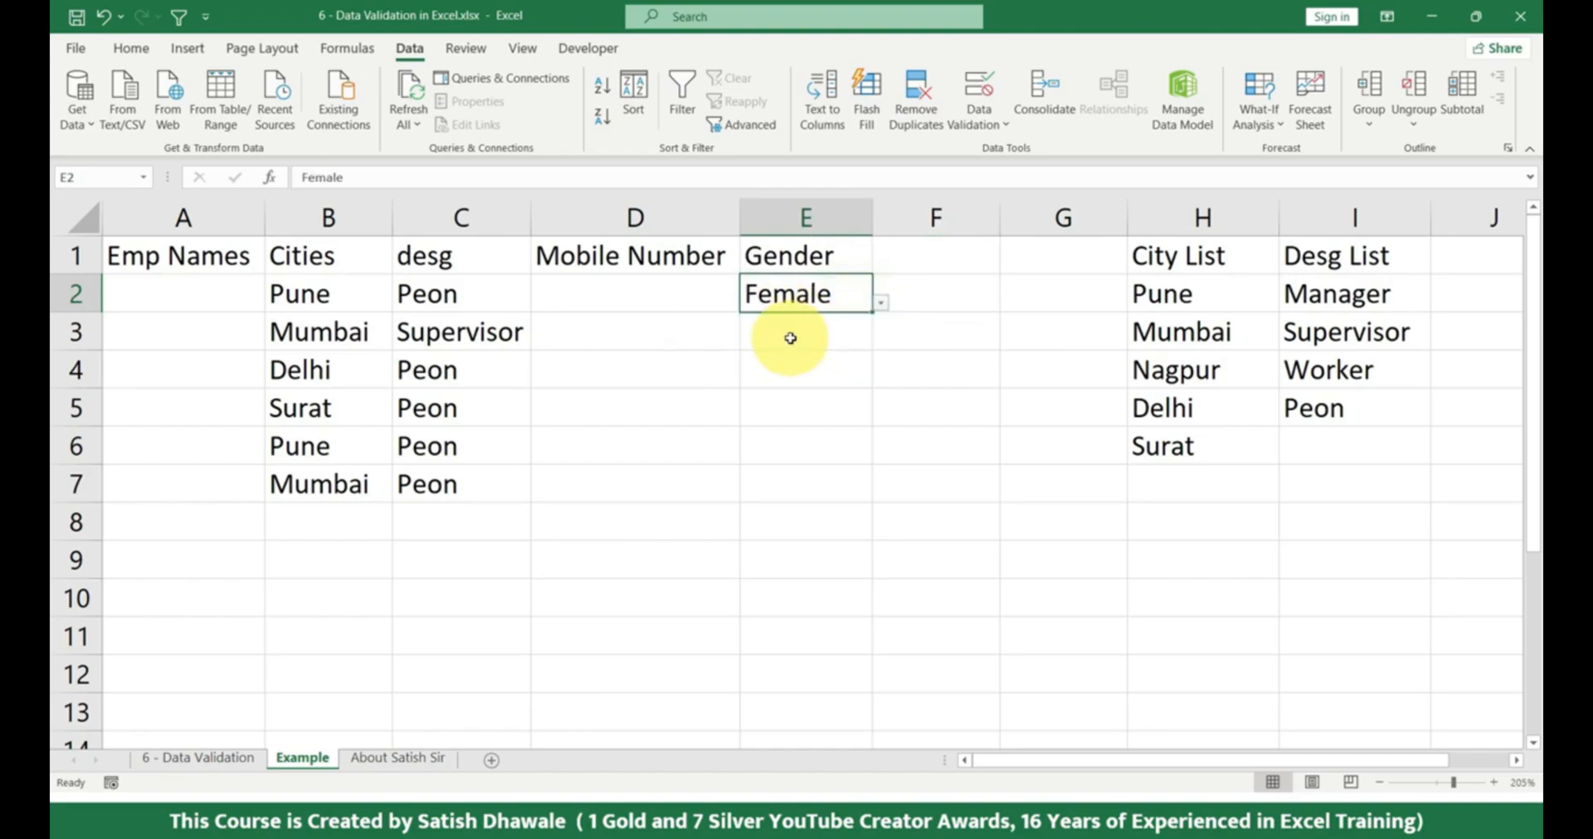
left_click_drag(693, 296, 668, 478)
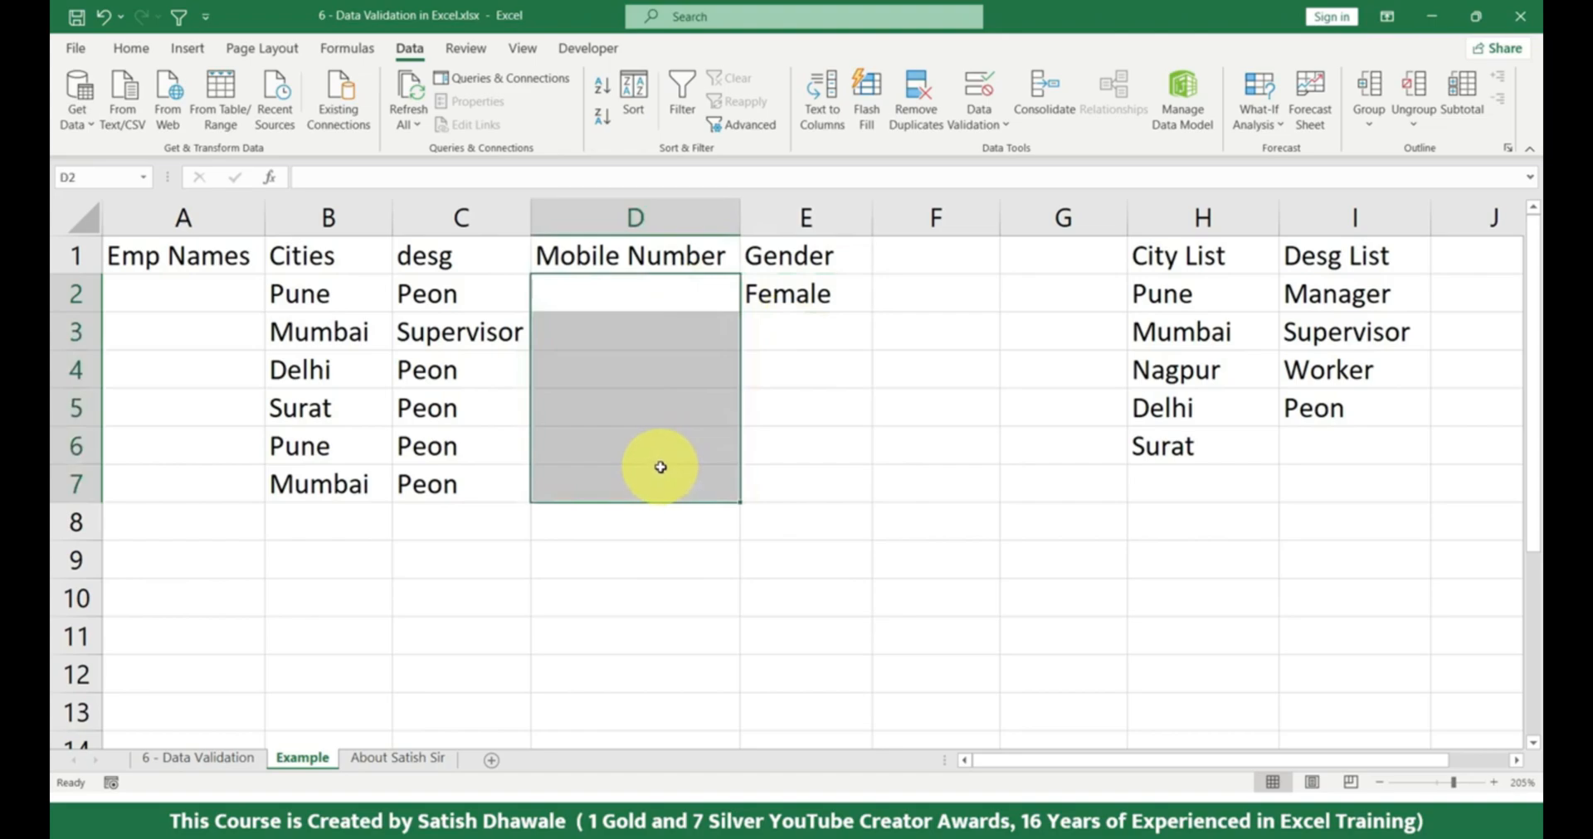
left_click(669, 299)
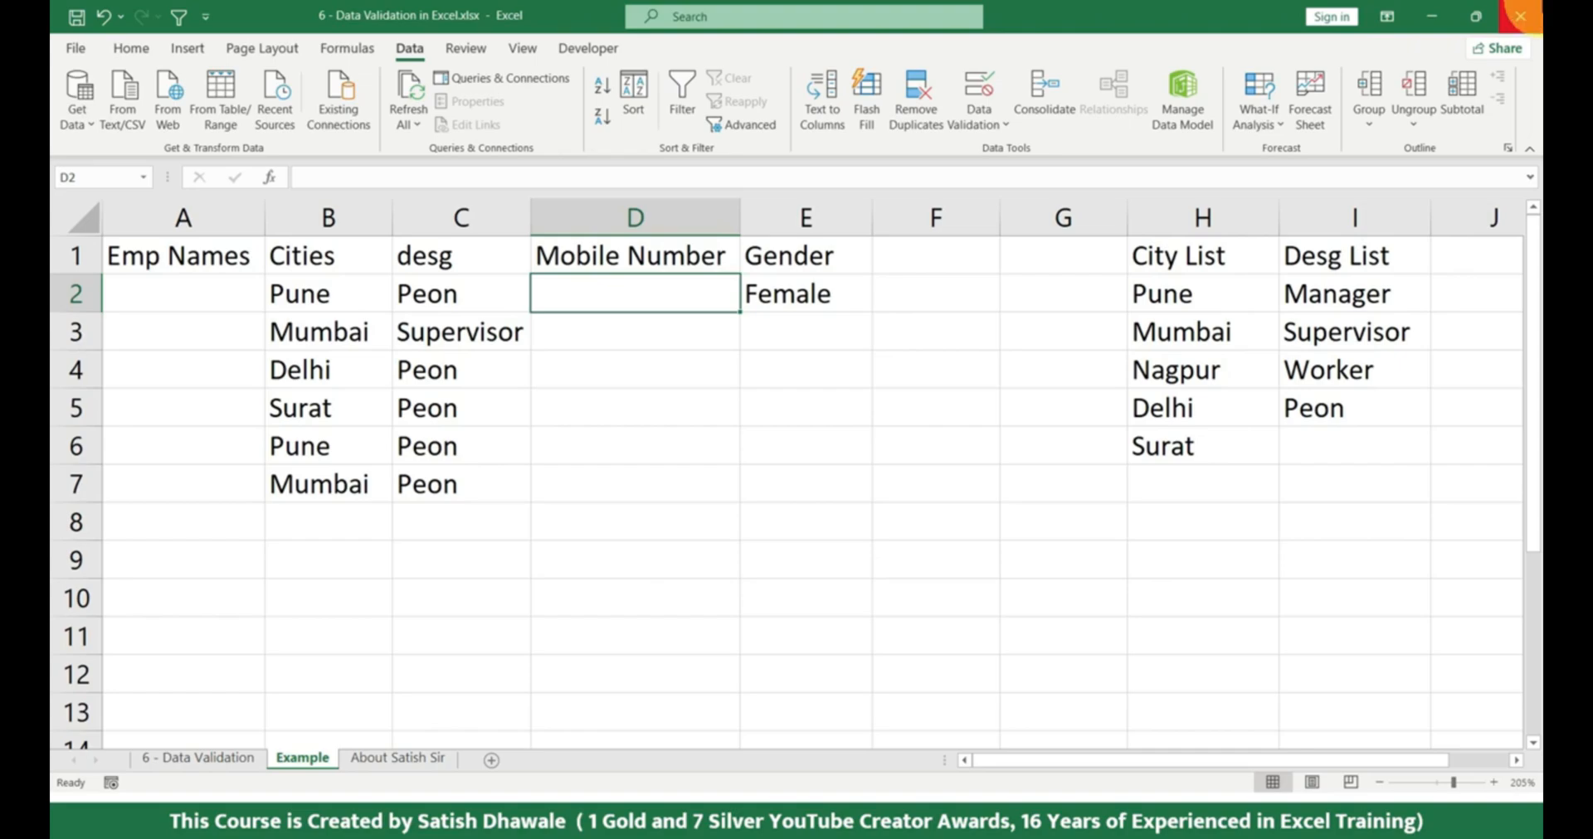
Enter an eight-digit sample mobile number in D2 and clear the cell again.
type("98855656")
key("Return")
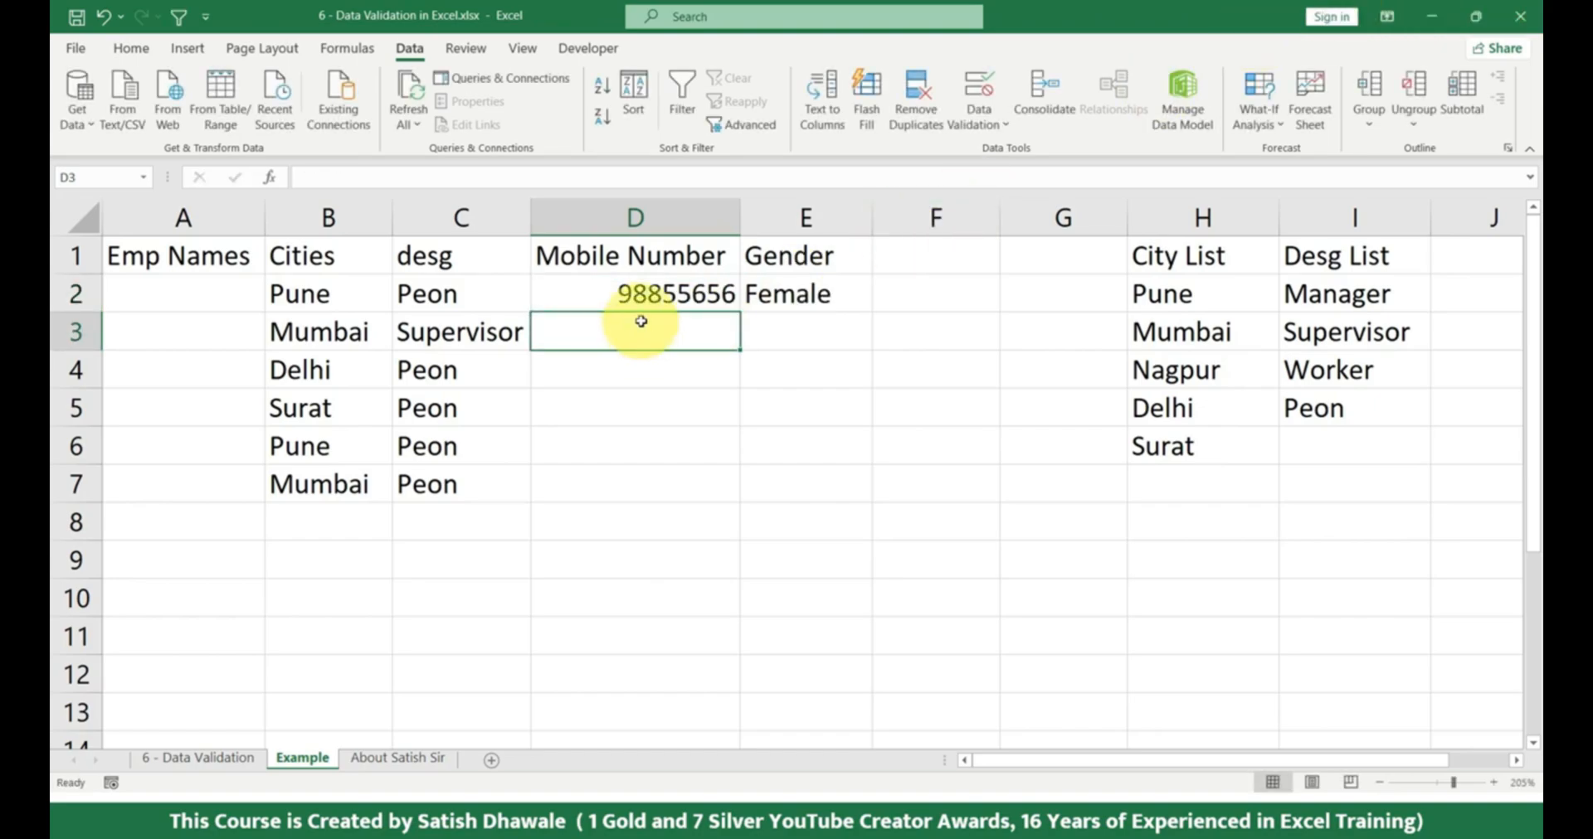
left_click_drag(672, 299, 669, 490)
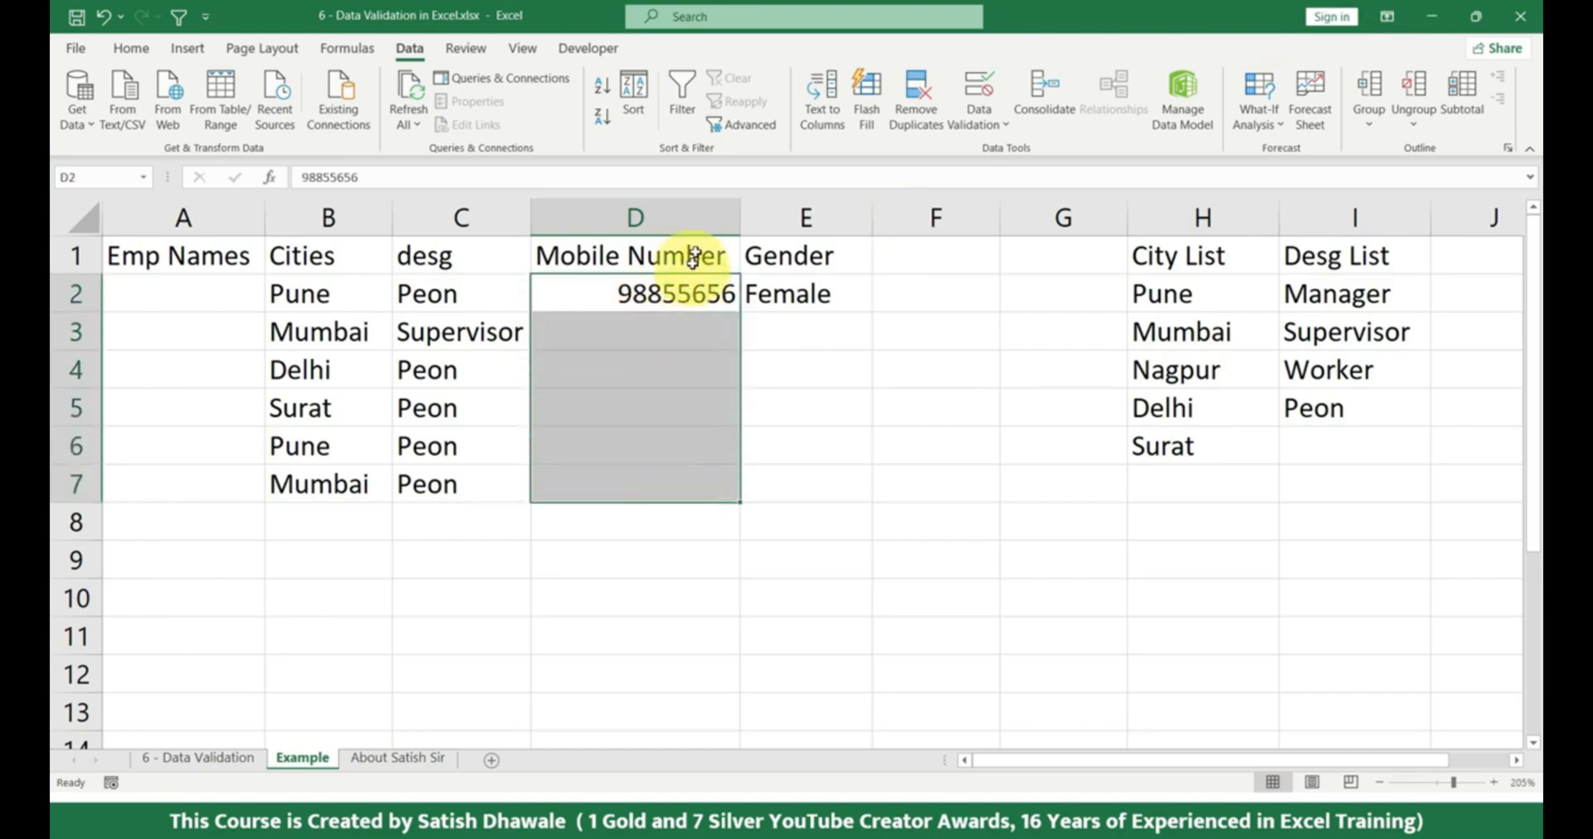
left_click(701, 220)
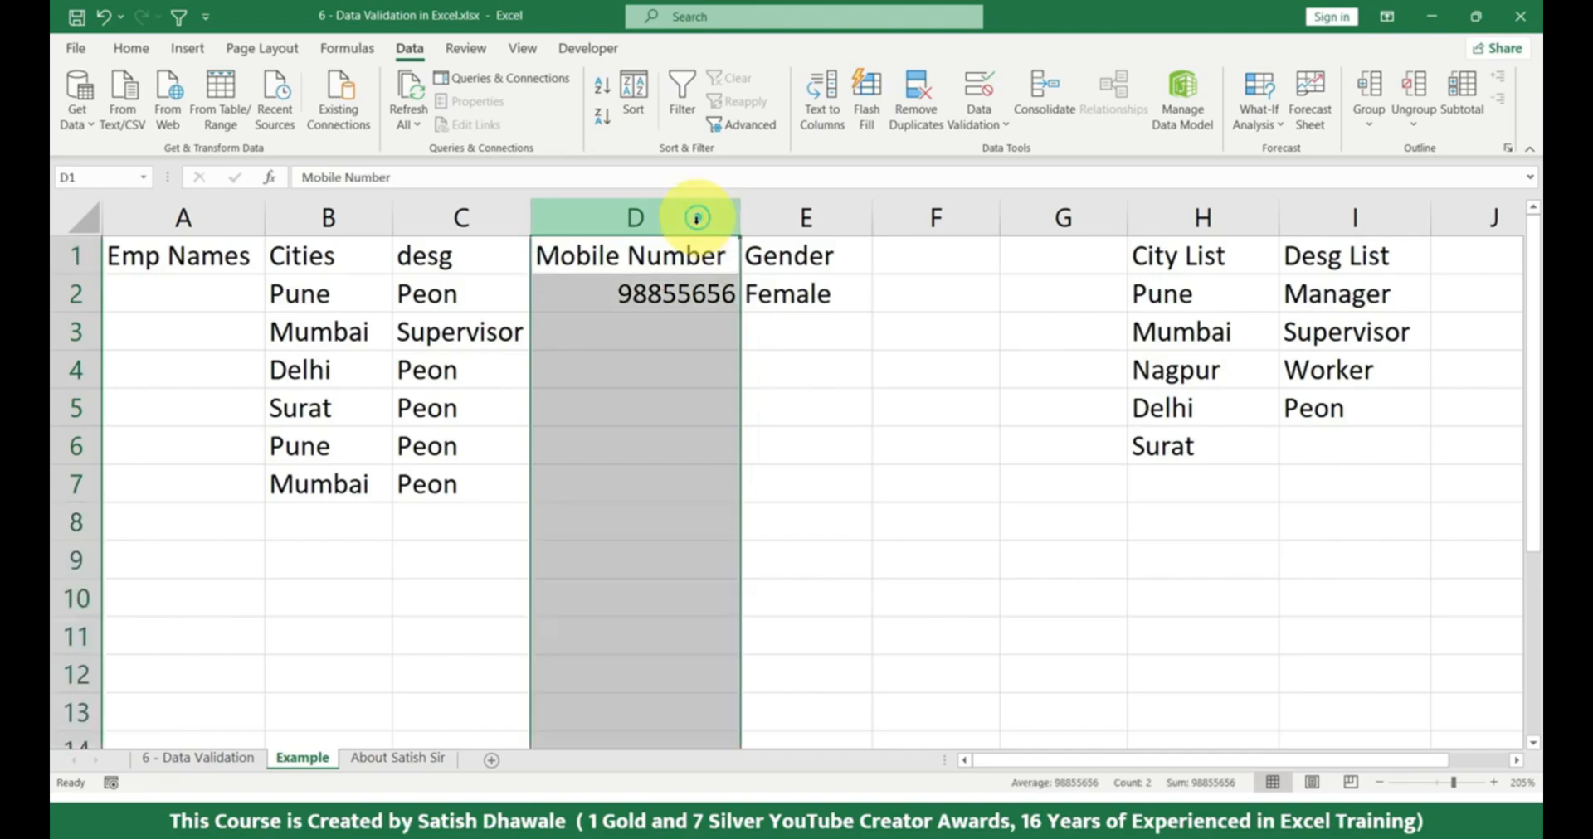
left_click(679, 299)
key("Delete")
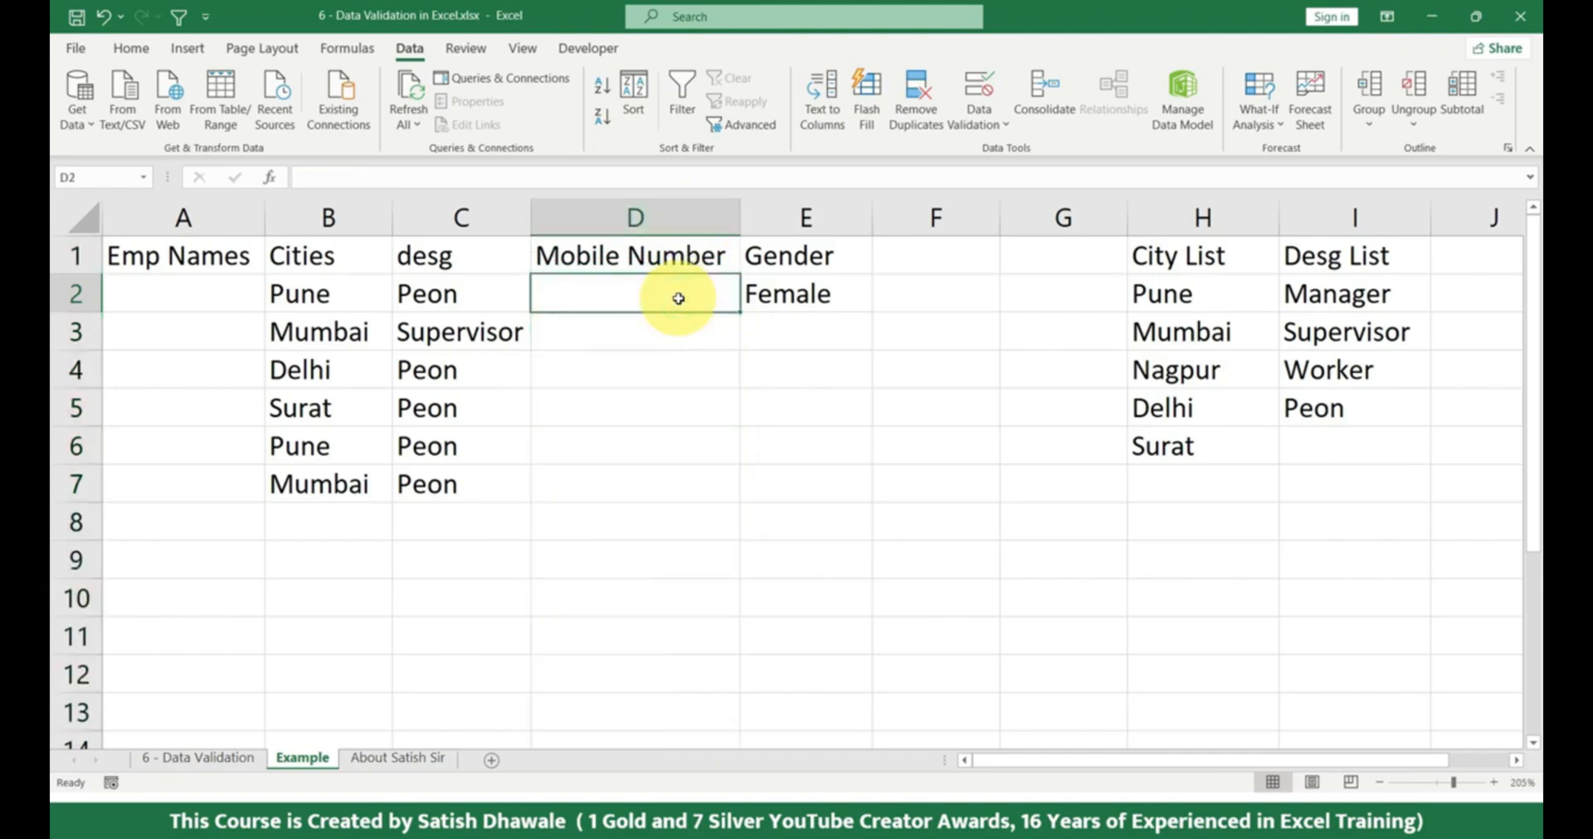
Start a data validation rule for the entire Mobile Number column D, trying Text length before choosing Whole number as the allowed type.
left_click(665, 219)
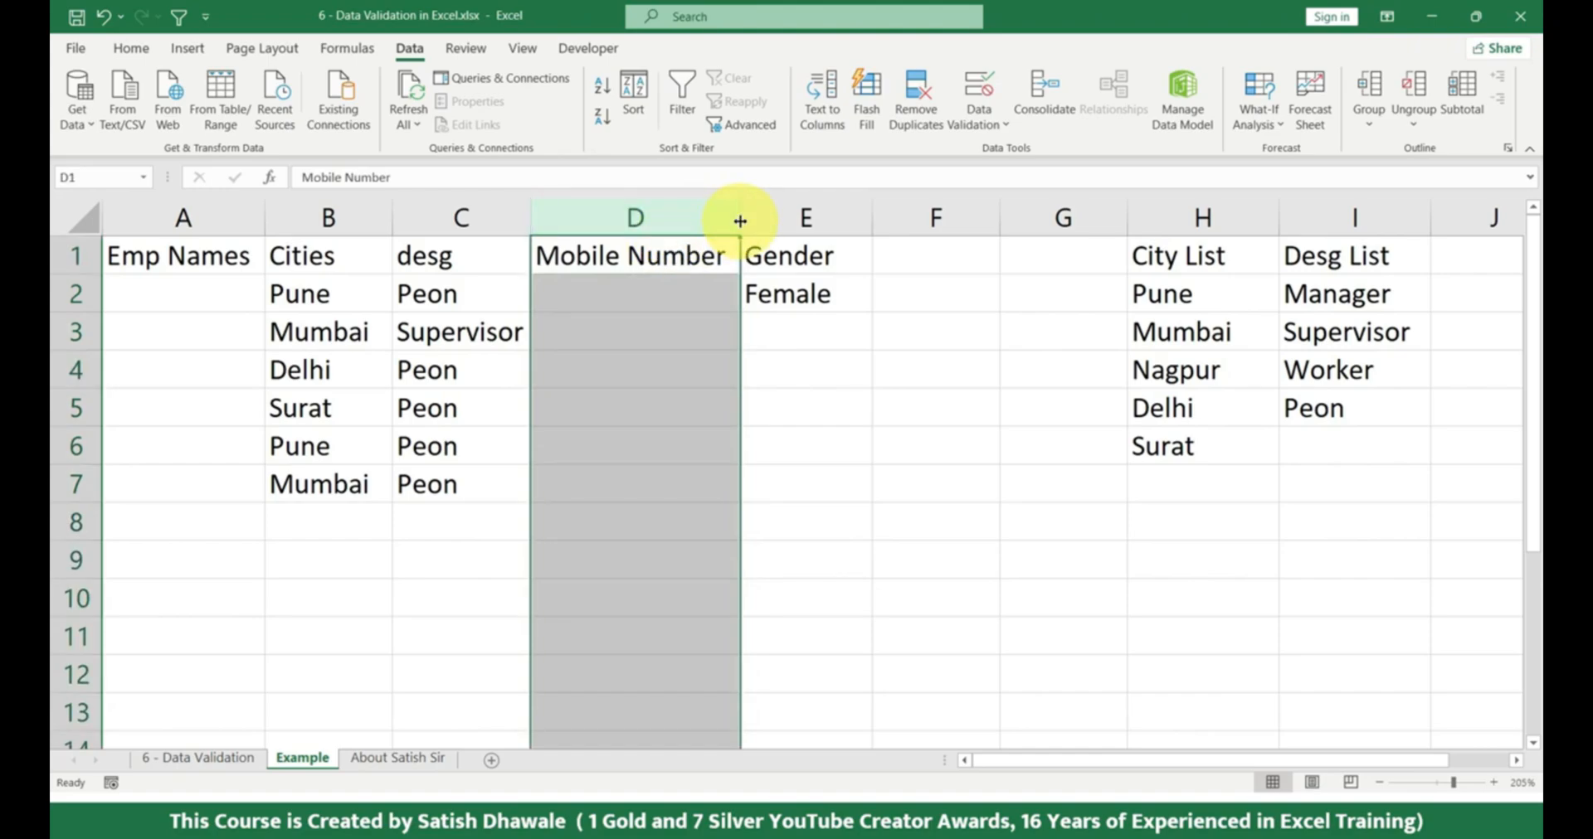
left_click(984, 91)
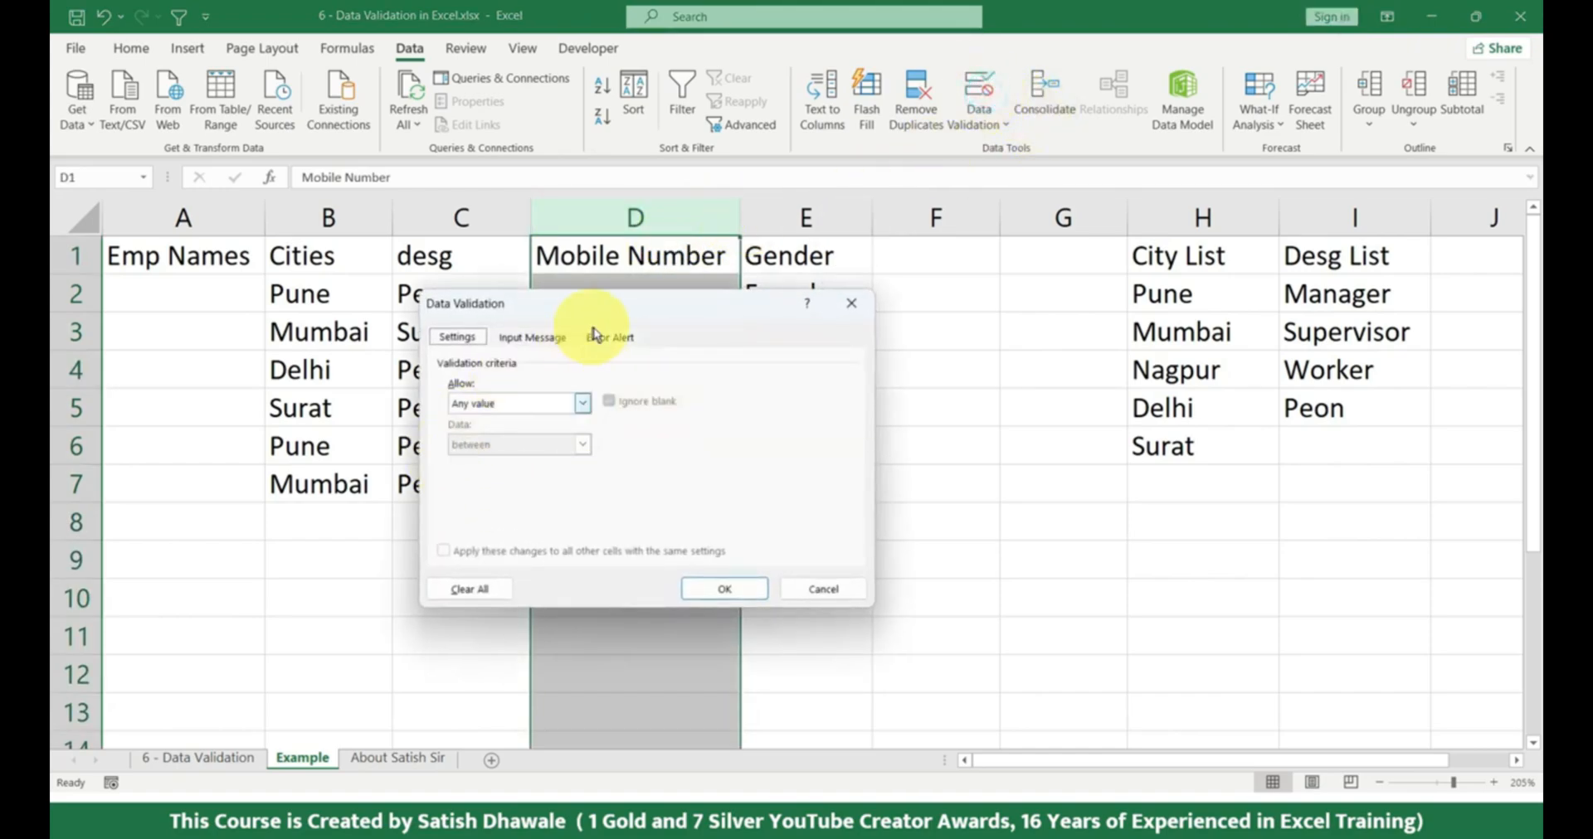
left_click_drag(604, 308, 929, 304)
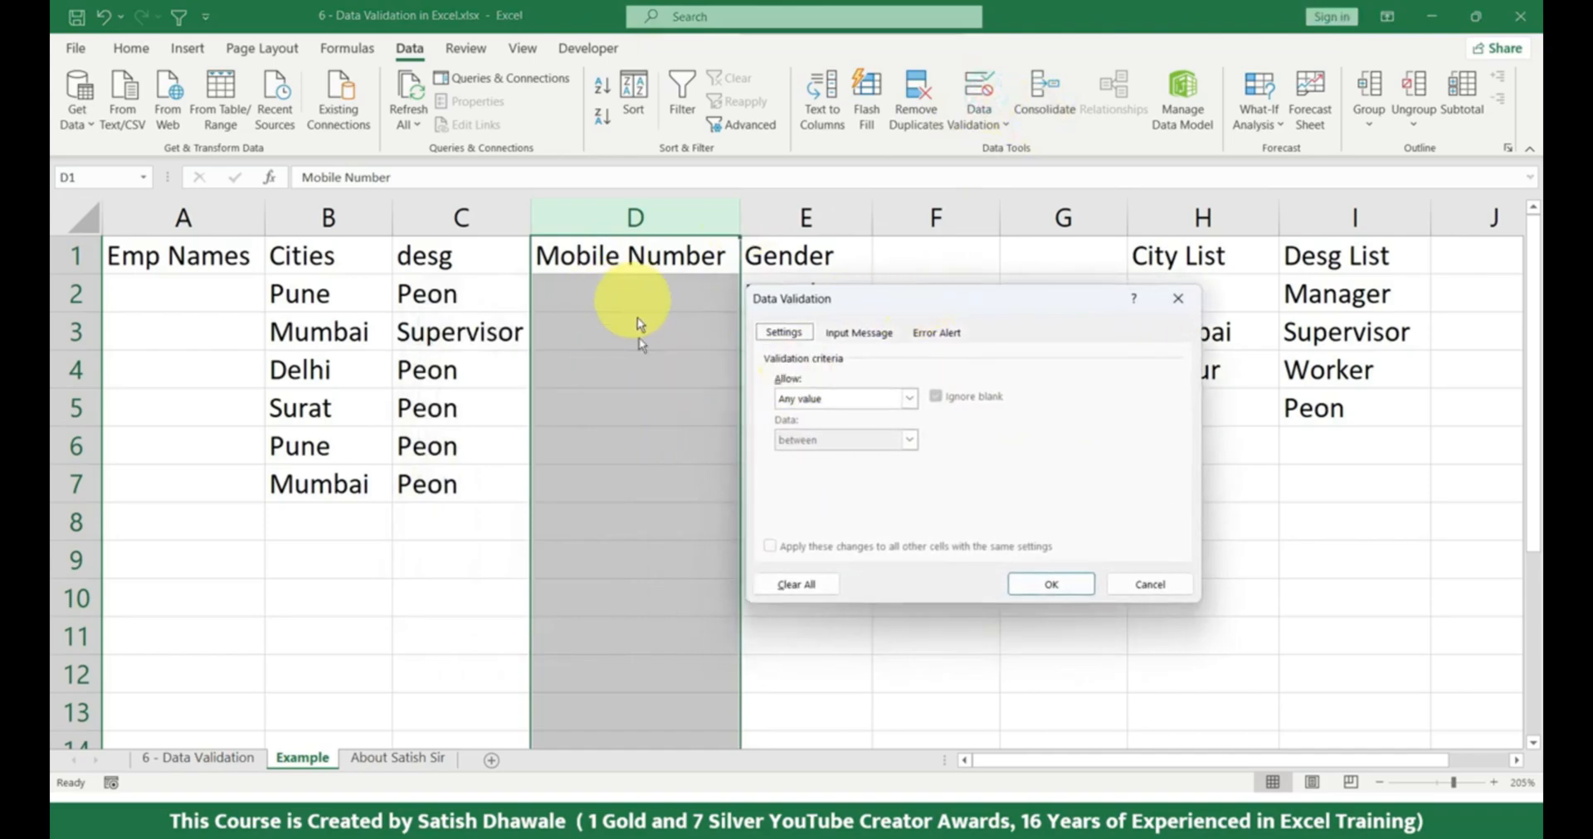
left_click(810, 398)
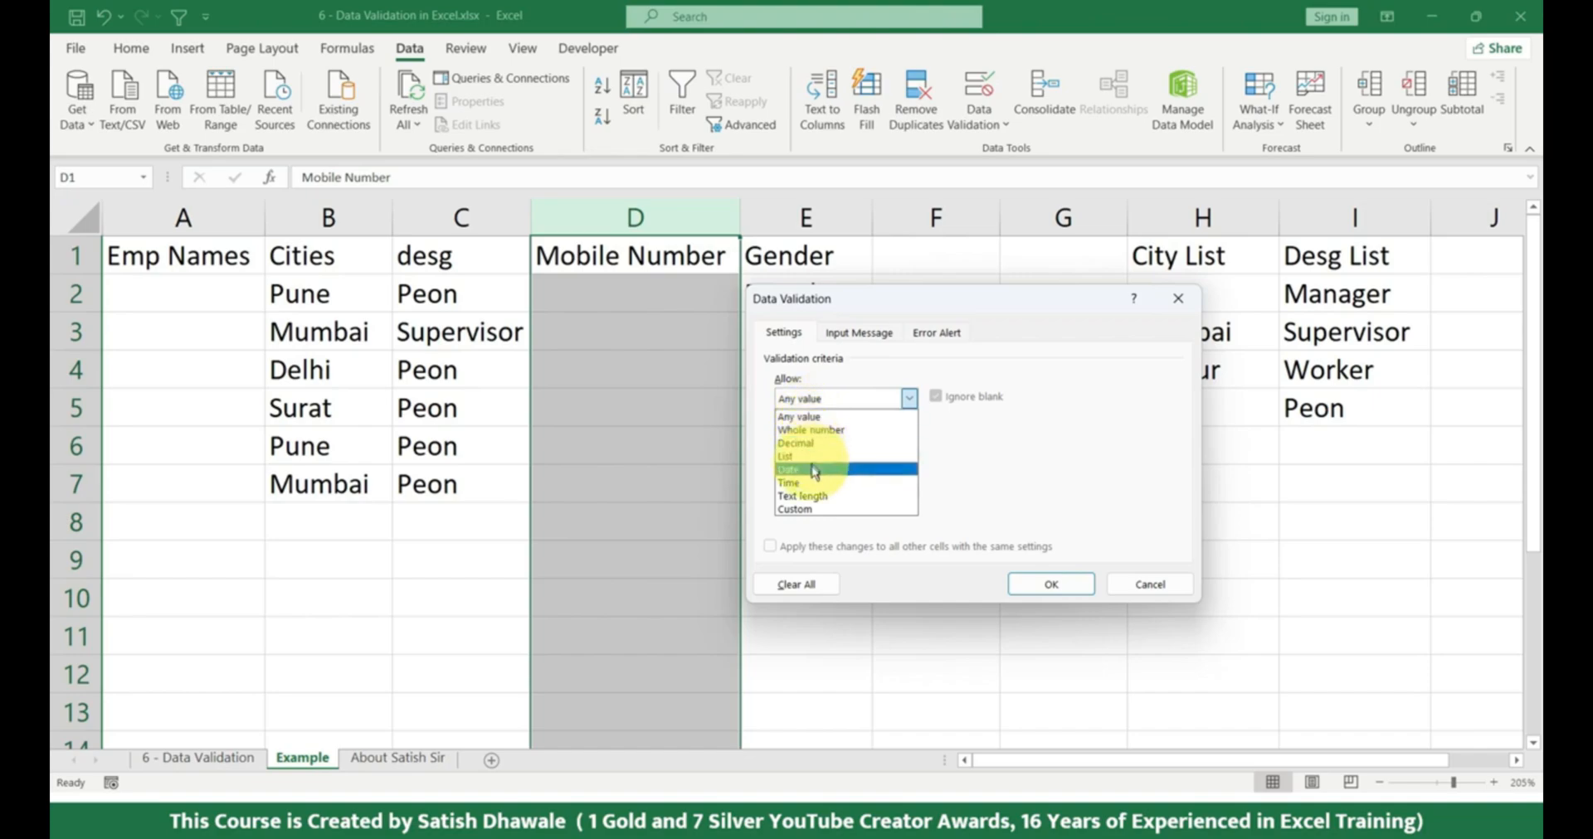
left_click(805, 496)
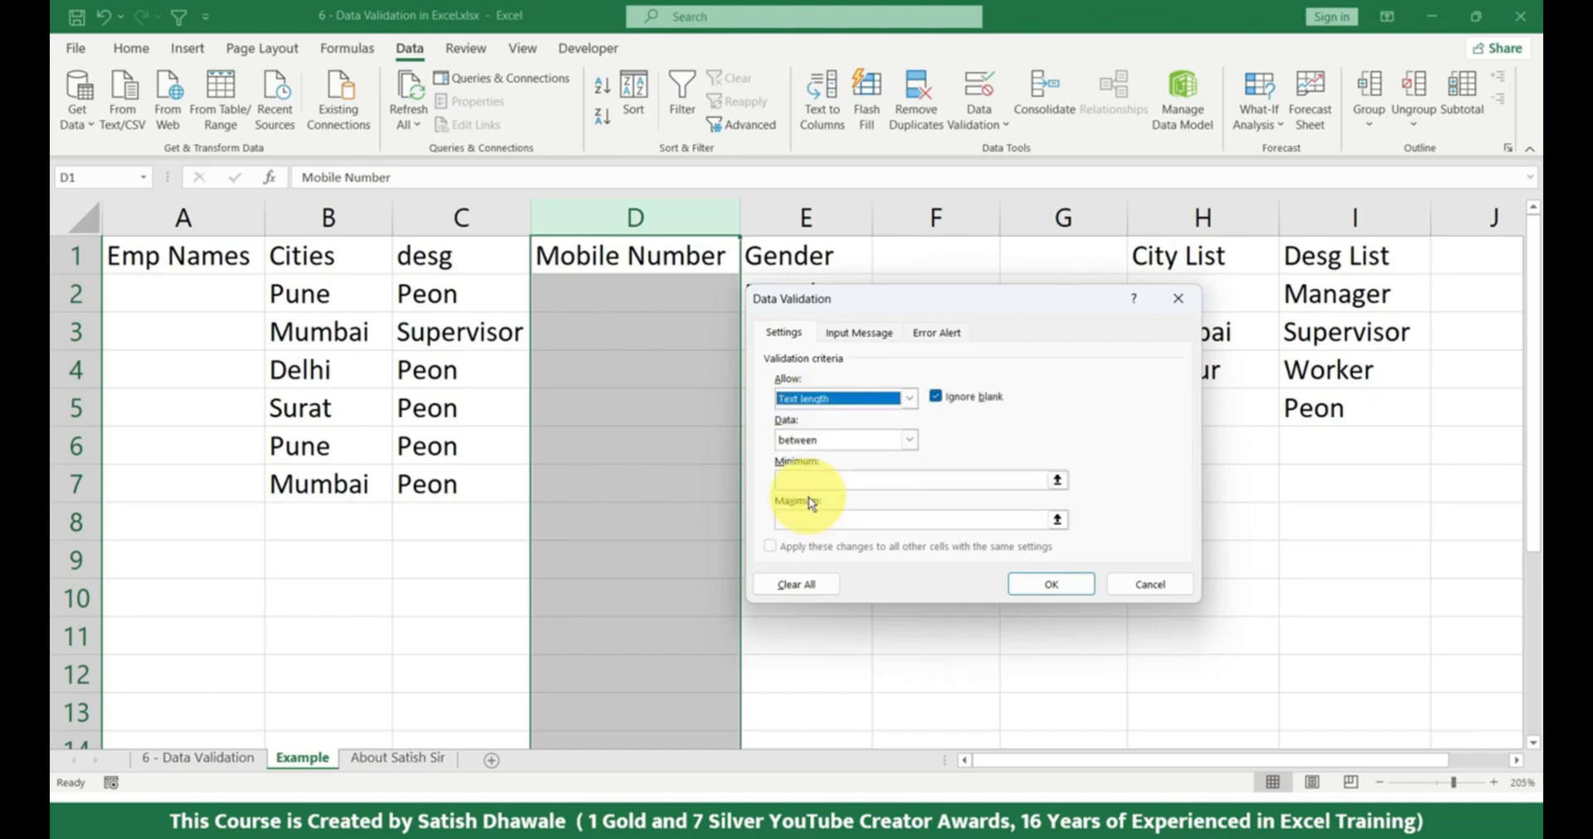
left_click(855, 408)
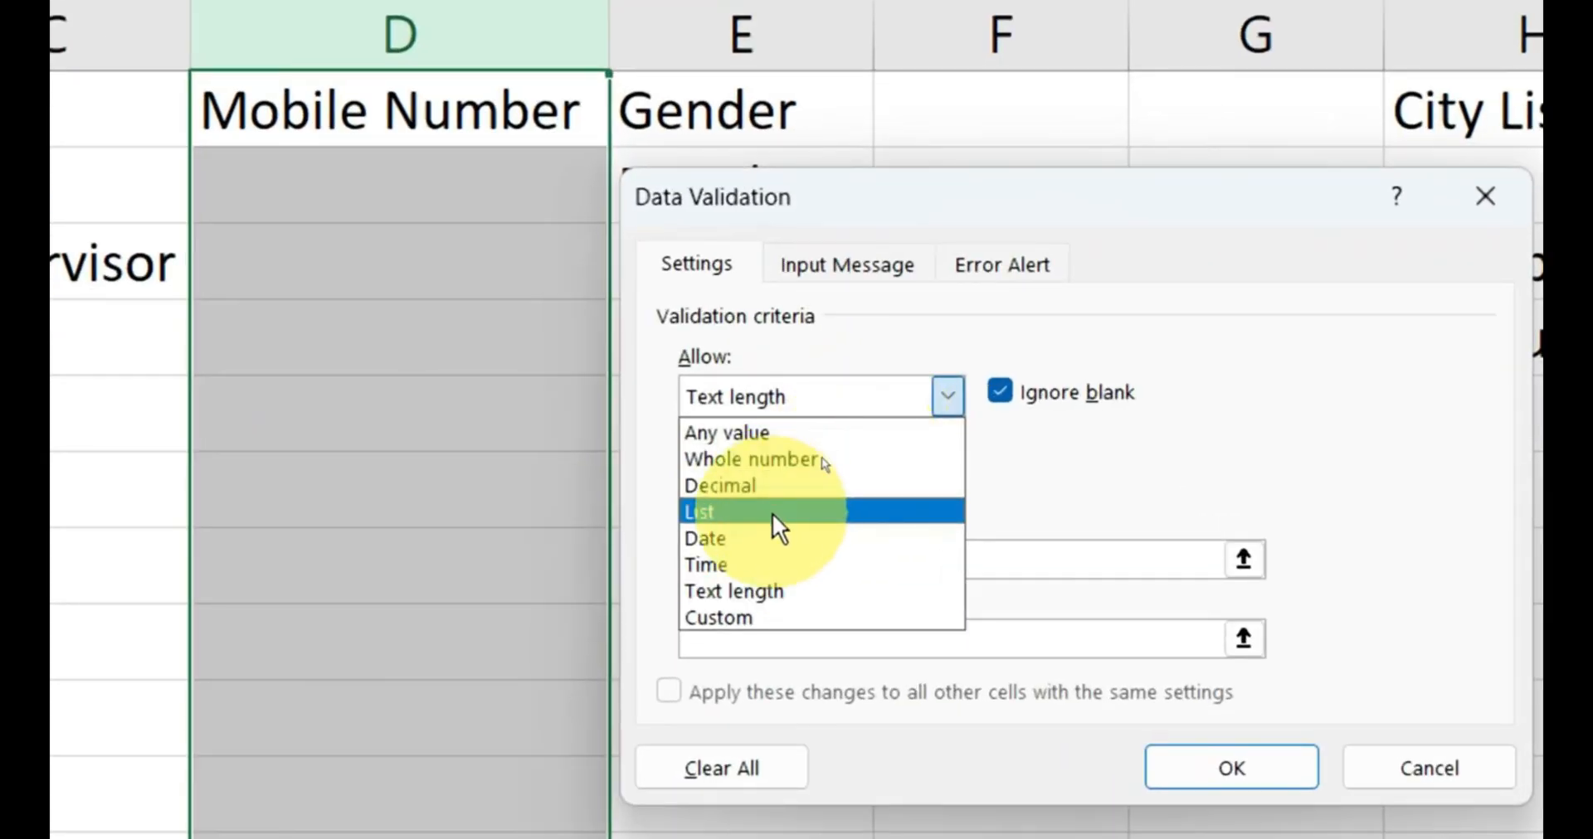
left_click(795, 457)
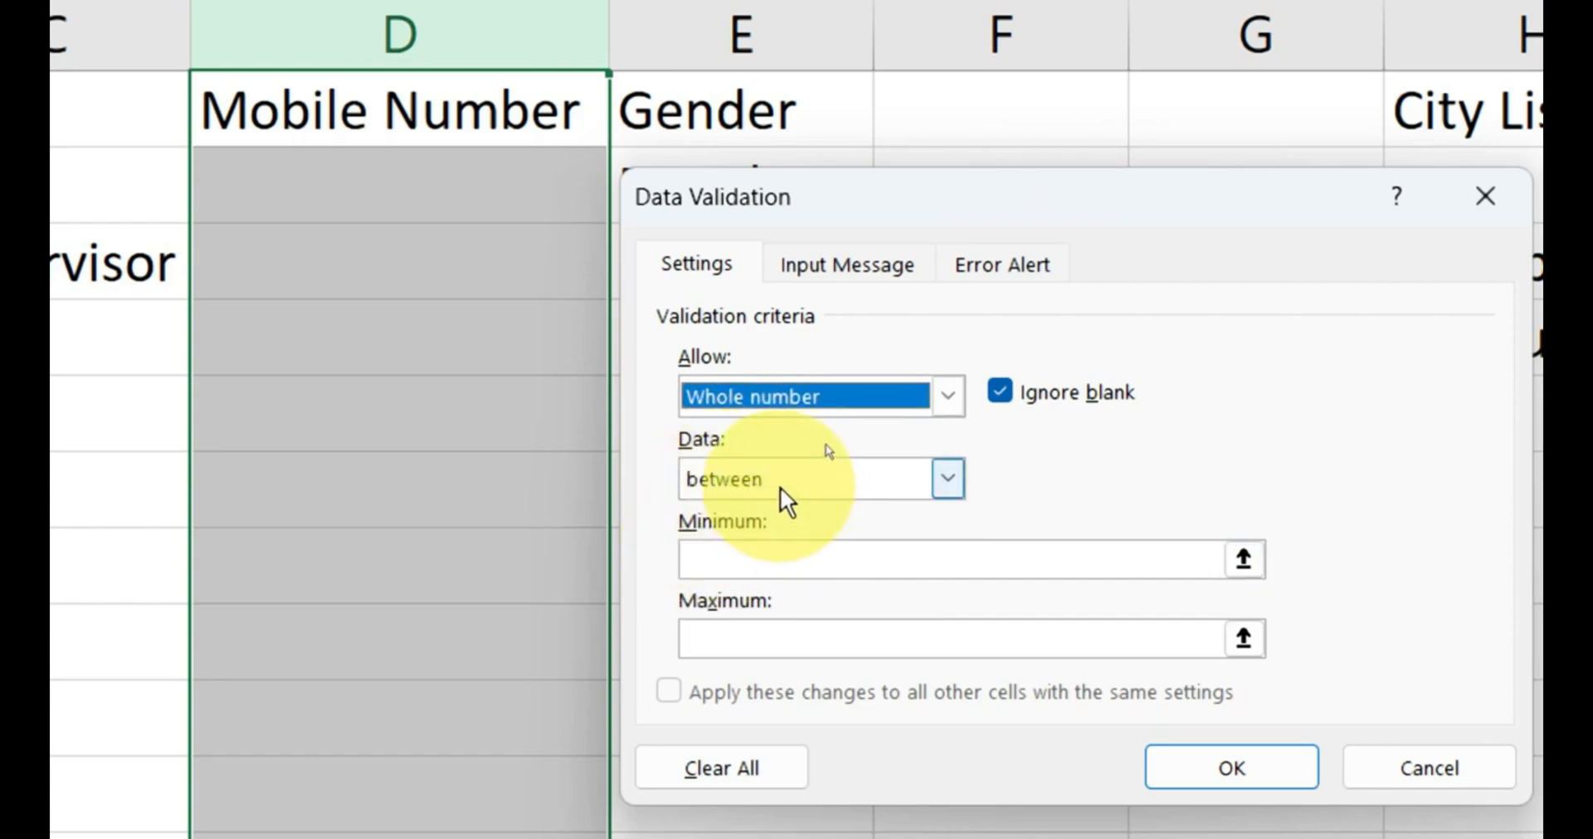
Keep Whole number with the between condition, set minimum 10 and maximum 99, and apply the rule to column D.
left_click(780, 486)
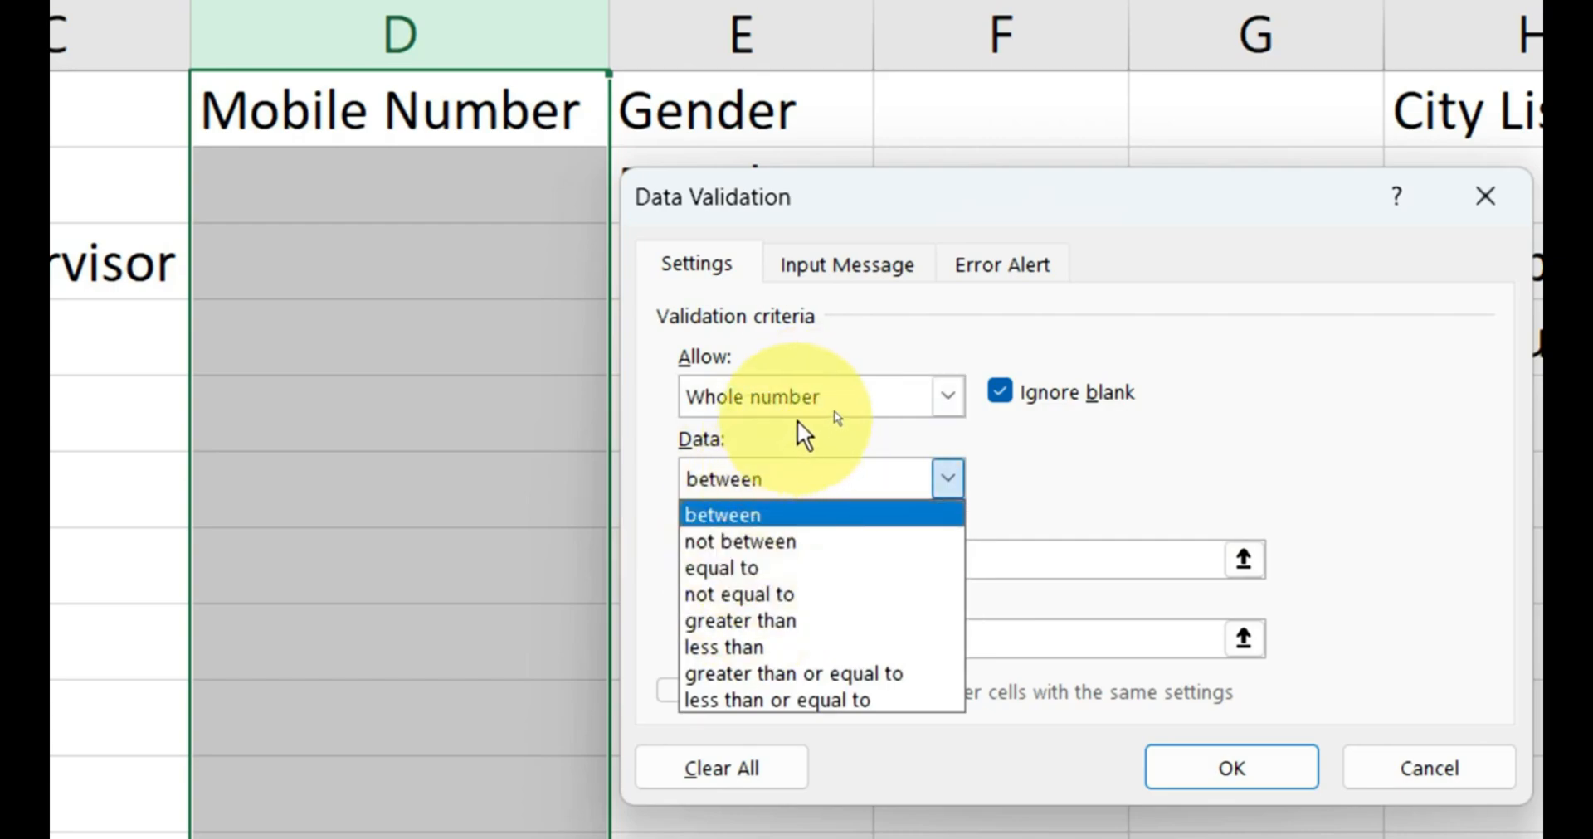
left_click(801, 398)
left_click(798, 399)
left_click(770, 454)
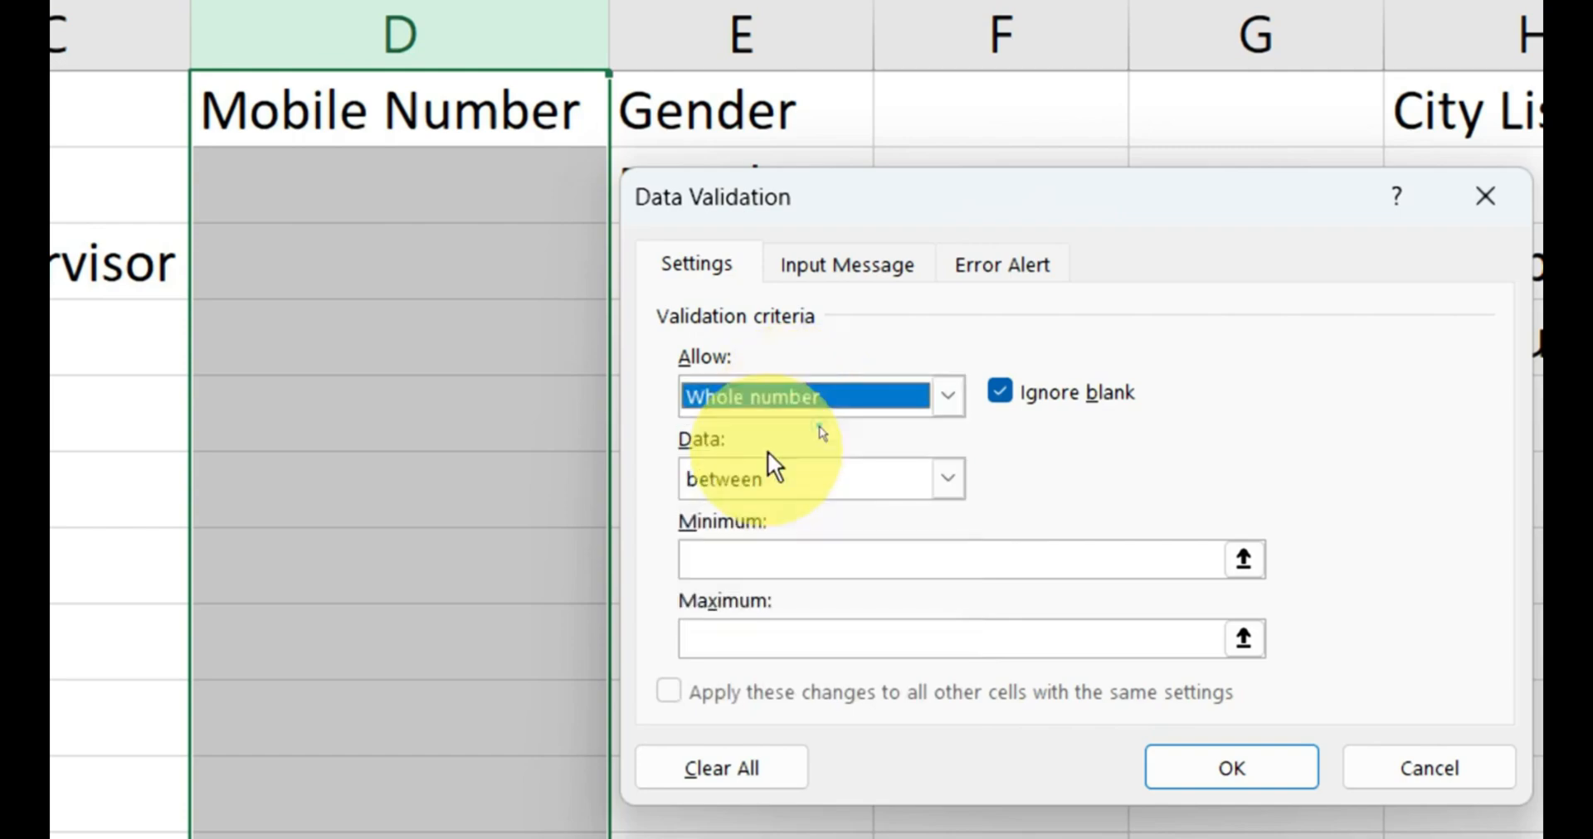
left_click(720, 560)
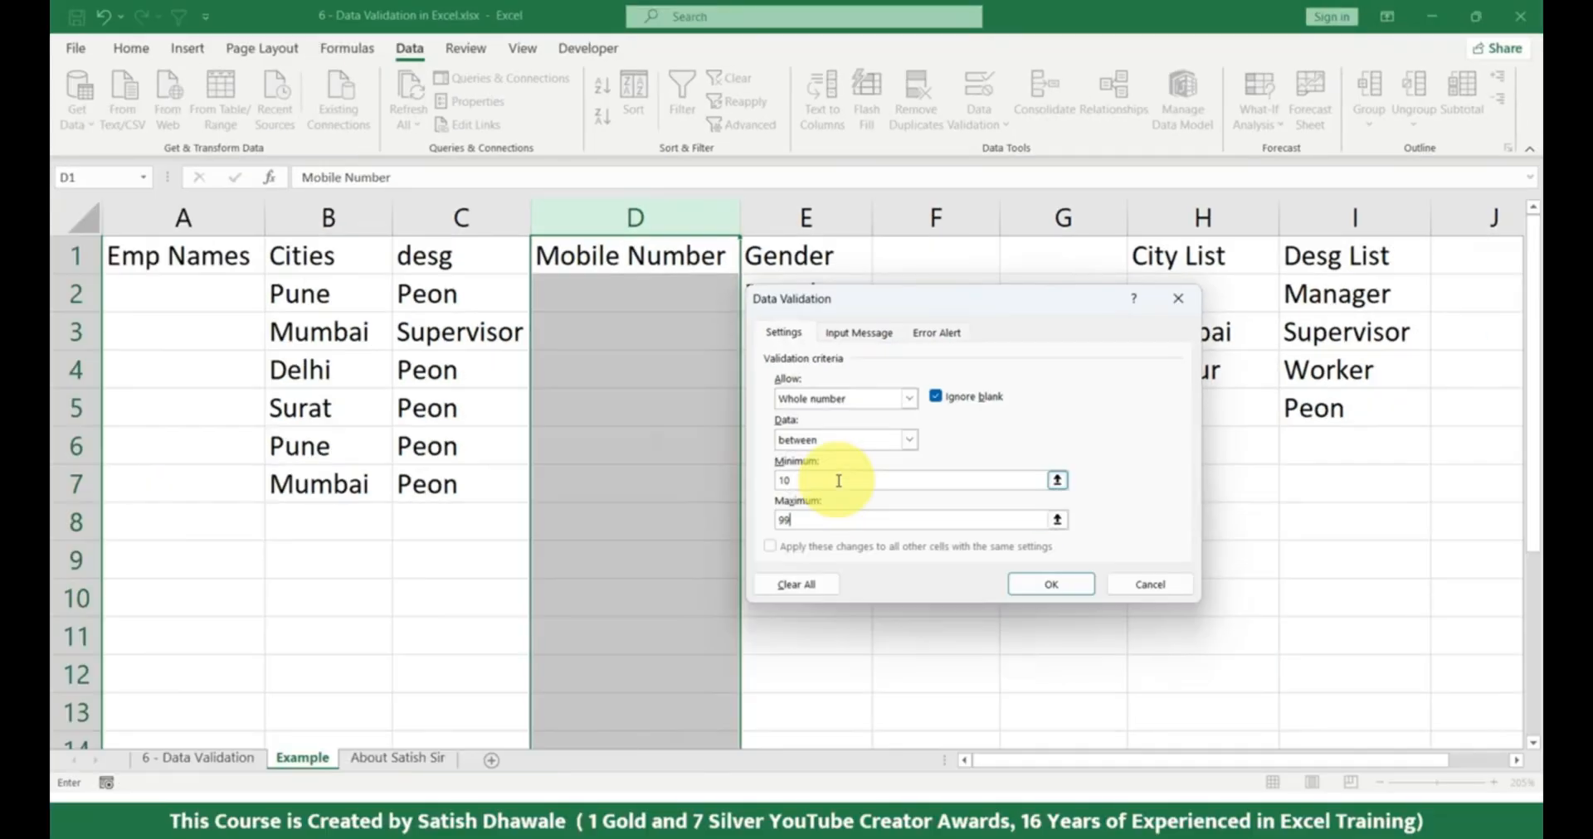
double_click(786, 520)
left_click(1060, 590)
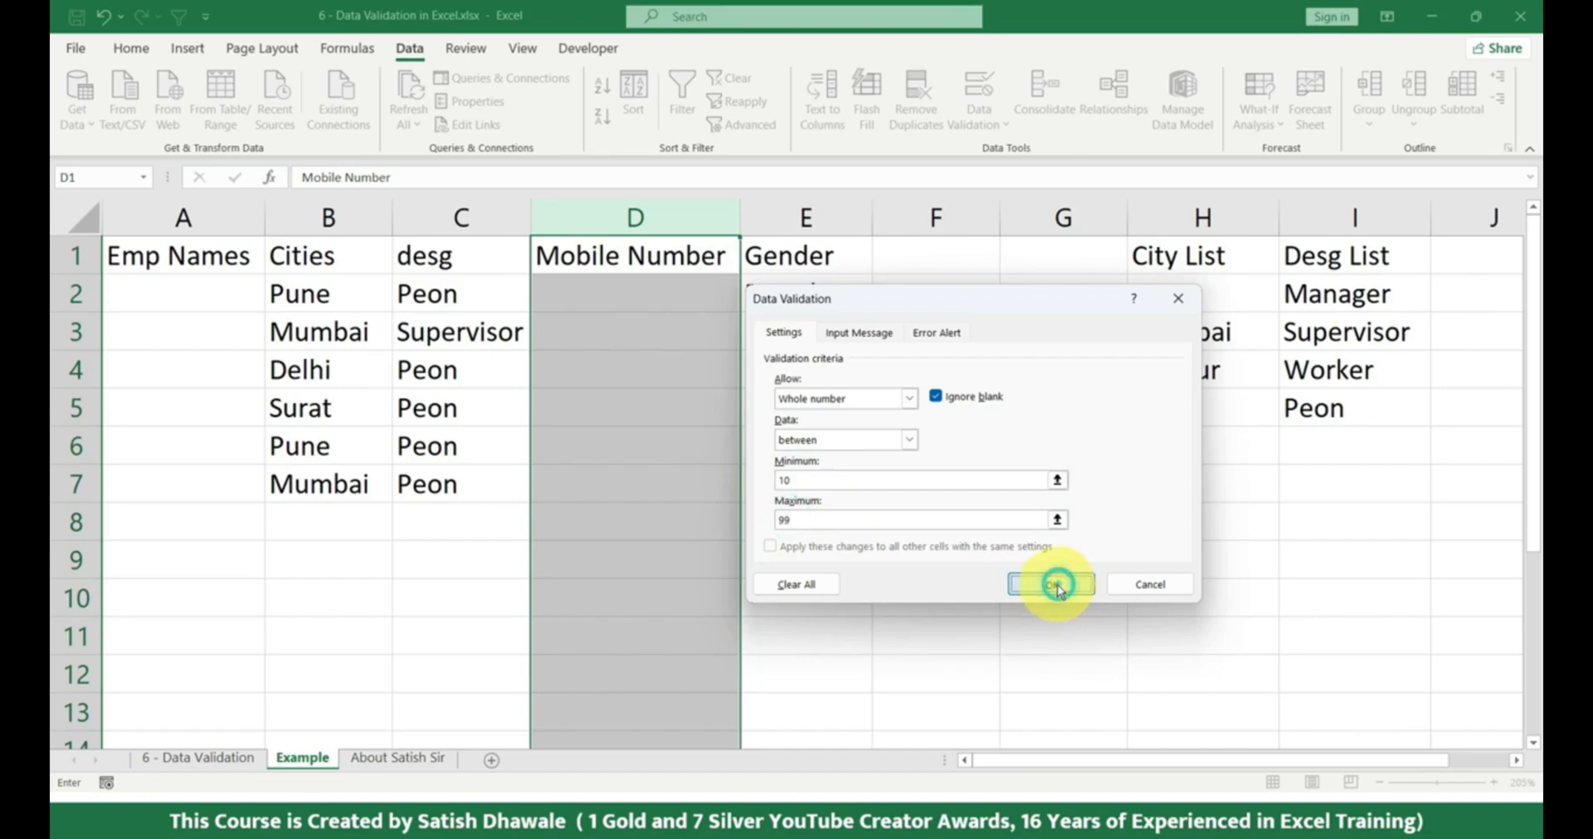
Try entering 5 in D3 to test the whole-number limits, and cancel the entry.
left_click(627, 336)
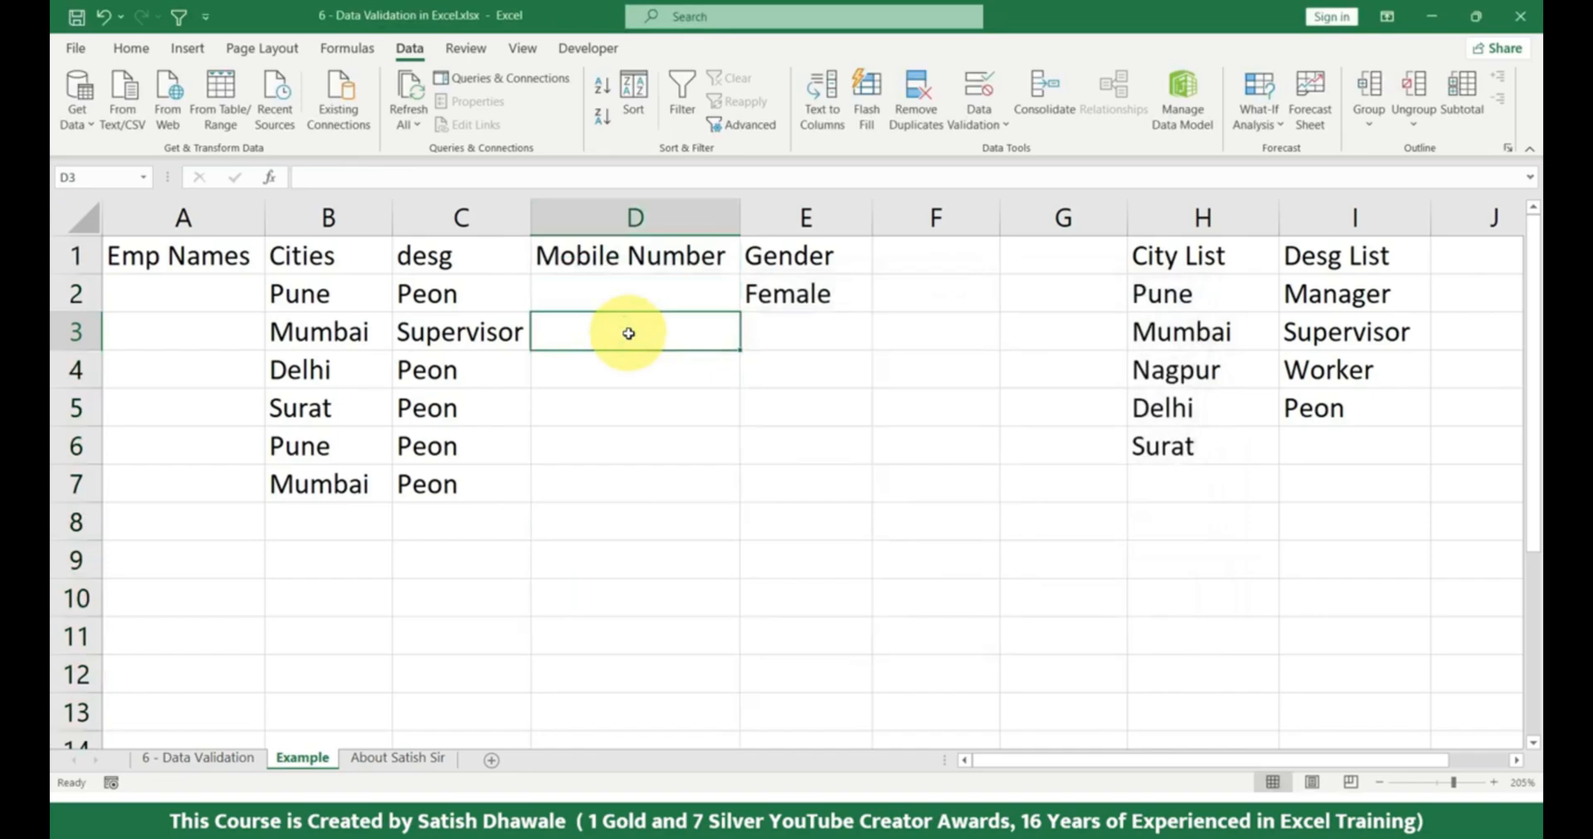
type("5")
key("Return")
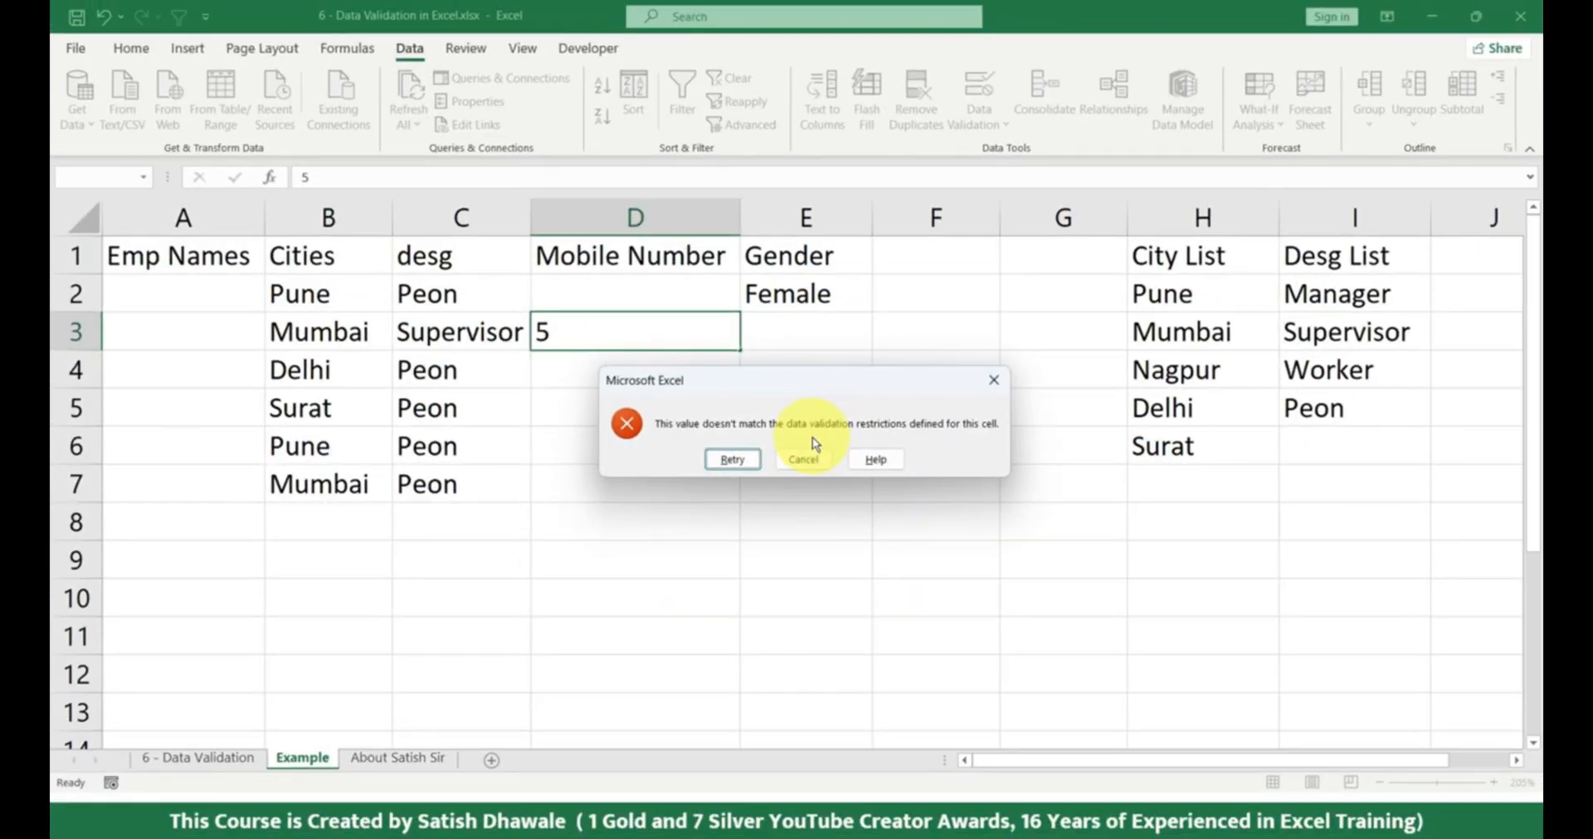
left_click(807, 453)
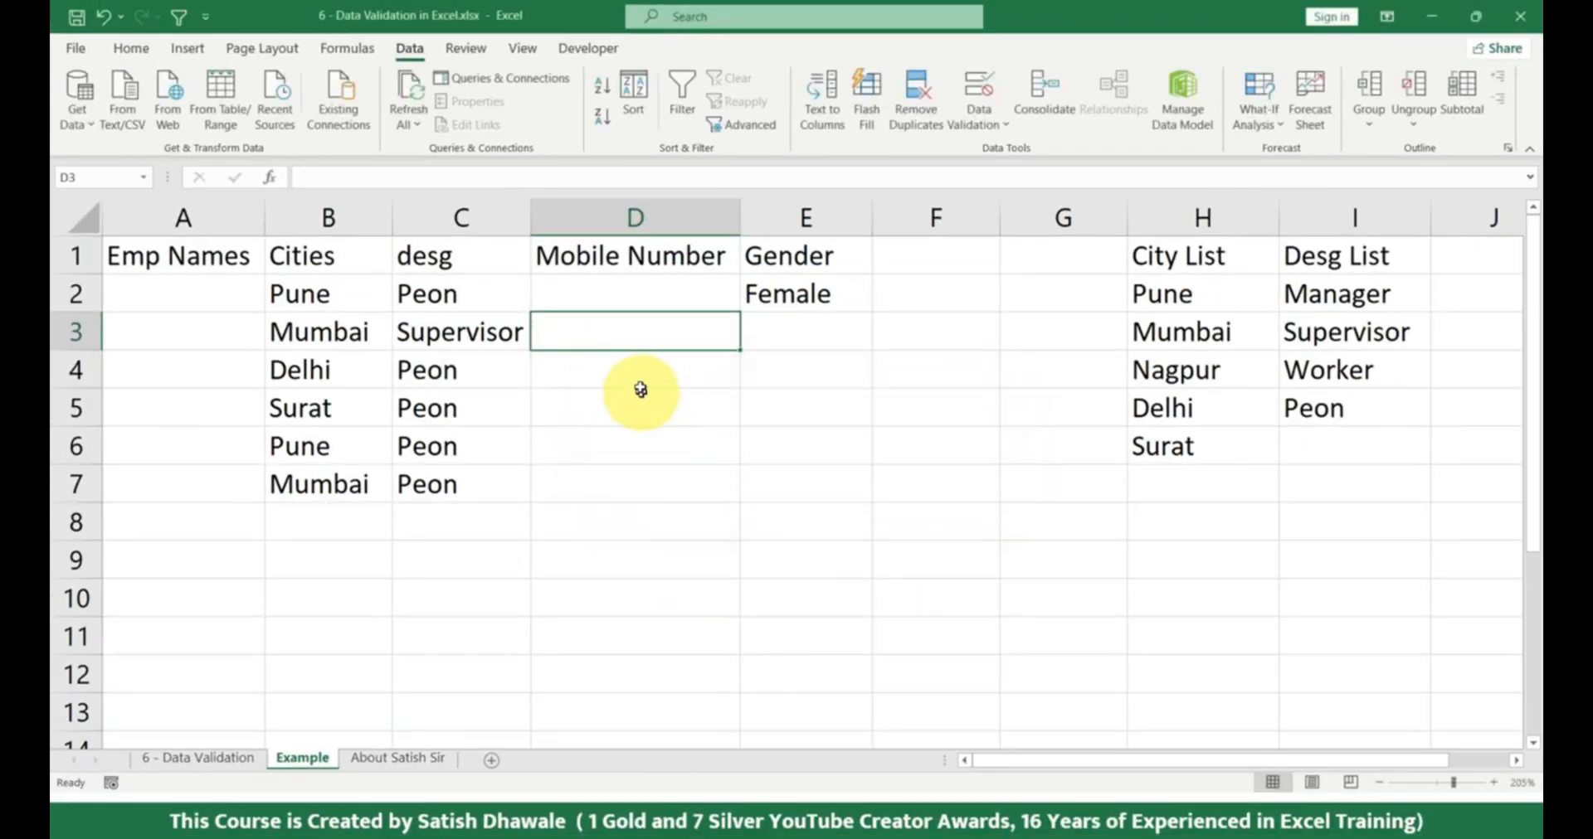
Test the whole-number rule by entering 13 in D4 and 10 in D5.
left_click(640, 370)
type("3")
key("Escape")
type("13")
key("Return")
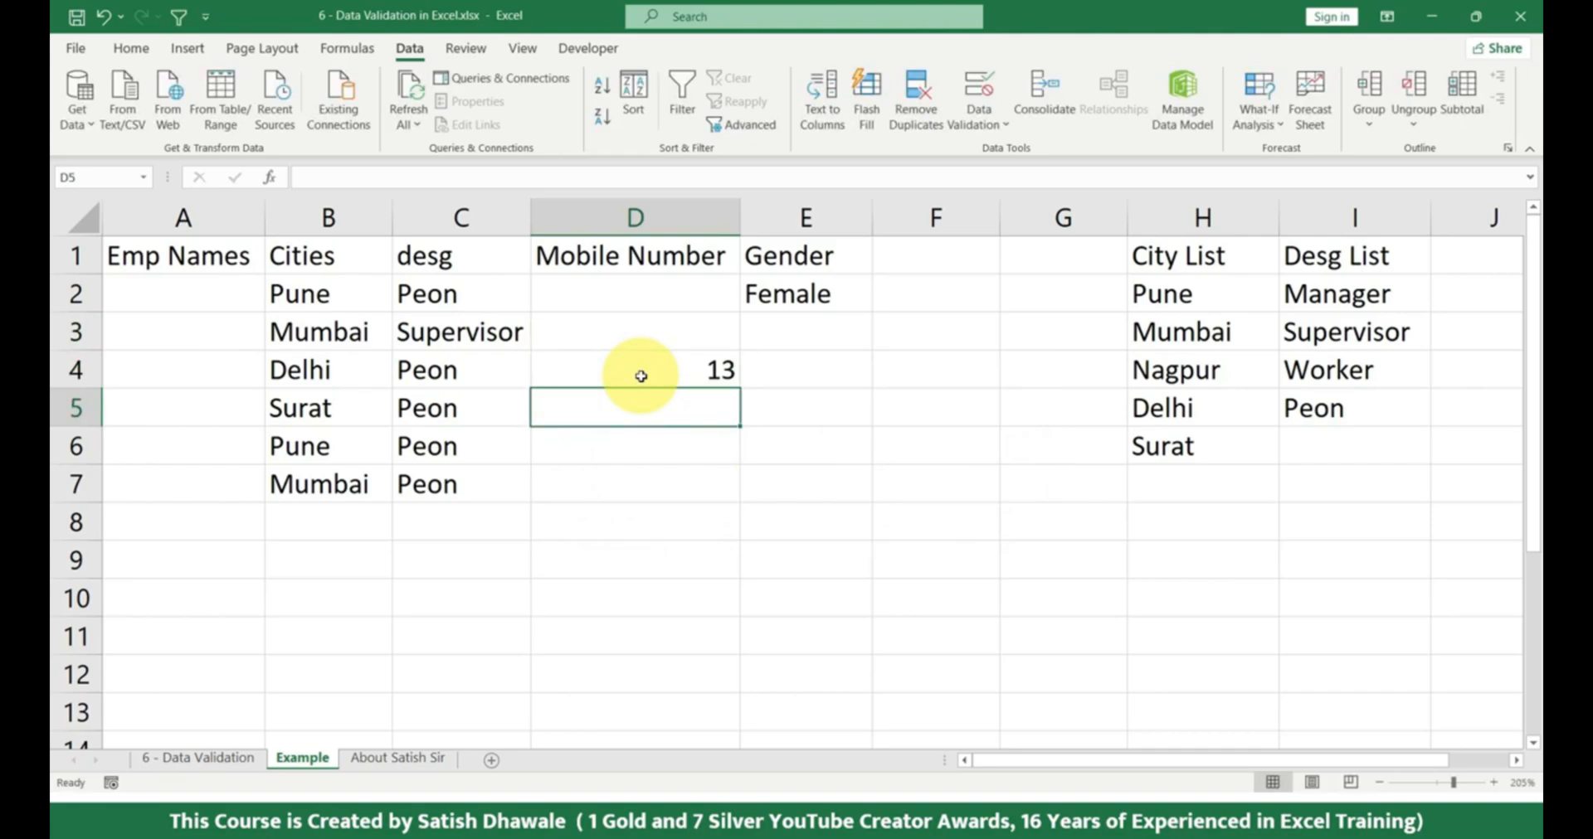
type("10")
key("Return")
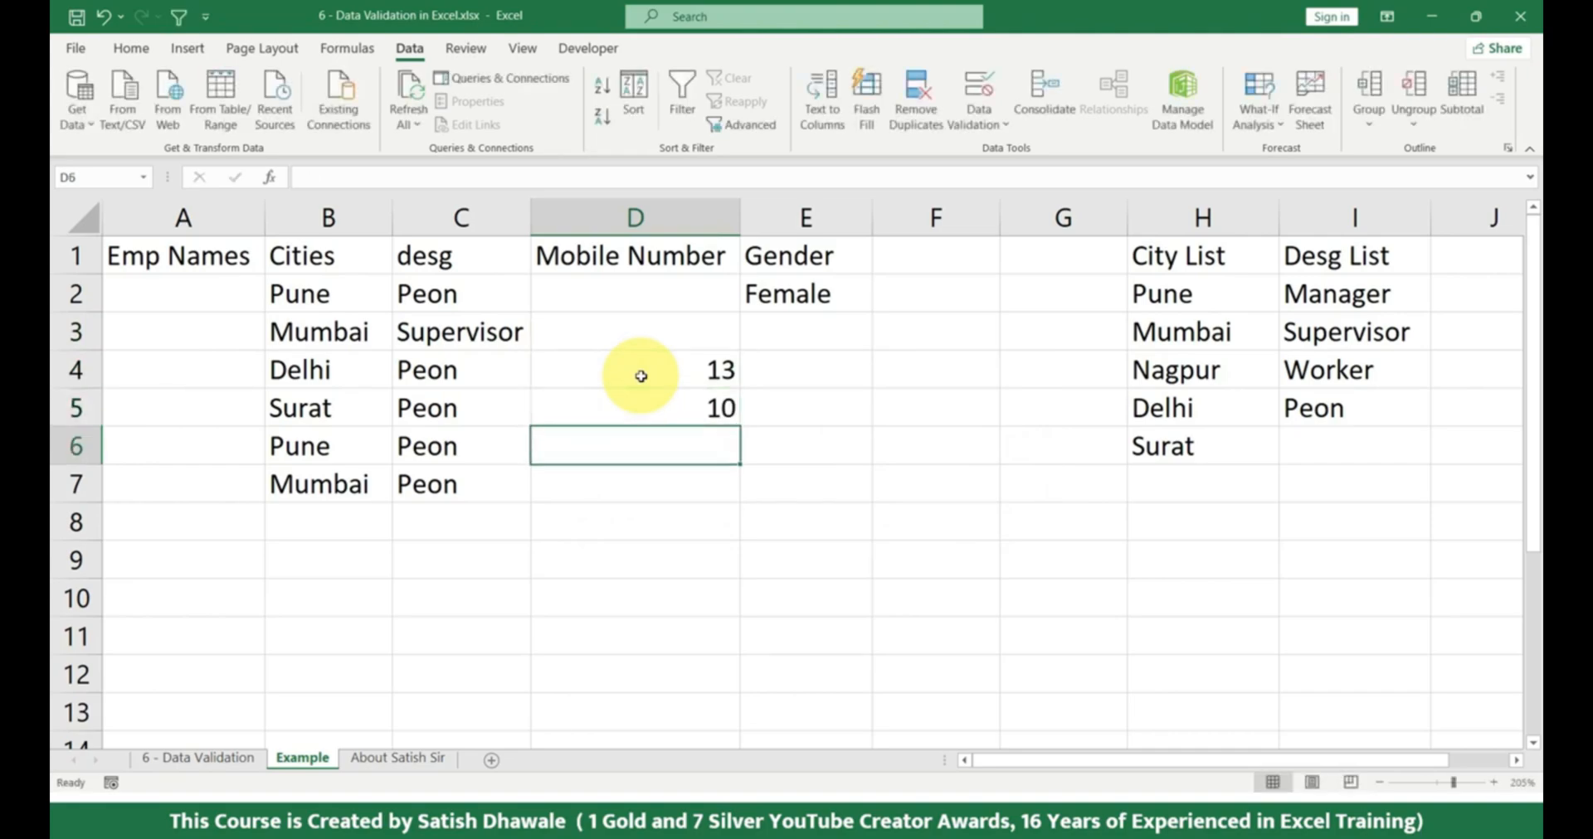
Try 9 in D6, discard it, and enter 99 in the same cell.
type("9")
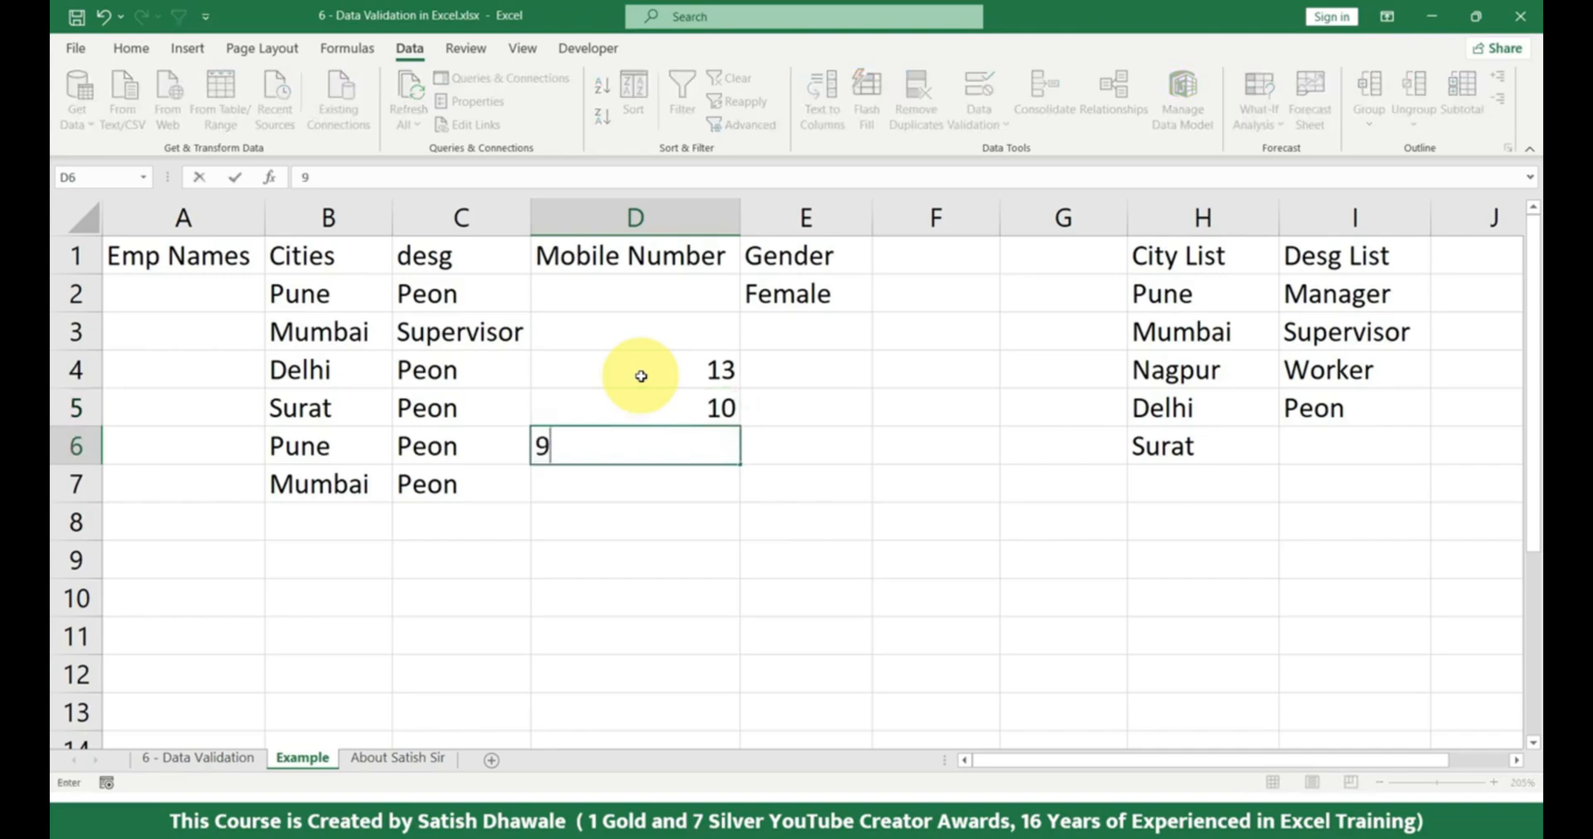
key("Return")
key("Escape")
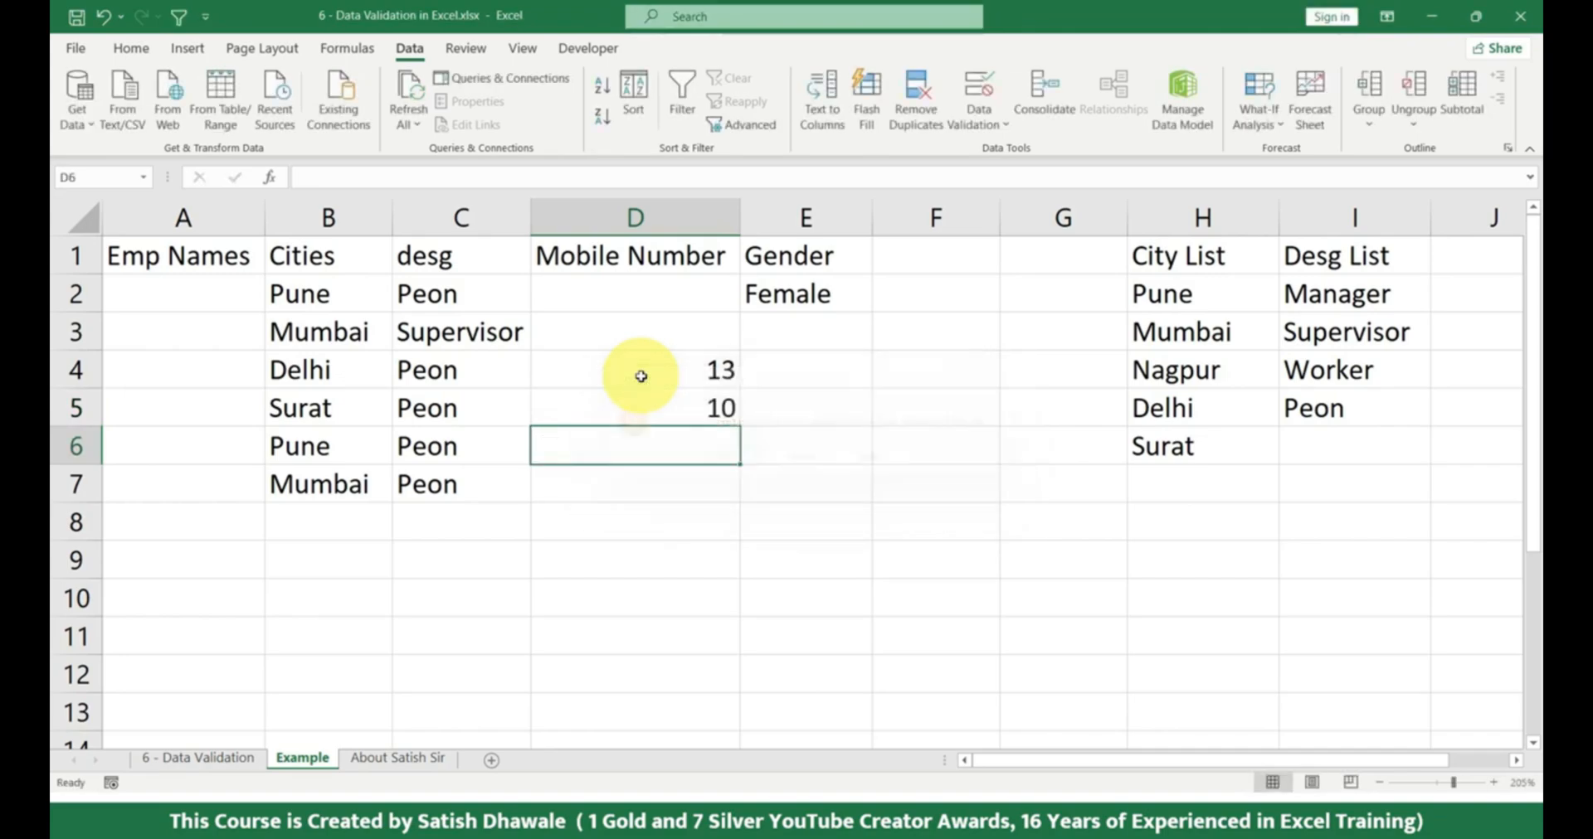
type("99")
key("Return")
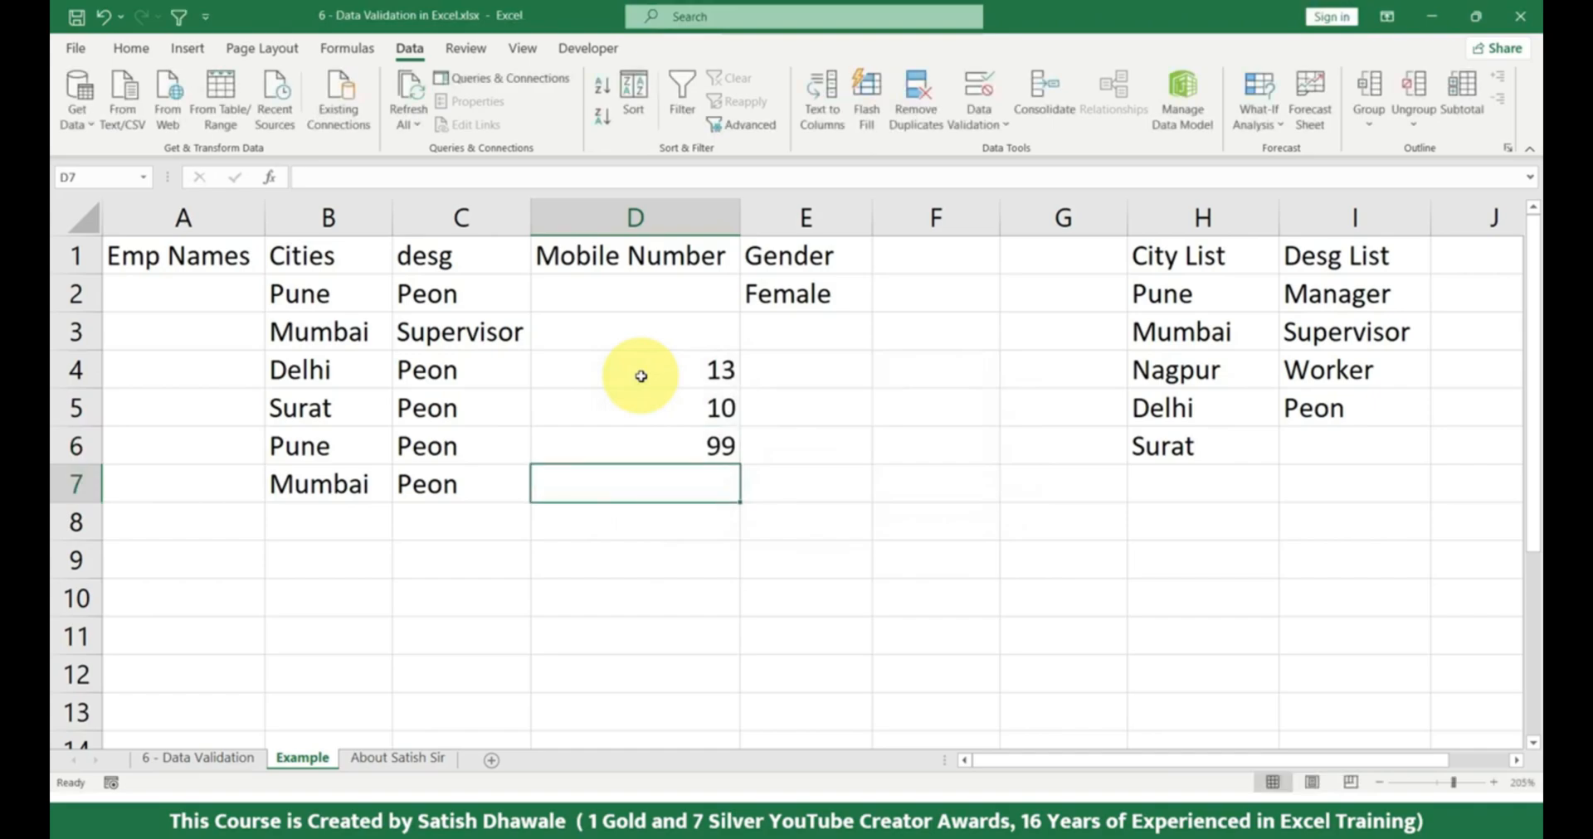
Try entering 100 in D7 to test the upper limit, and cancel the entry.
type("100")
key("Return")
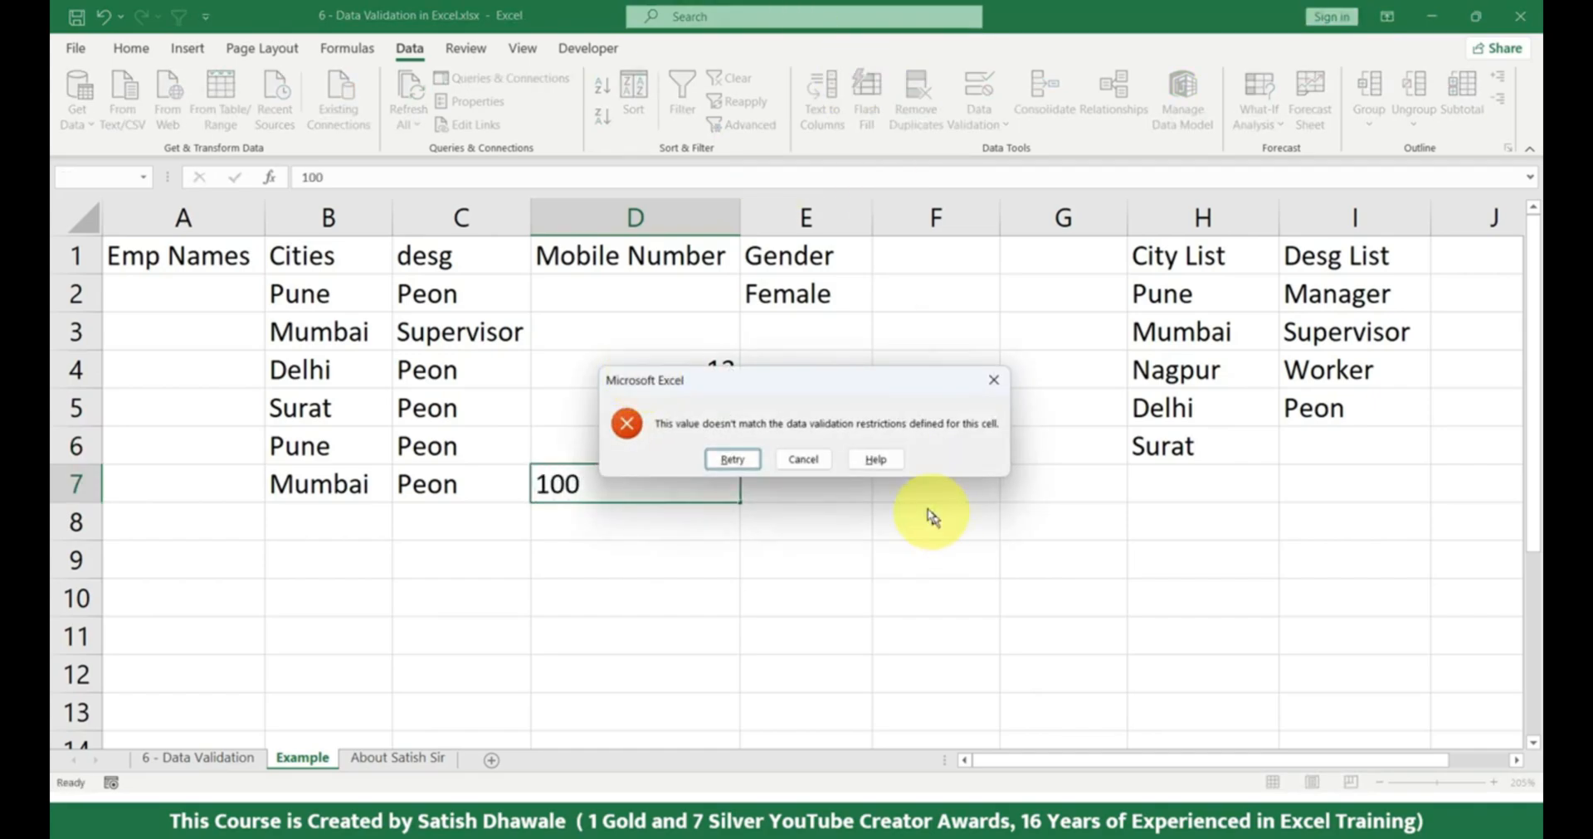
key("Escape")
Change column D's validation to Text length between a minimum of 10 and a maximum of 10, and apply it.
left_click(638, 215)
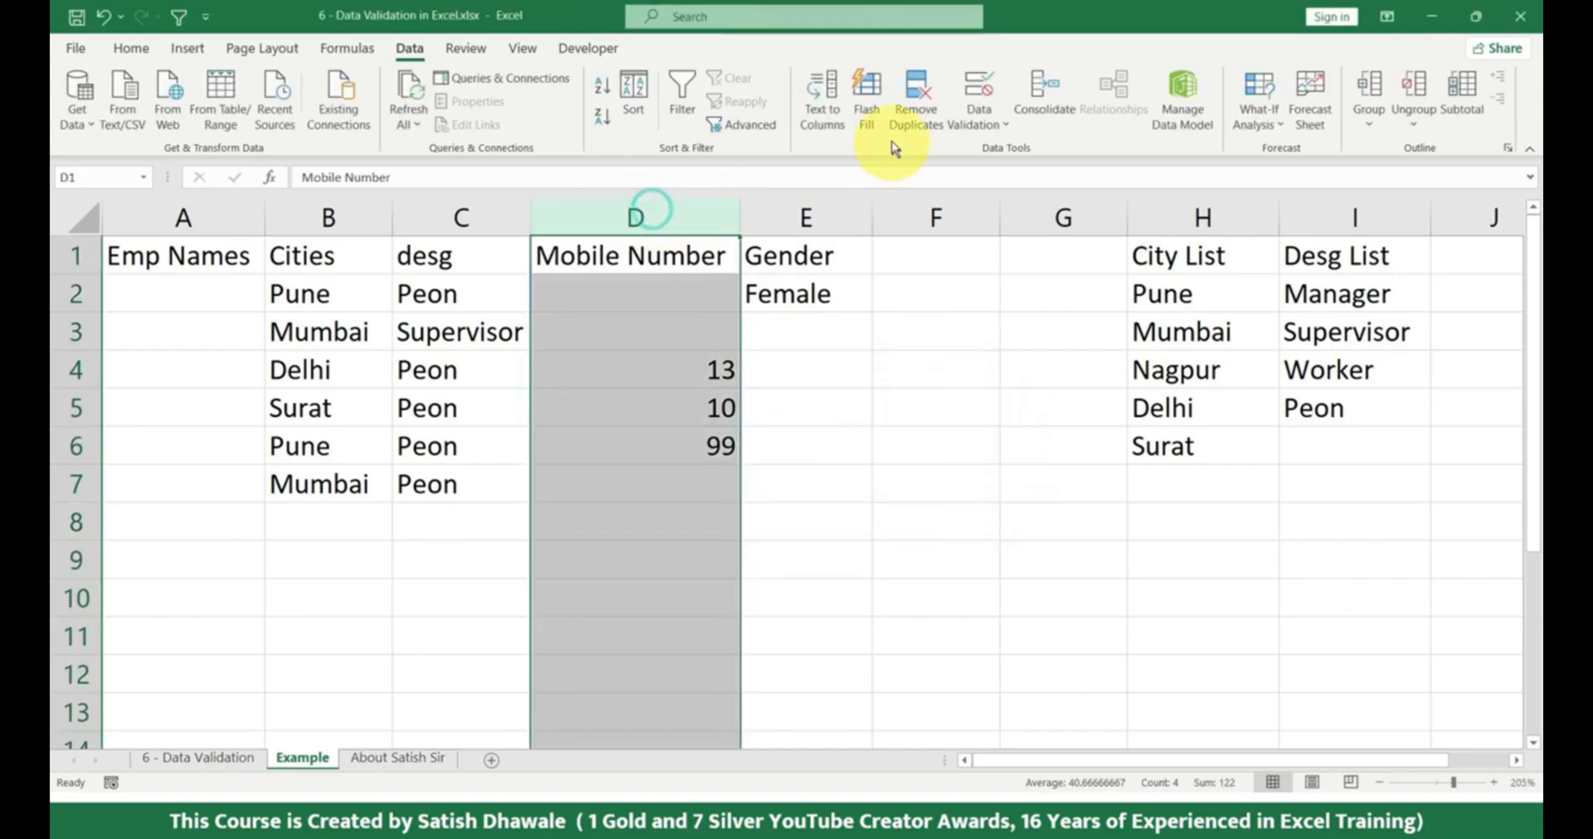
left_click(976, 90)
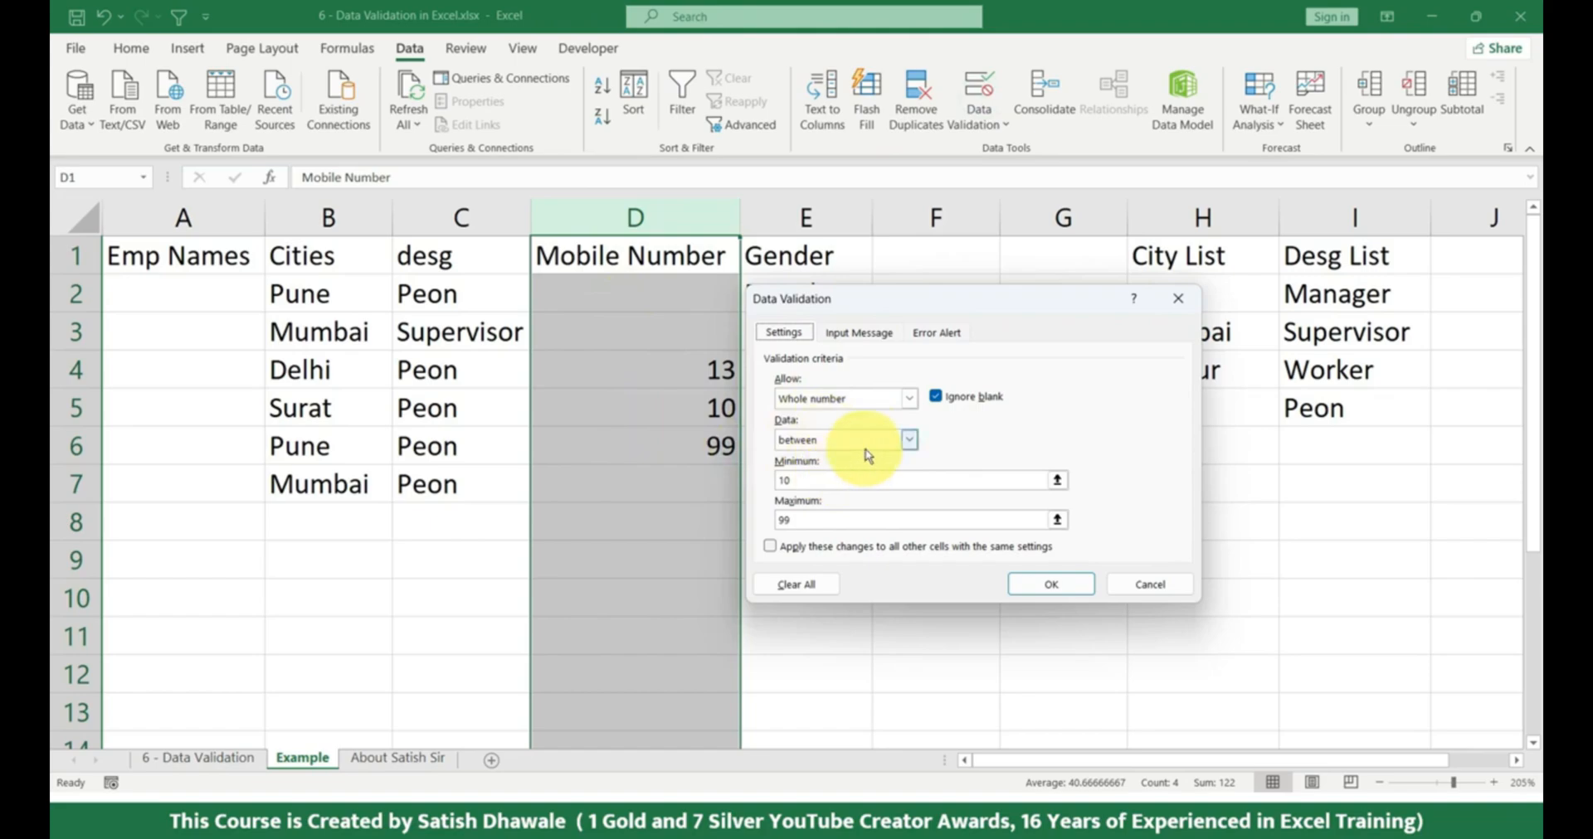
left_click(854, 399)
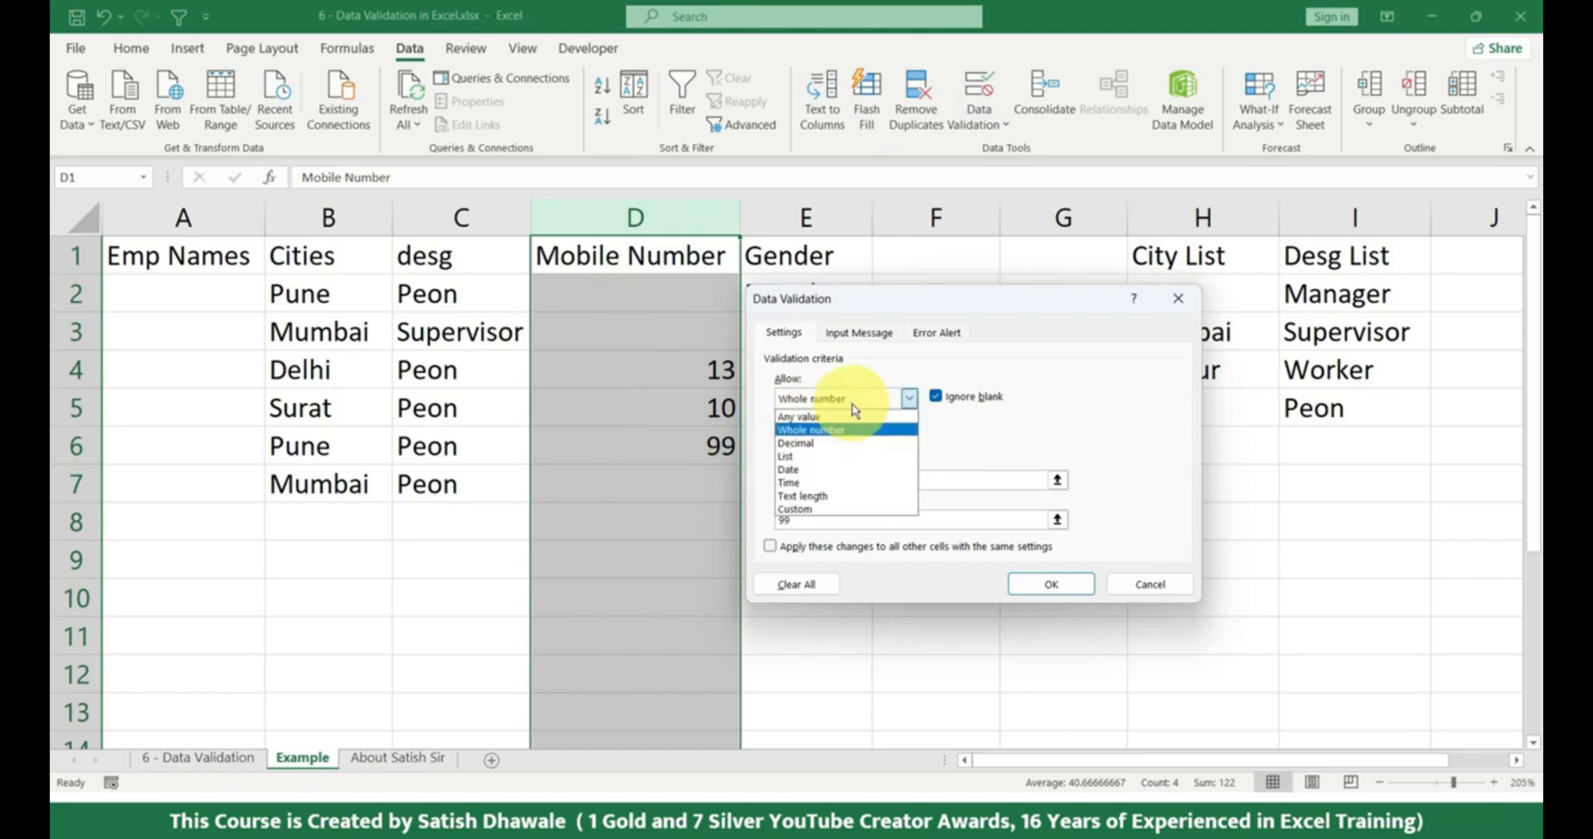
left_click(817, 488)
double_click(781, 480)
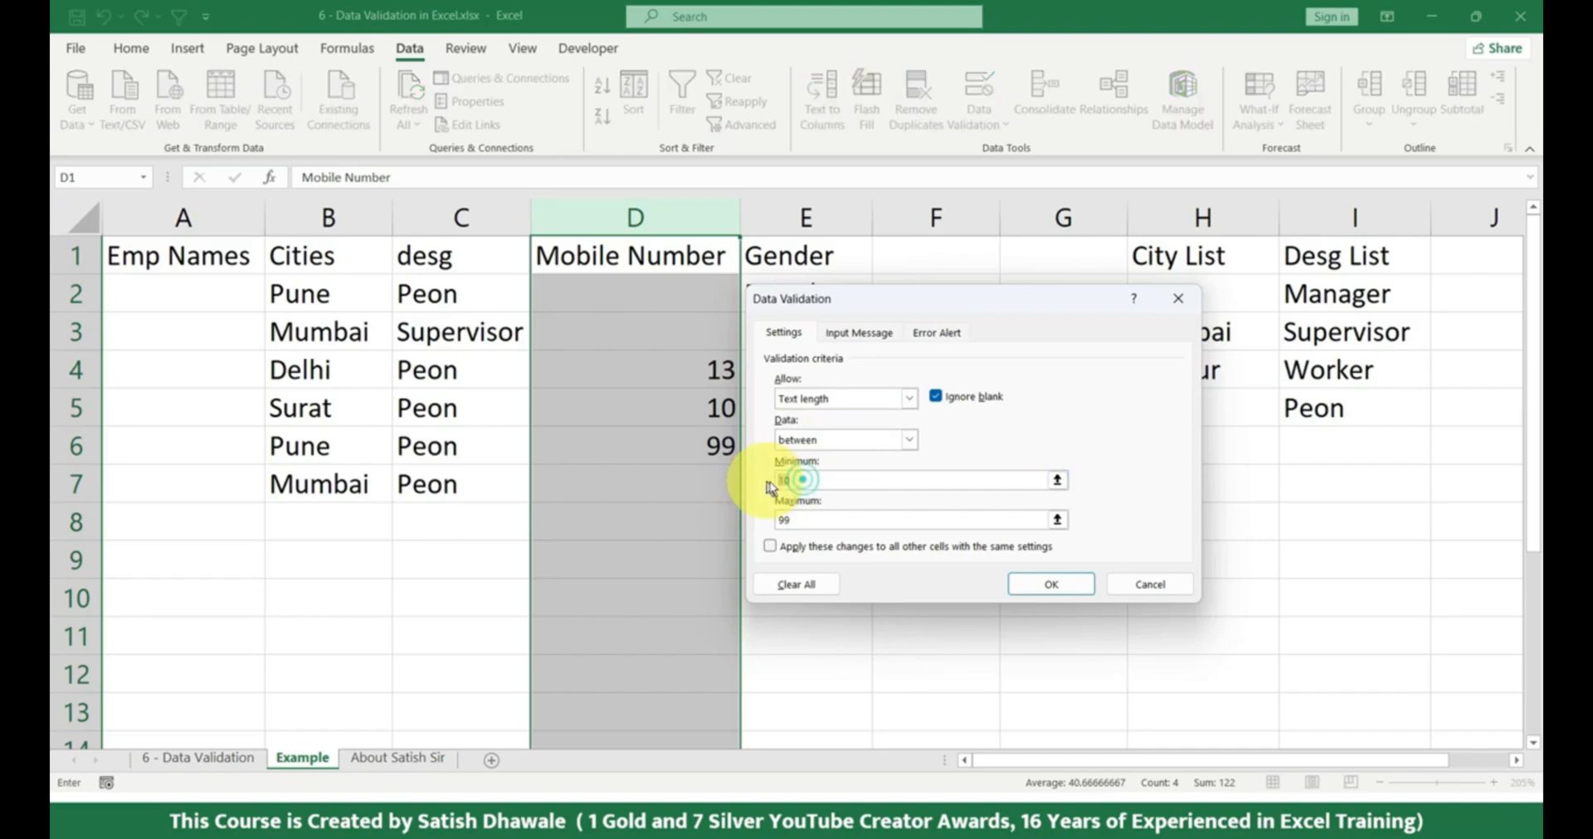
type("10")
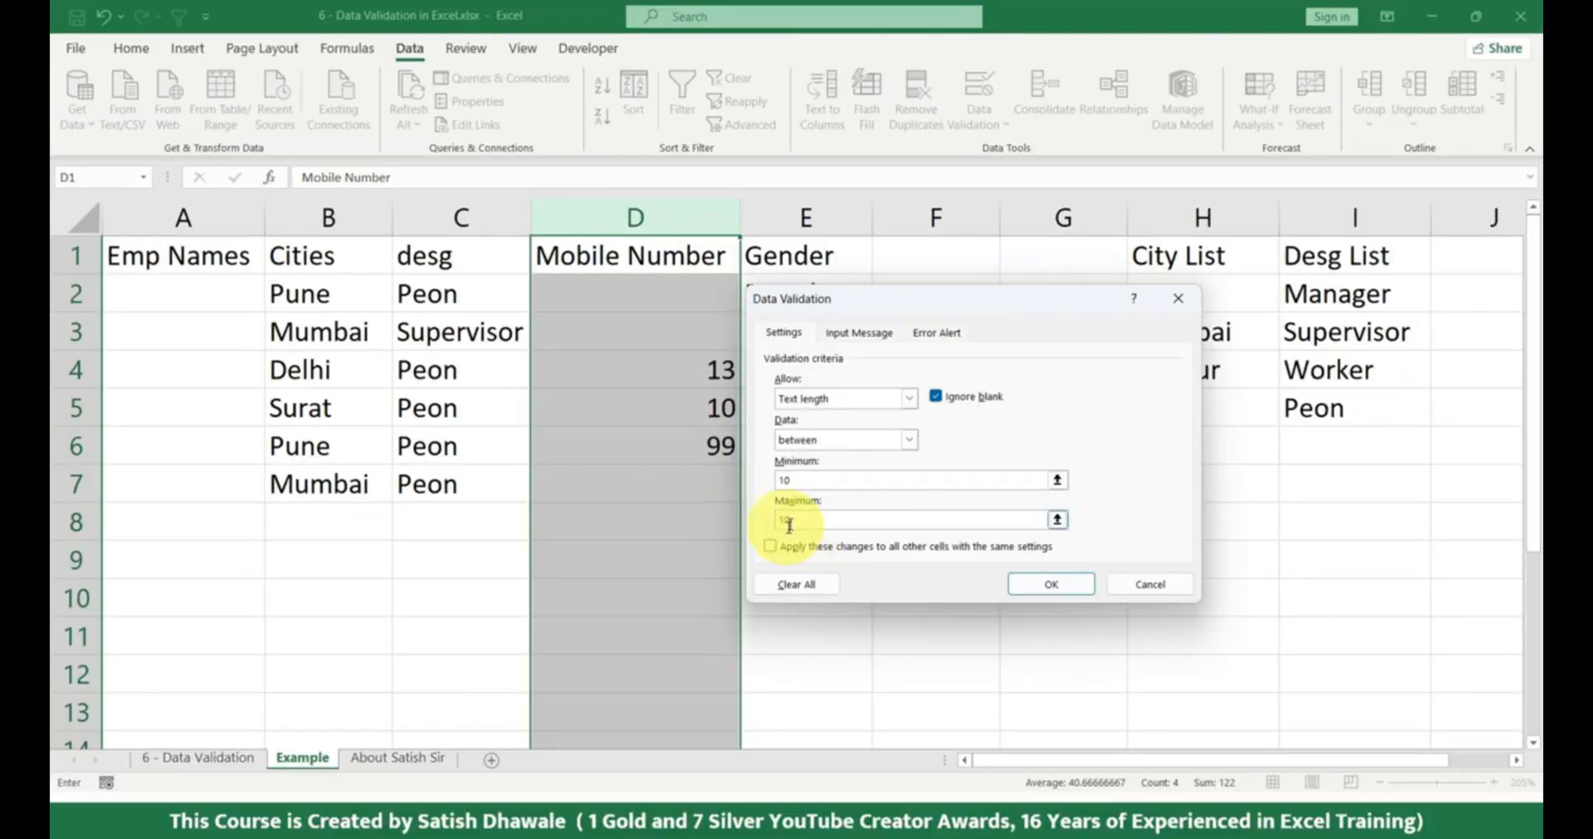
left_click(1051, 589)
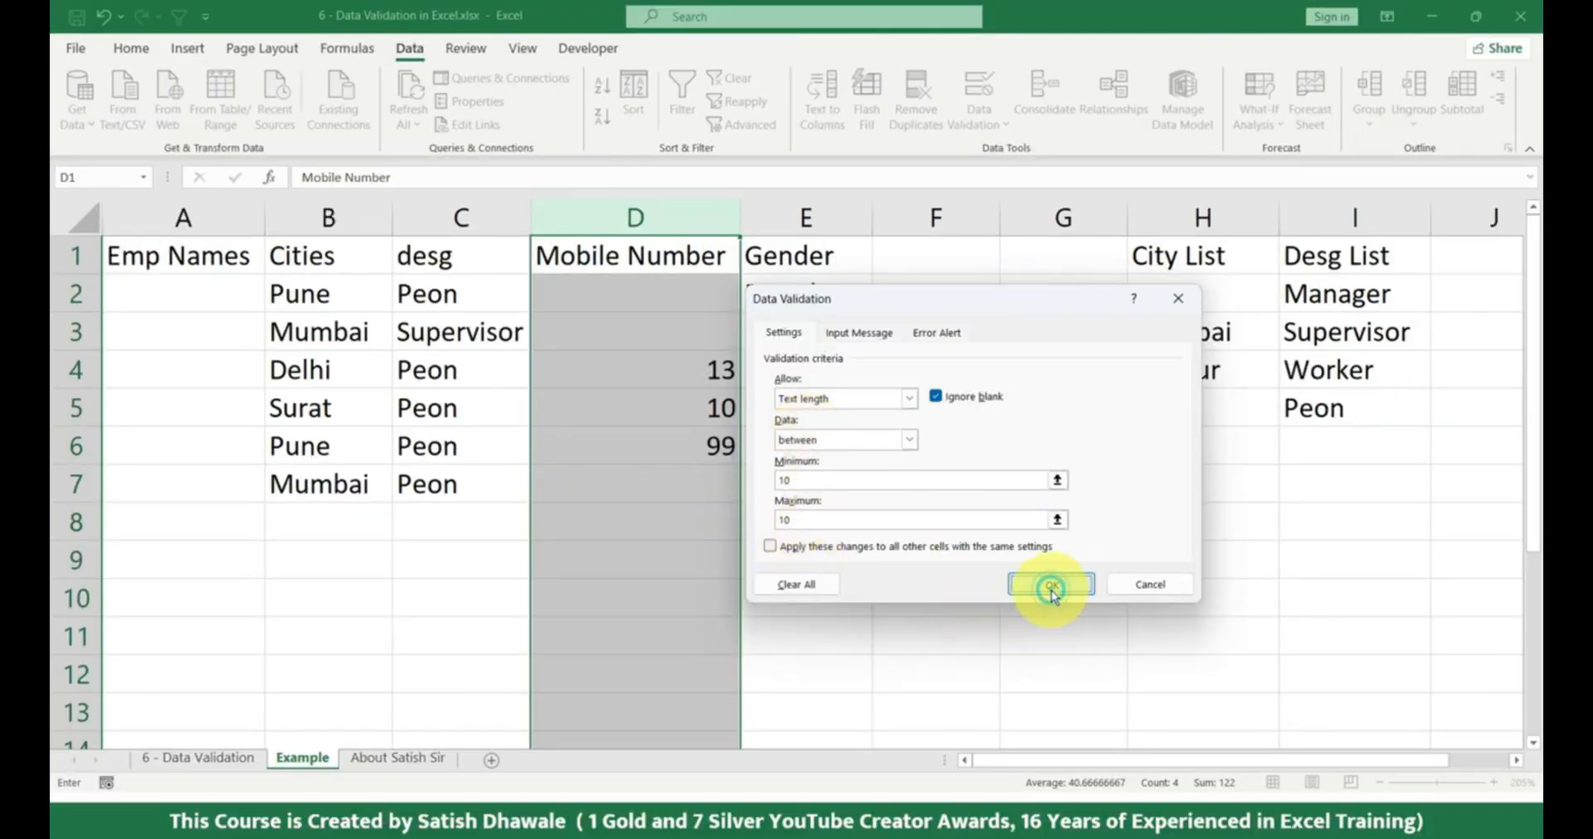
left_click(1051, 586)
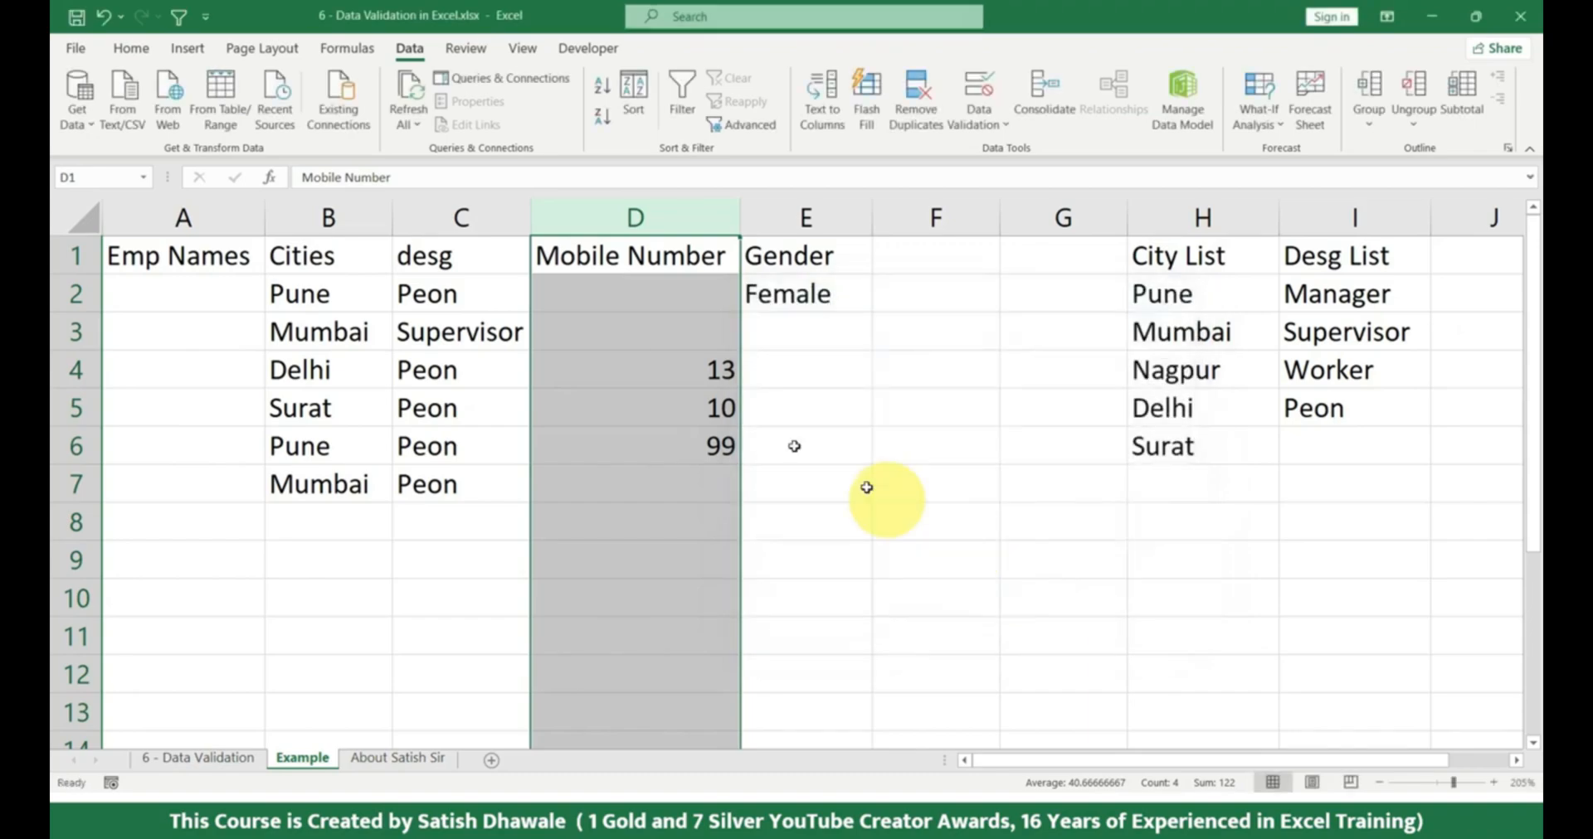
Clear the sample numbers from D4:D6 and enter a ten-digit mobile number in D2.
left_click_drag(714, 370, 705, 440)
key("Delete")
key("Up")
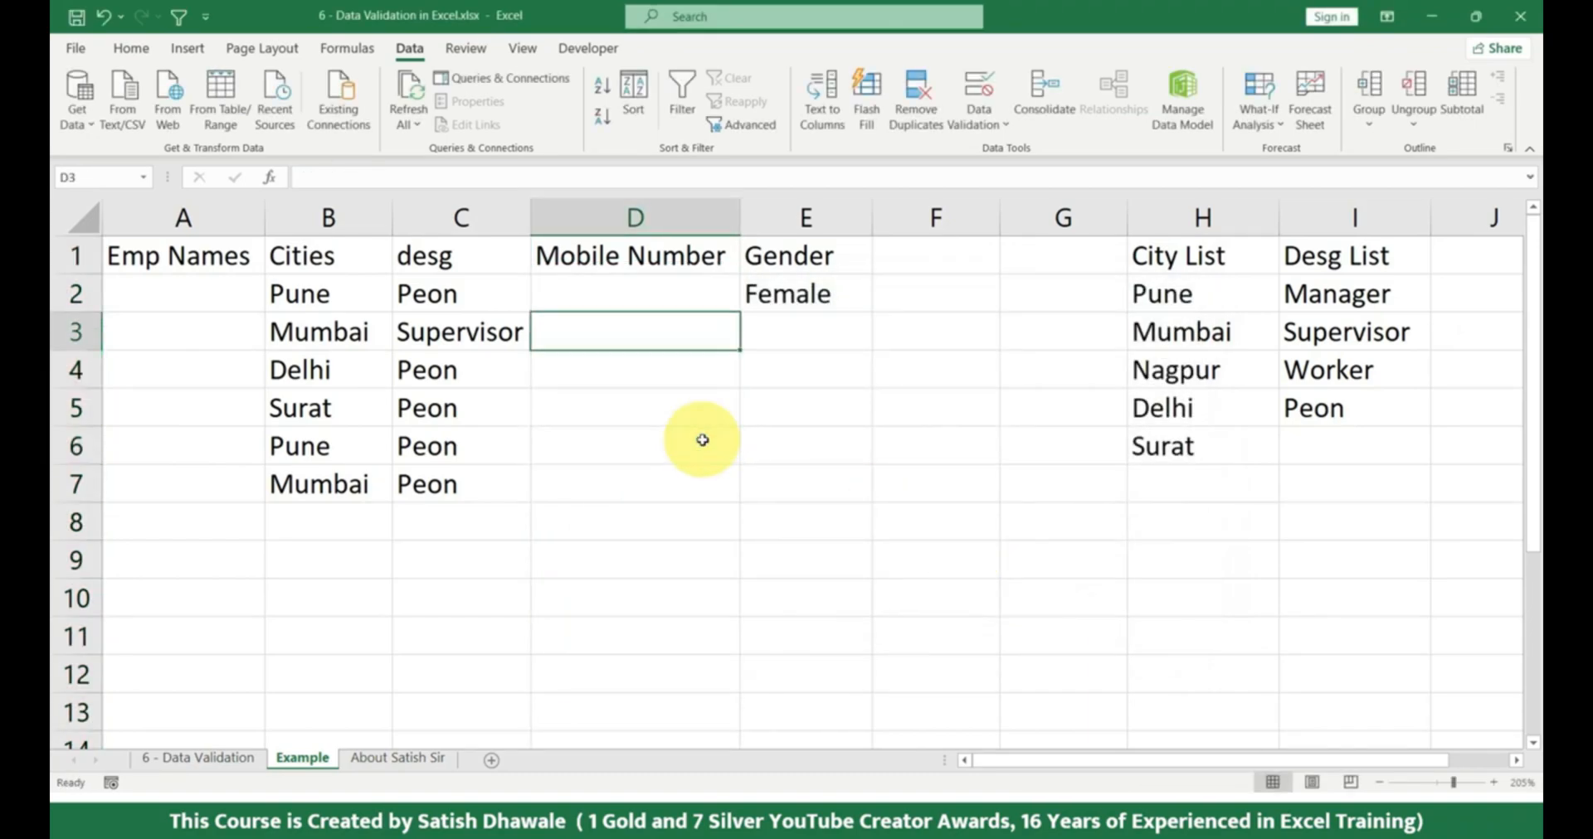
key("Up")
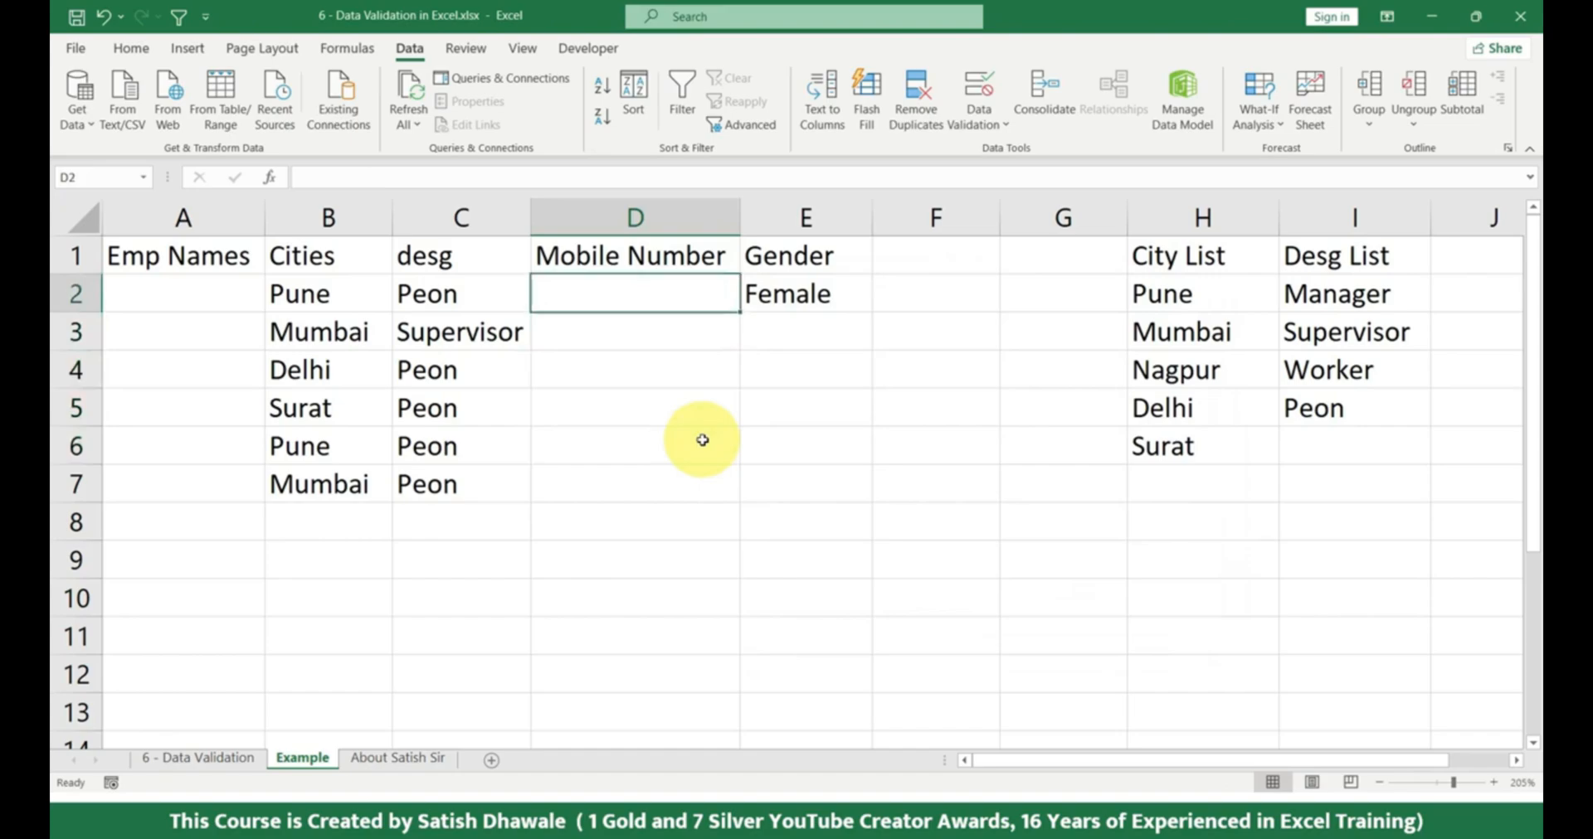
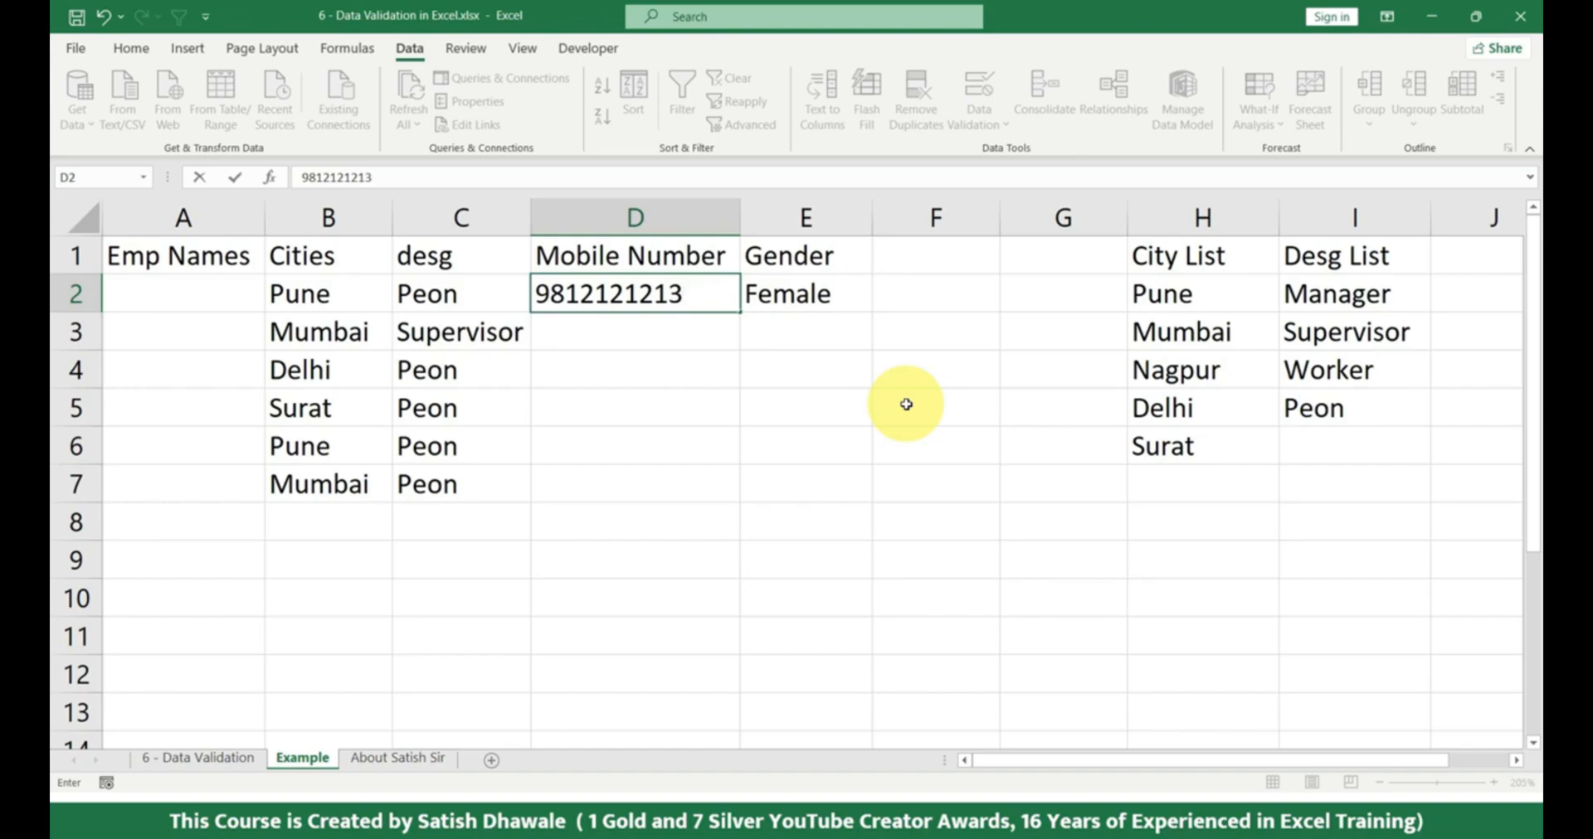
key("Return")
key("Up")
key("F2")
key("Return")
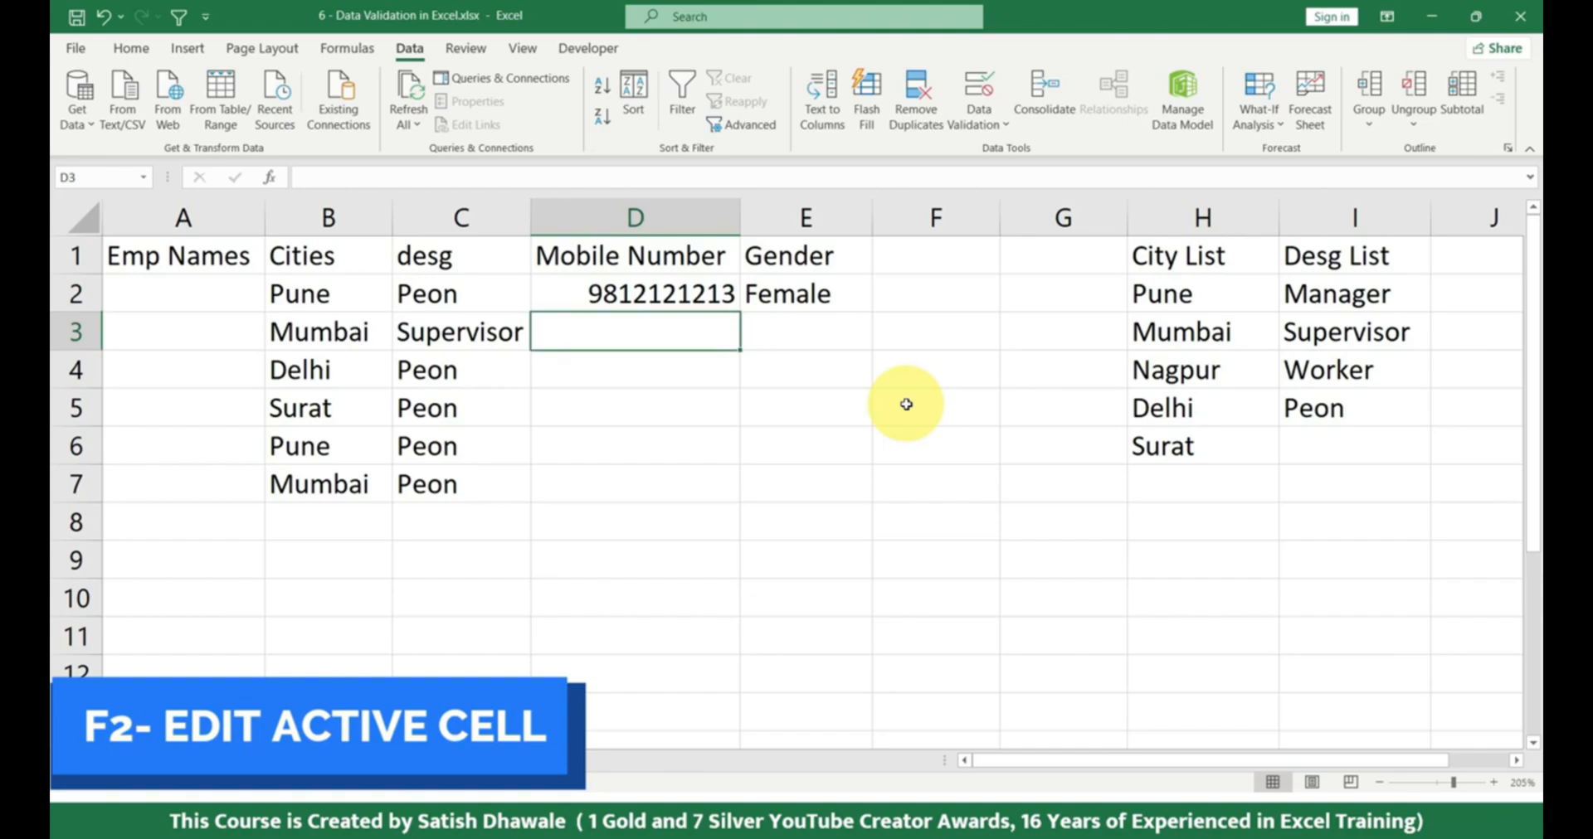
left_click(728, 295)
key("F2")
key("Escape")
double_click(705, 300)
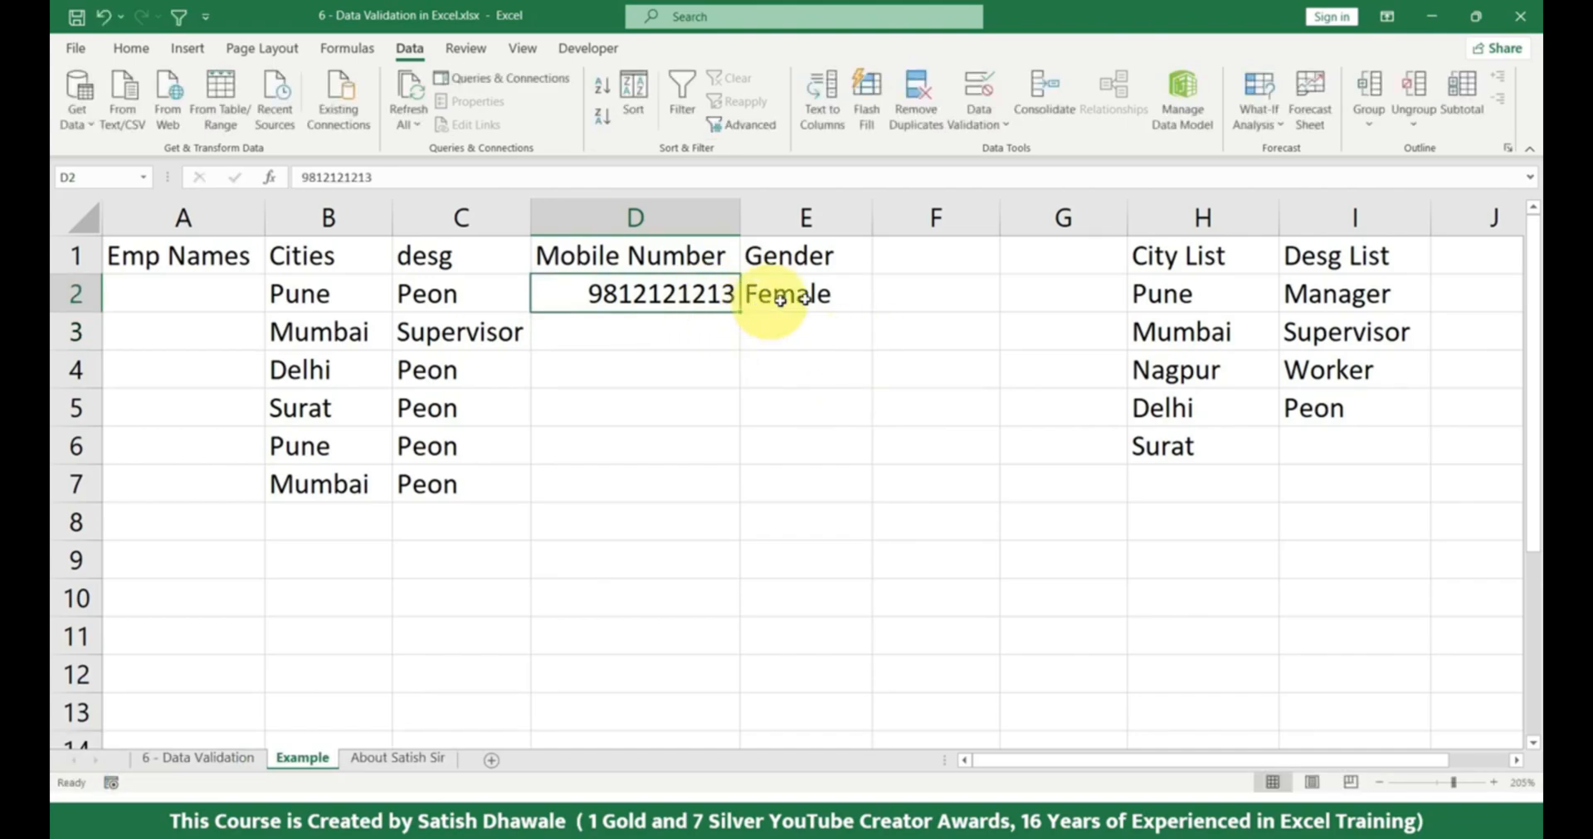
left_click(821, 295)
left_click(697, 291)
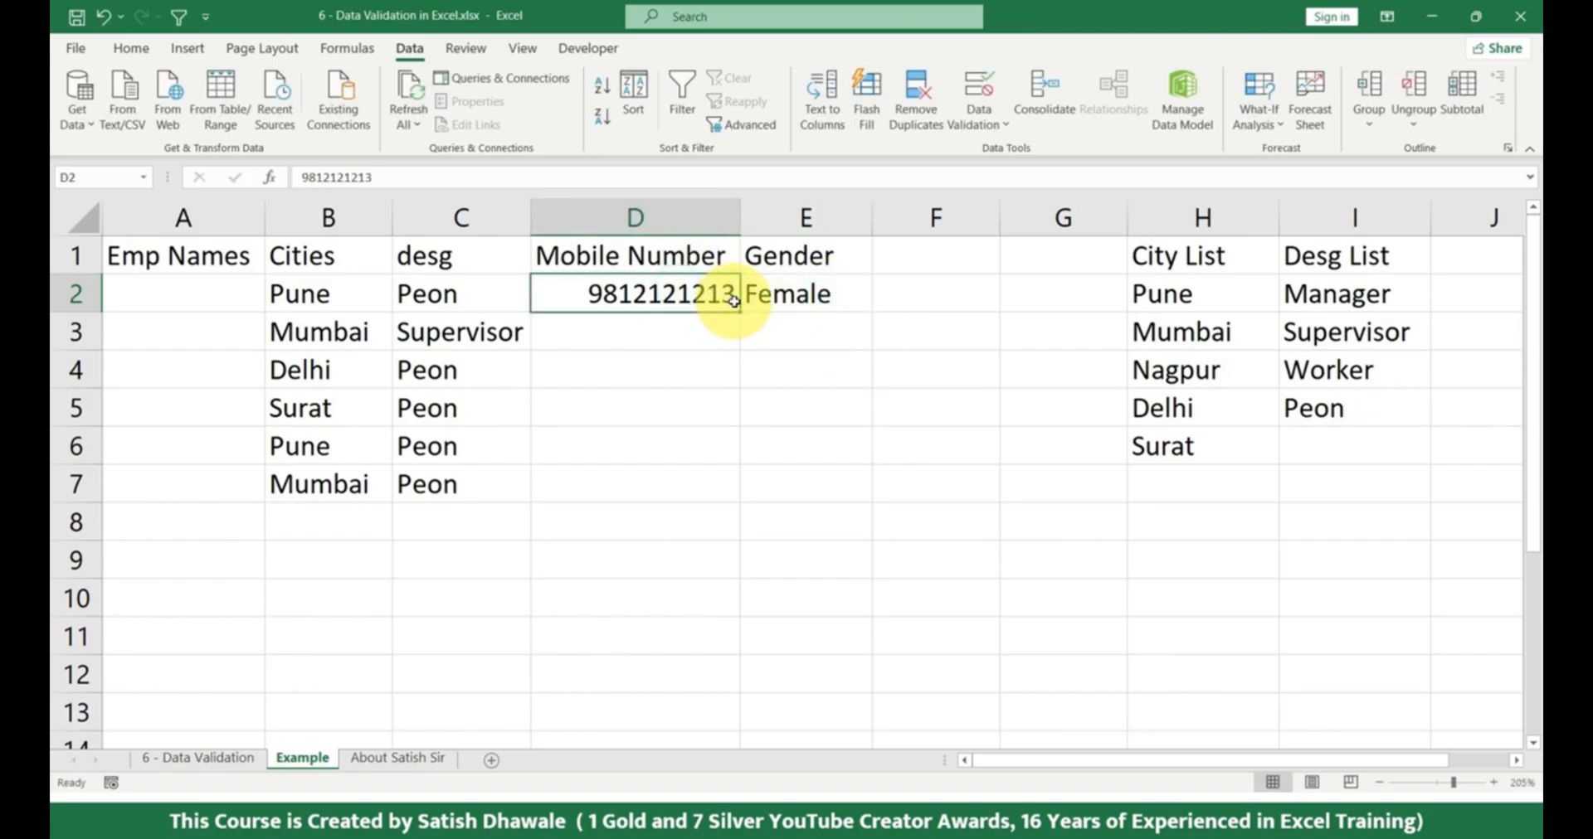
Try extending the mobile number in D2 to eleven digits by appending a 2, and discard the change.
double_click(734, 299)
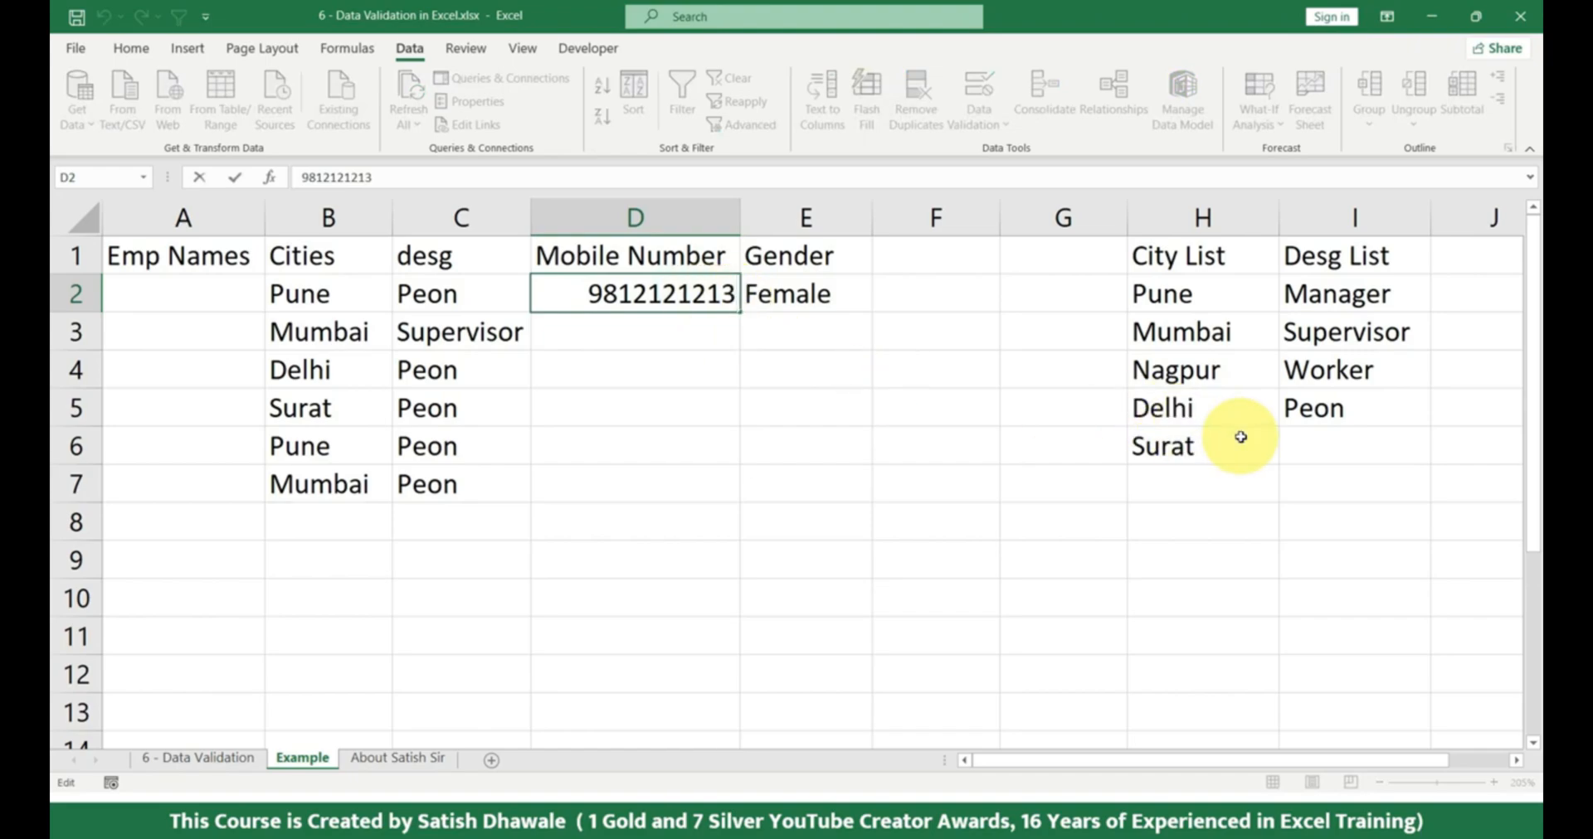
type("2")
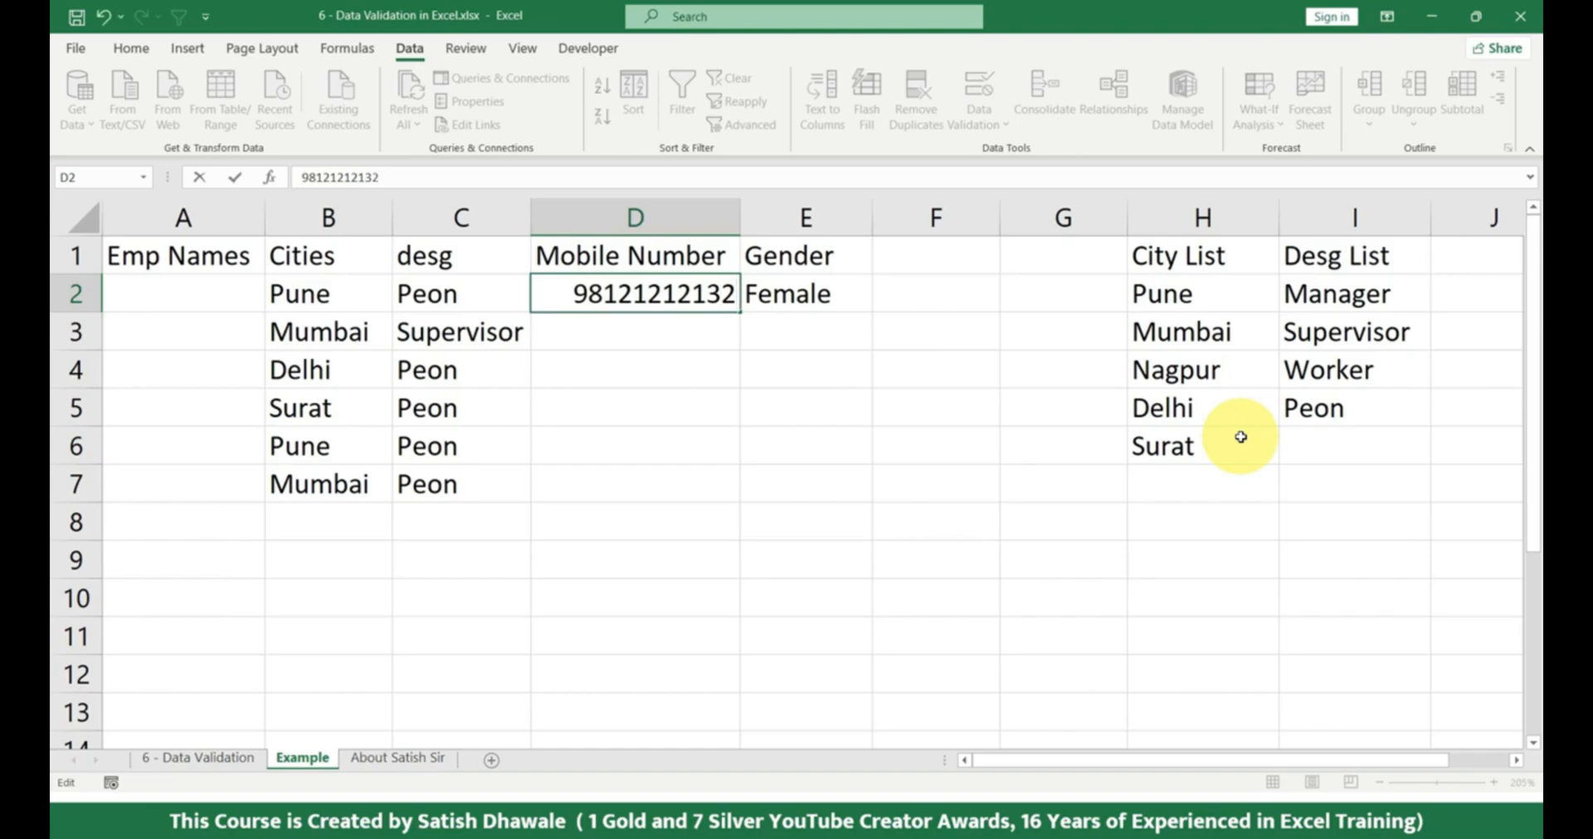
key("Return")
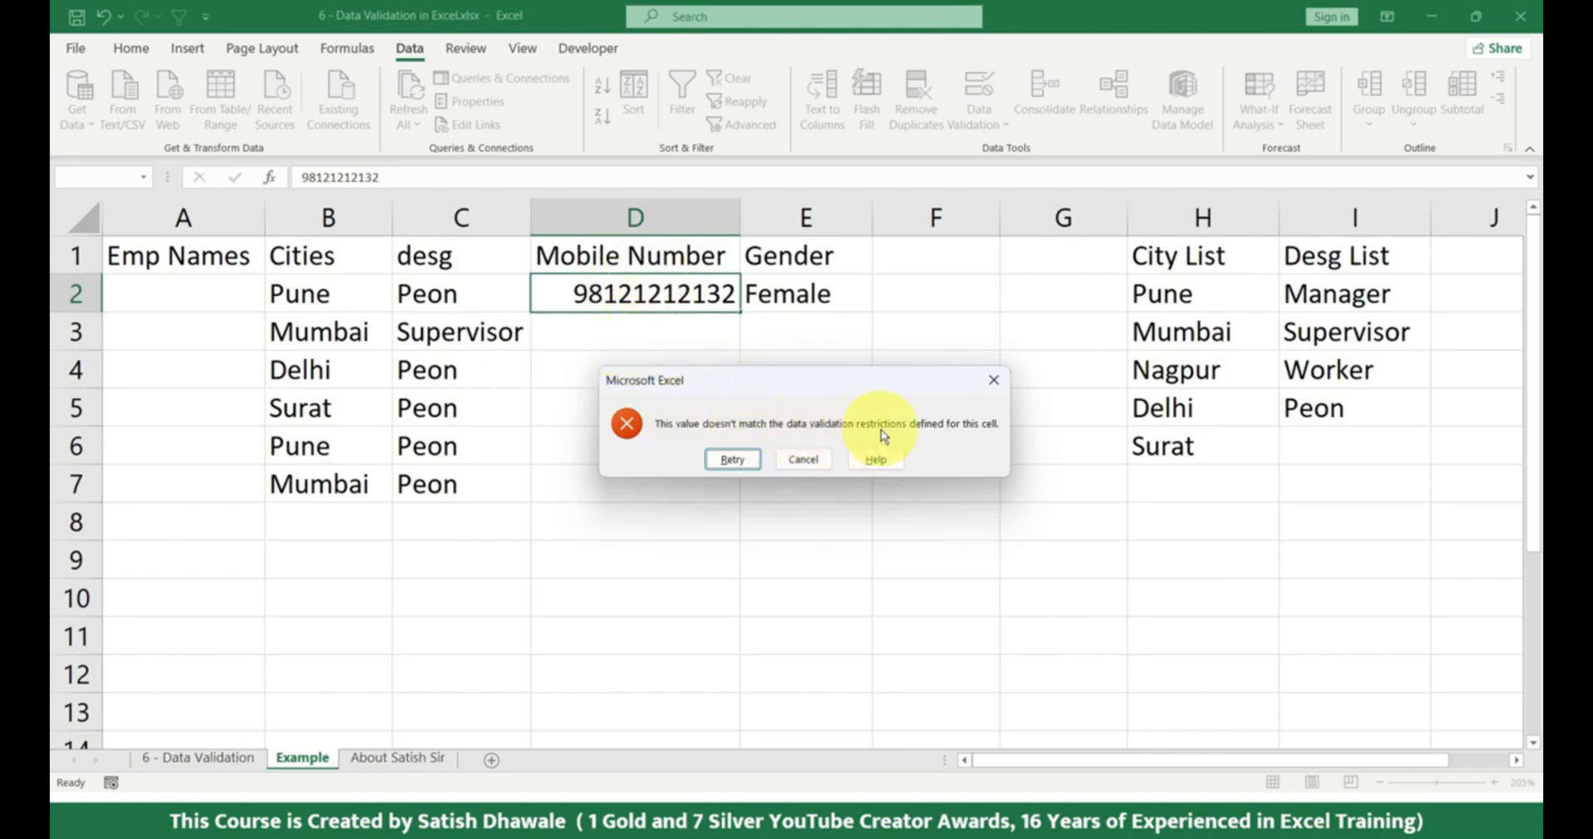
left_click(994, 381)
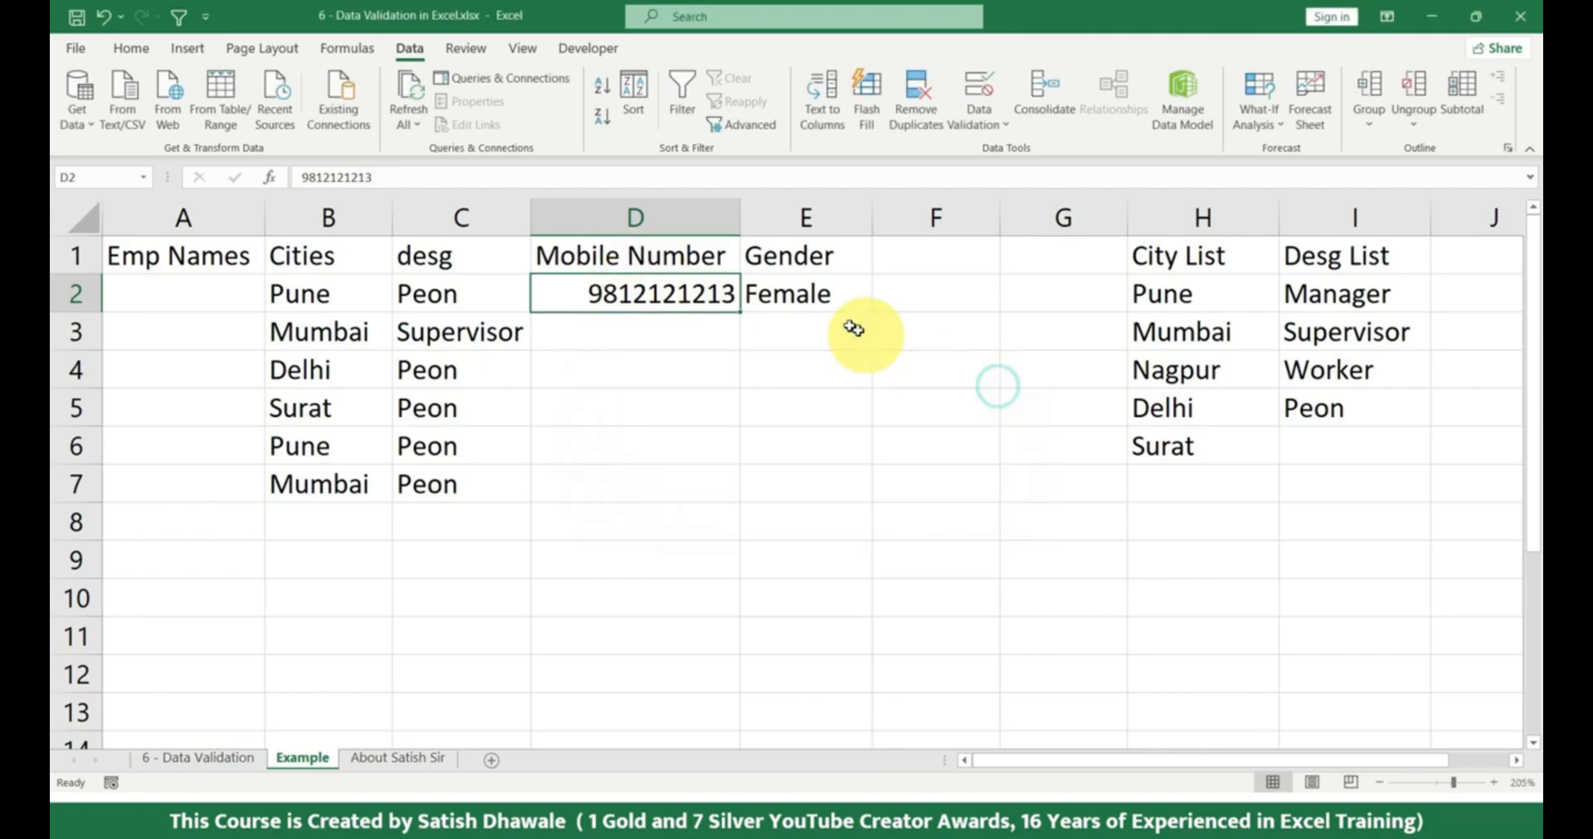
Try shortening the mobile number in D2 to nine digits by removing its last digit, and discard the change.
double_click(732, 292)
key("BackSpace")
key("Return")
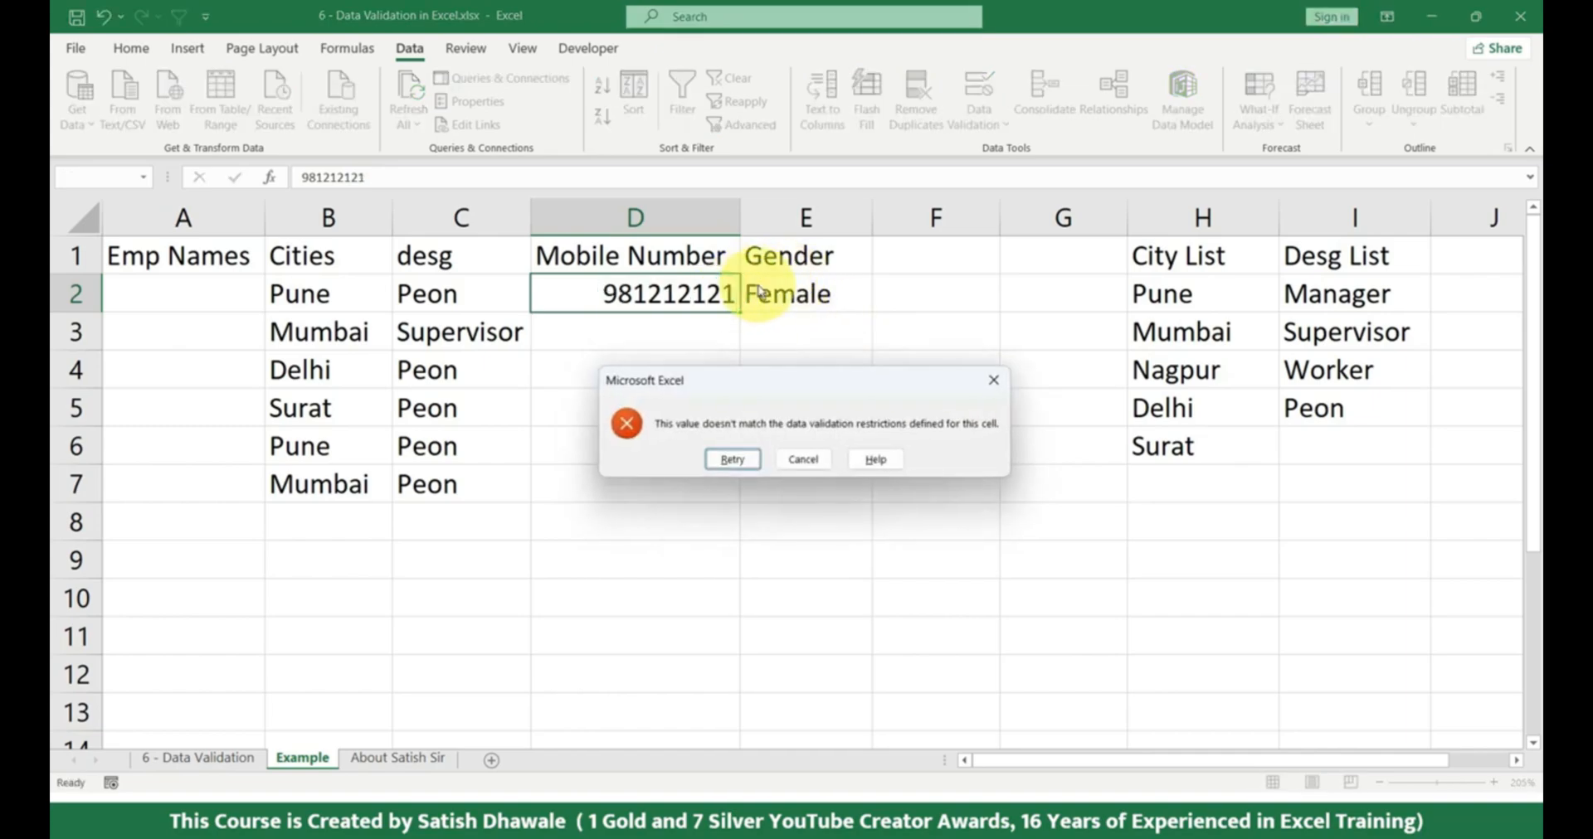
left_click(989, 382)
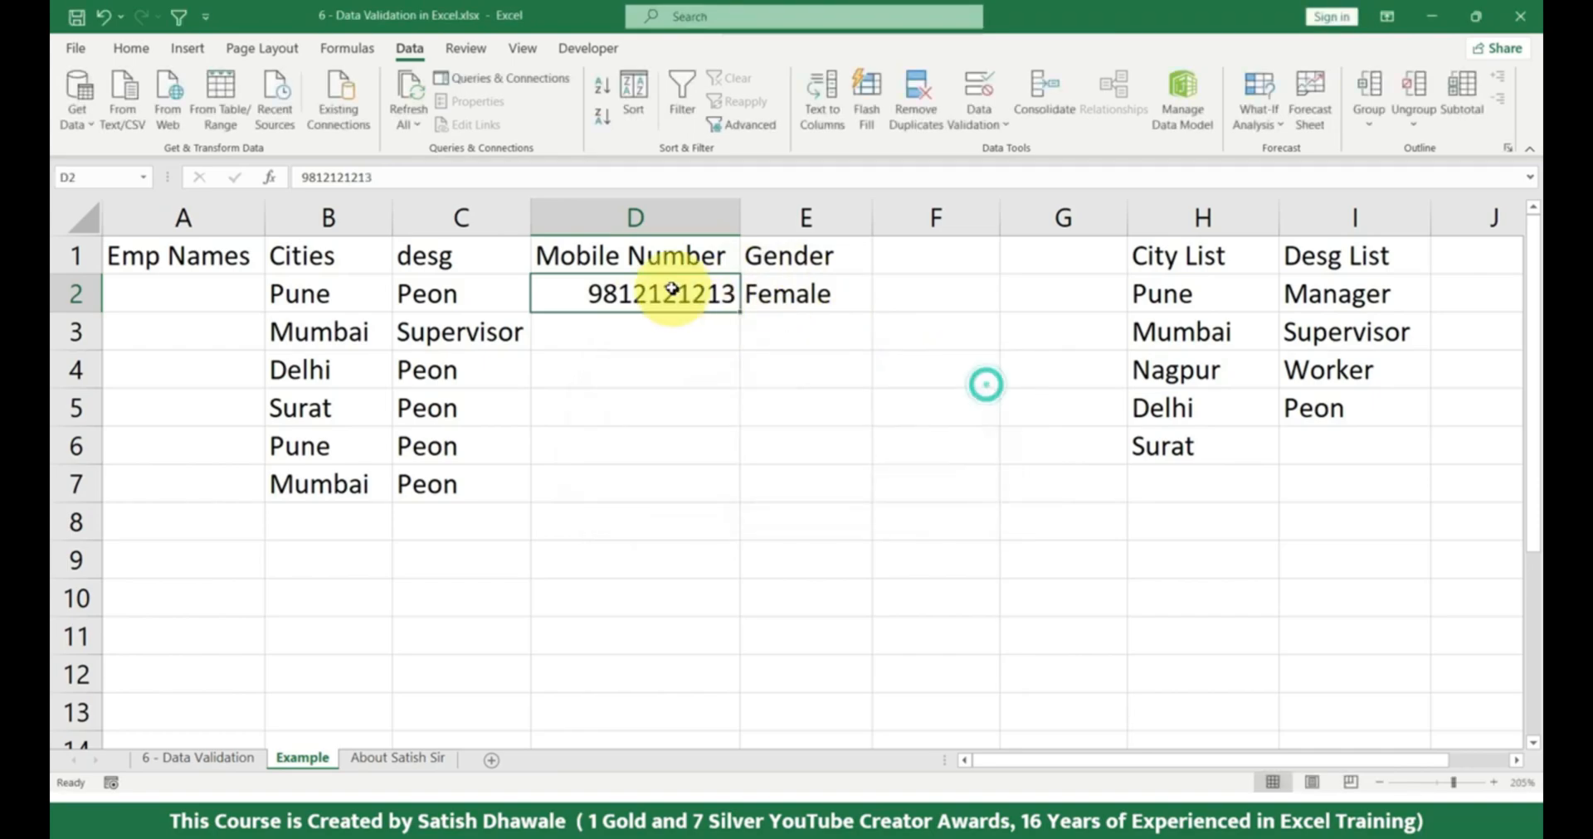
Edit column D's data validation and give its error alert the title WRONG INPUT.
left_click(671, 217)
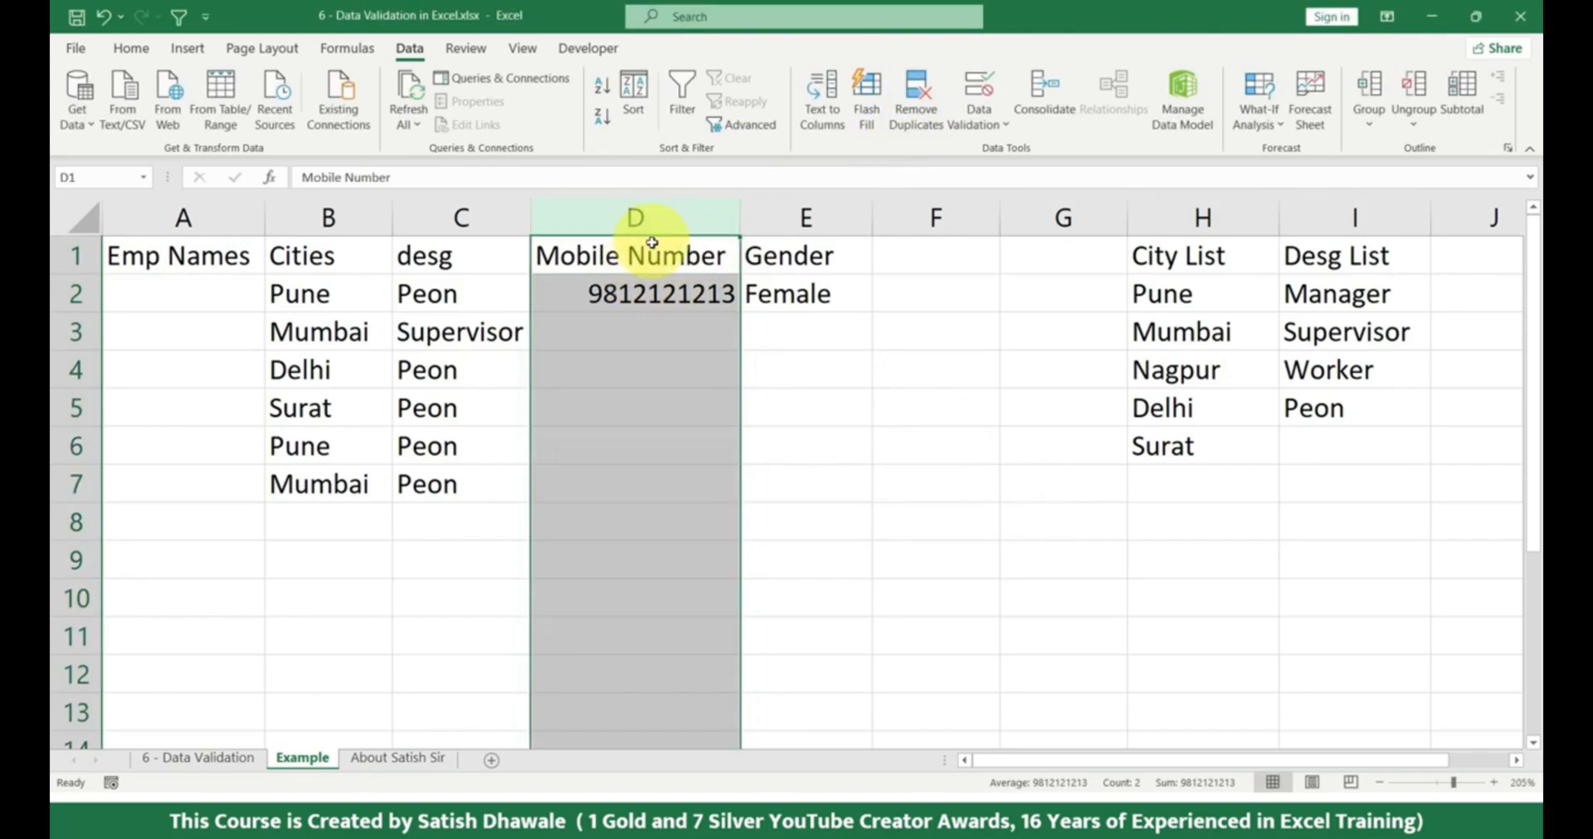
left_click(976, 90)
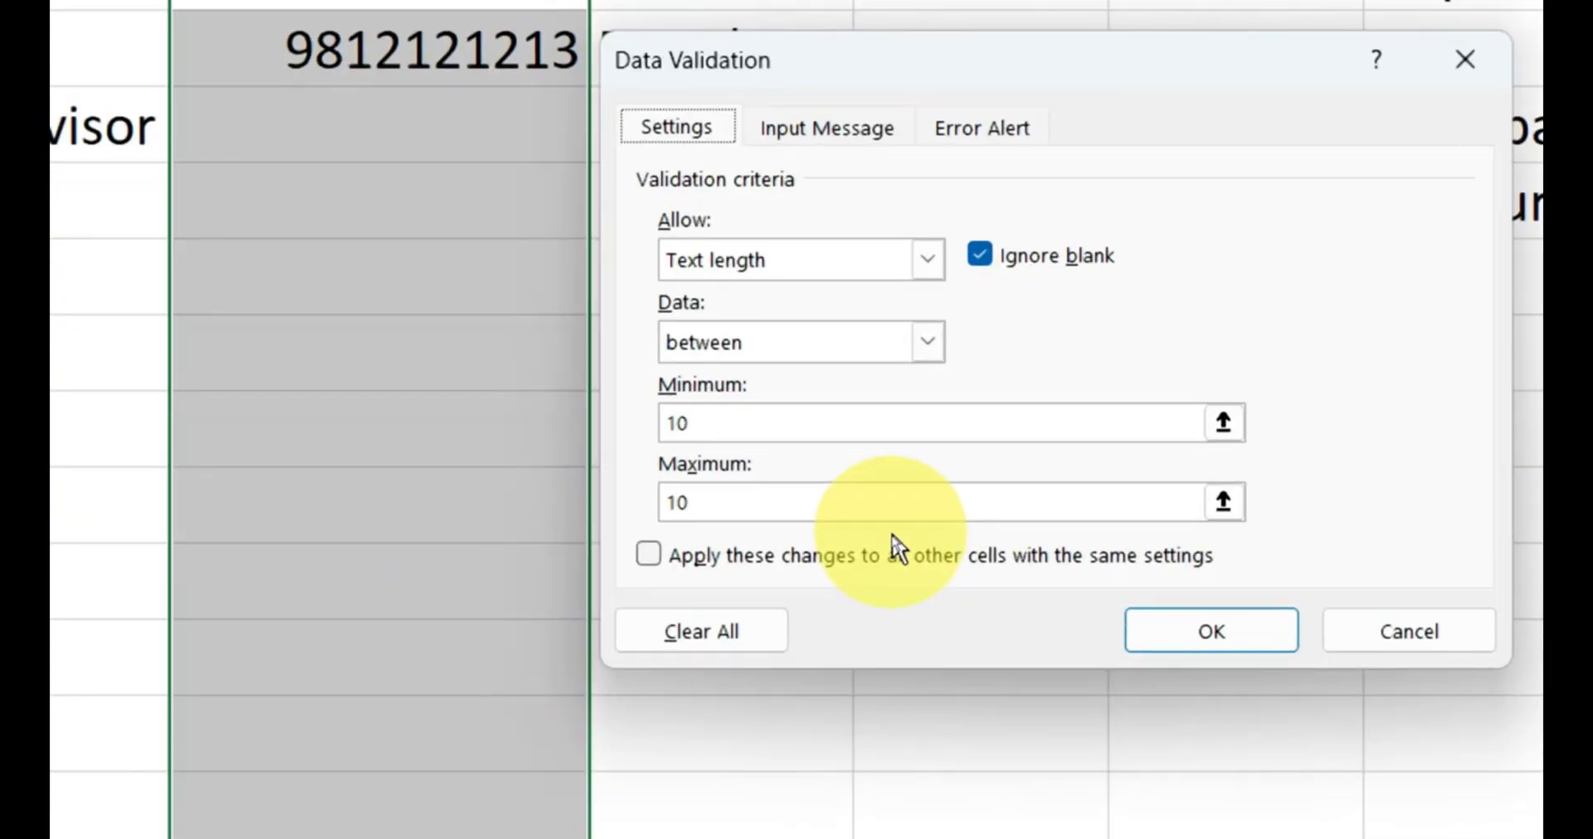
left_click(840, 126)
left_click(703, 132)
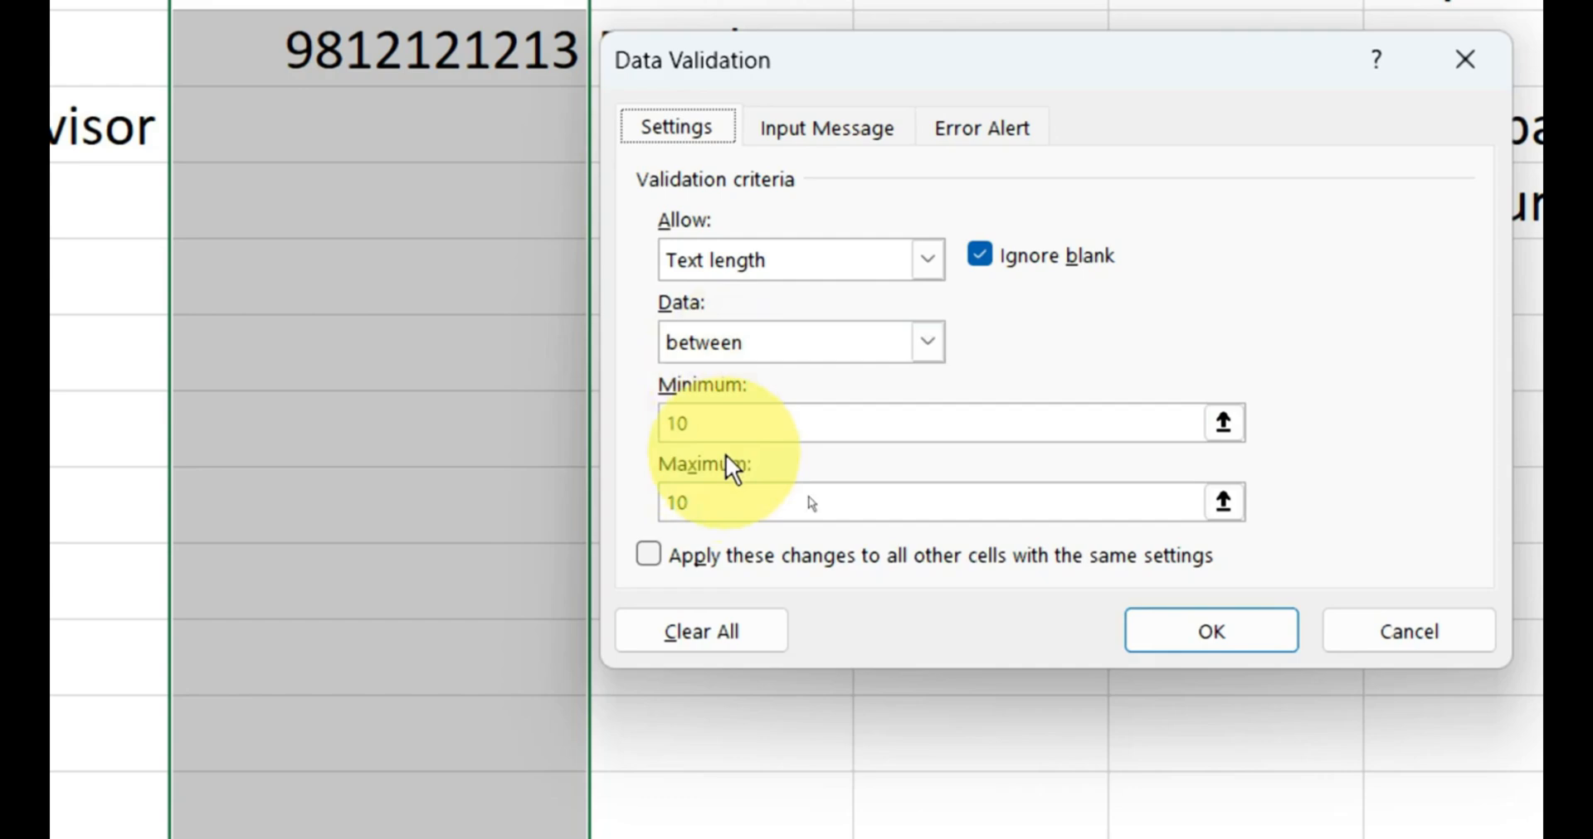
left_click(994, 131)
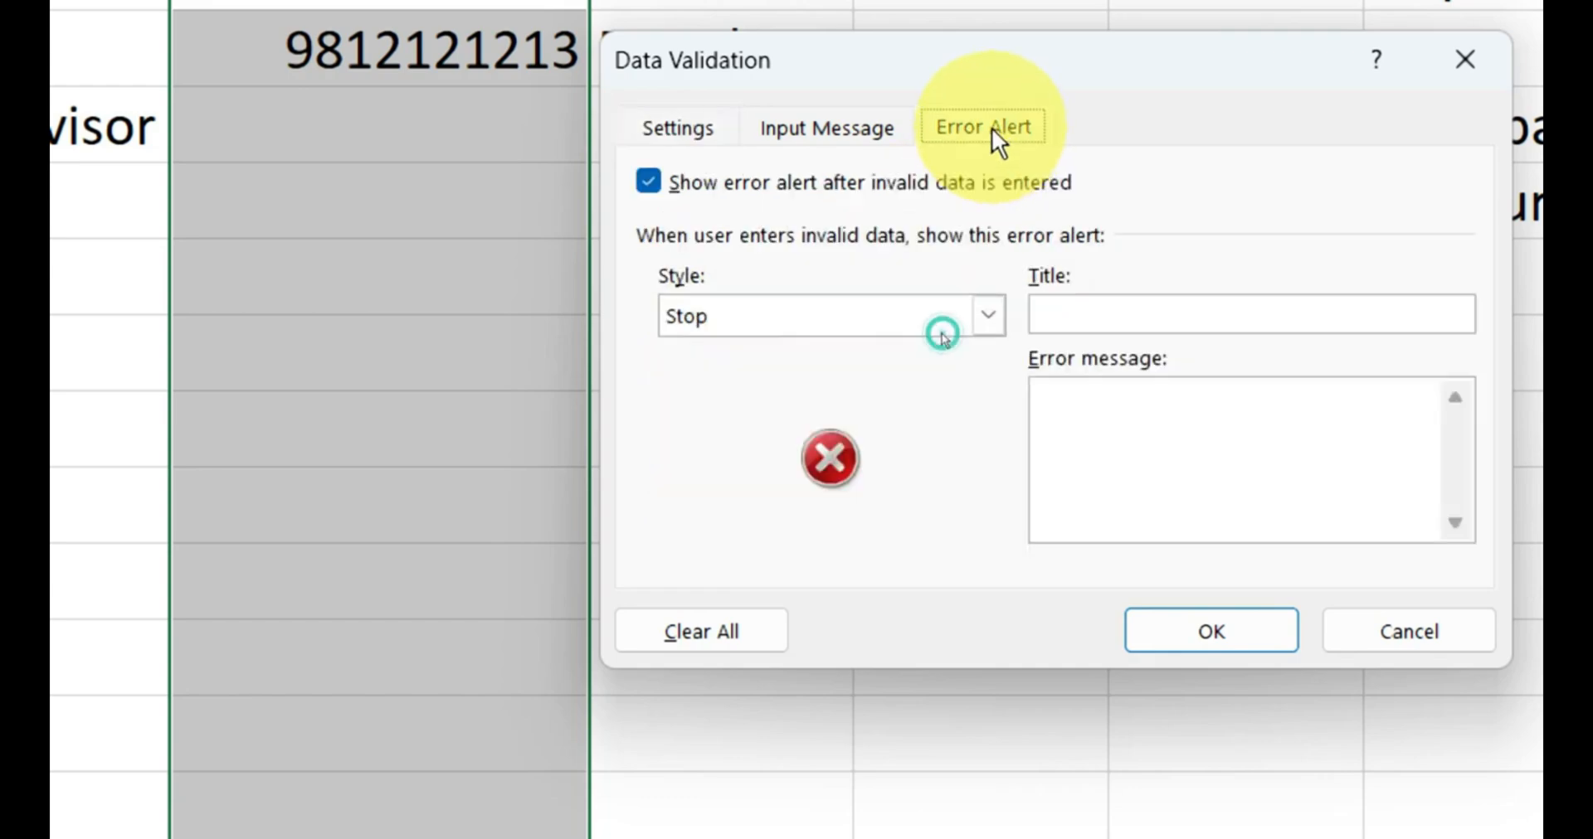
left_click(849, 129)
left_click(993, 130)
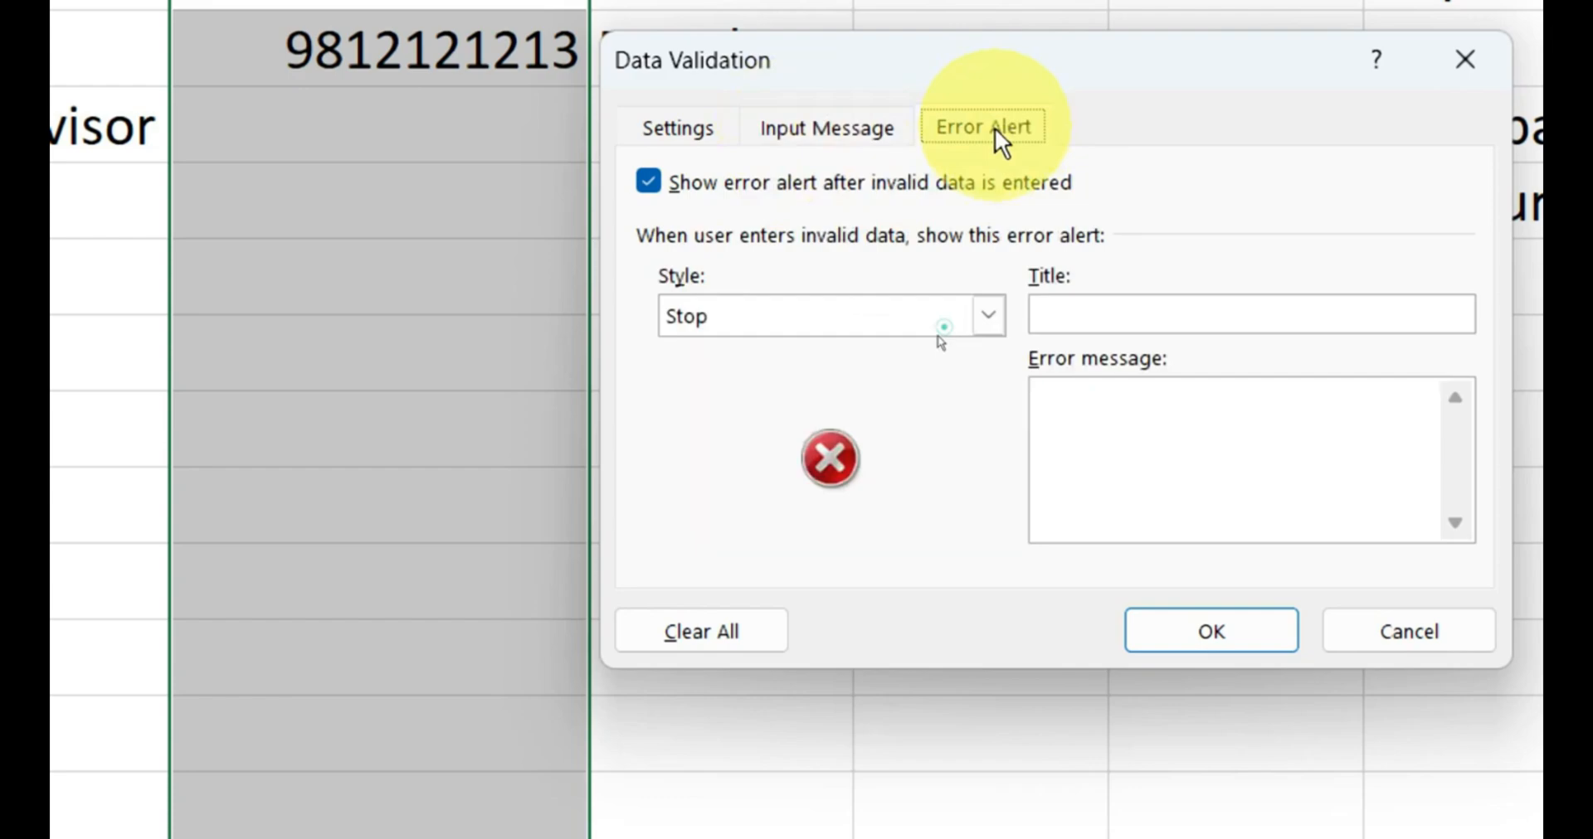
left_click(1115, 319)
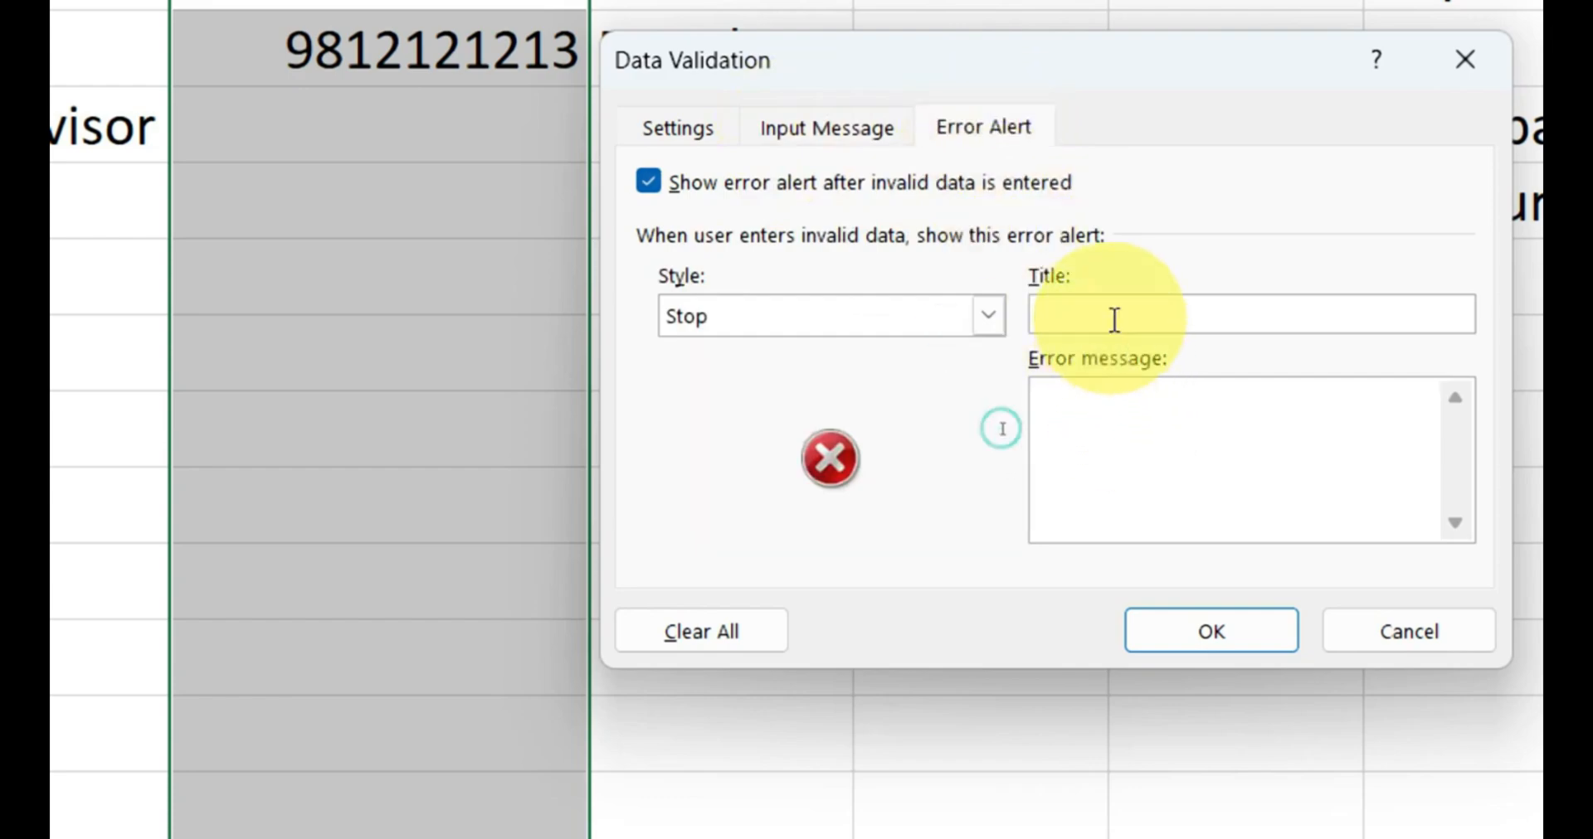
type("W")
type("RON")
key("BackSpace")
type("ONG INPUT")
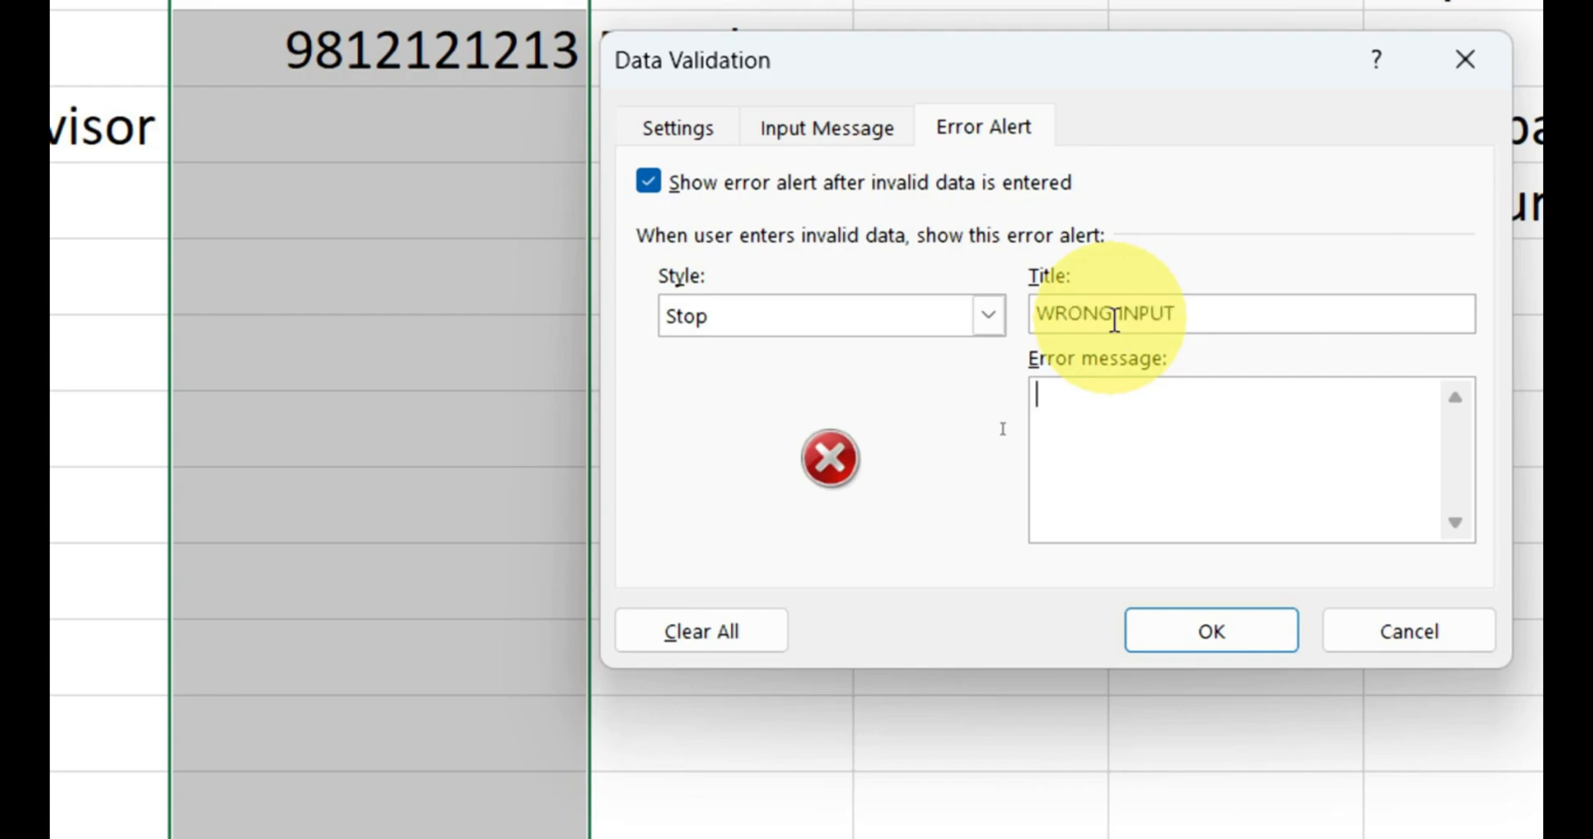
type("GALAYT")
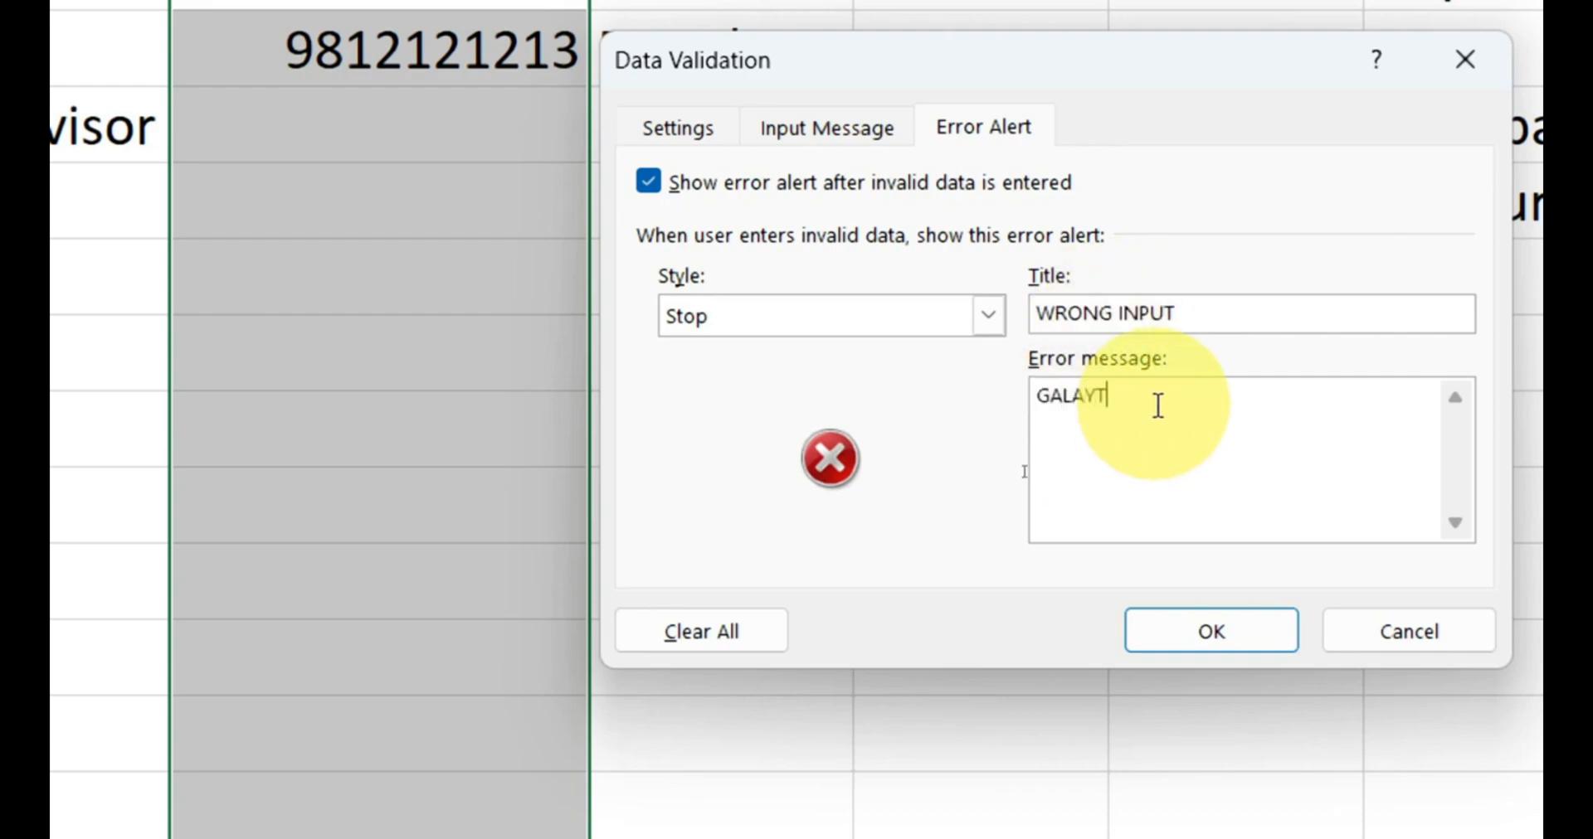
Write the error message "GALAT TYPE KAR RAHE HO BHAI ...MOBILE NUMBER SHOULD BE 10 DIGIT" for the alert.
key("BackSpace")
type("T YTYPE KAR RAHE HO ")
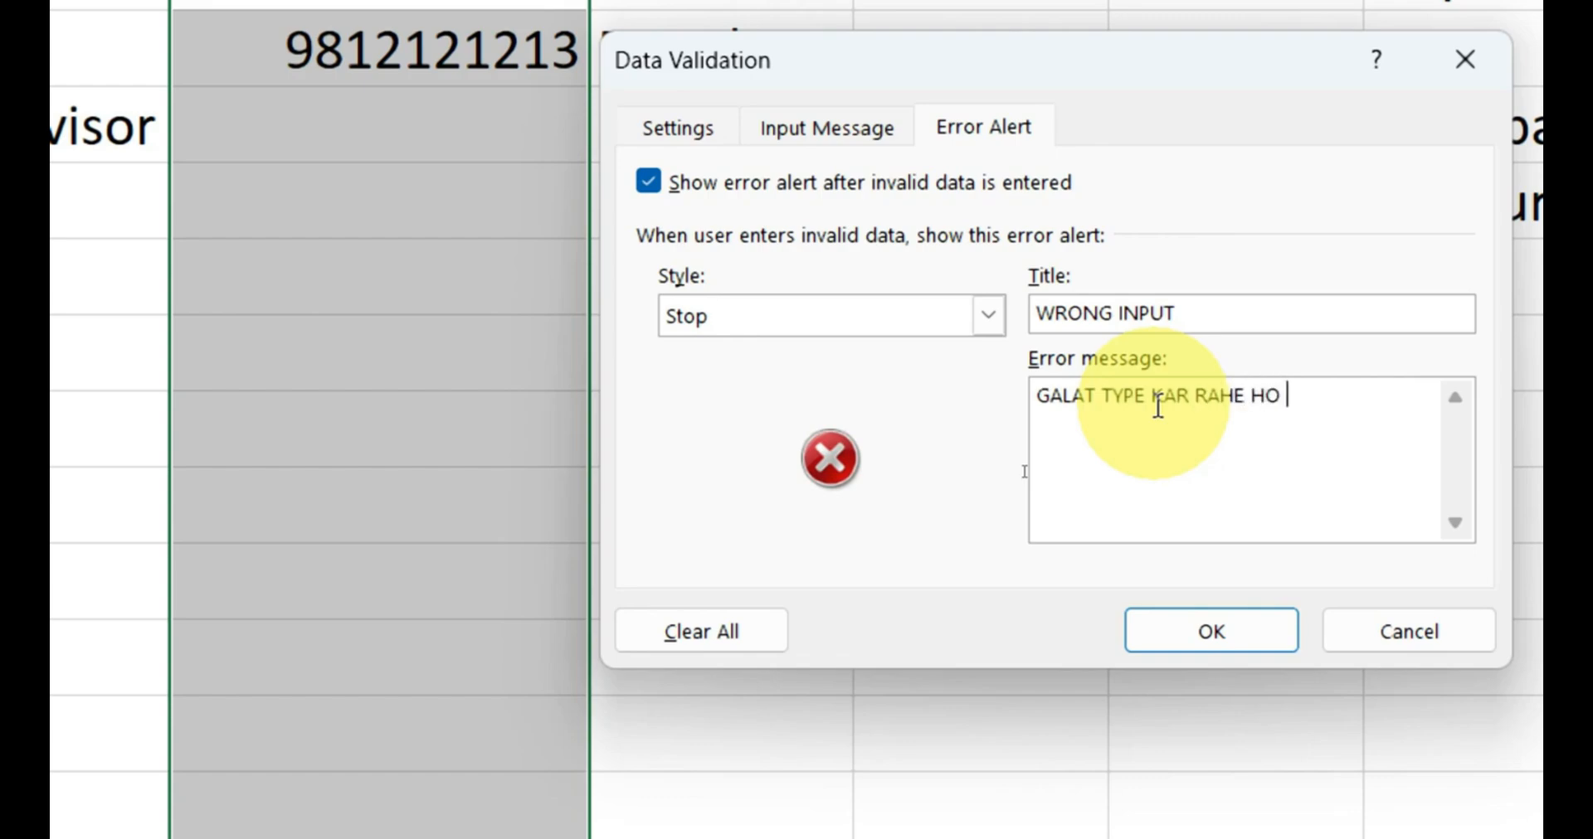
type("BHAI ...MOBILE ")
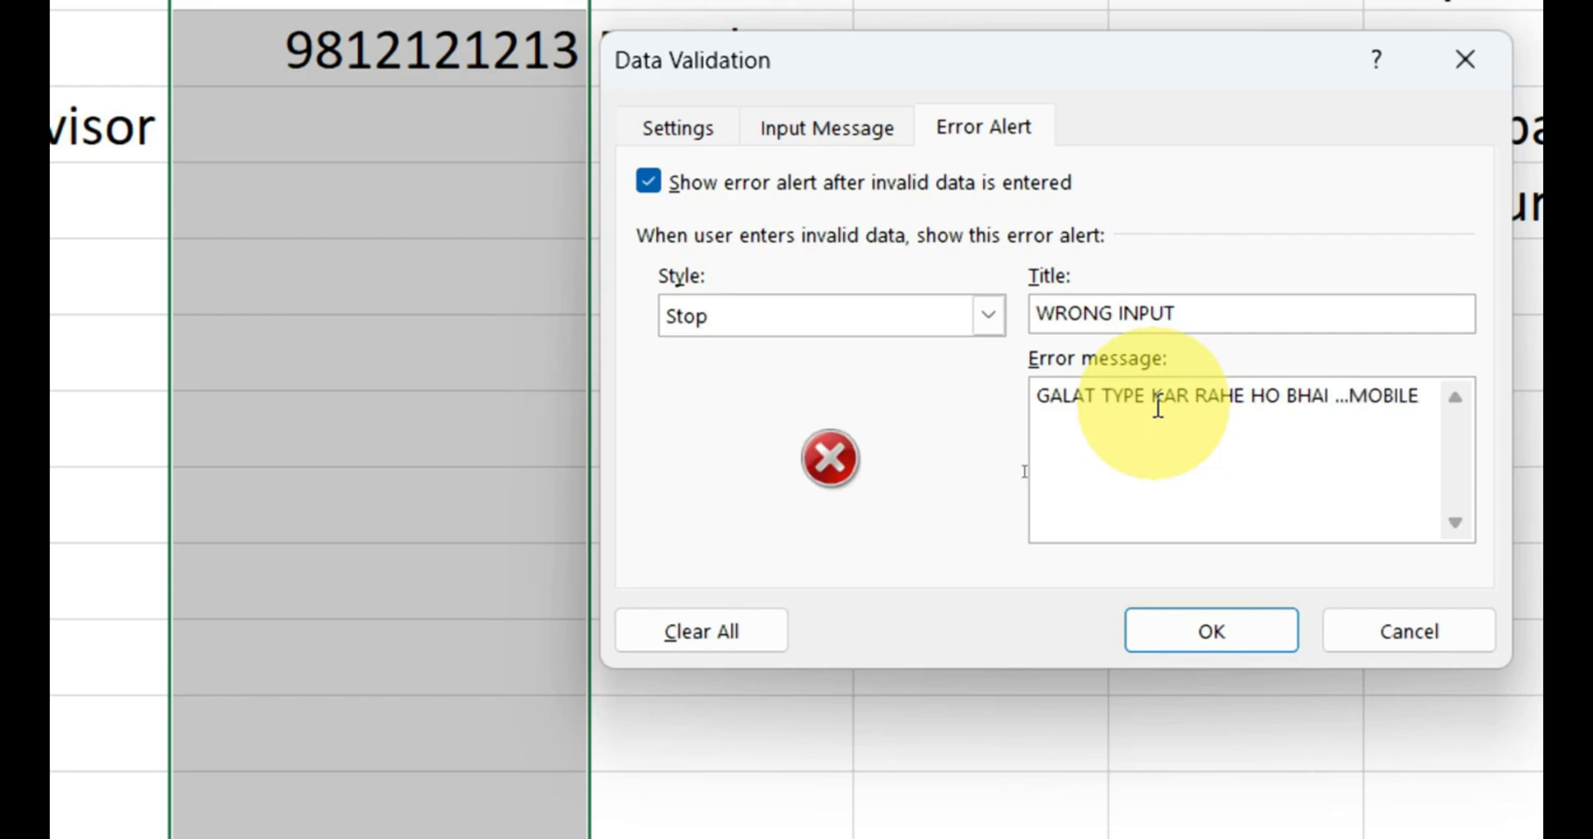
type("NUMBER")
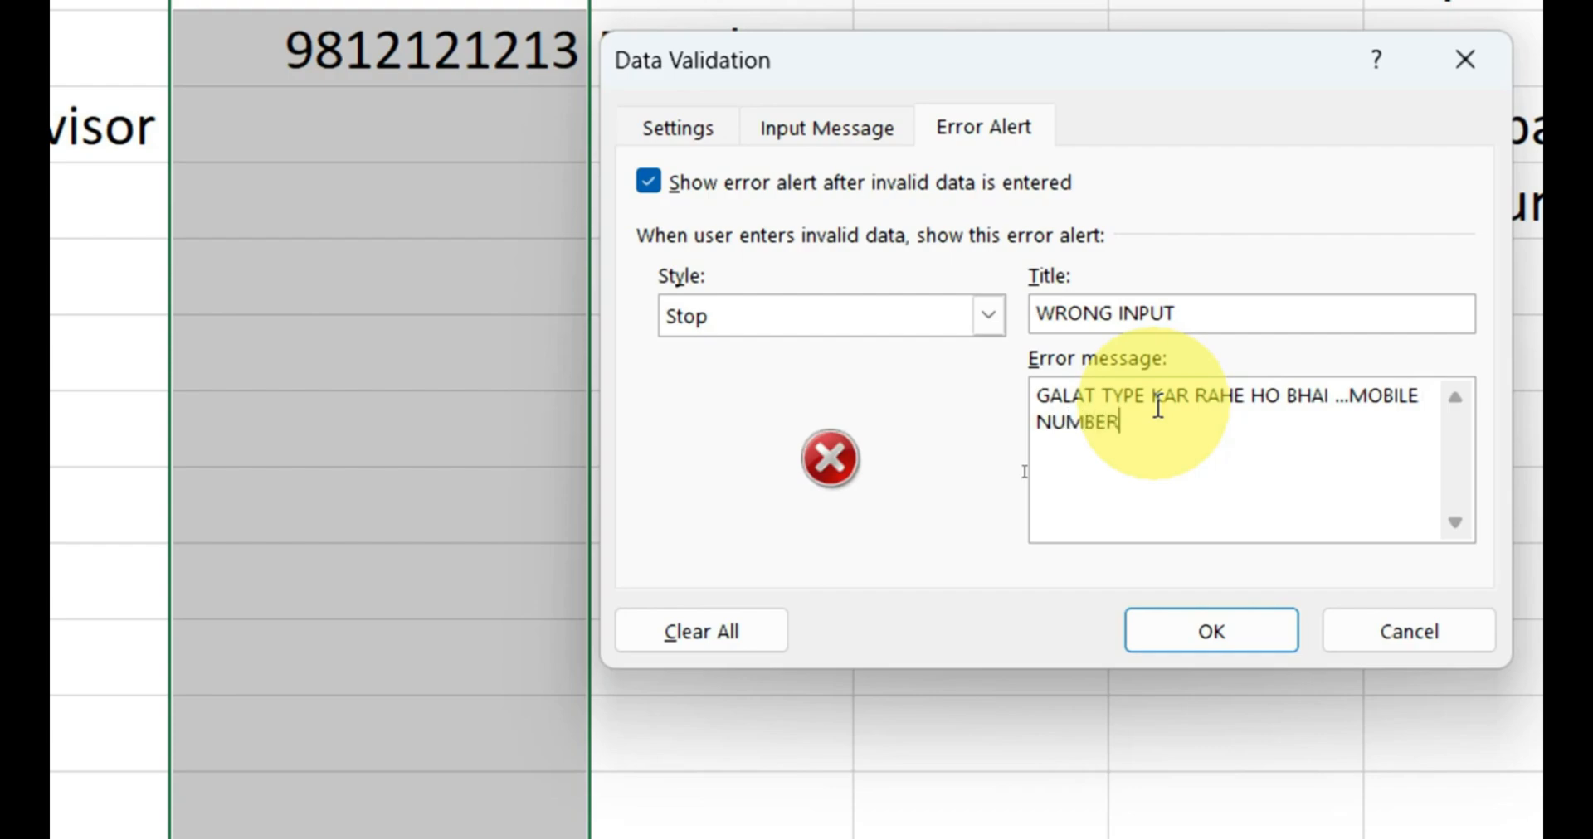
type(" SHOULD BE 10 DIGIT")
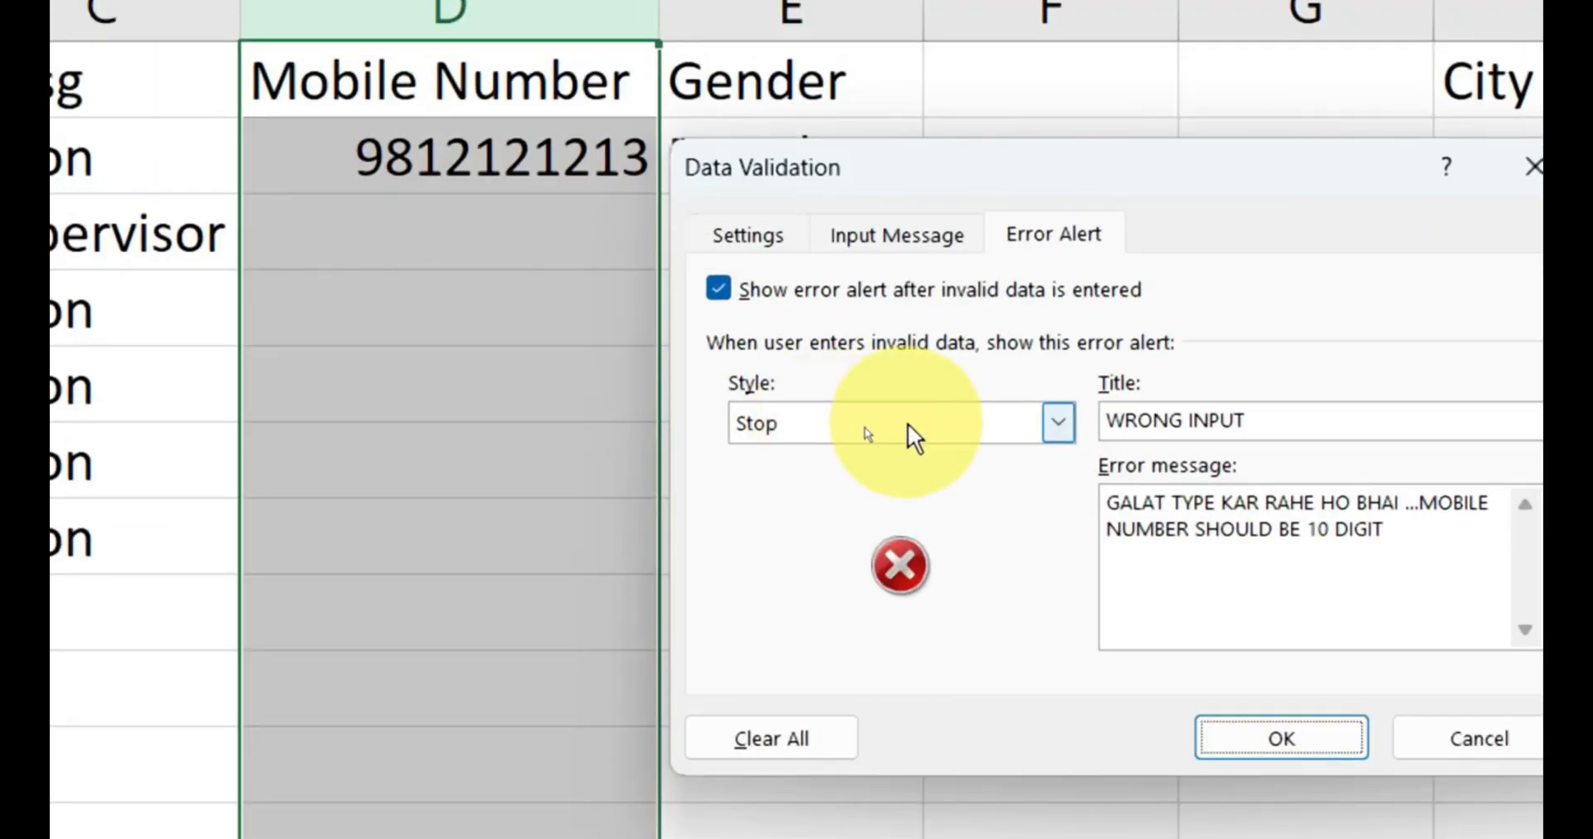
Review the alert styles, choose Stop, and apply the validation settings to column D.
left_click(906, 422)
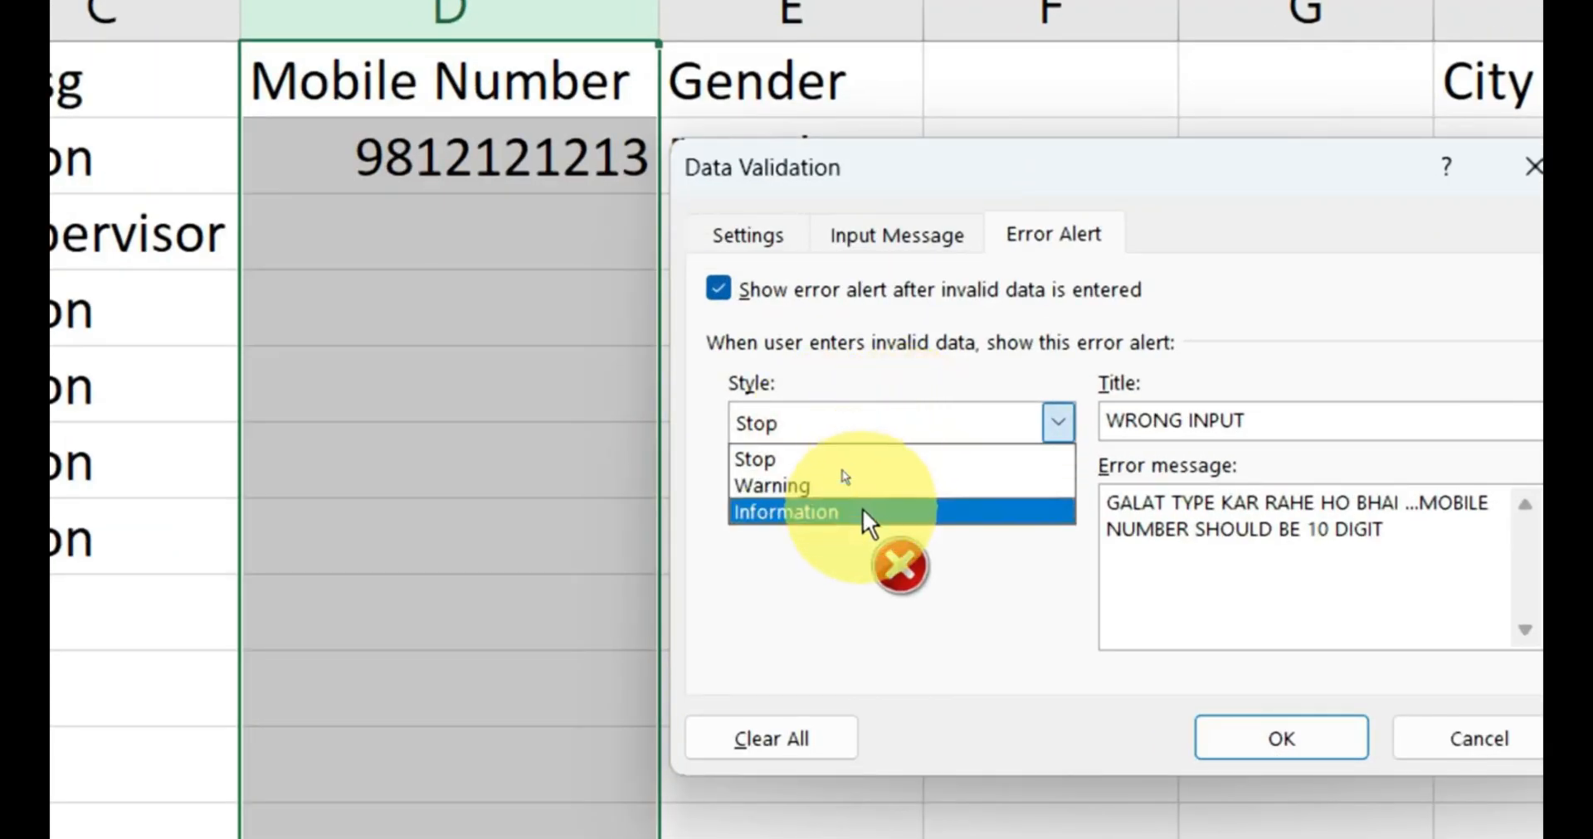
left_click(830, 461)
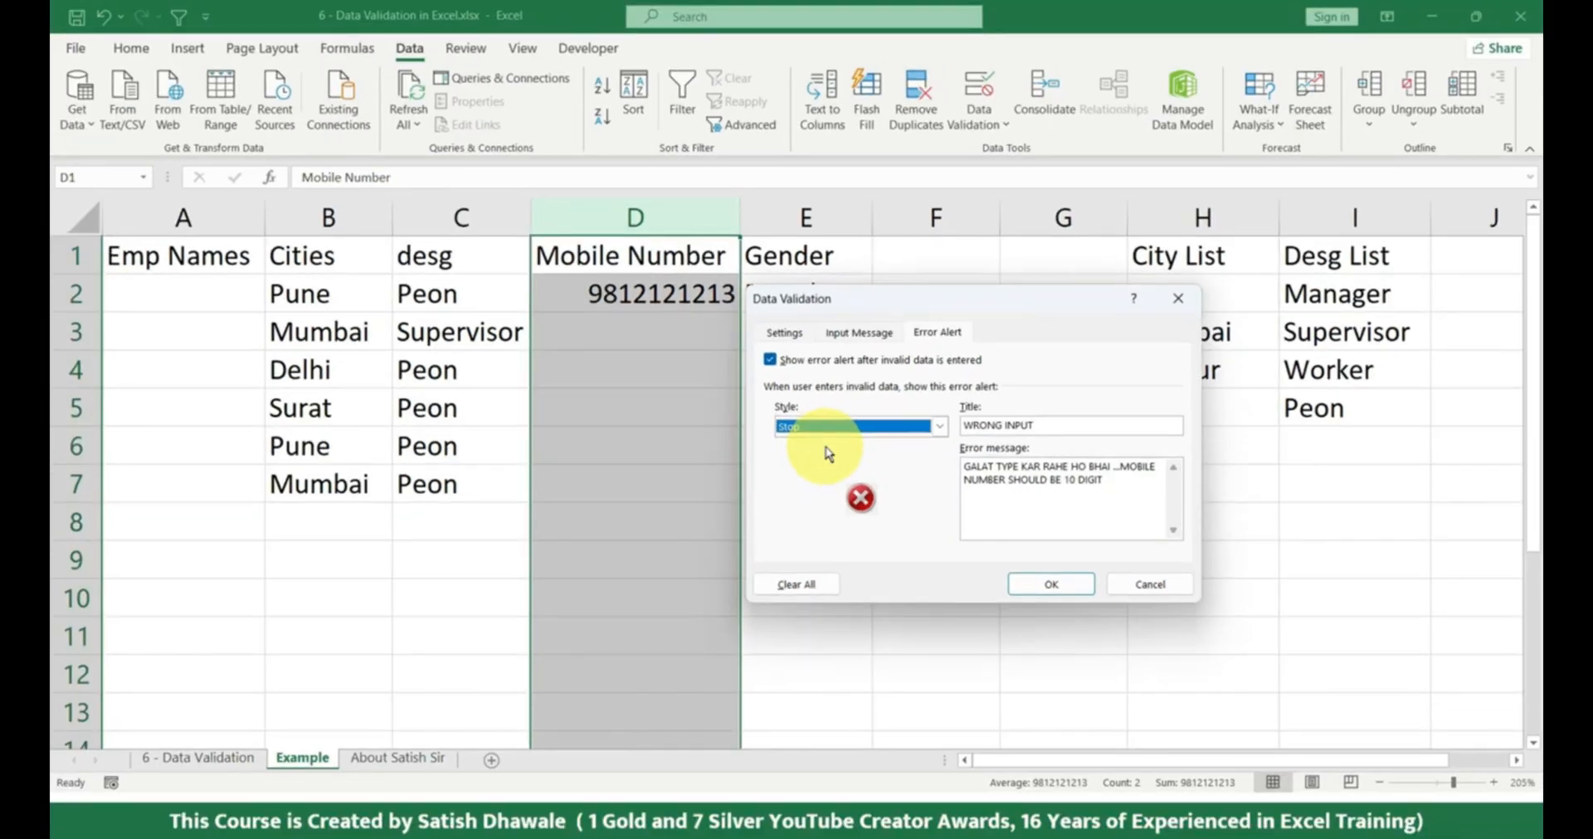
left_click(863, 430)
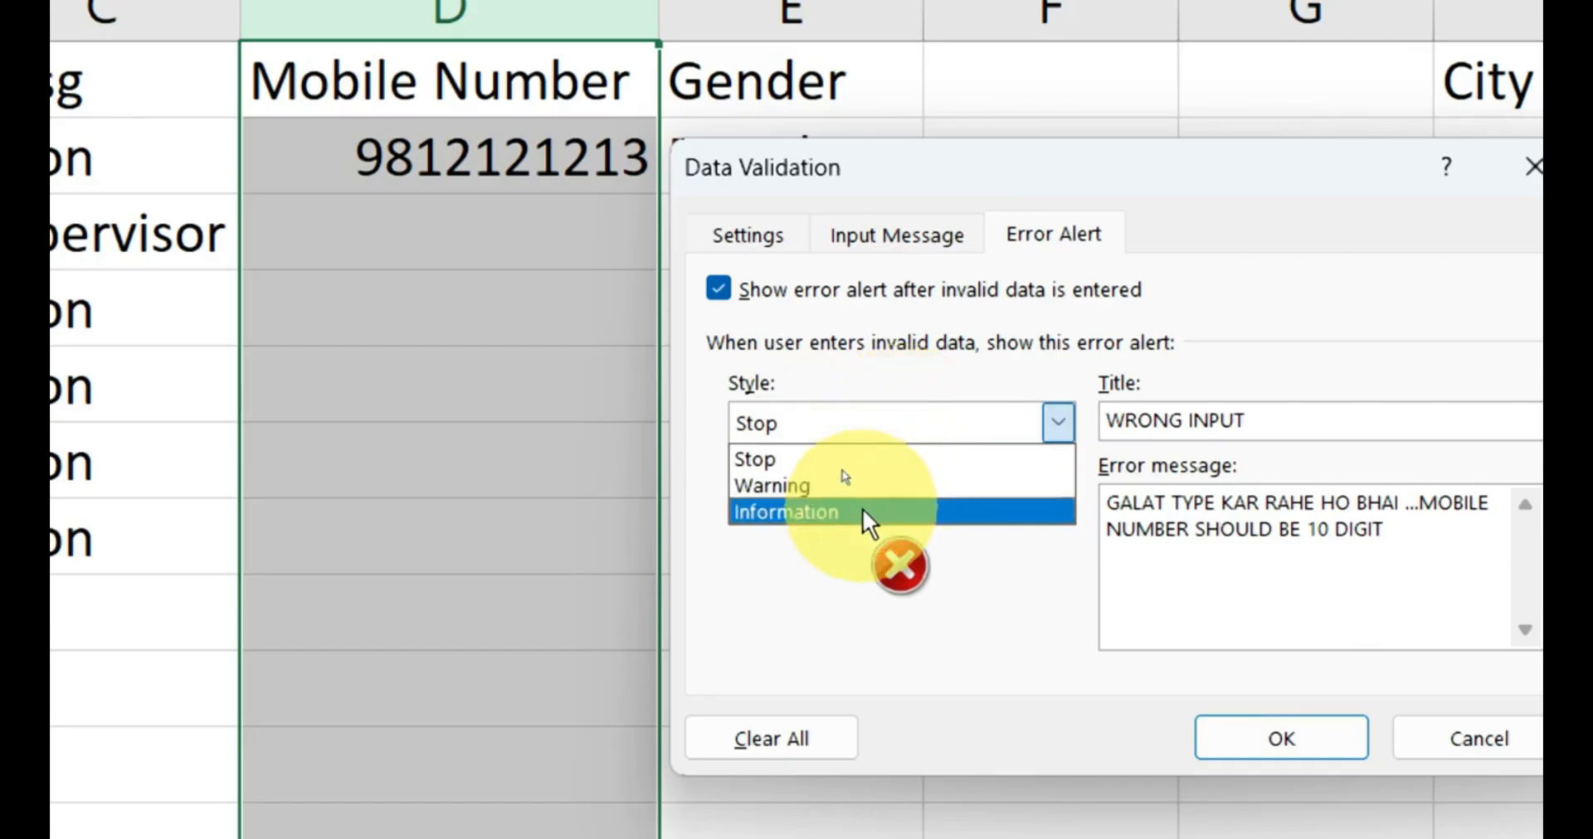
left_click(829, 465)
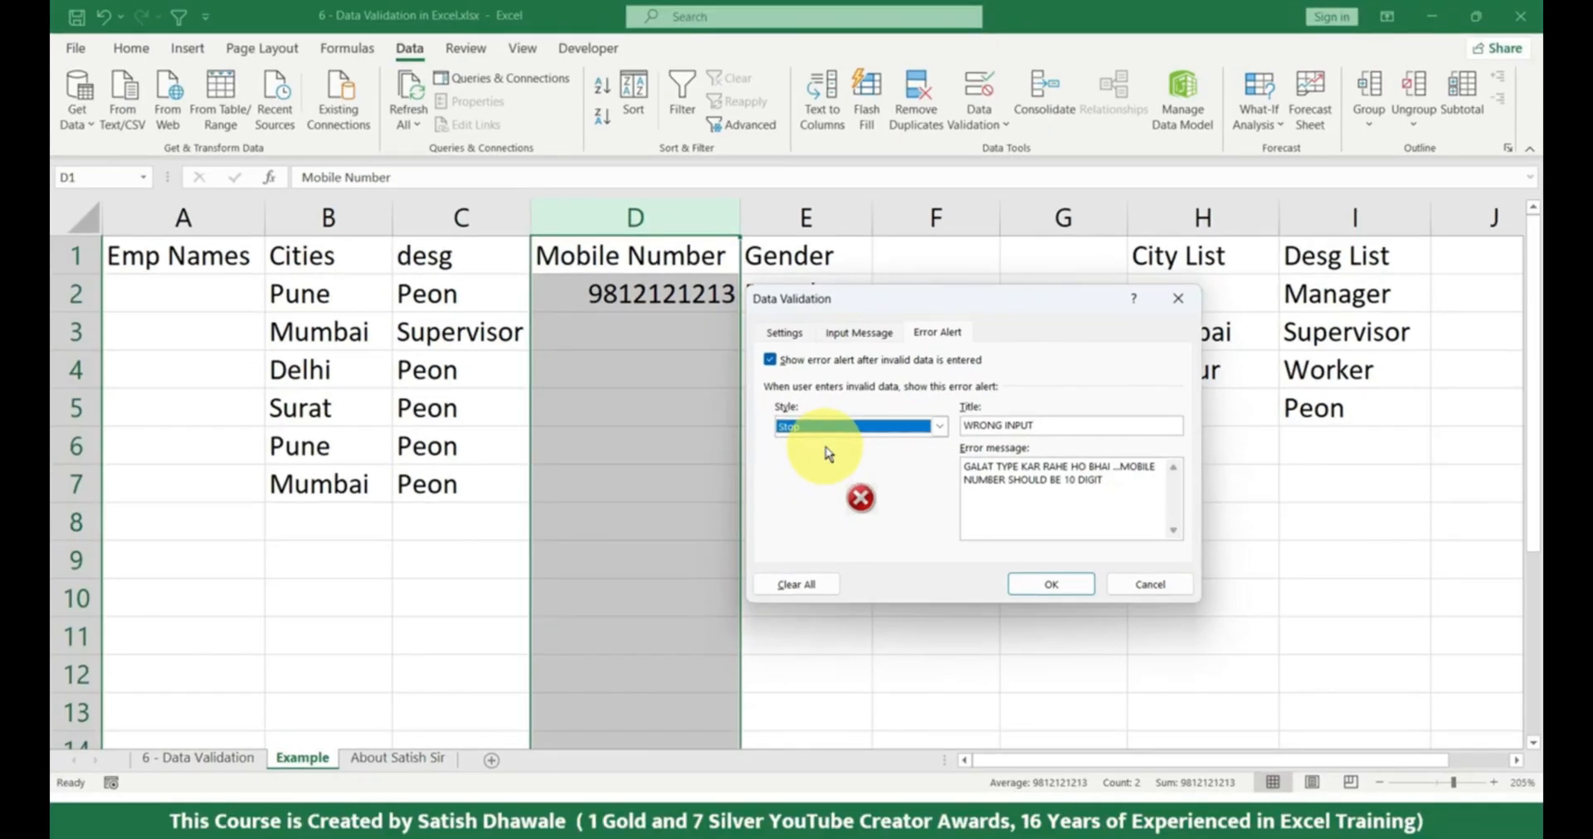
left_click(1054, 585)
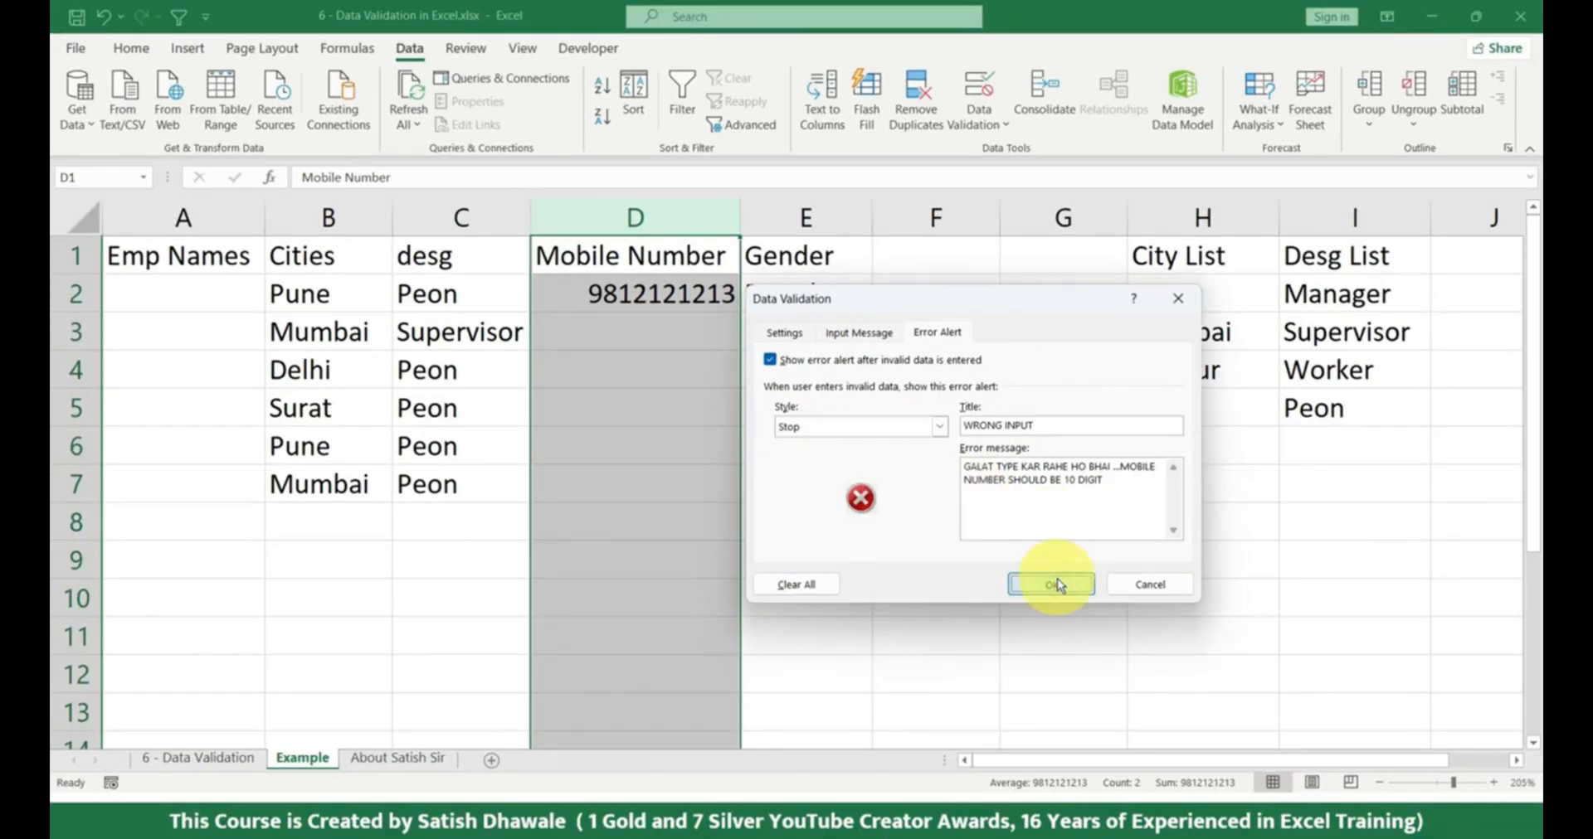
Try entering 65656 in D3 to test the custom error alert.
left_click(617, 326)
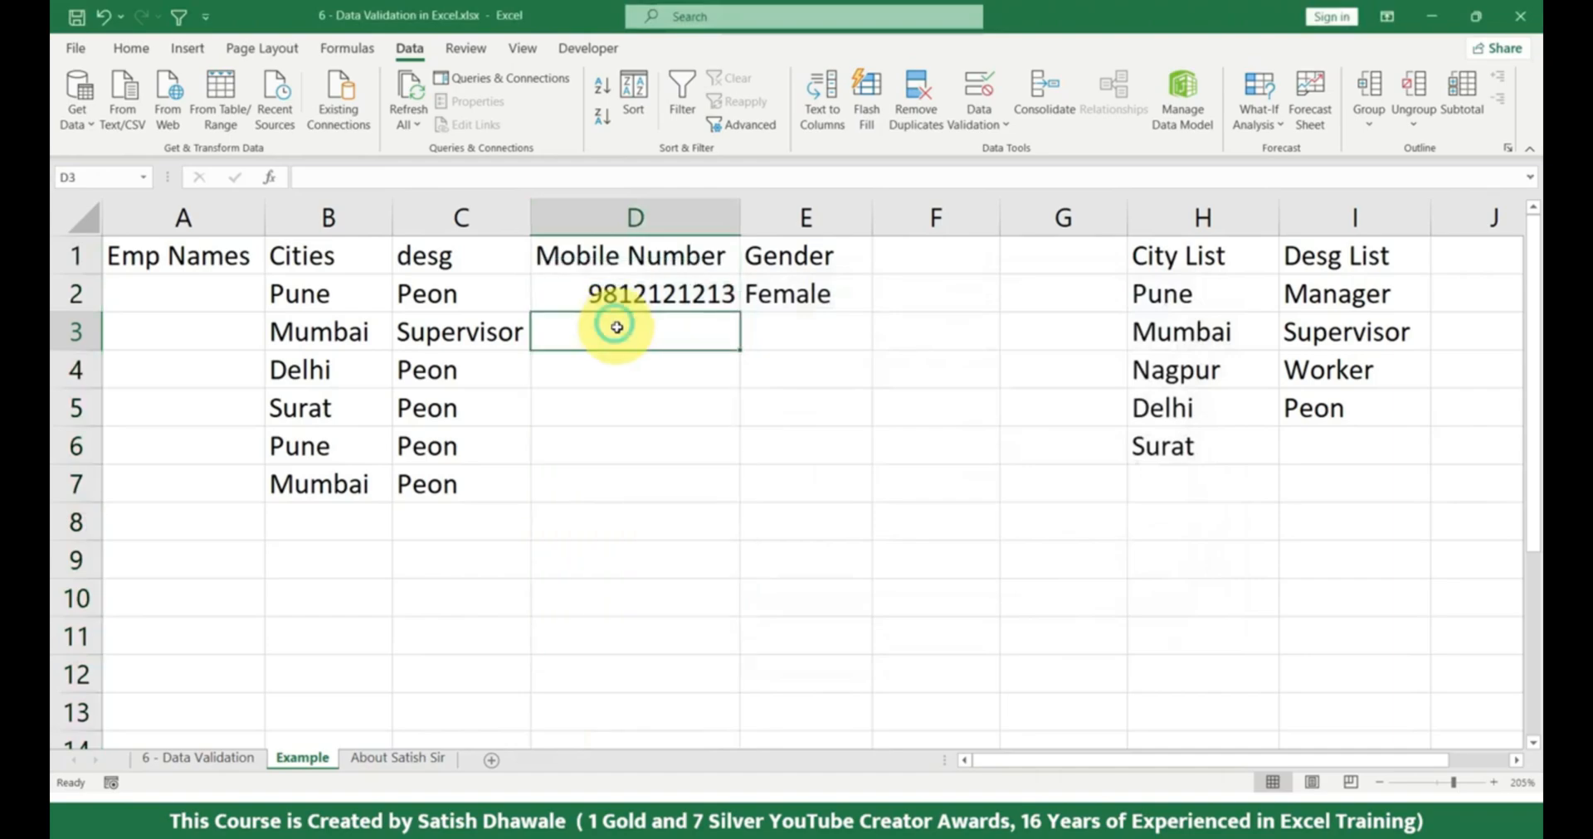
type("65656")
key("Return")
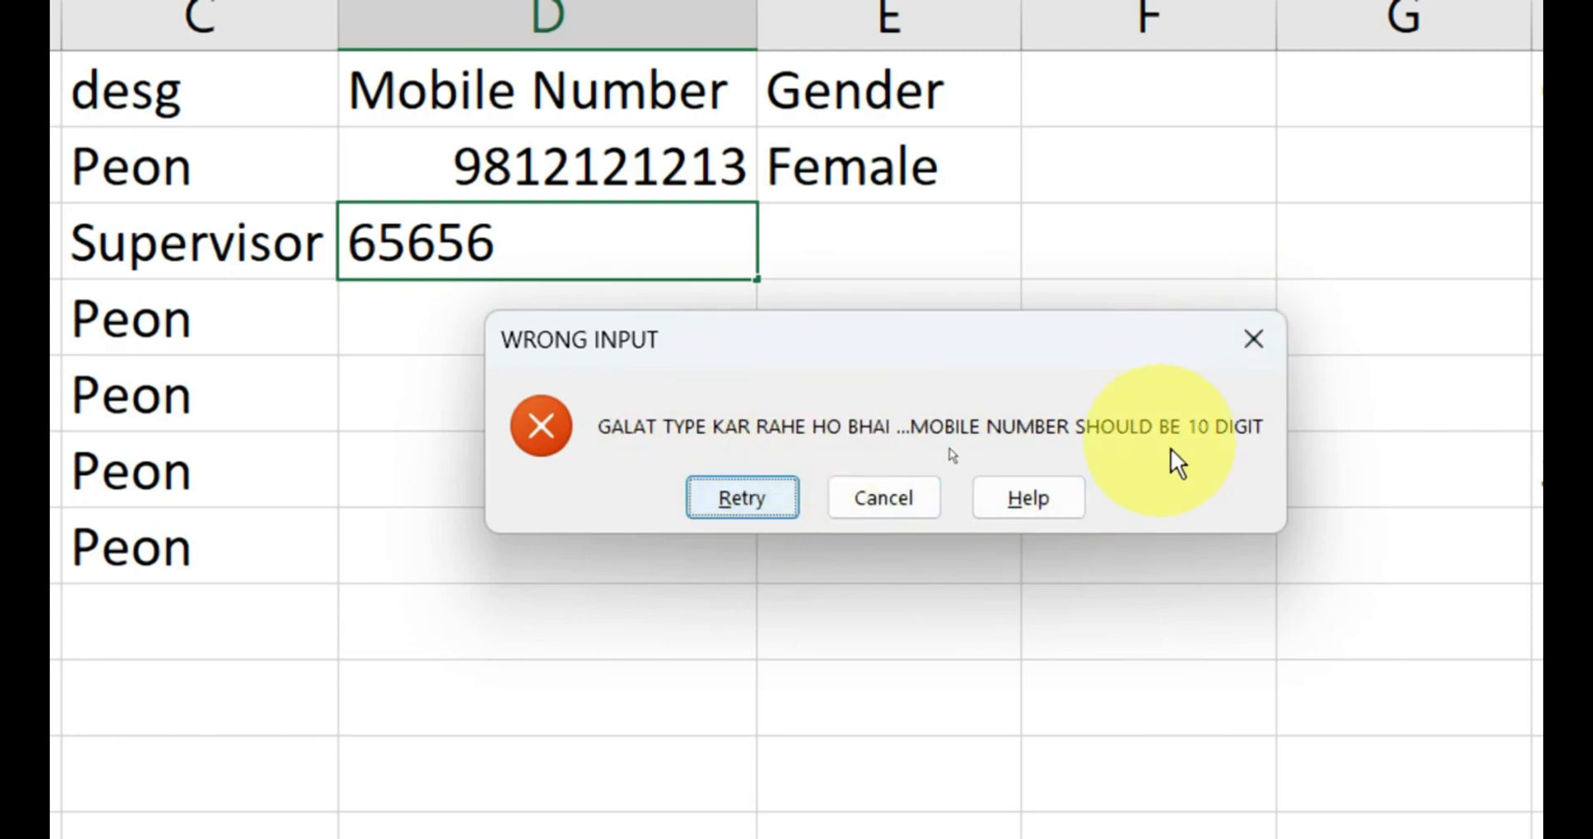
Retry the entry in D3 with a ten-digit mobile number.
left_click(752, 498)
type("123")
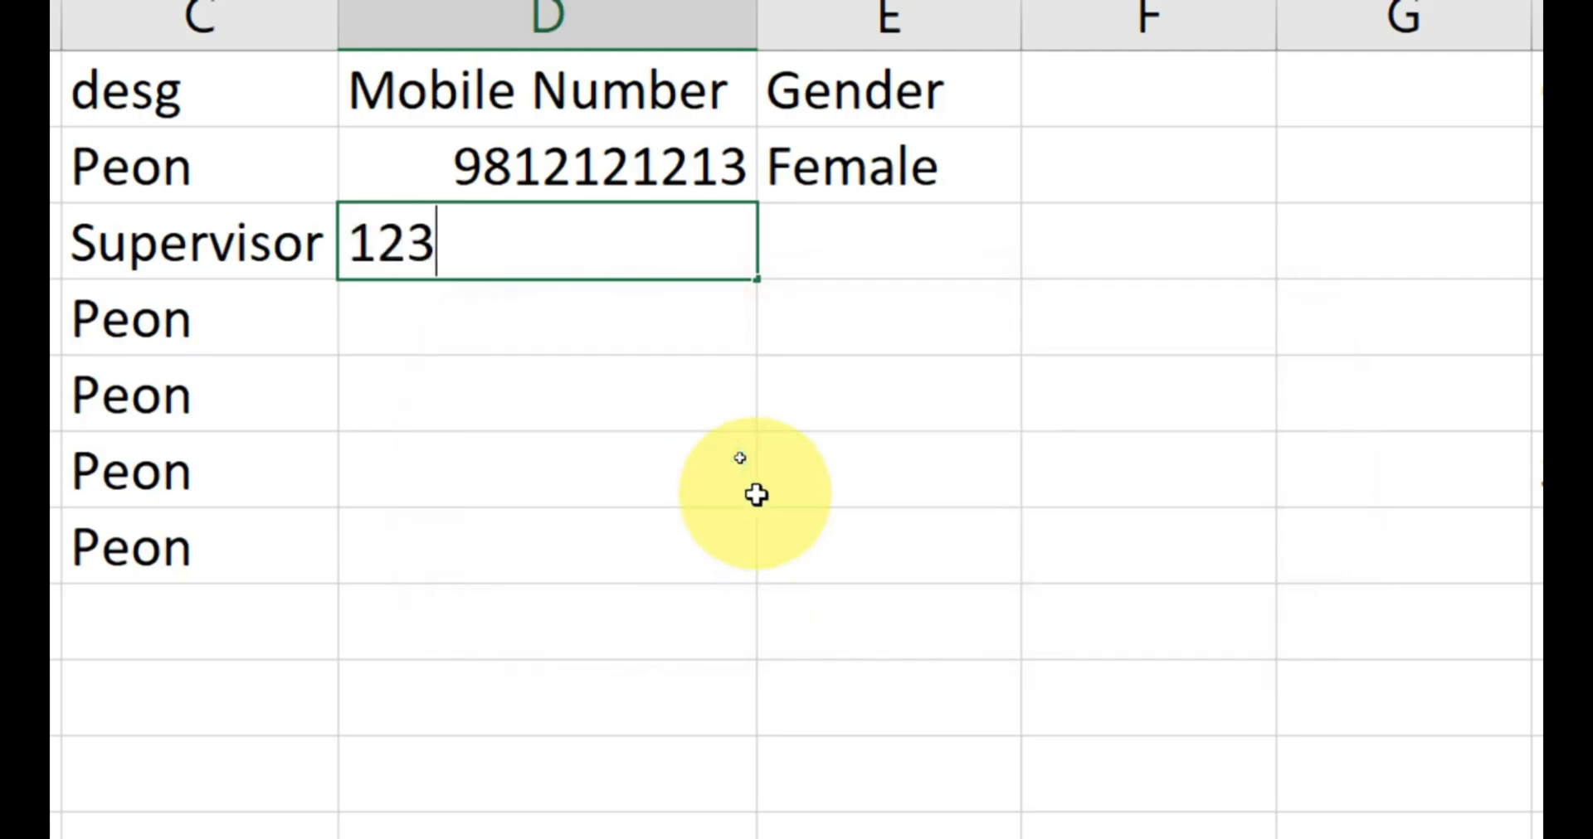
type("4567891")
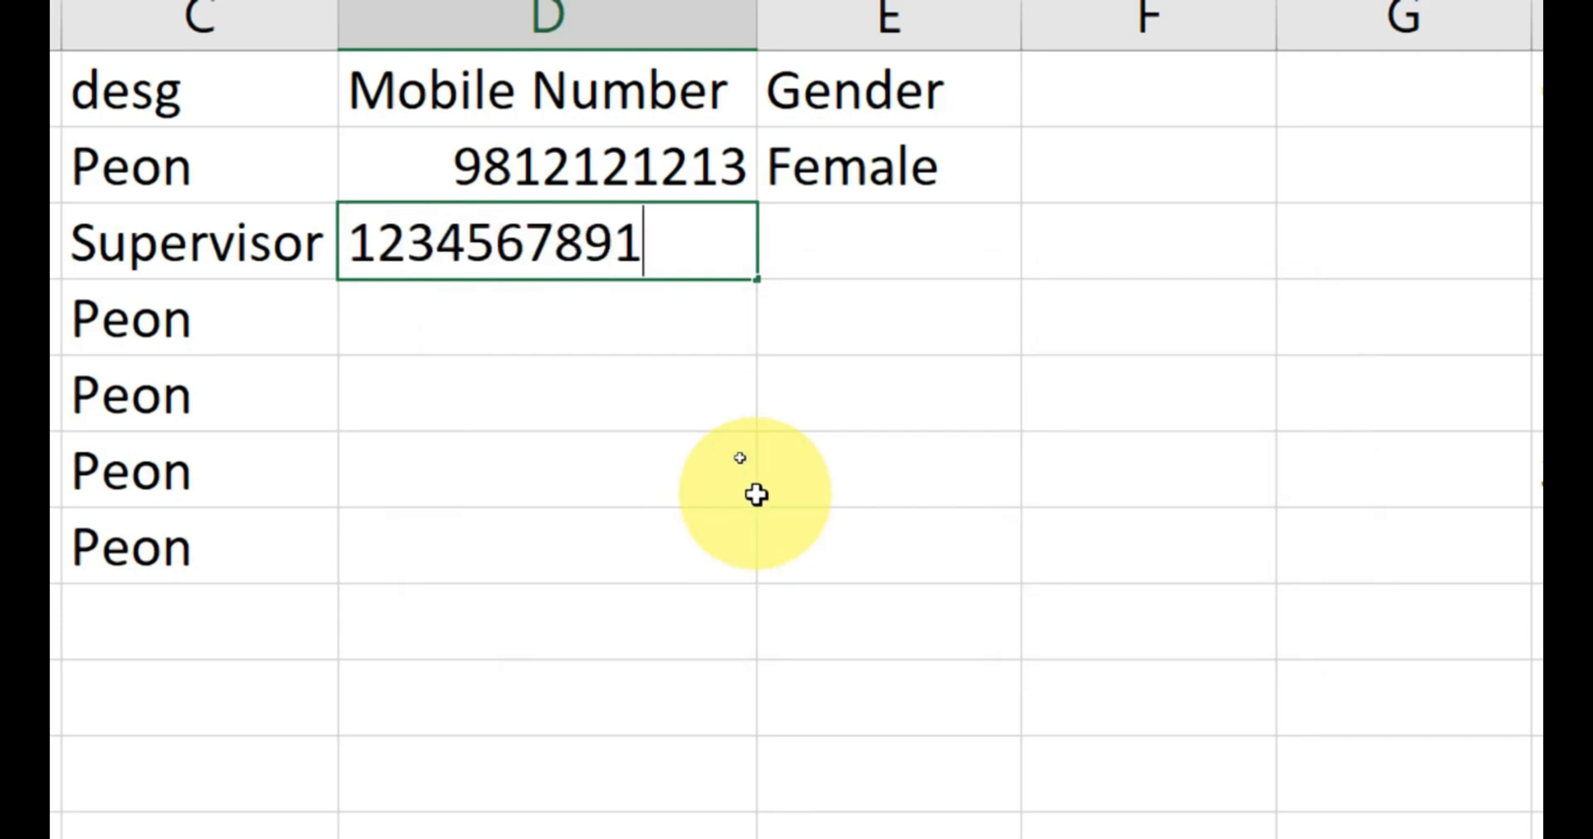
key("Return")
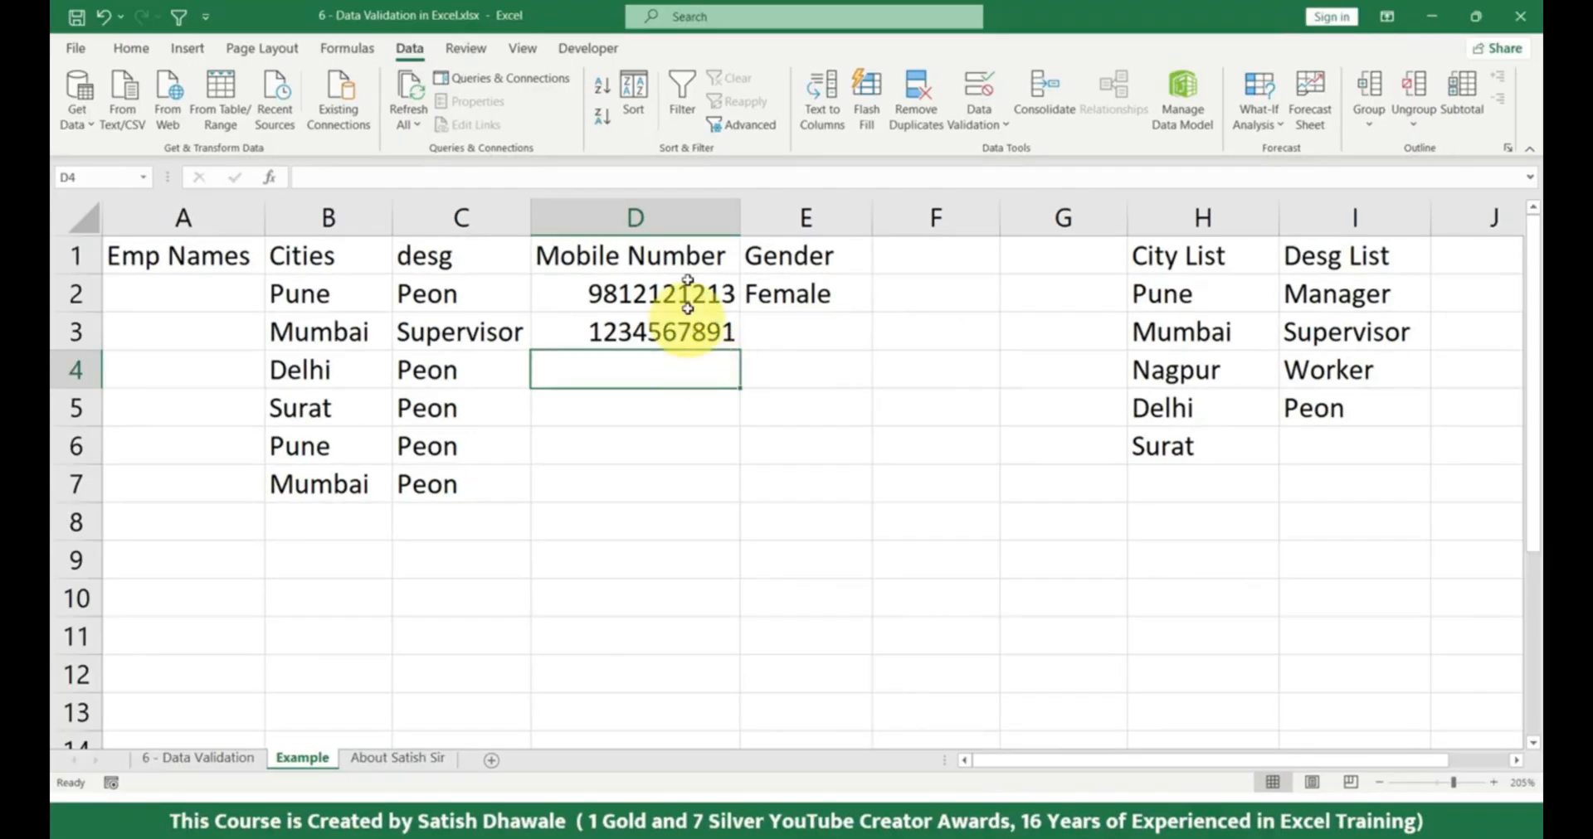
Change the error alert style of column D's data validation to Warning and apply it.
left_click(688, 212)
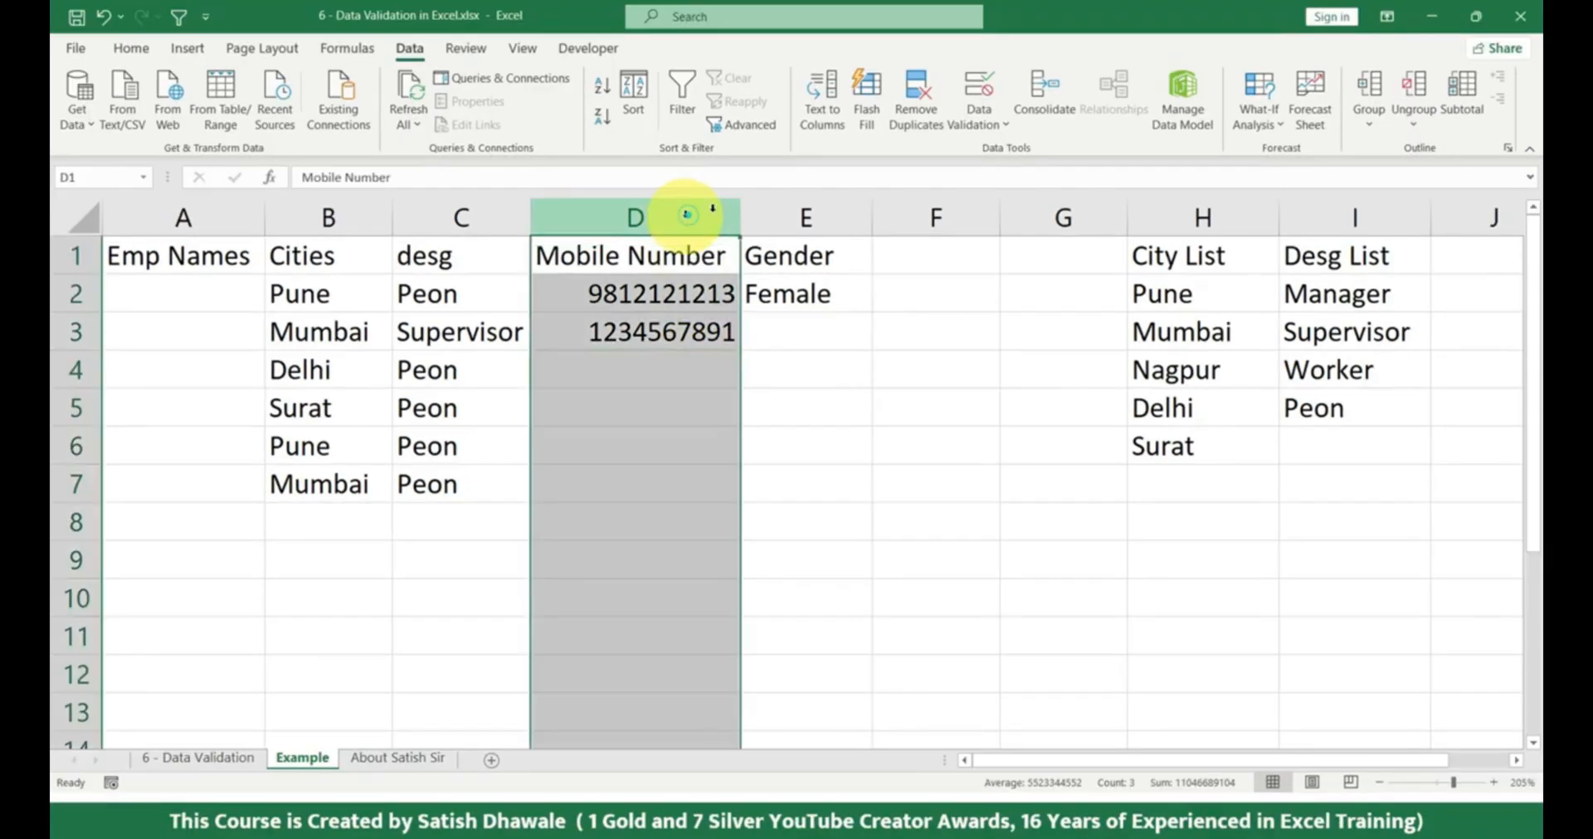
left_click(979, 91)
left_click(871, 425)
left_click(843, 458)
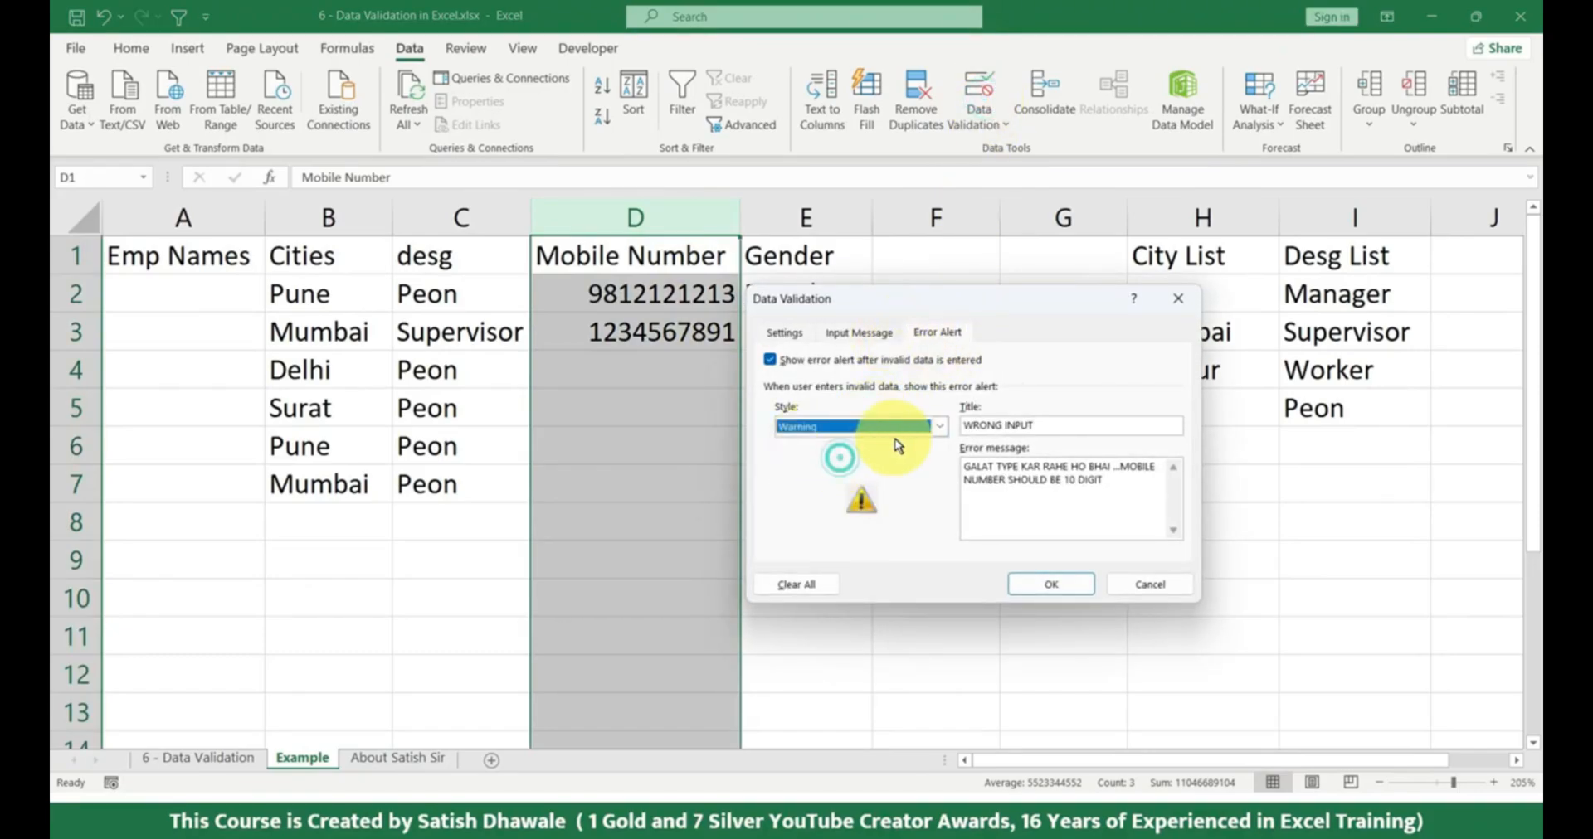
left_click(1047, 584)
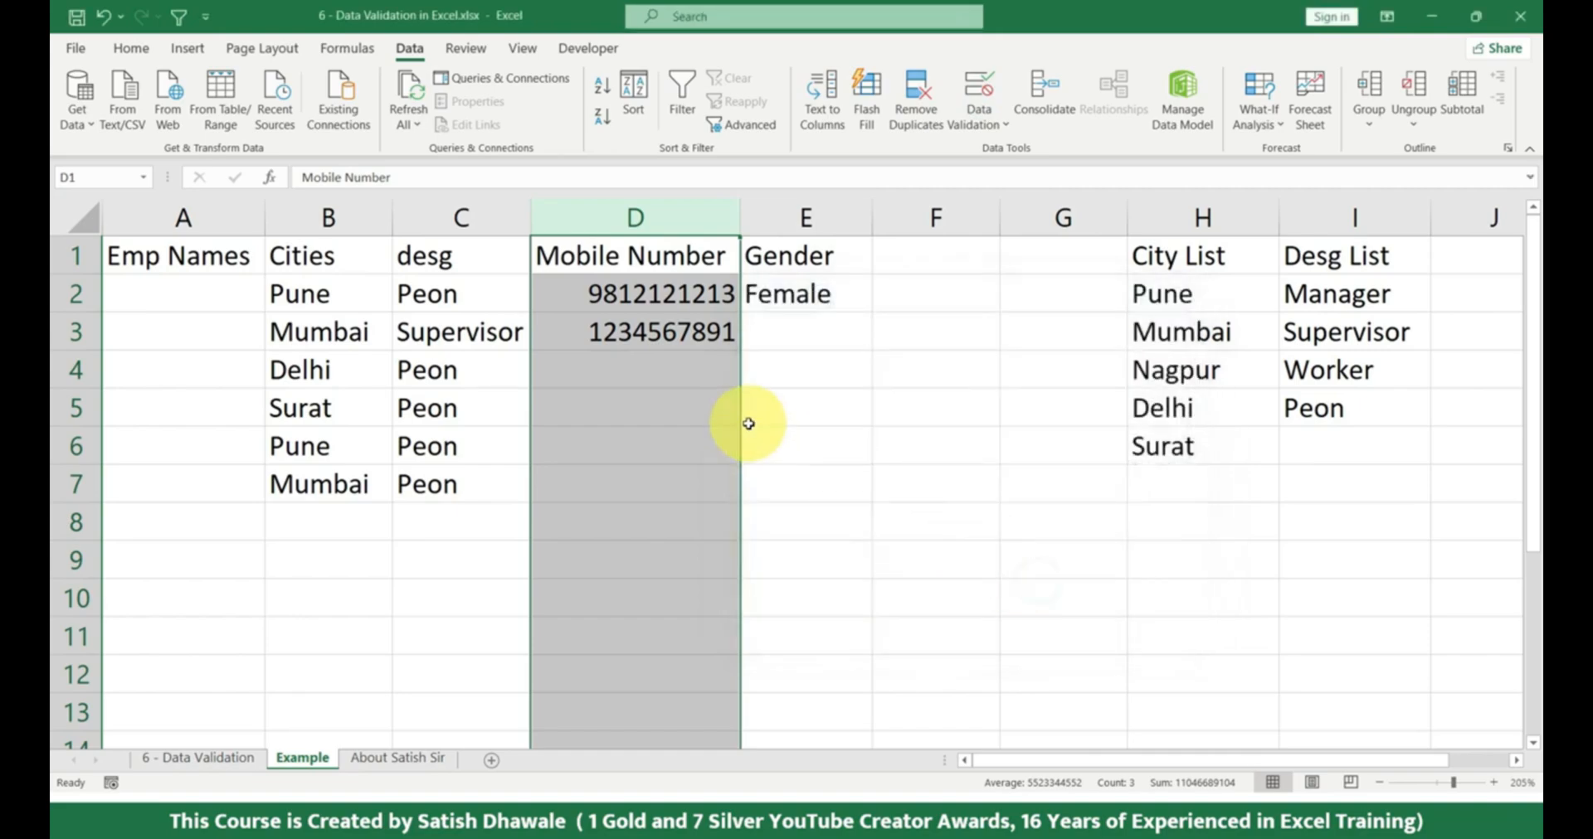
Try entering 4545 in D4 to test the warning alert, and decline to continue with it.
left_click(711, 380)
type("4545")
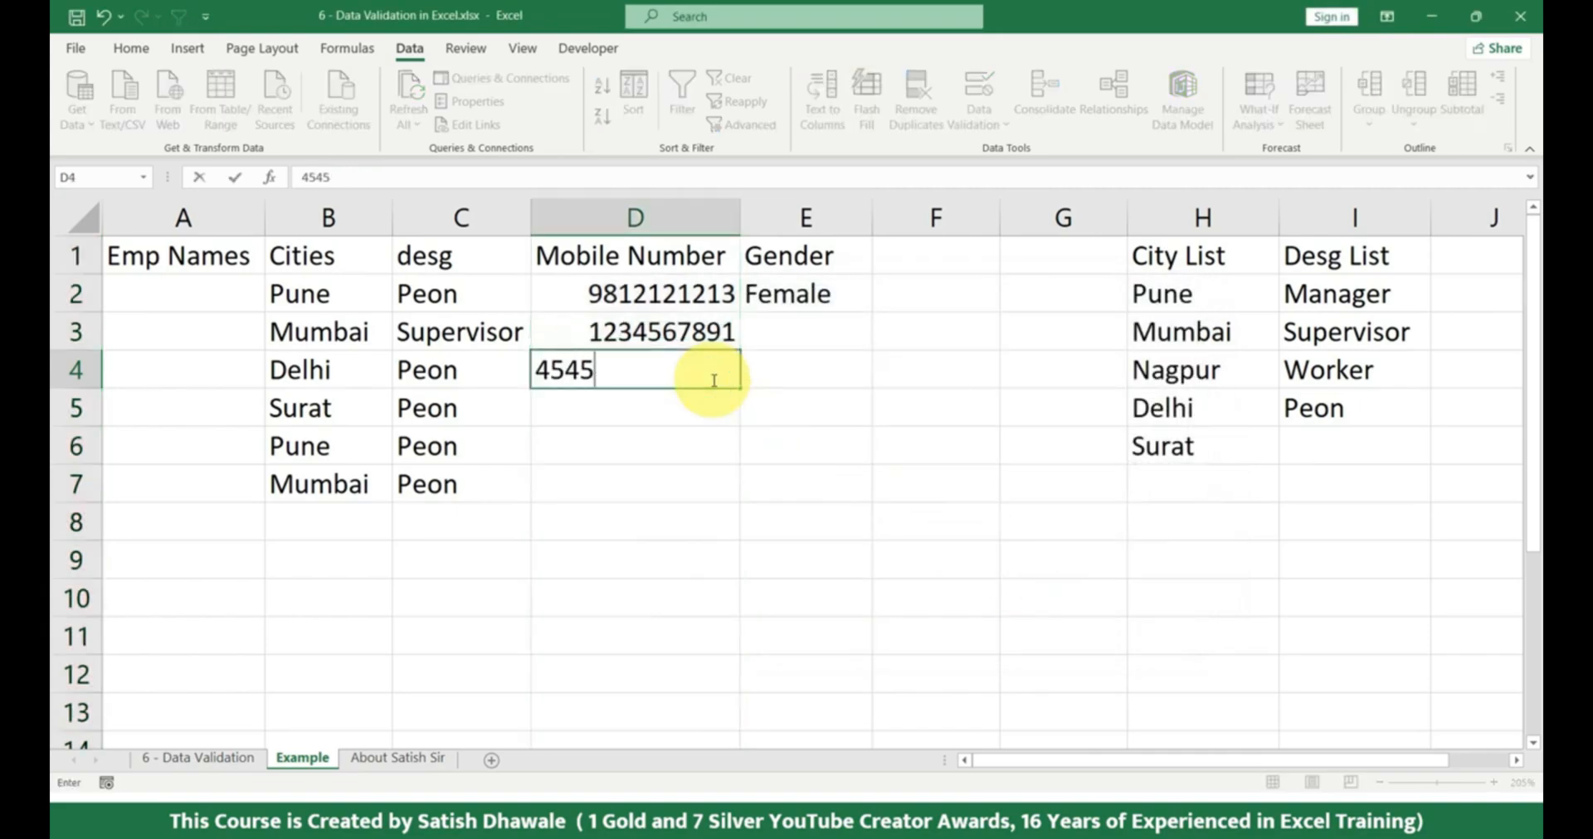
key("Return")
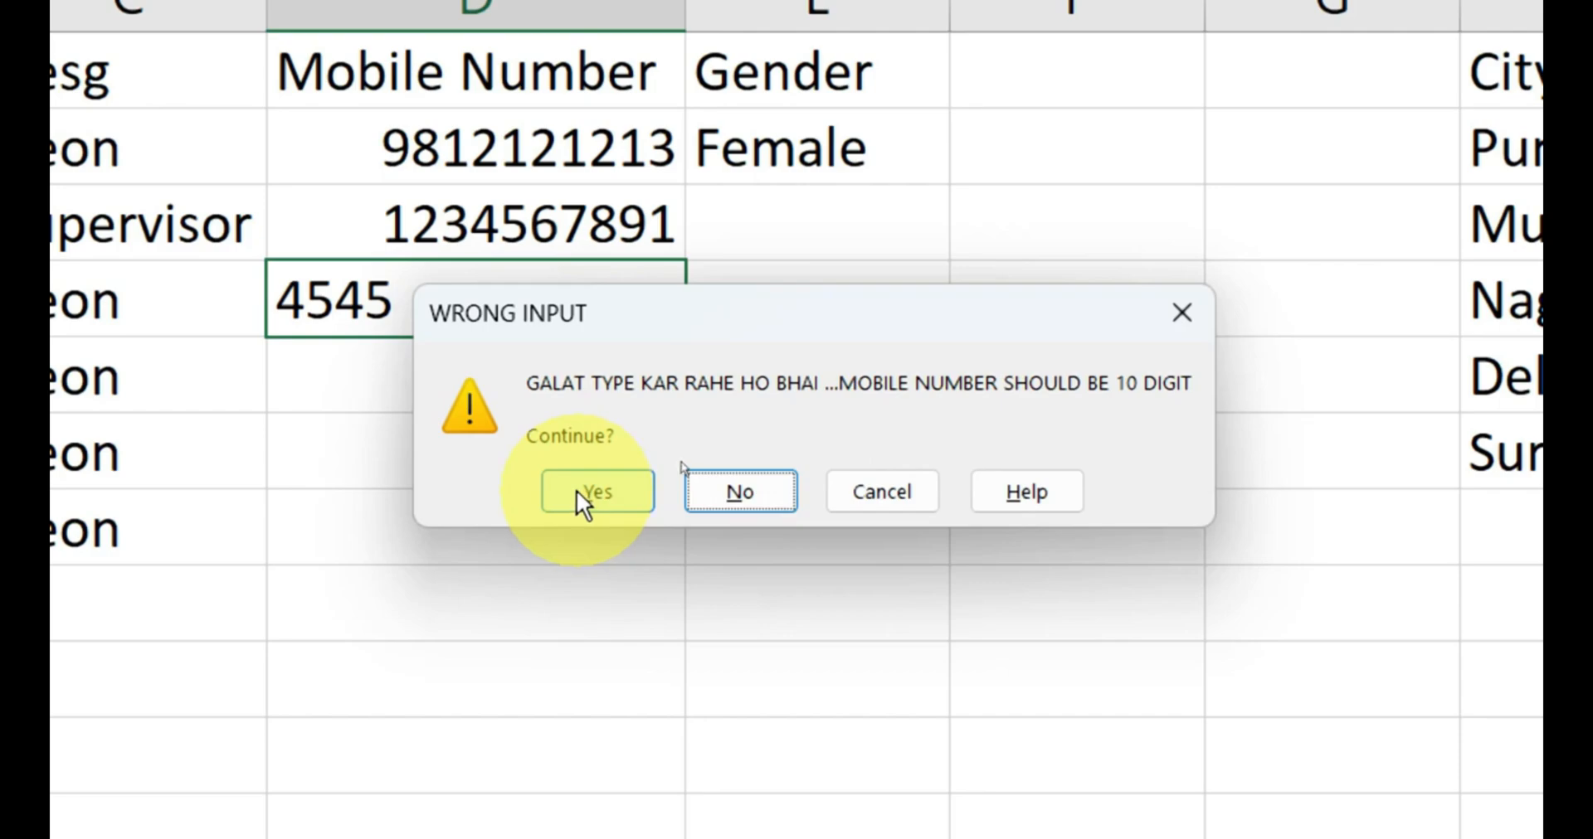
left_click(749, 490)
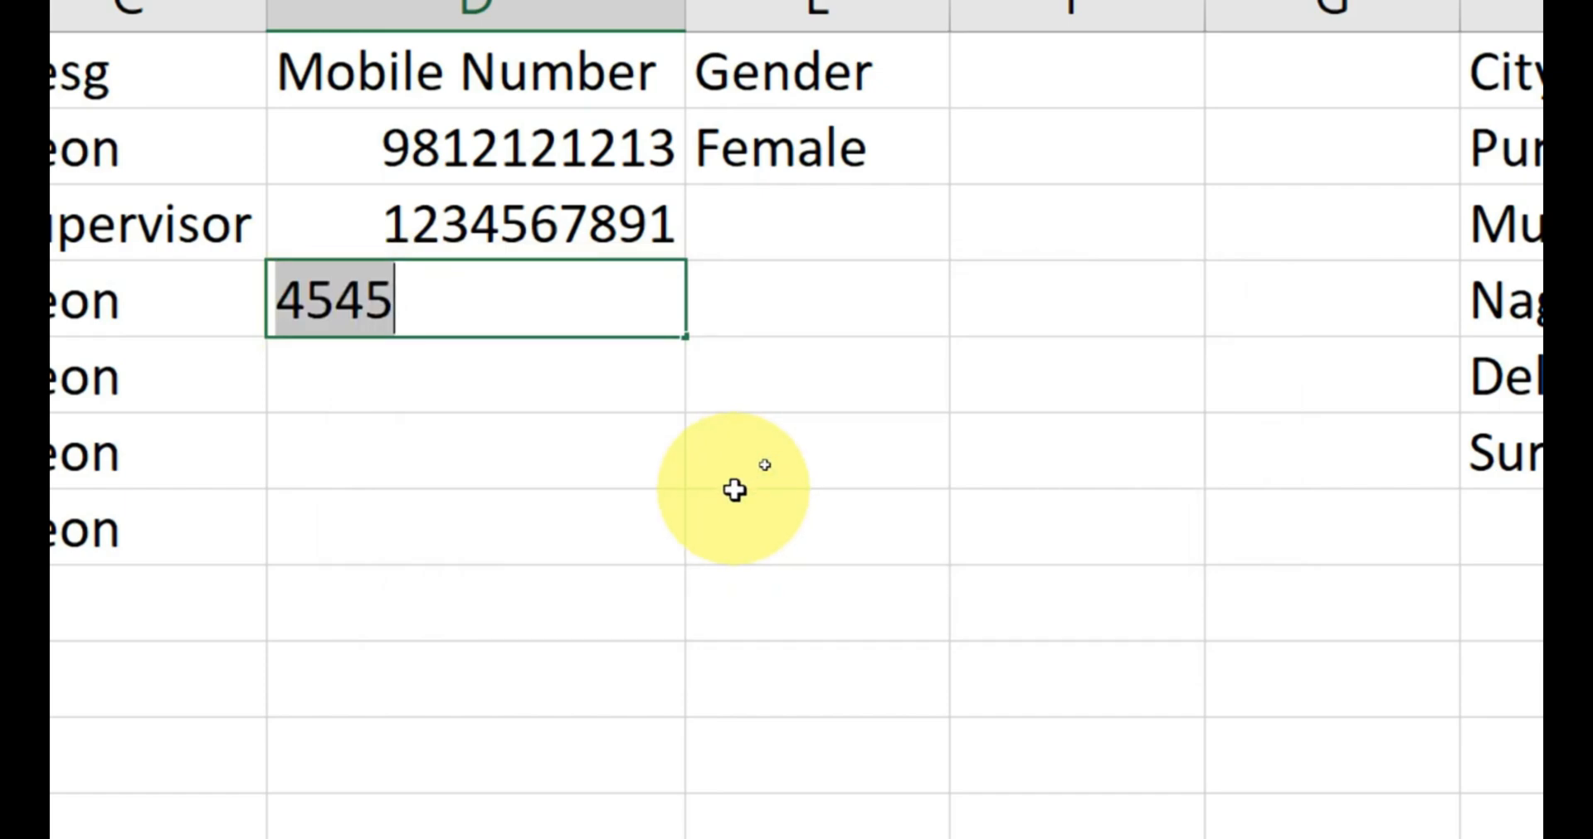
Replace the entry in D4 with a seven-digit number and choose to continue despite the warning.
type("4565525")
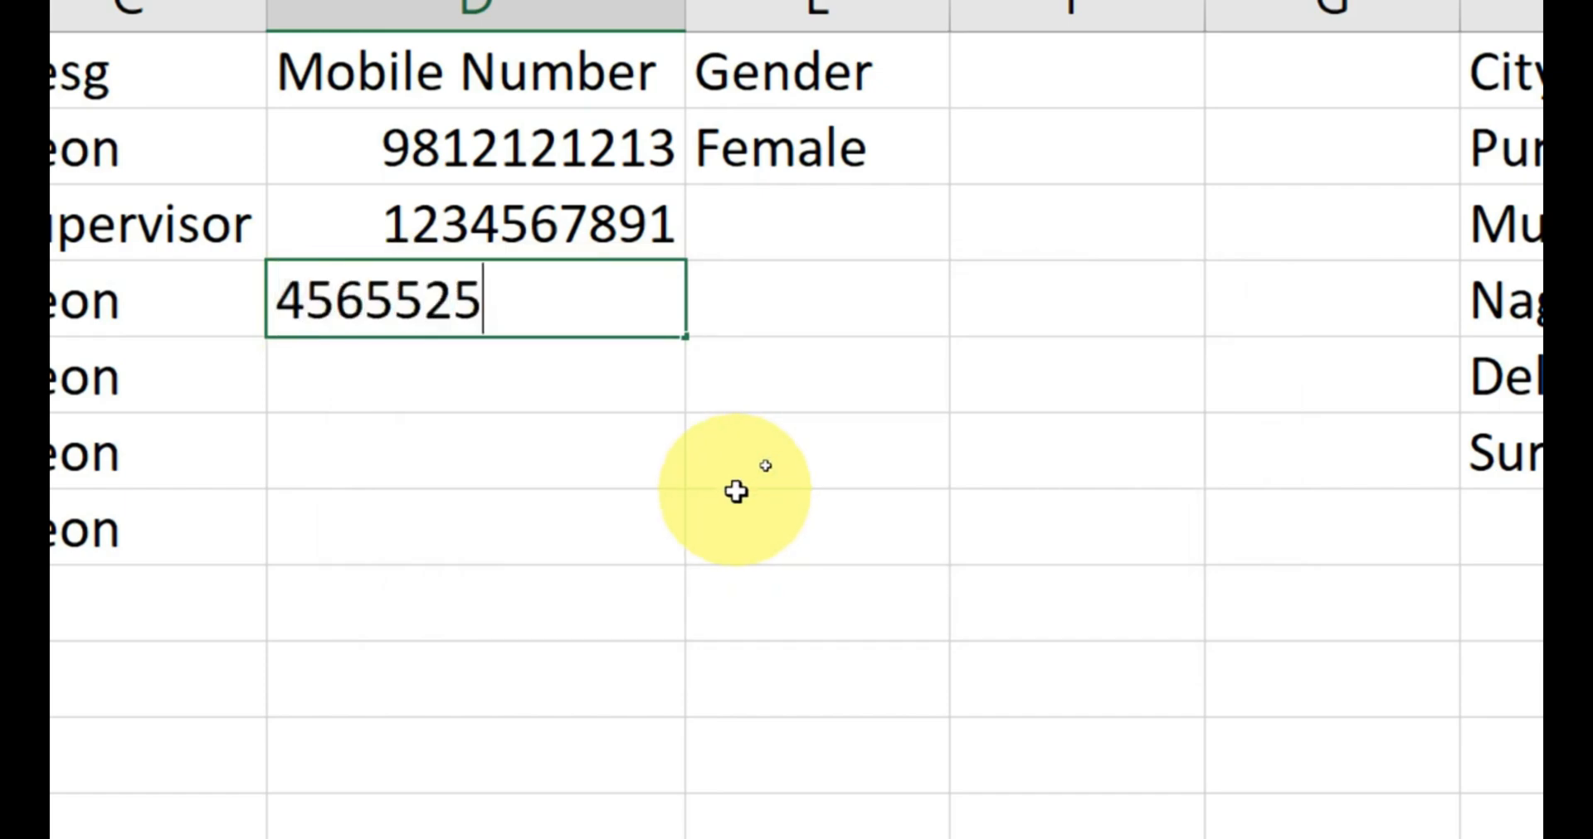
key("Return")
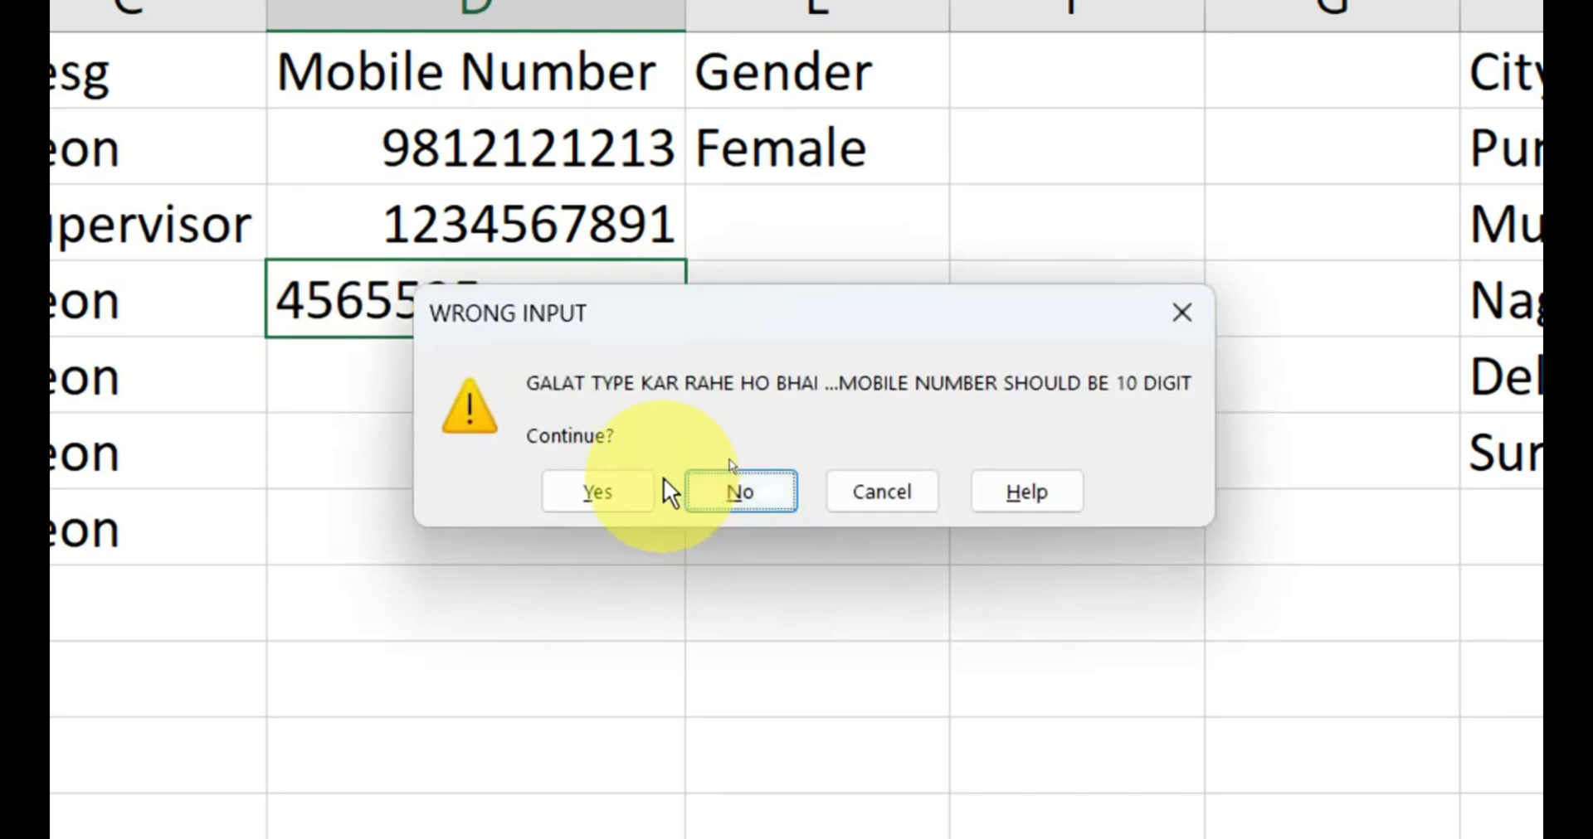
left_click(612, 496)
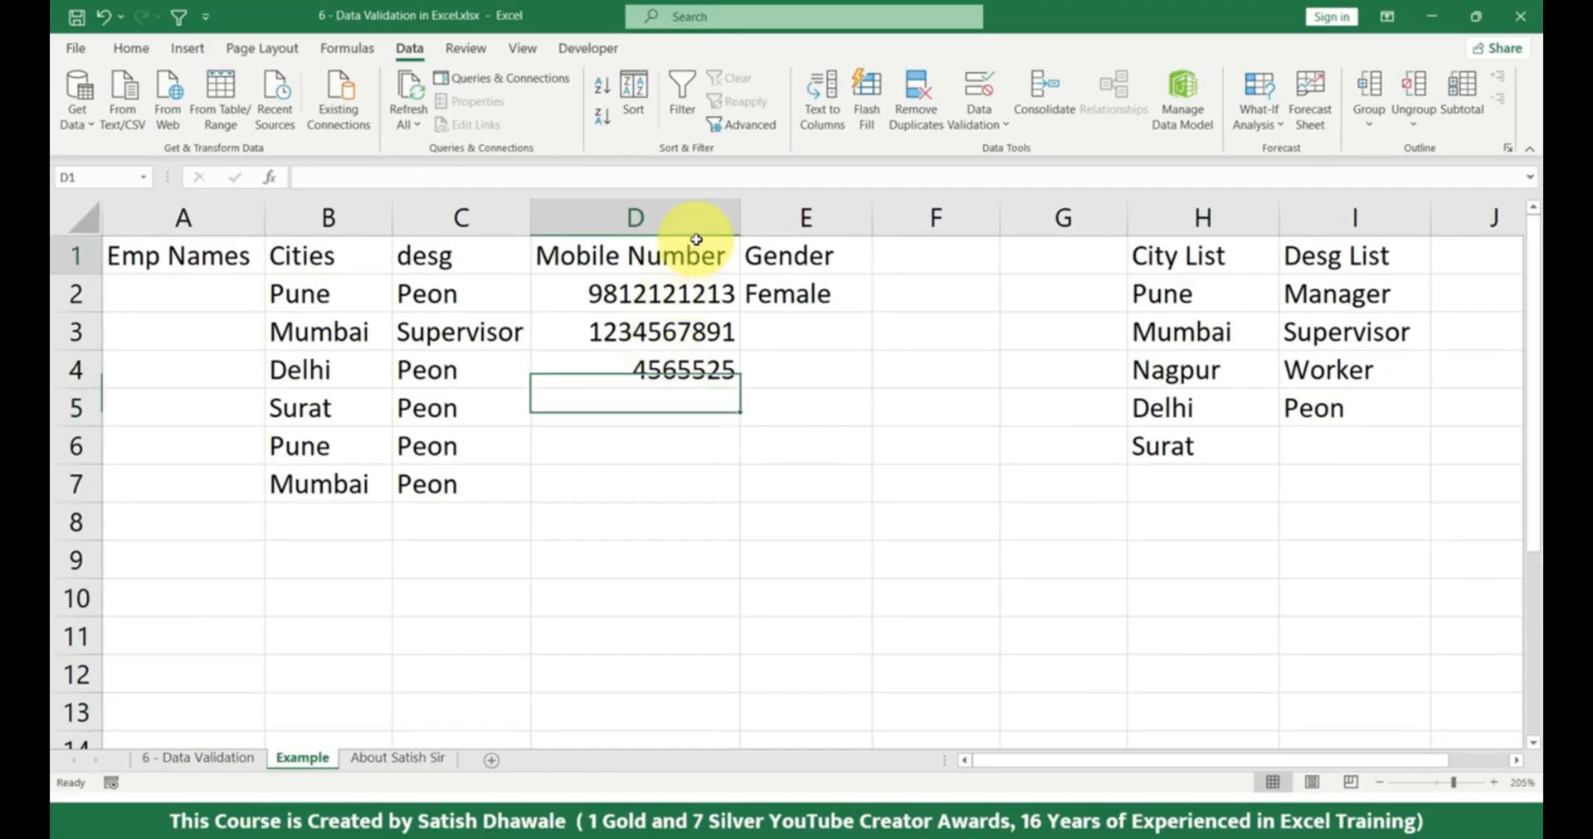
Change the error alert style of the whole Mobile Number column to Information and apply it.
left_click(696, 240)
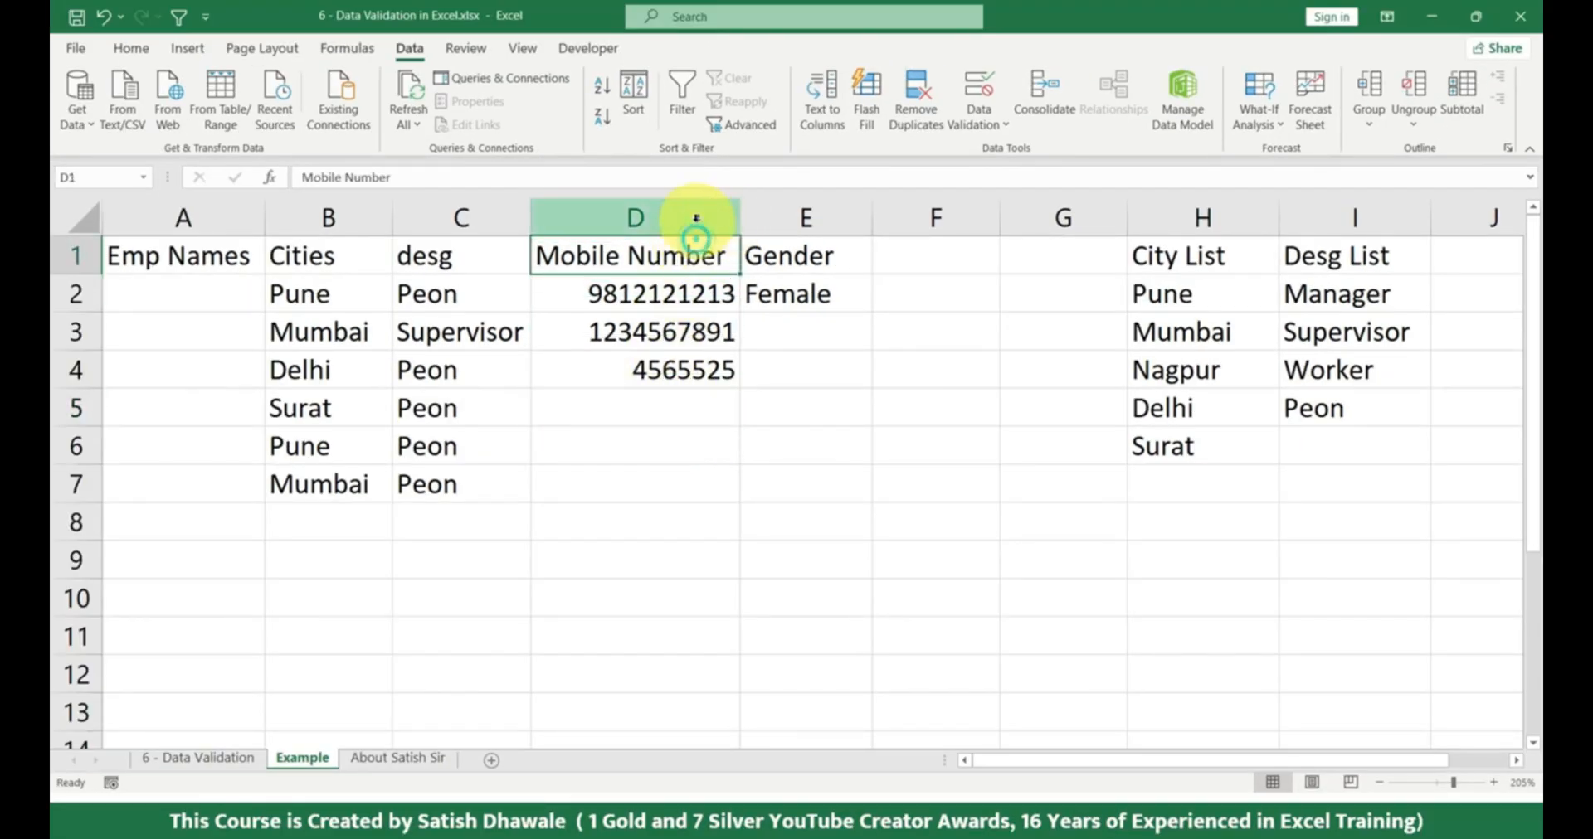
key("ctrl+space")
left_click(978, 123)
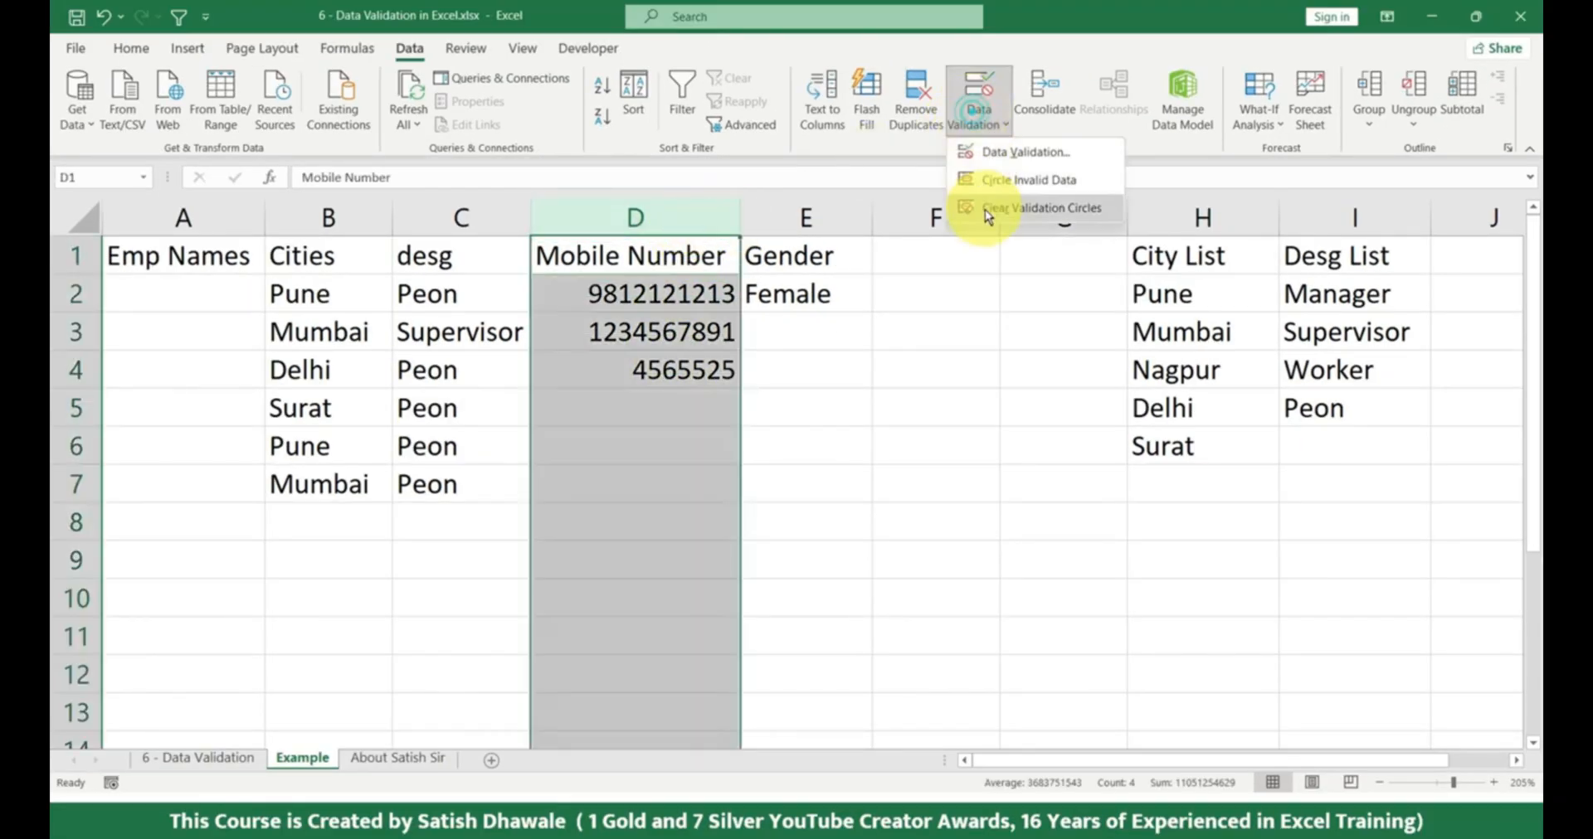
left_click(1024, 151)
left_click(857, 426)
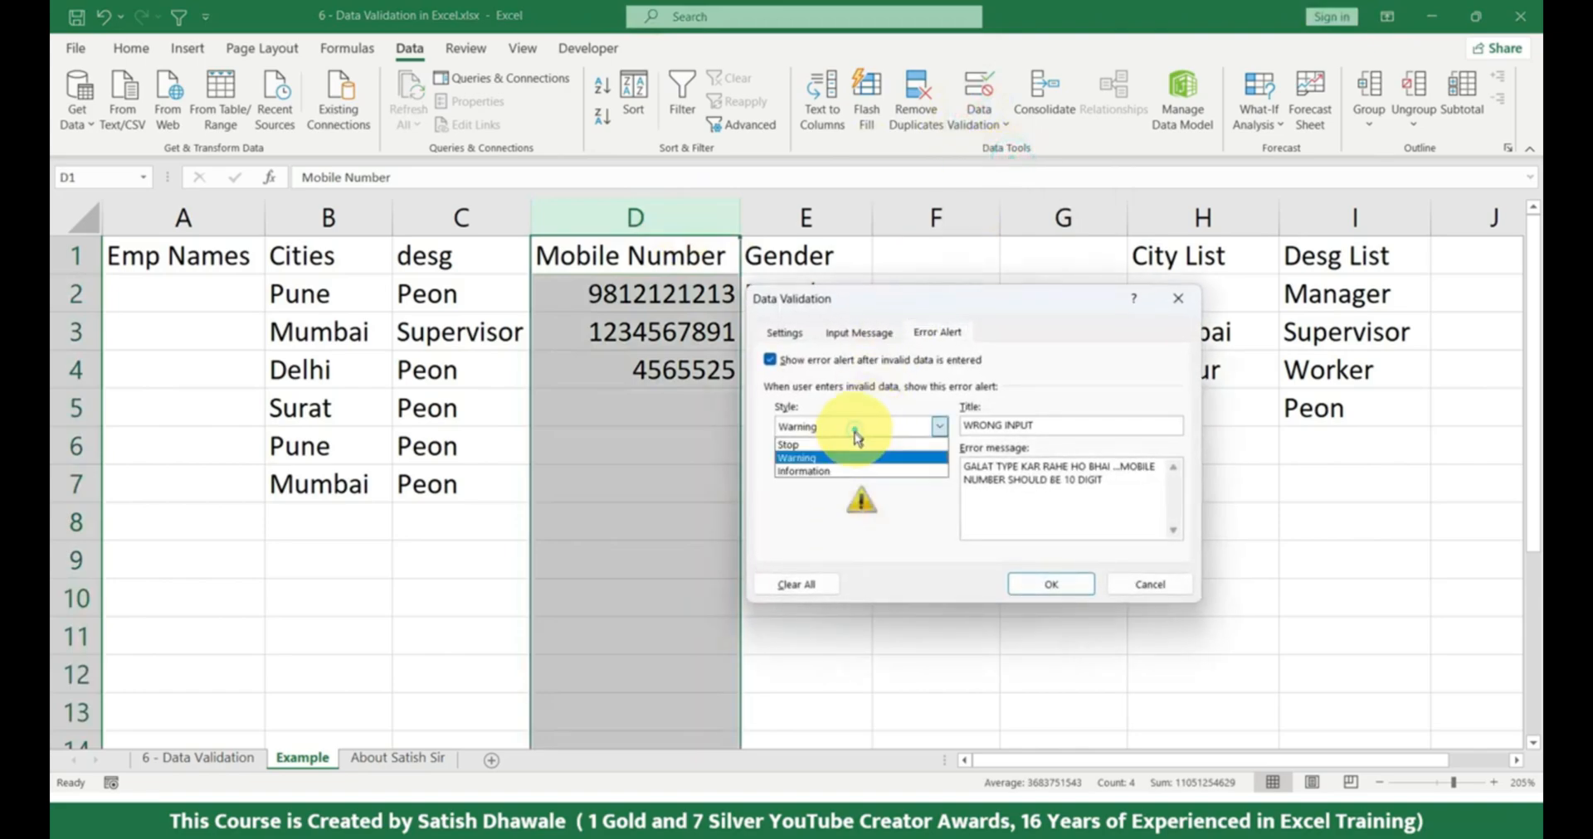
left_click(836, 470)
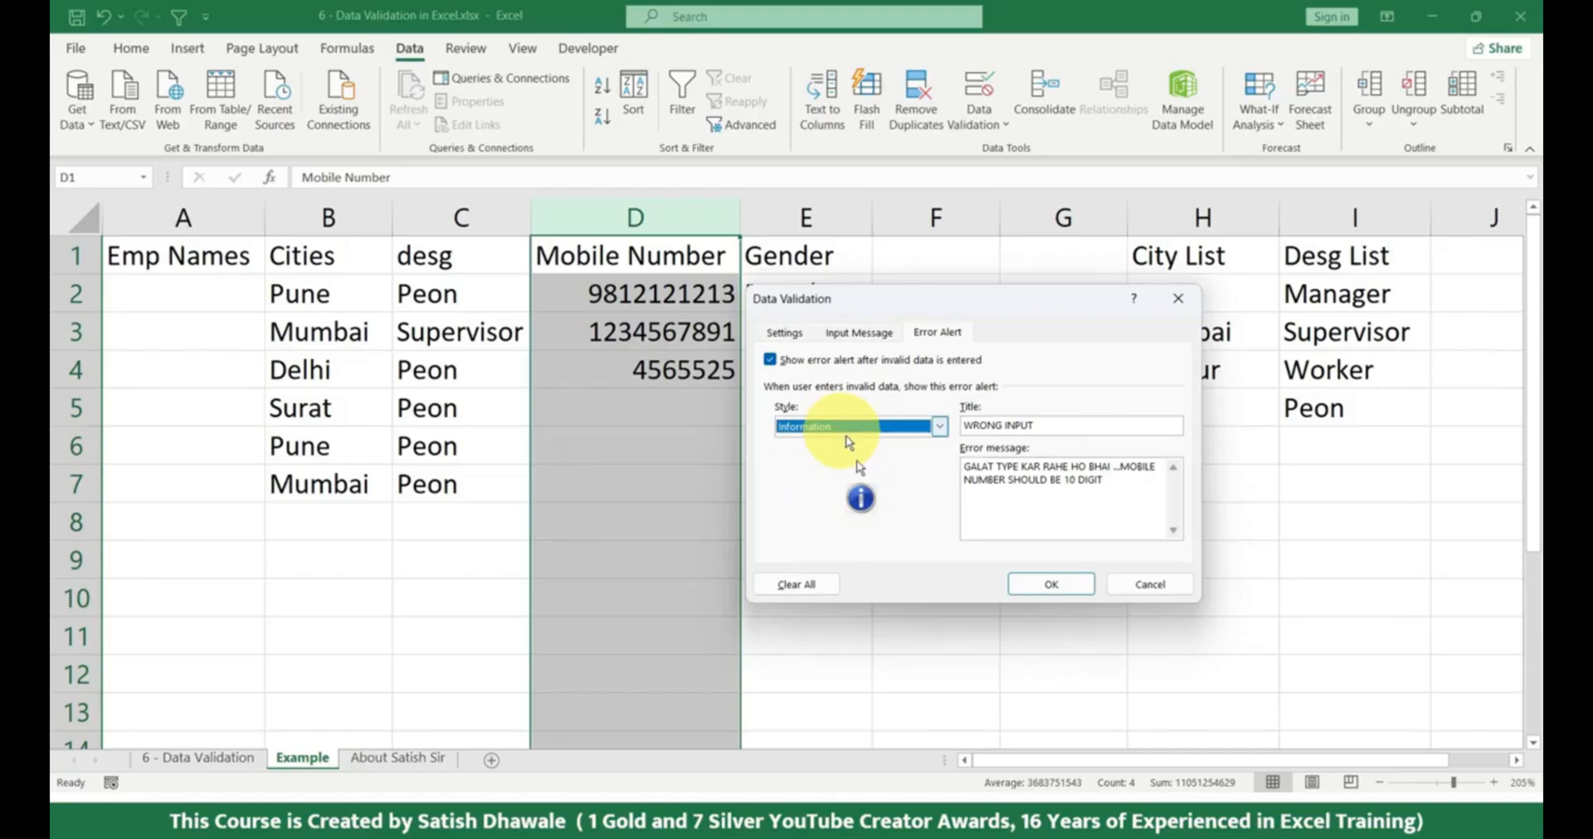
left_click(1028, 584)
Try entering 5454 in D5 to test the information alert, and cancel the entry.
left_click(694, 427)
type("5454")
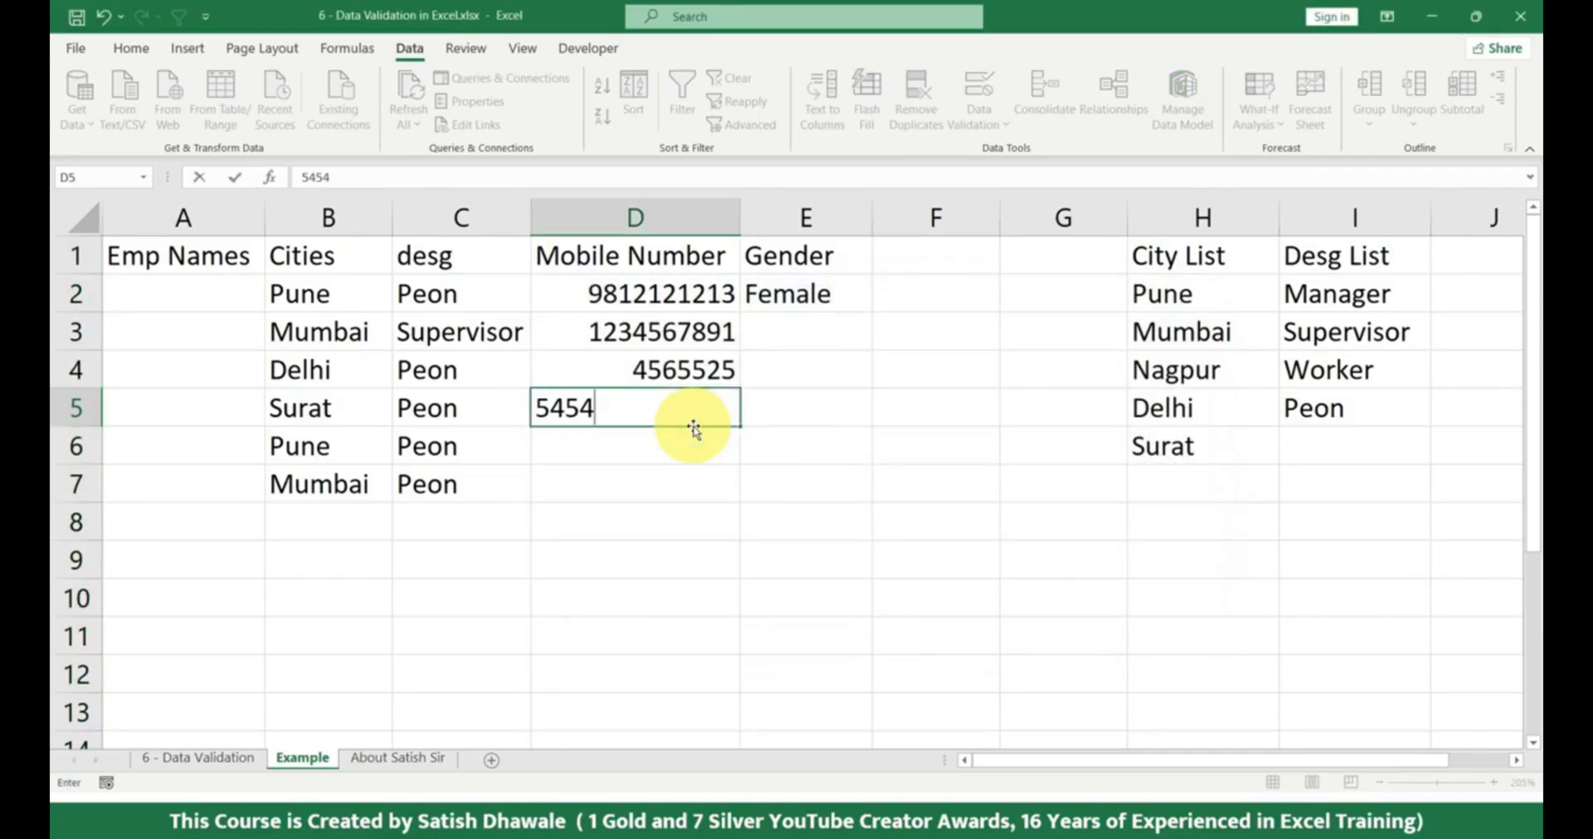
key("Return")
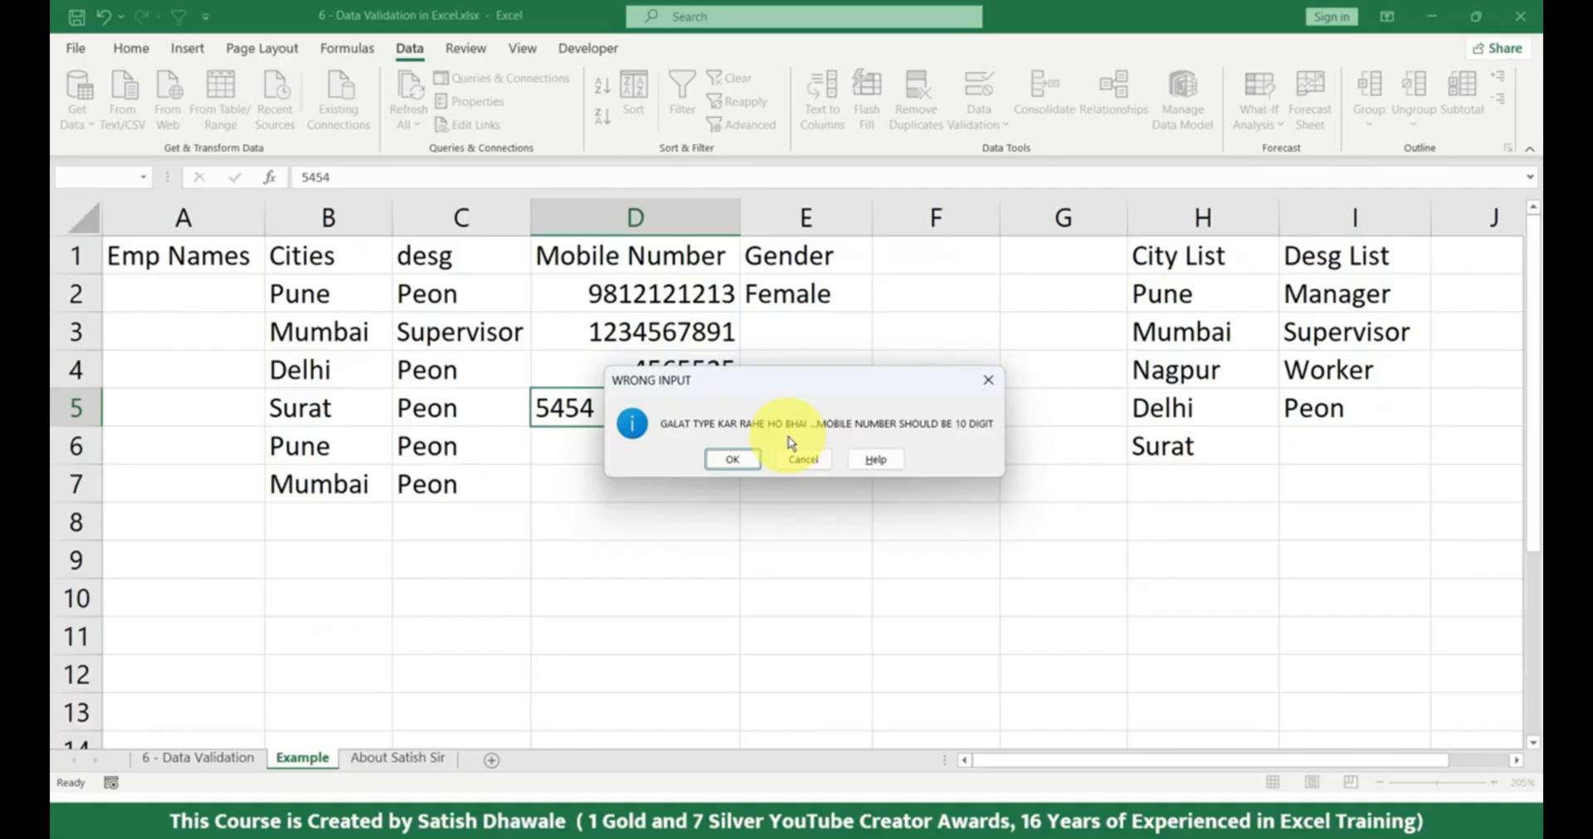
left_click(798, 457)
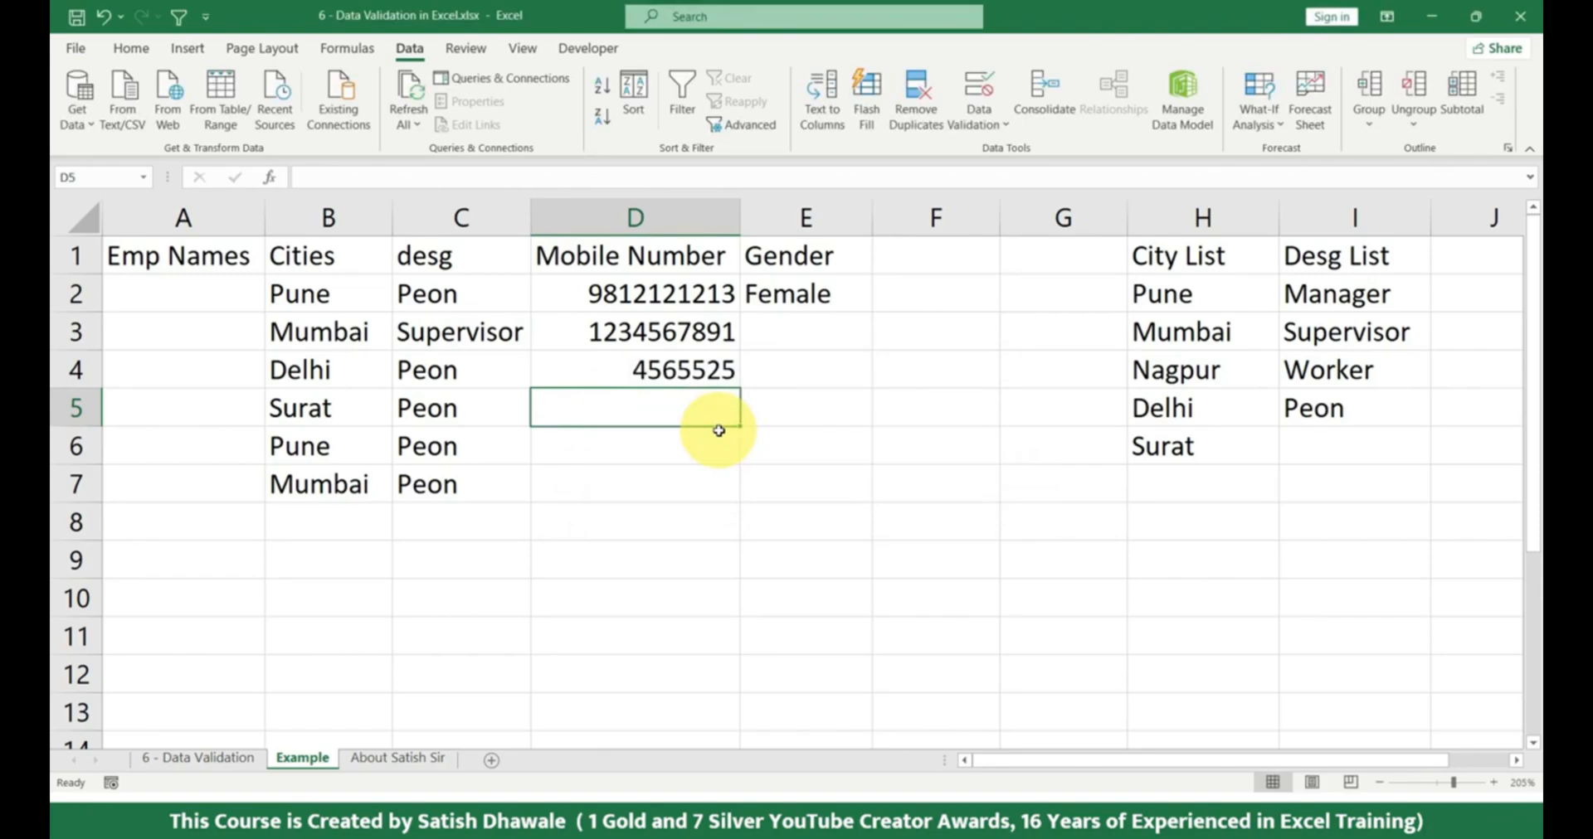
Enter 4545 in D5 and 45454 in D6, accepting the information alerts, and clear both test entries.
type("4545")
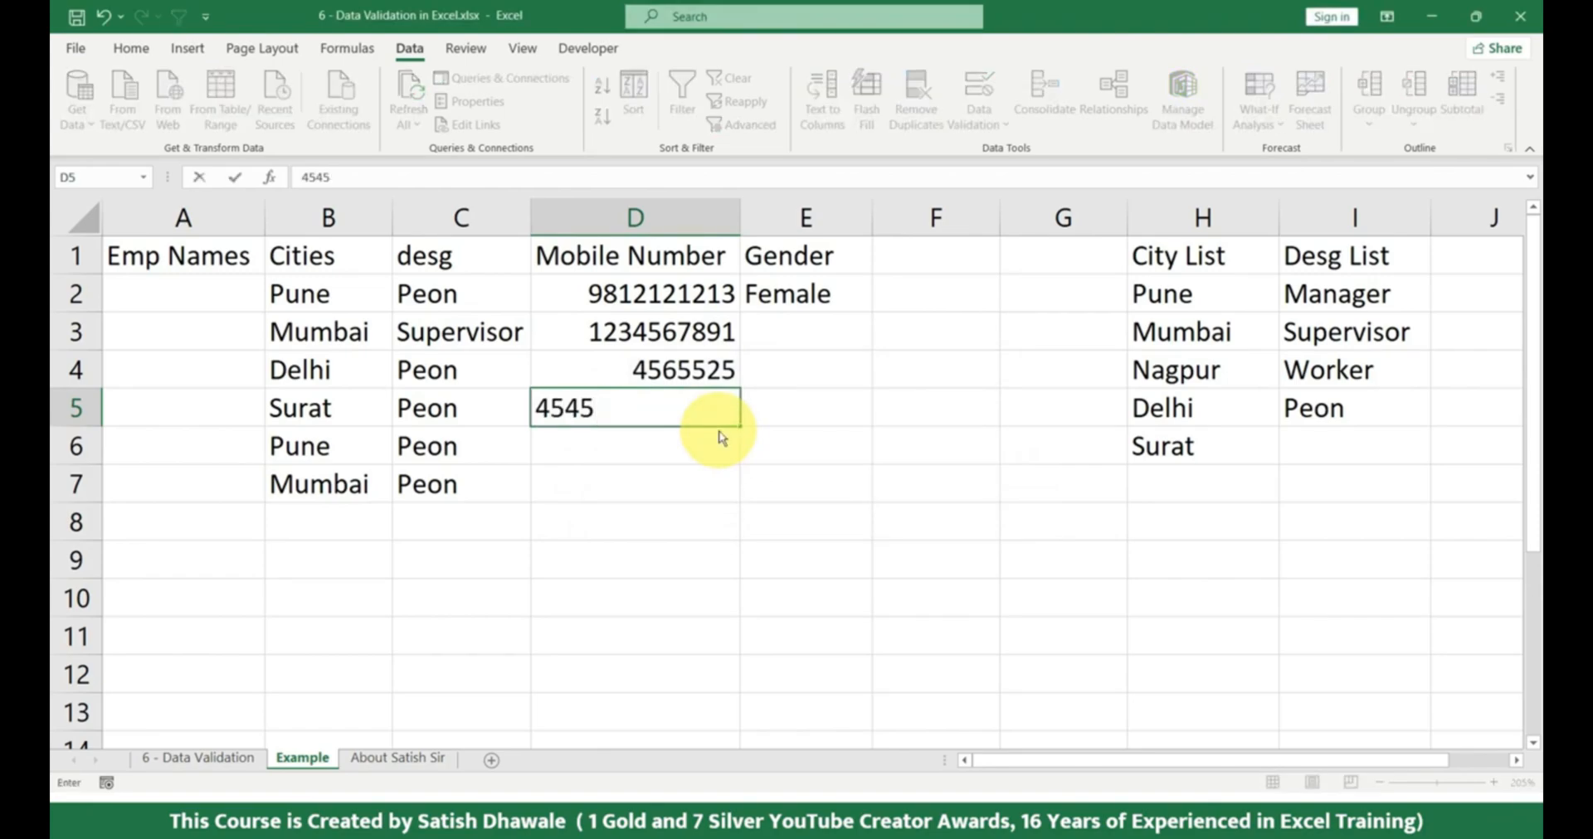
key("Return")
key("Return")
type("45454")
key("Return")
key("Return")
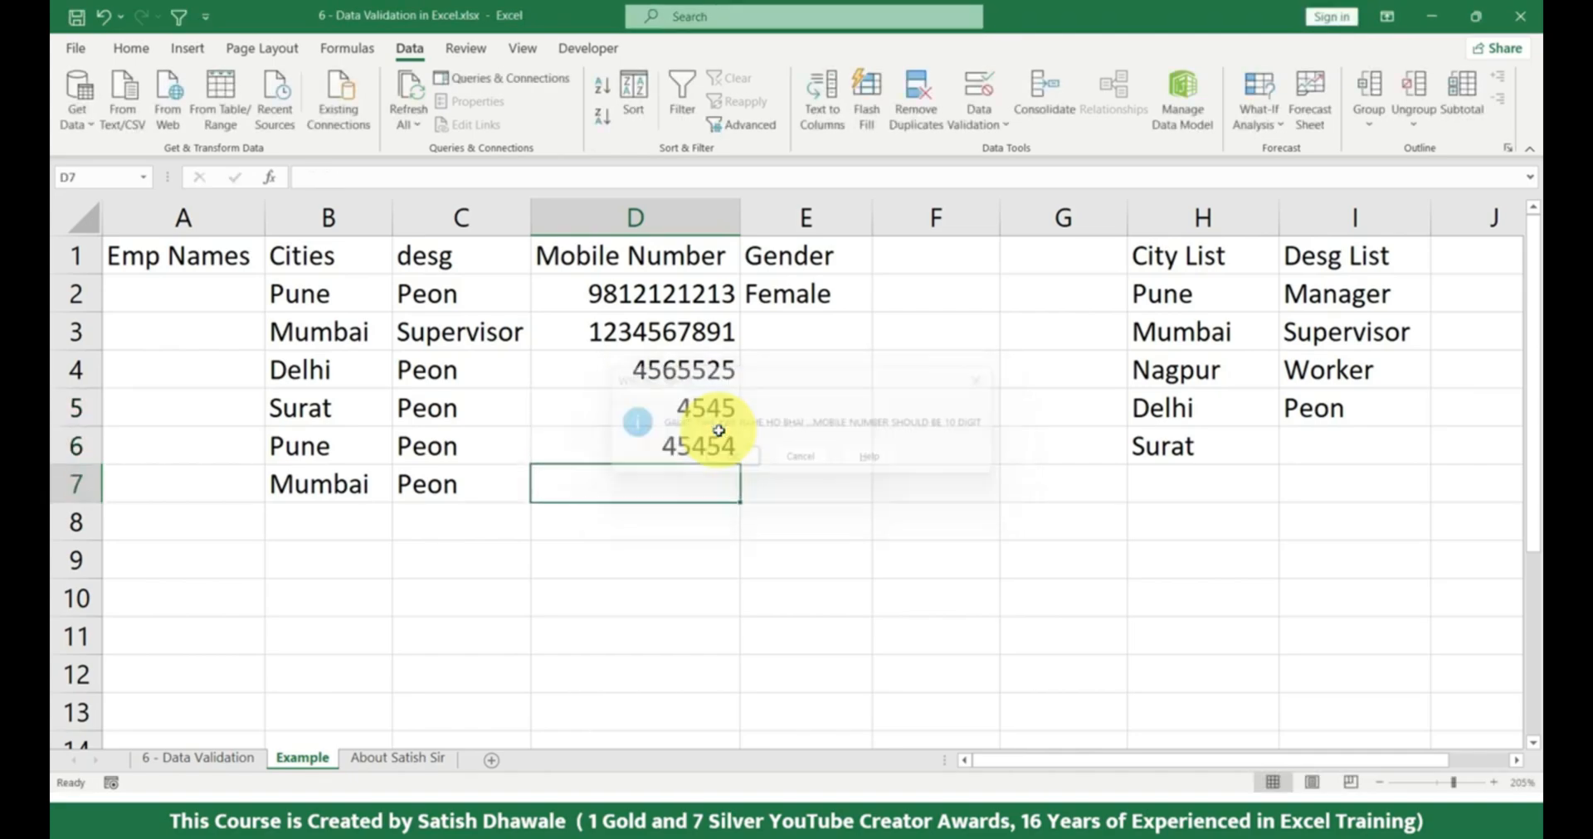
left_click_drag(719, 416, 713, 452)
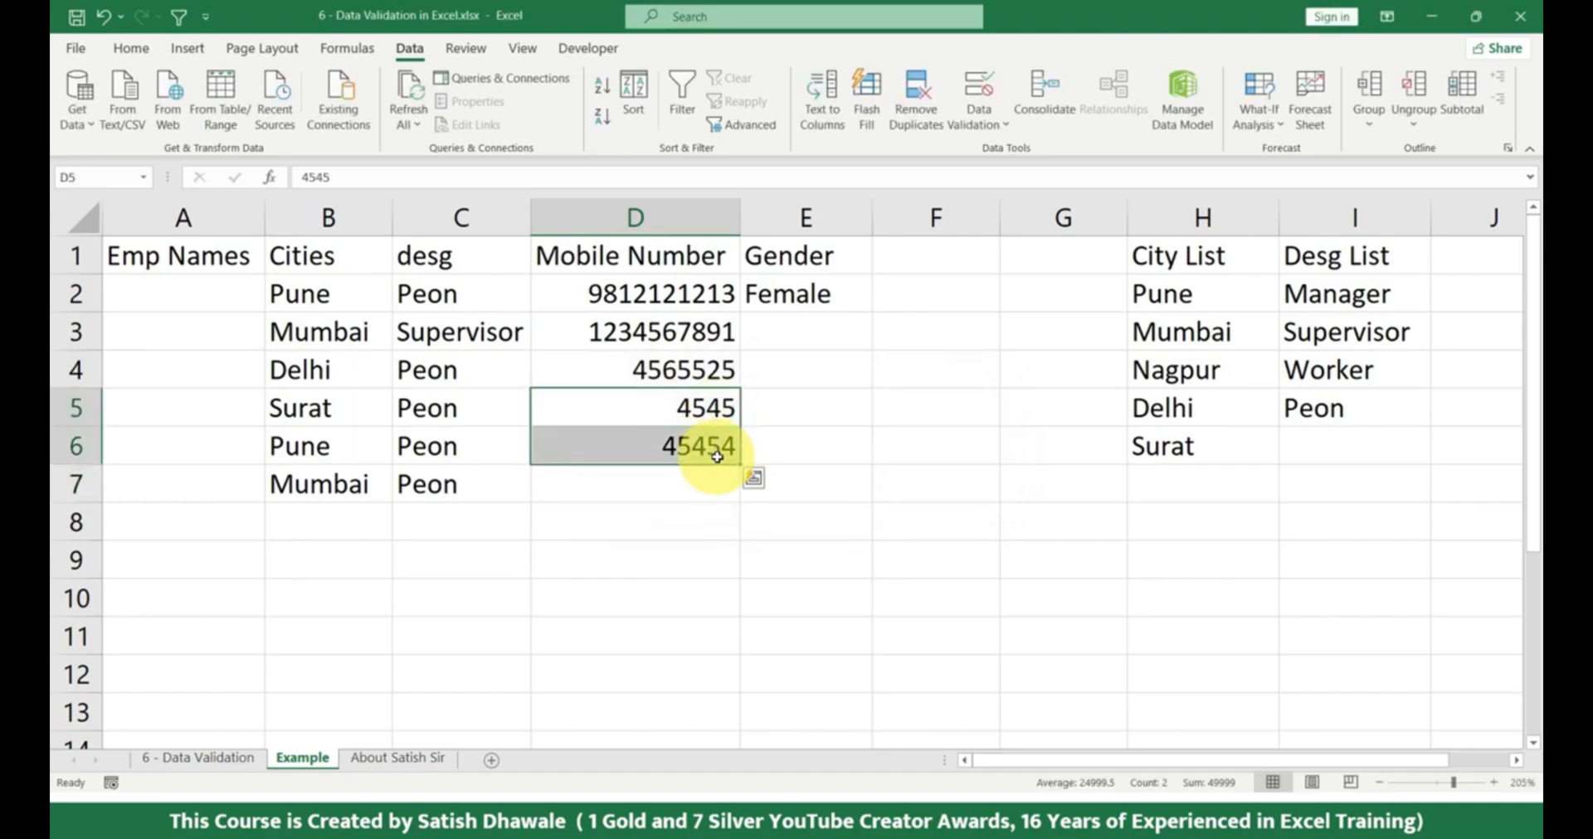
key("Delete")
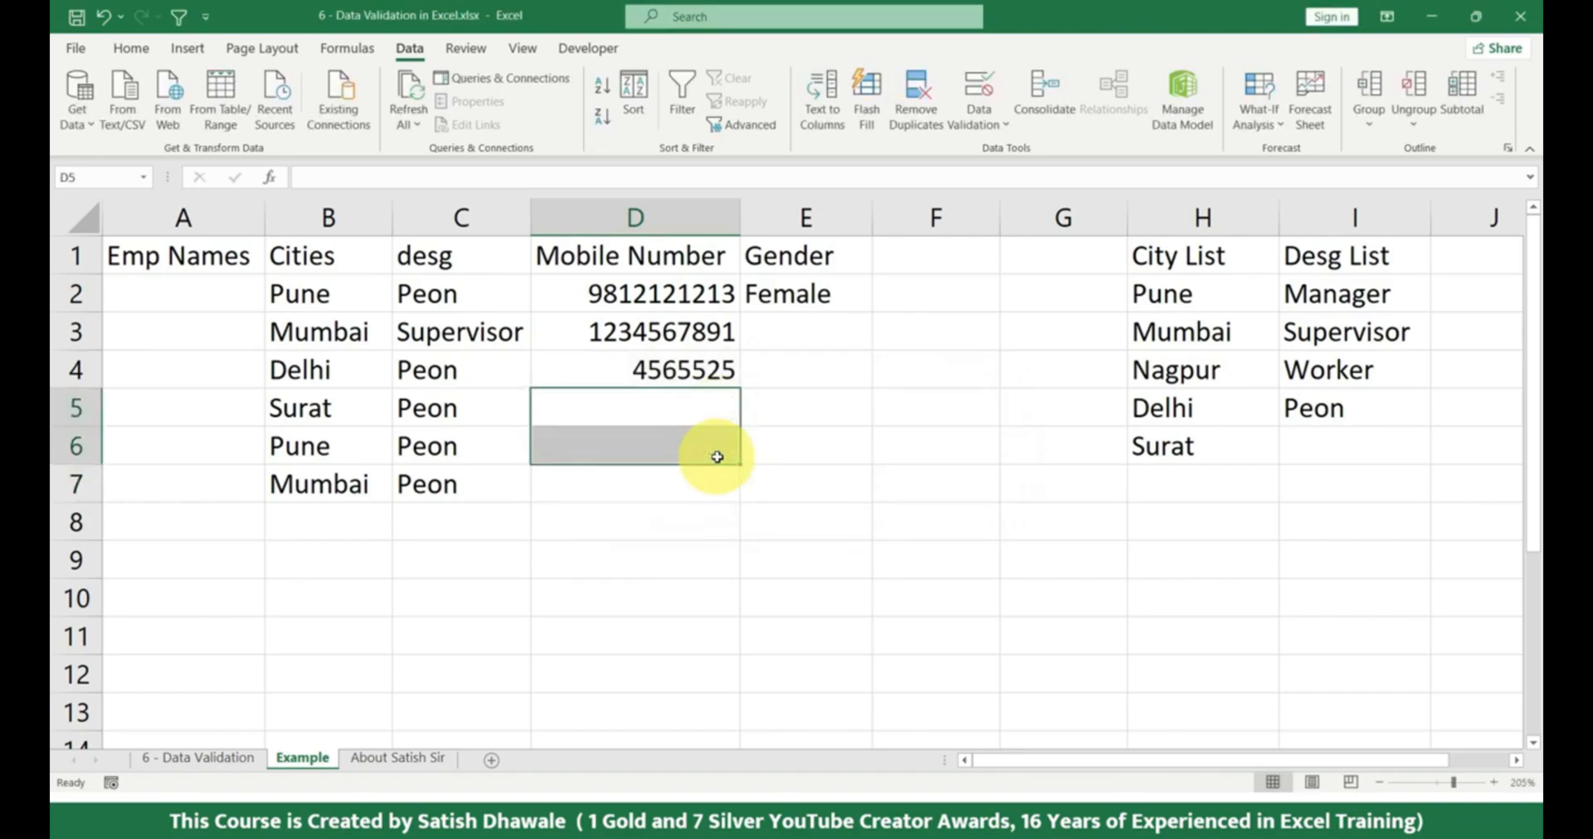
left_click(695, 223)
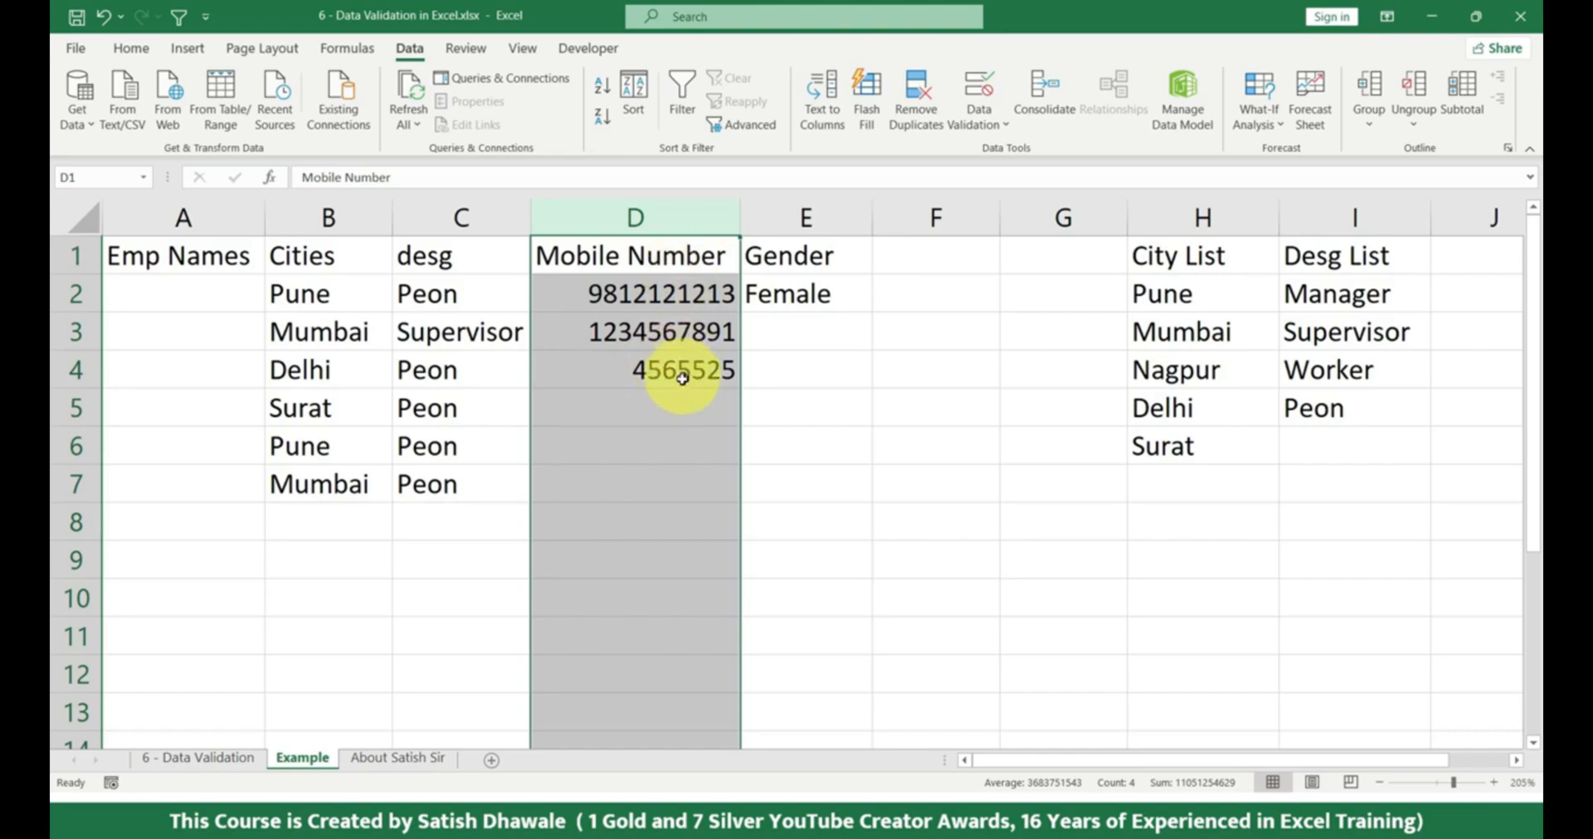
left_click(695, 261)
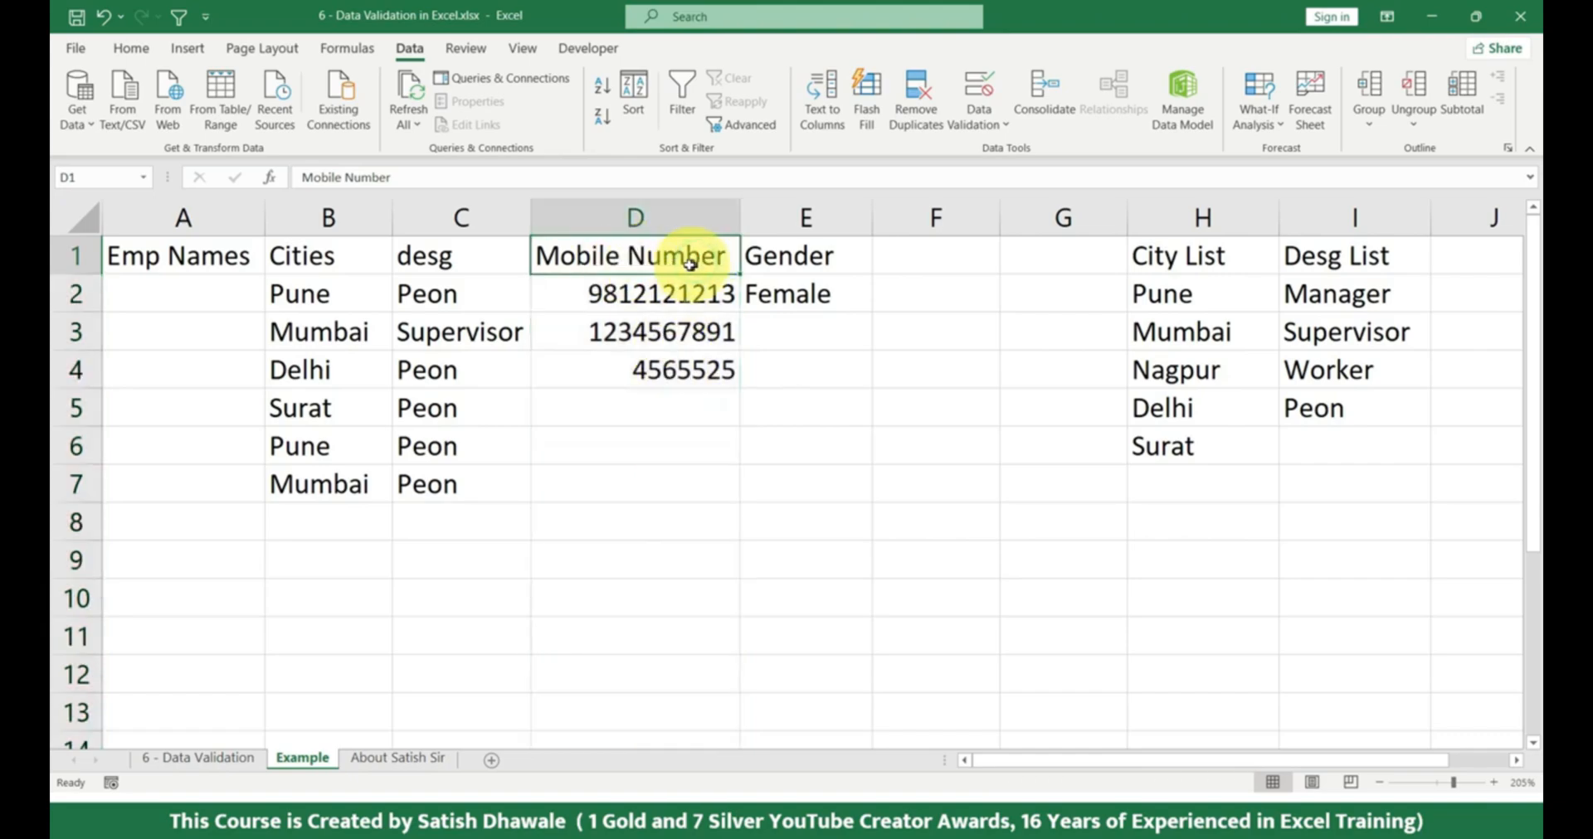
left_click_drag(220, 257, 760, 248)
left_click(221, 256)
left_click(307, 257)
left_click(603, 264)
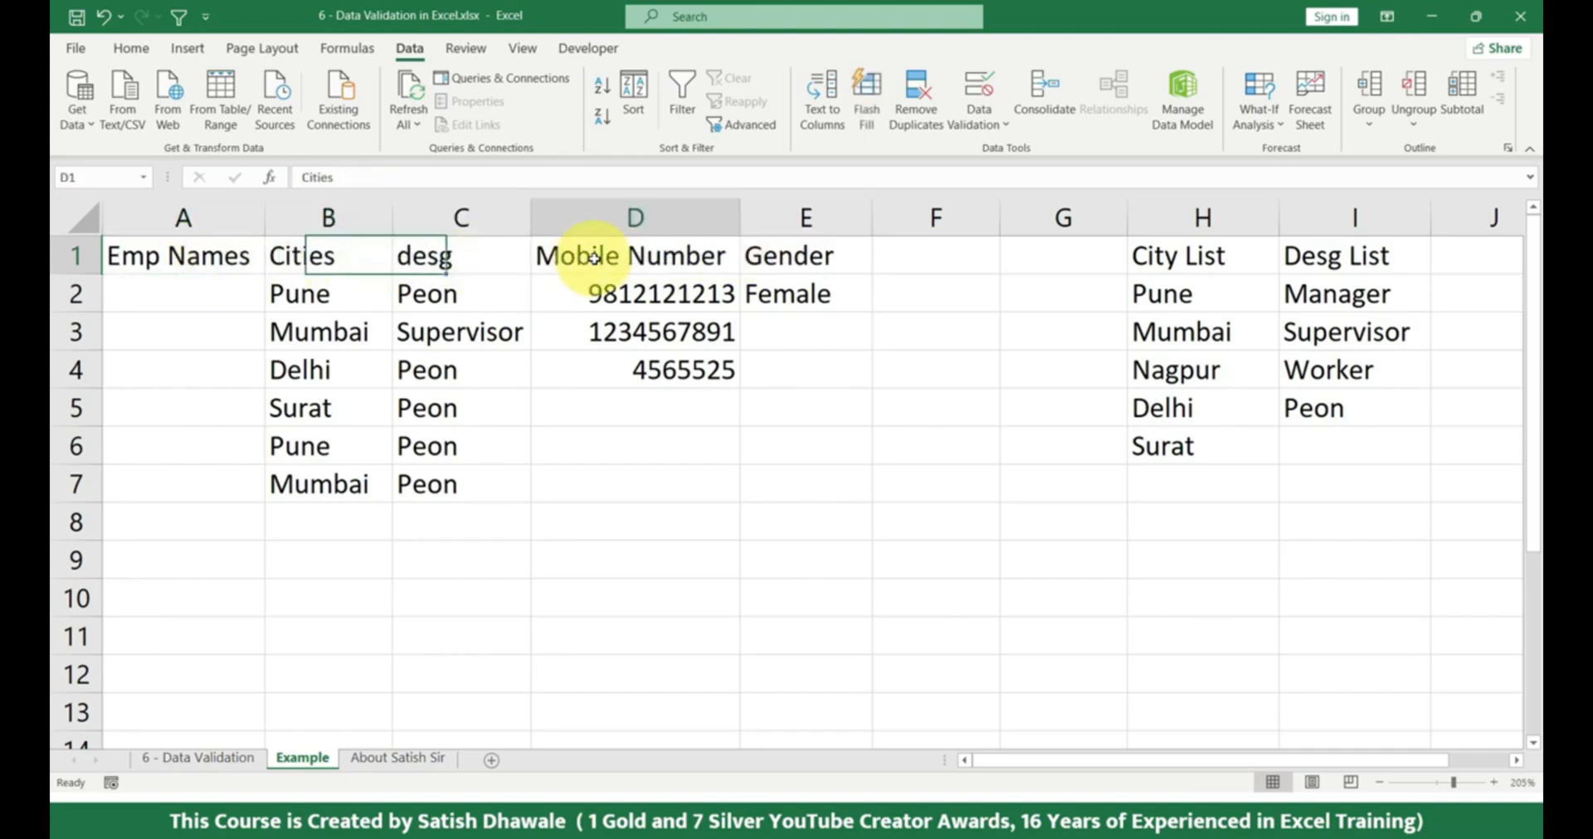
left_click(639, 219)
left_click(638, 262)
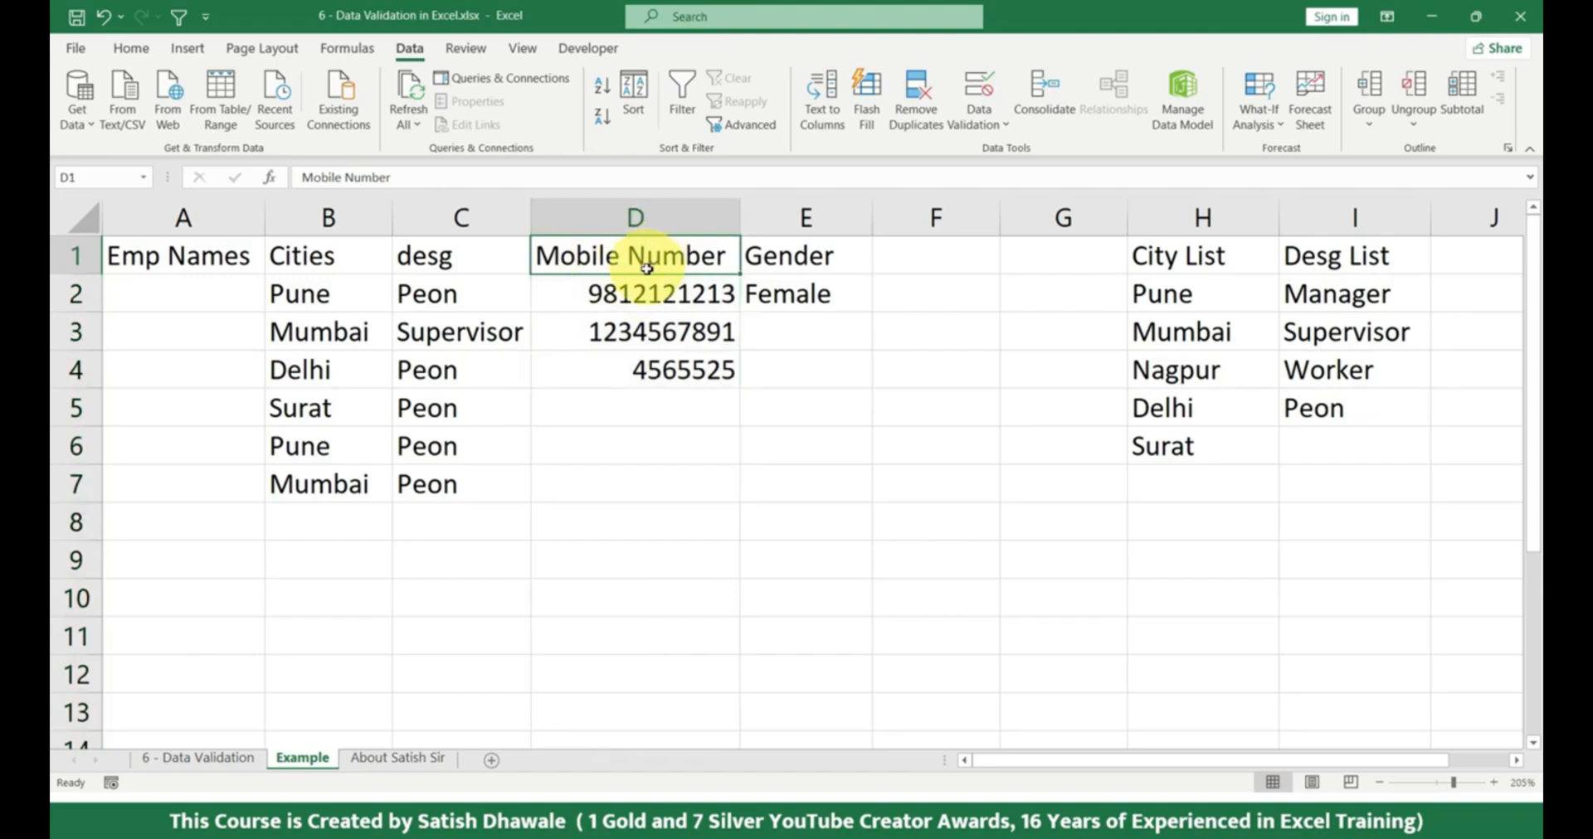
left_click(797, 264)
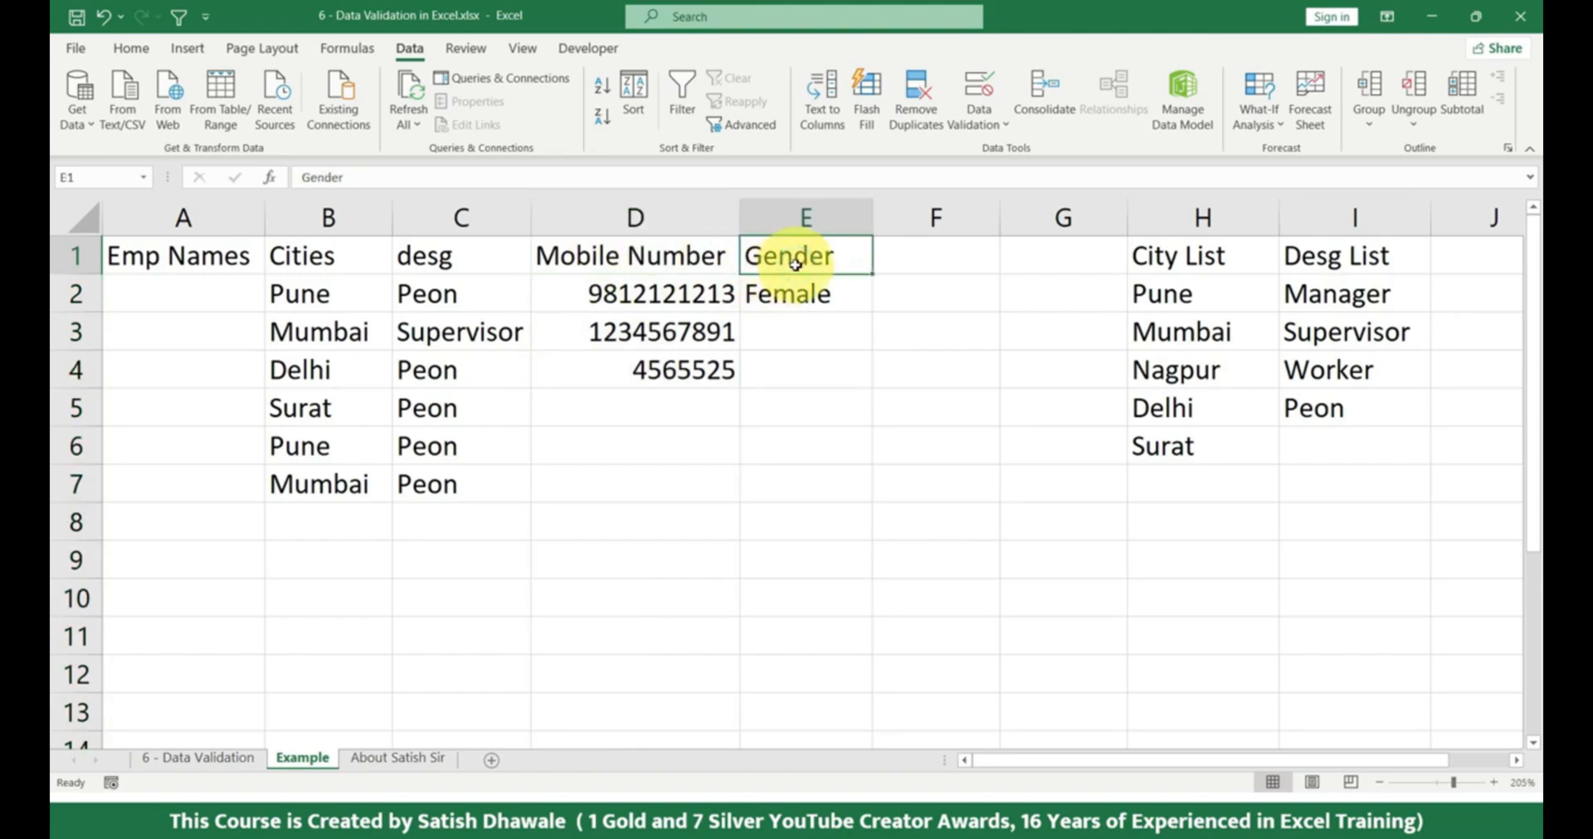
left_click(427, 258)
left_click_drag(535, 259, 448, 262)
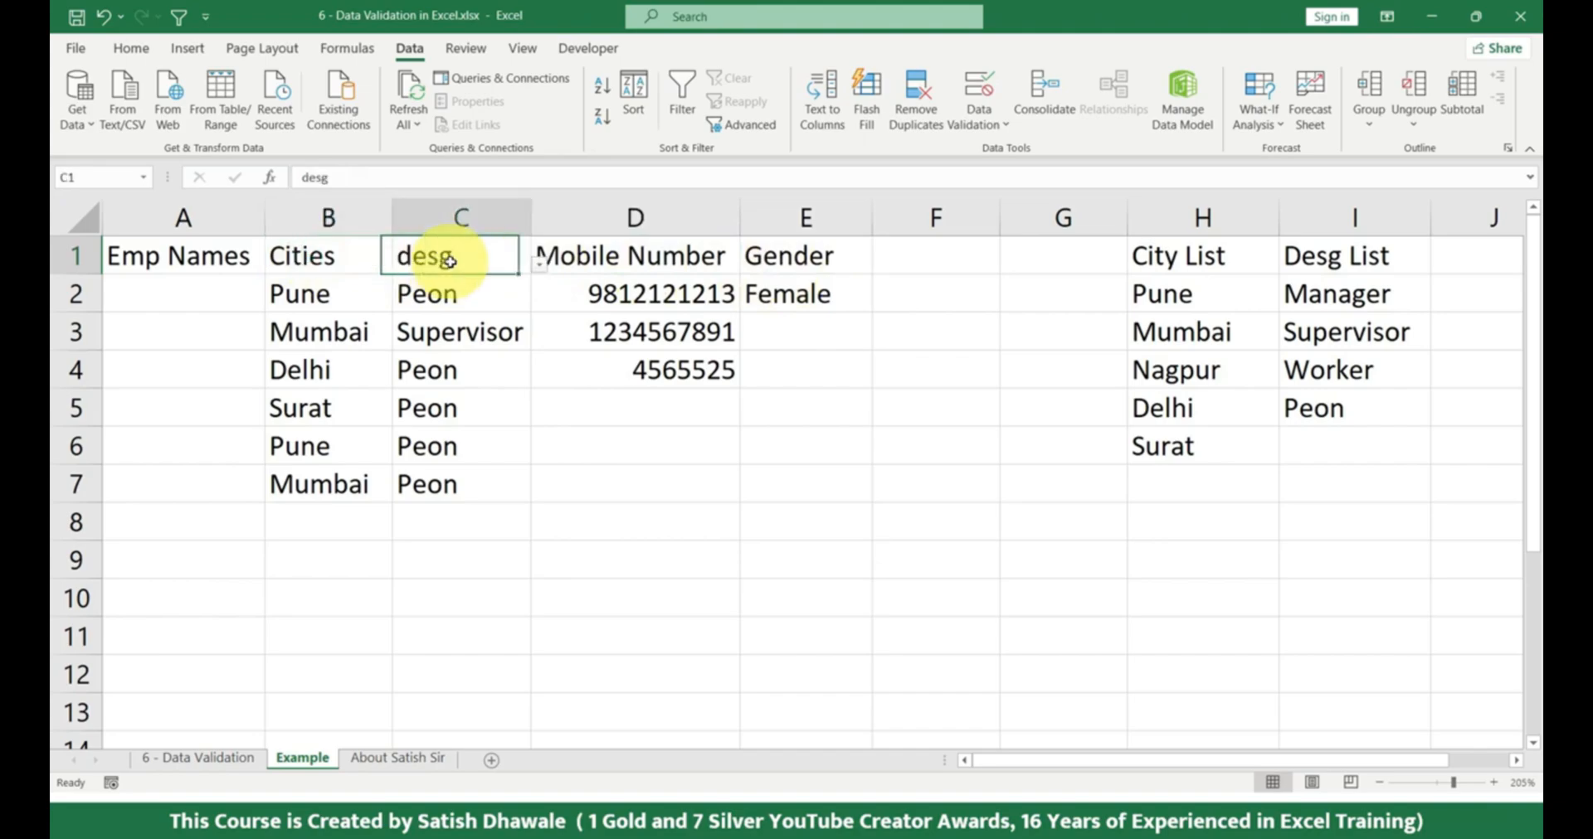
left_click(302, 256)
left_click(216, 256)
left_click(578, 251)
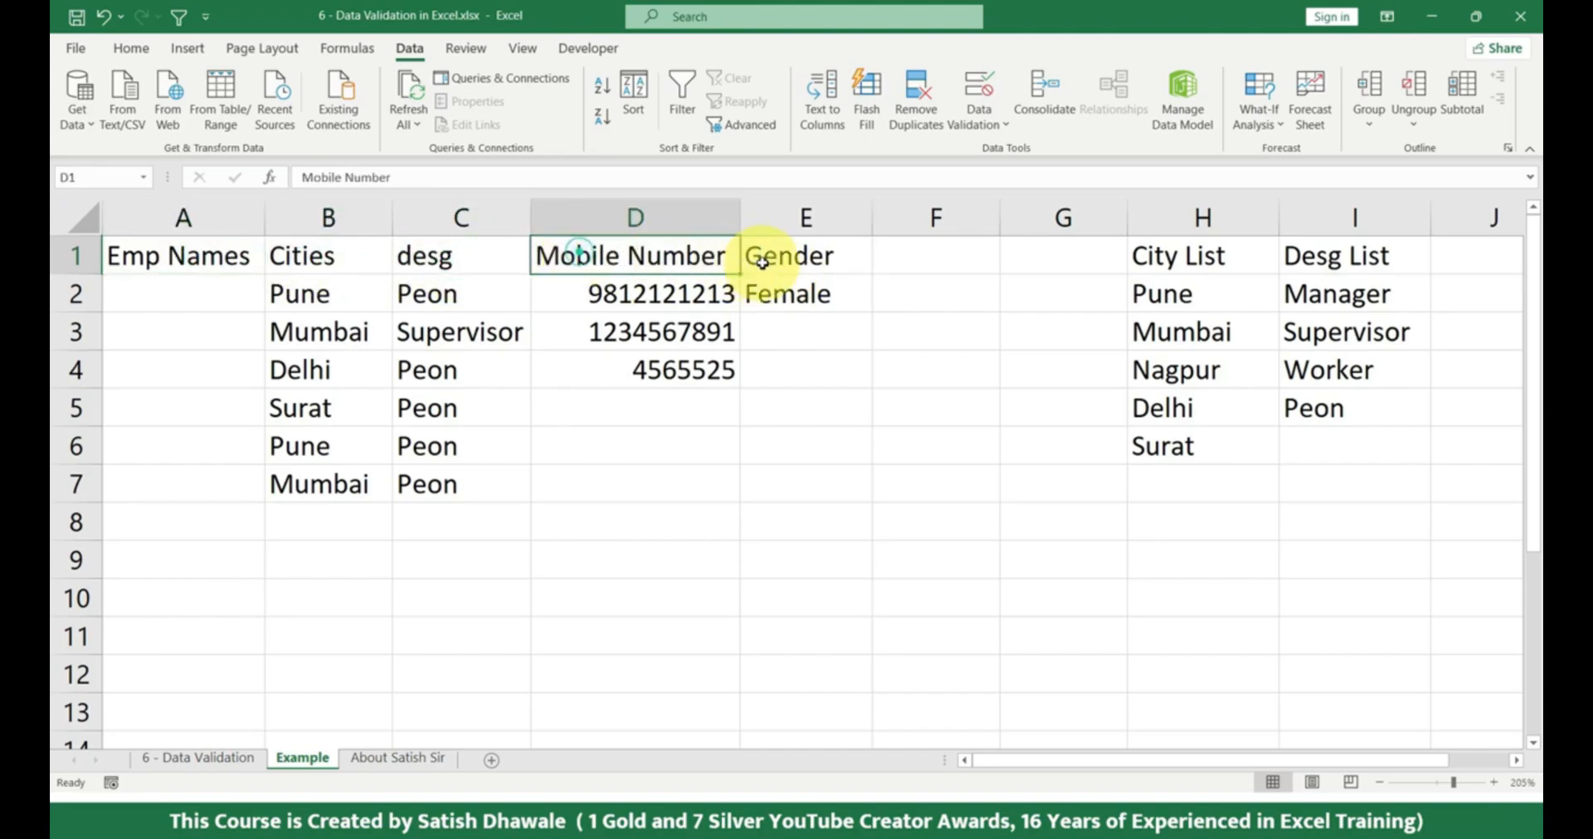
left_click(760, 260)
Add an input message to D1 with the title "MOBILE NUMBER" and the text "ENTER 10 DIGIT MOBILE NUMBER HERE".
left_click(642, 252)
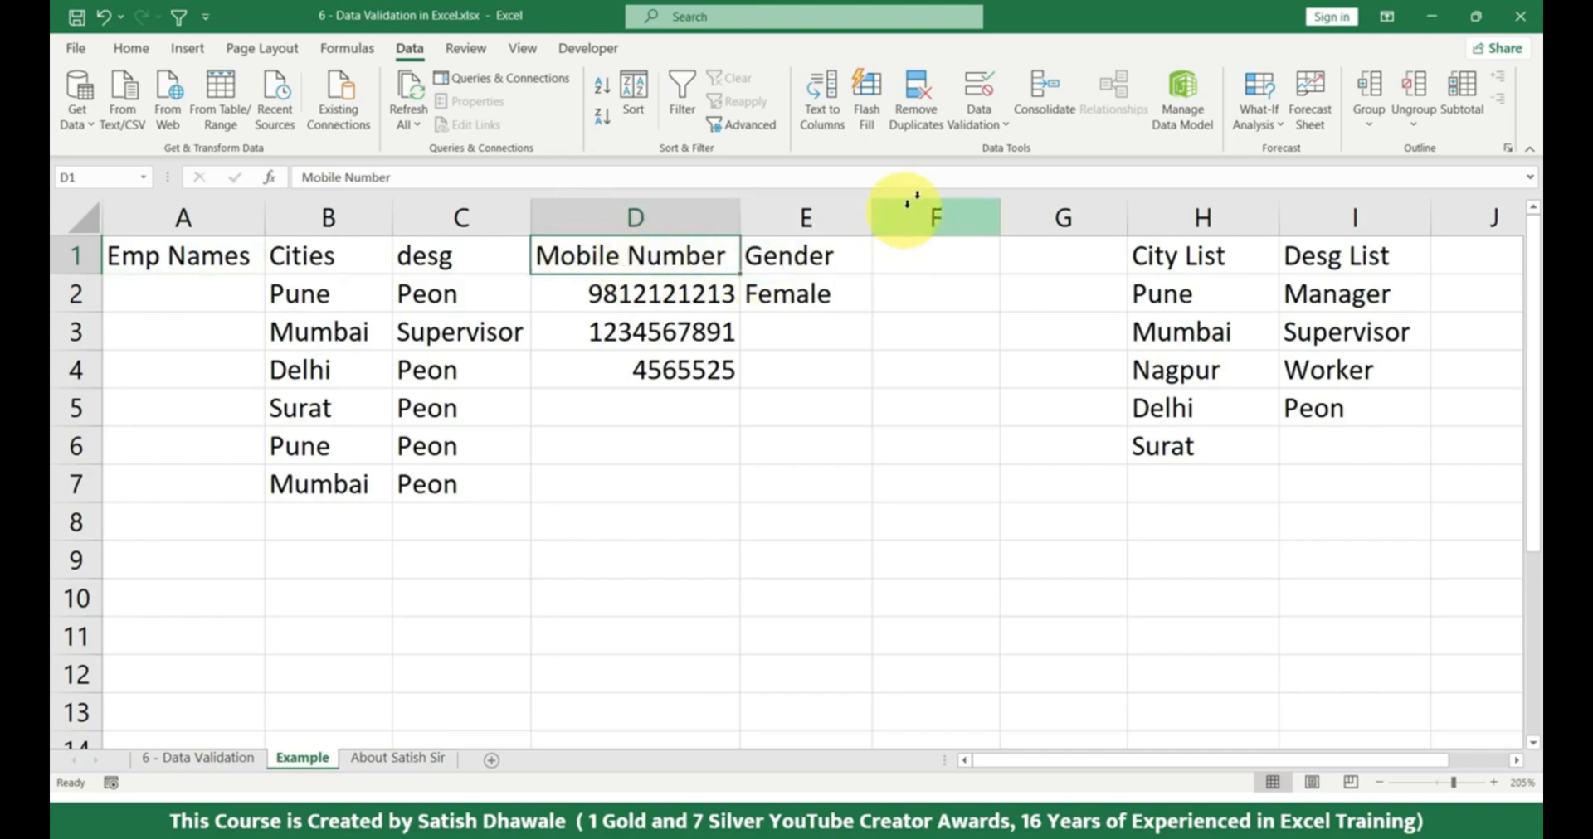
left_click(979, 104)
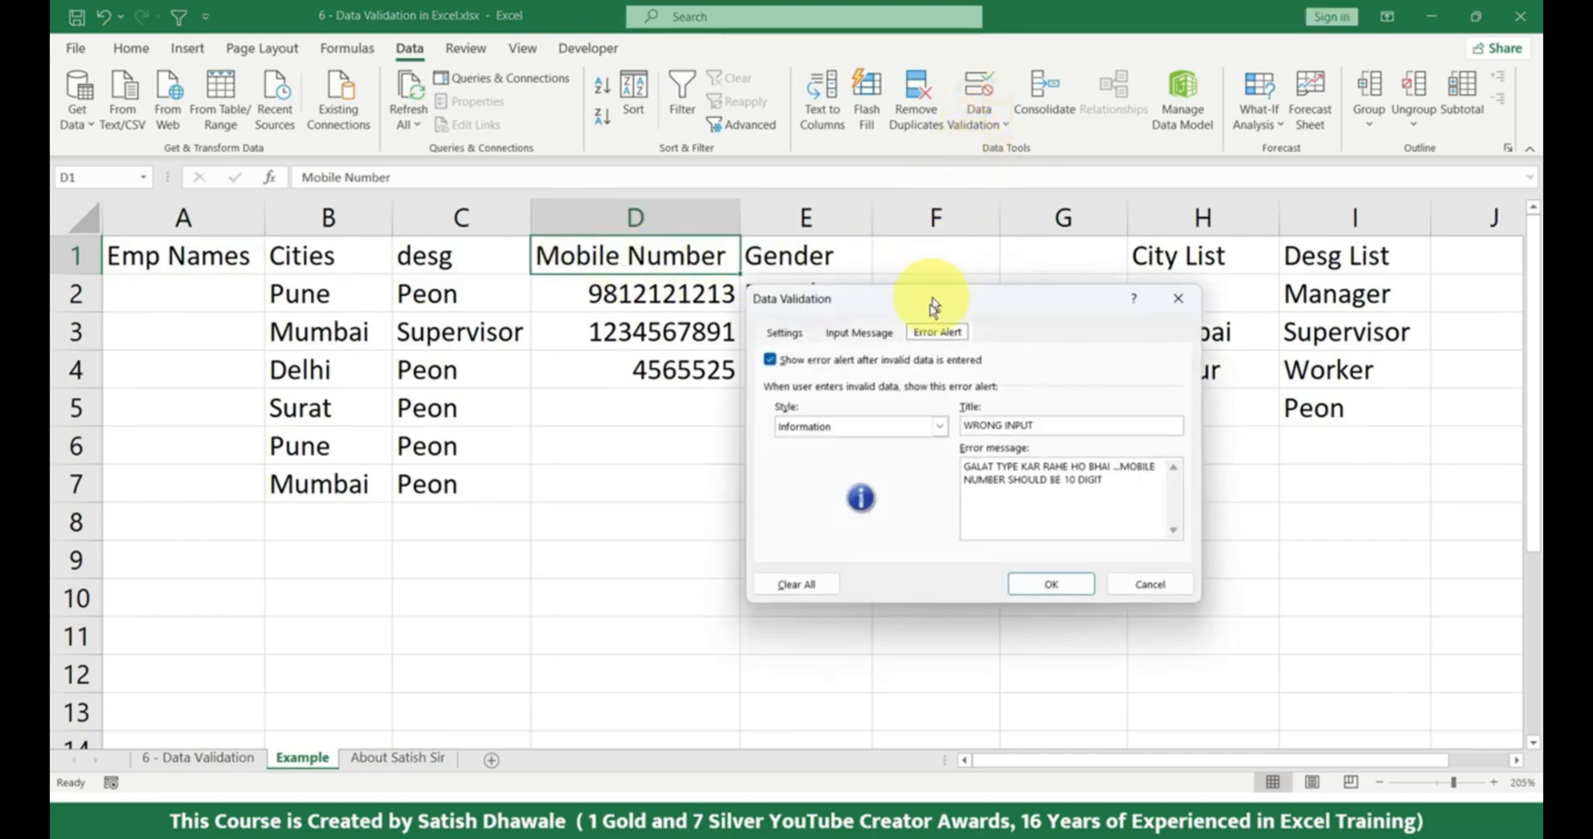
left_click(863, 332)
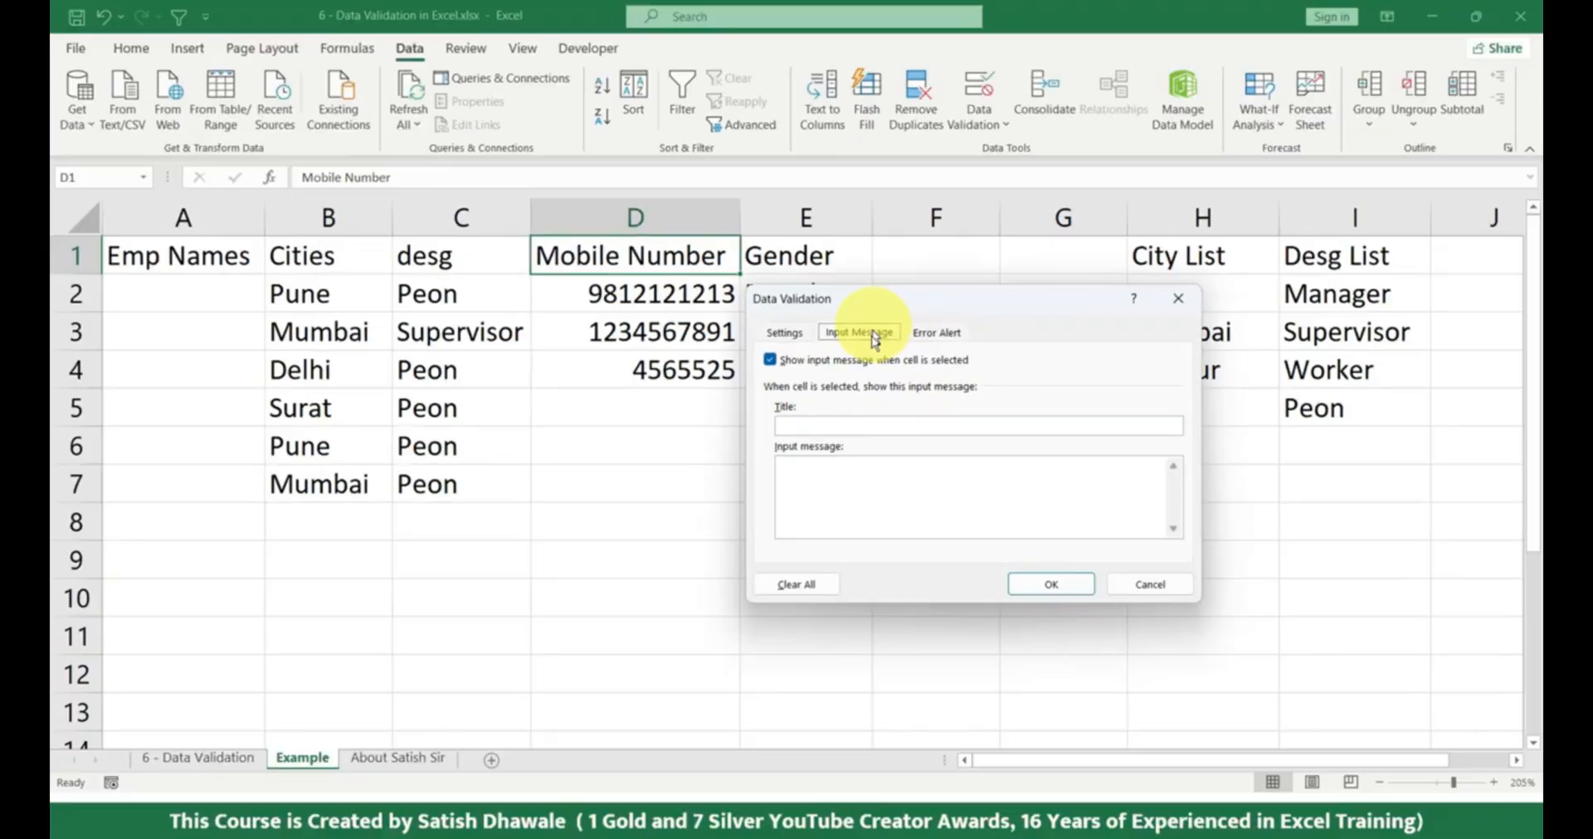
left_click(865, 425)
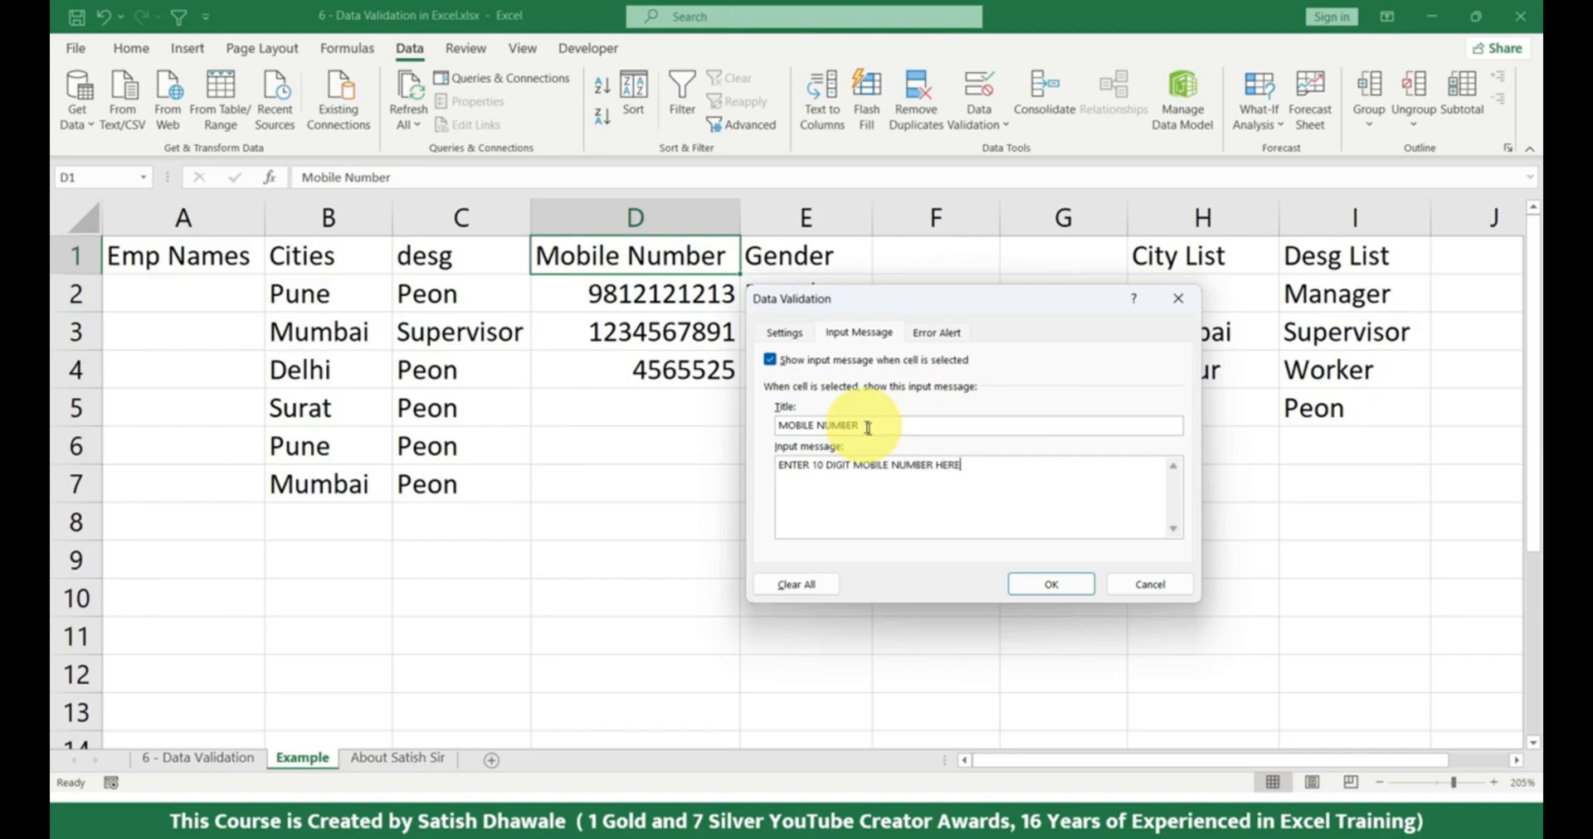
left_click(1048, 583)
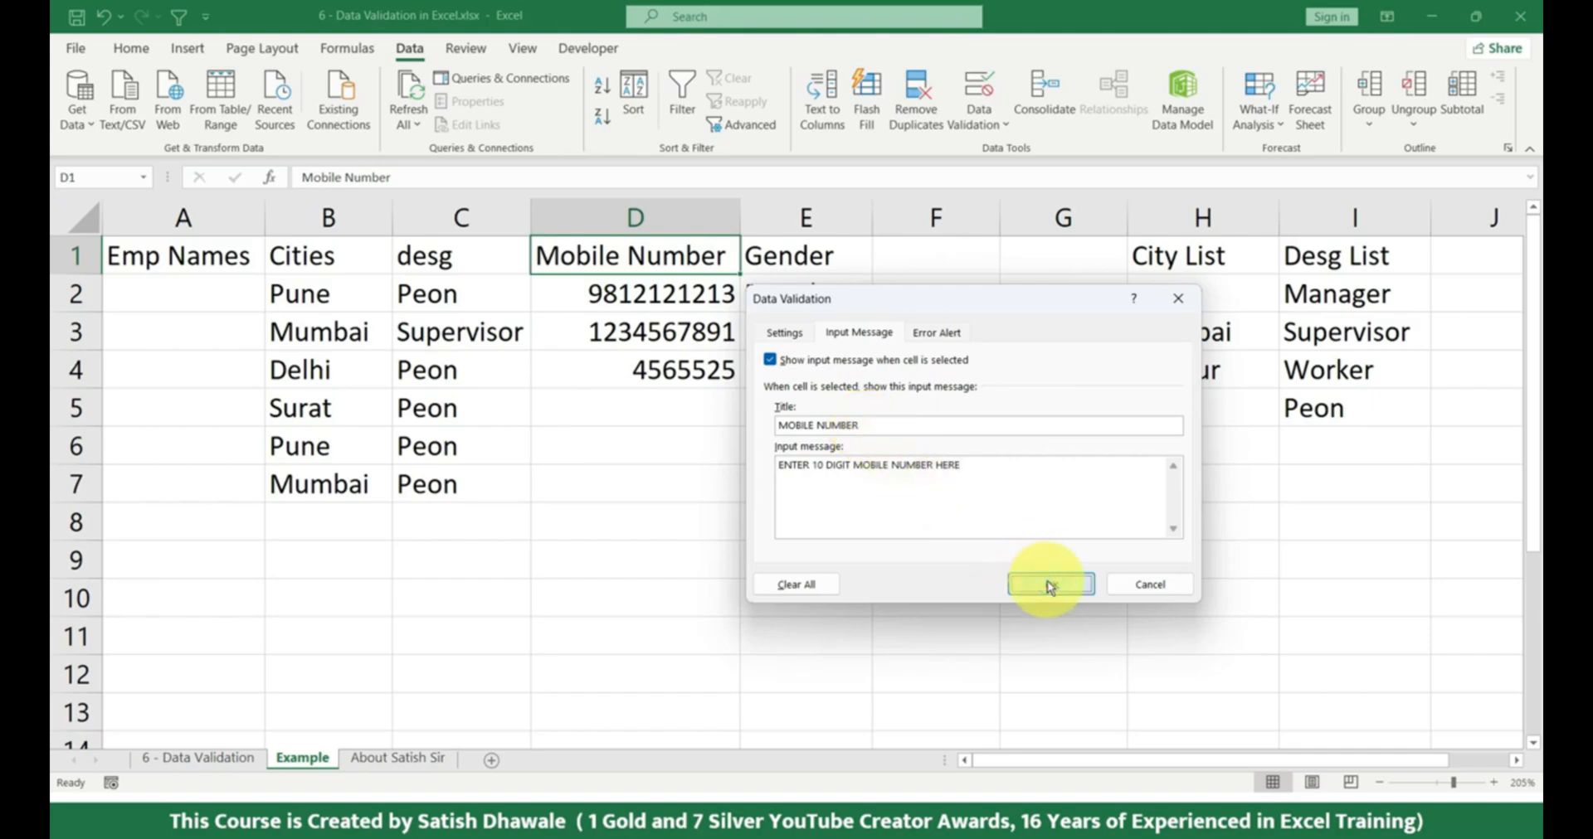
Check where the input message shows by selecting D7, D9 and the Mobile Number header cell.
left_click(645, 485)
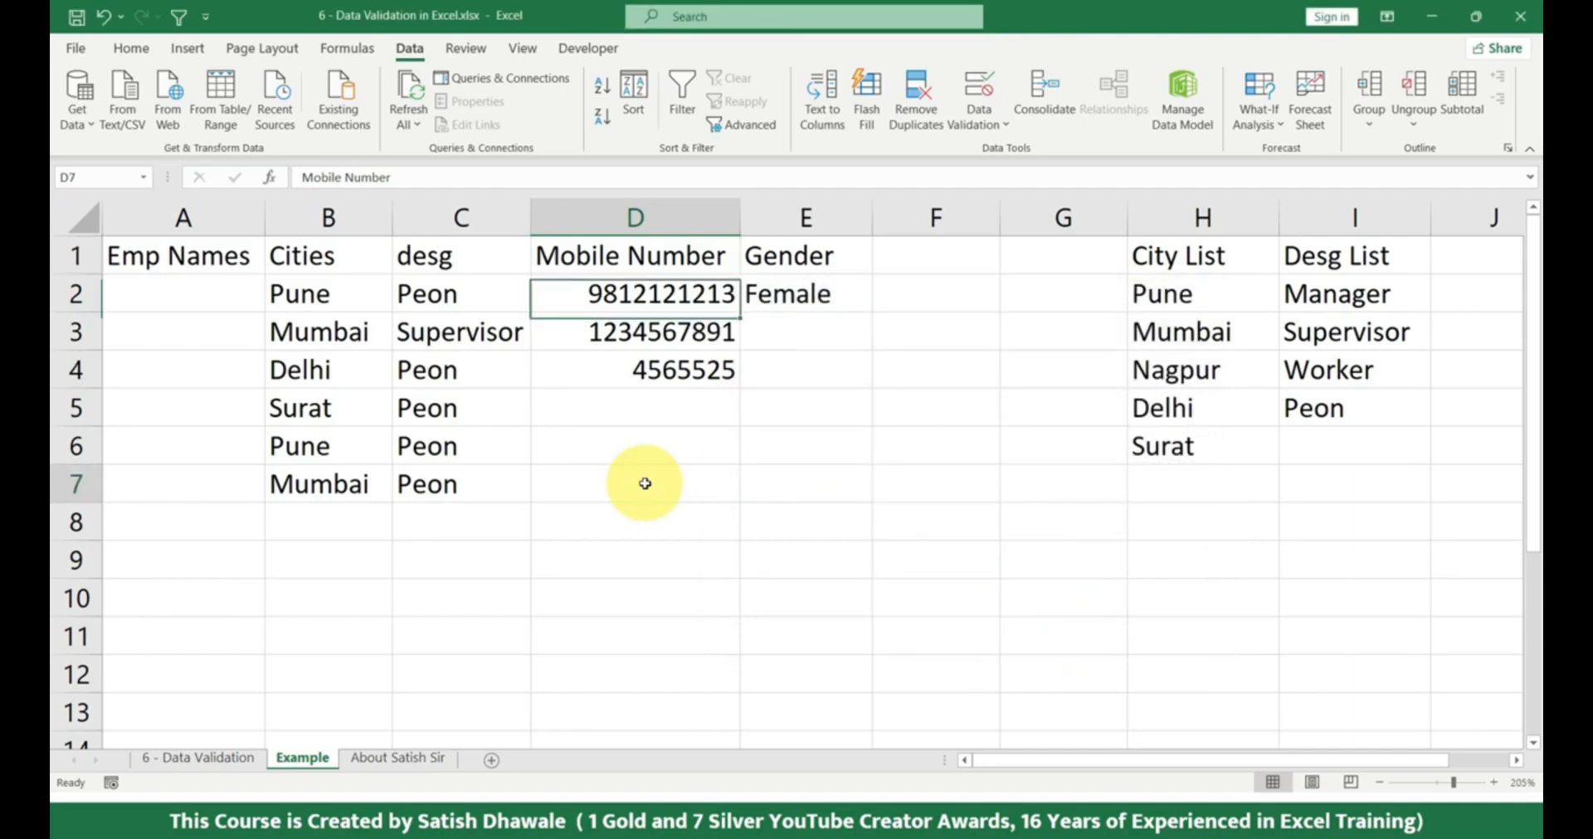
left_click(699, 560)
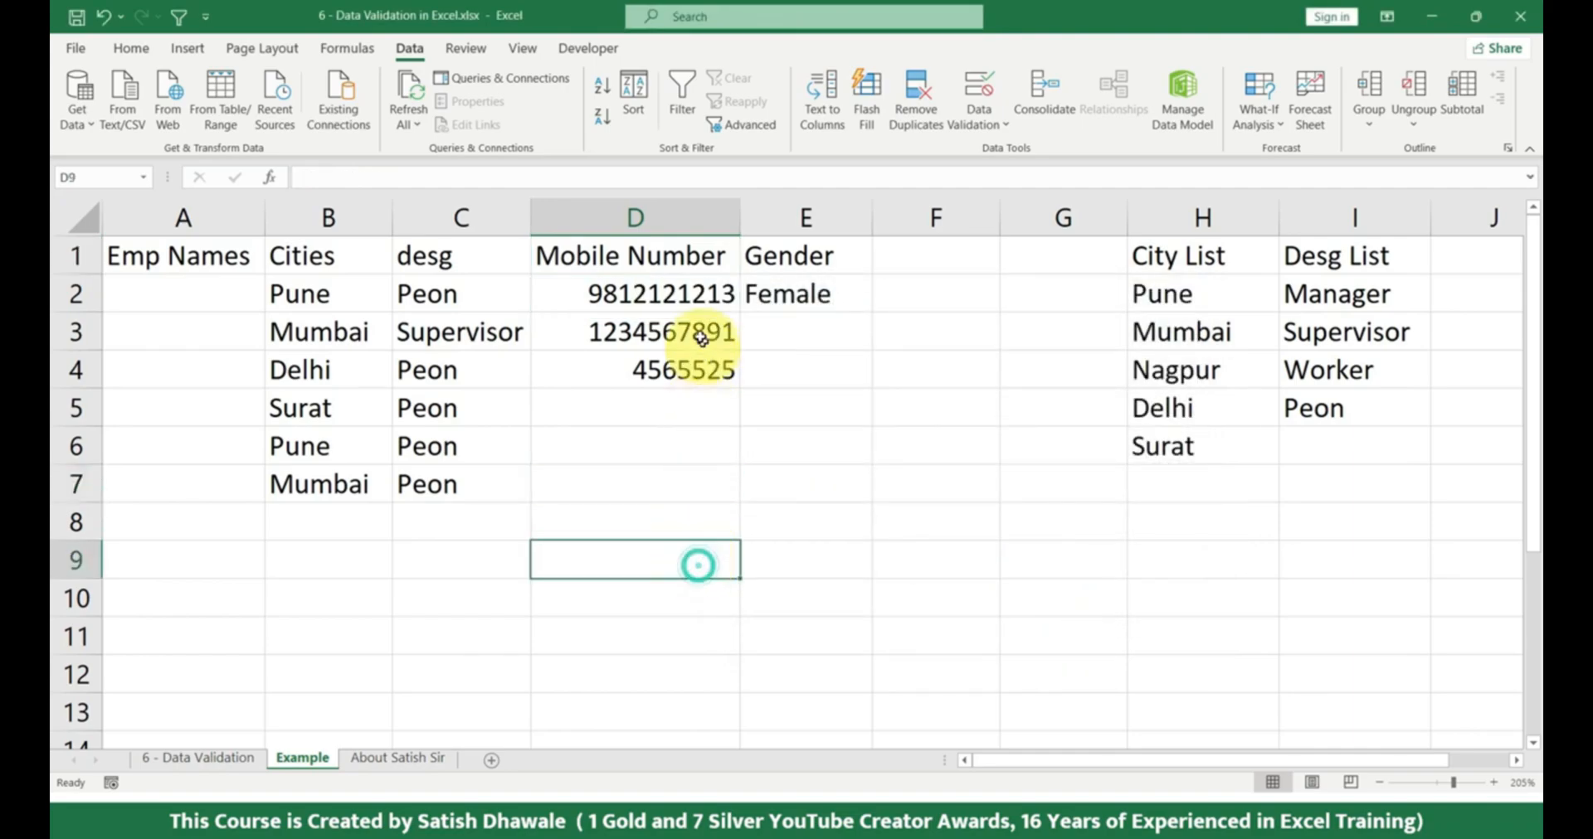
left_click(676, 258)
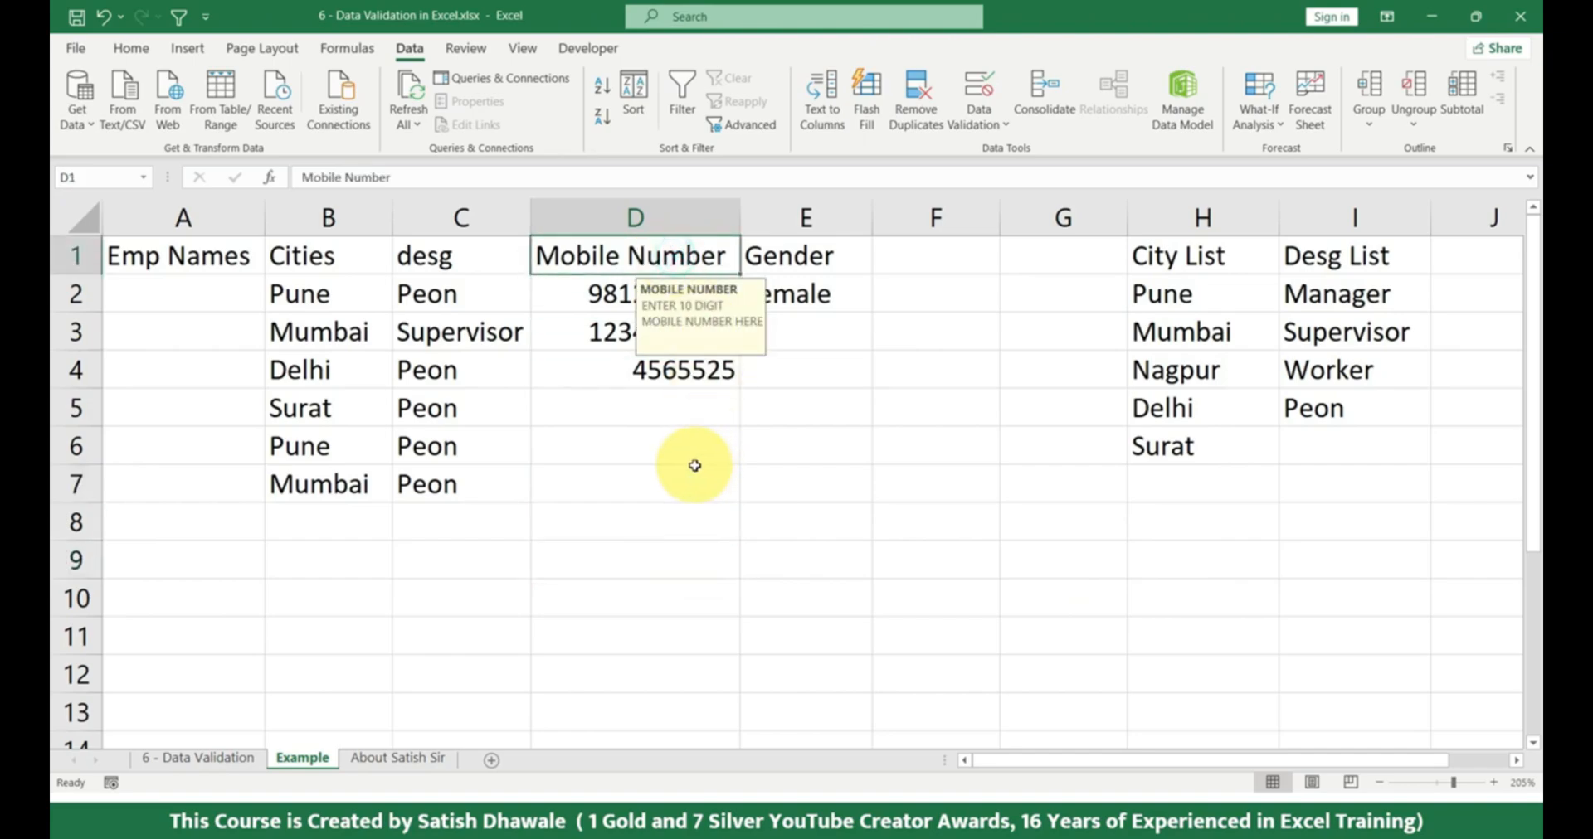
Compare the Mobile Number header's input message with D7 and the Cities and desg headers by selecting each cell.
left_click(694, 466)
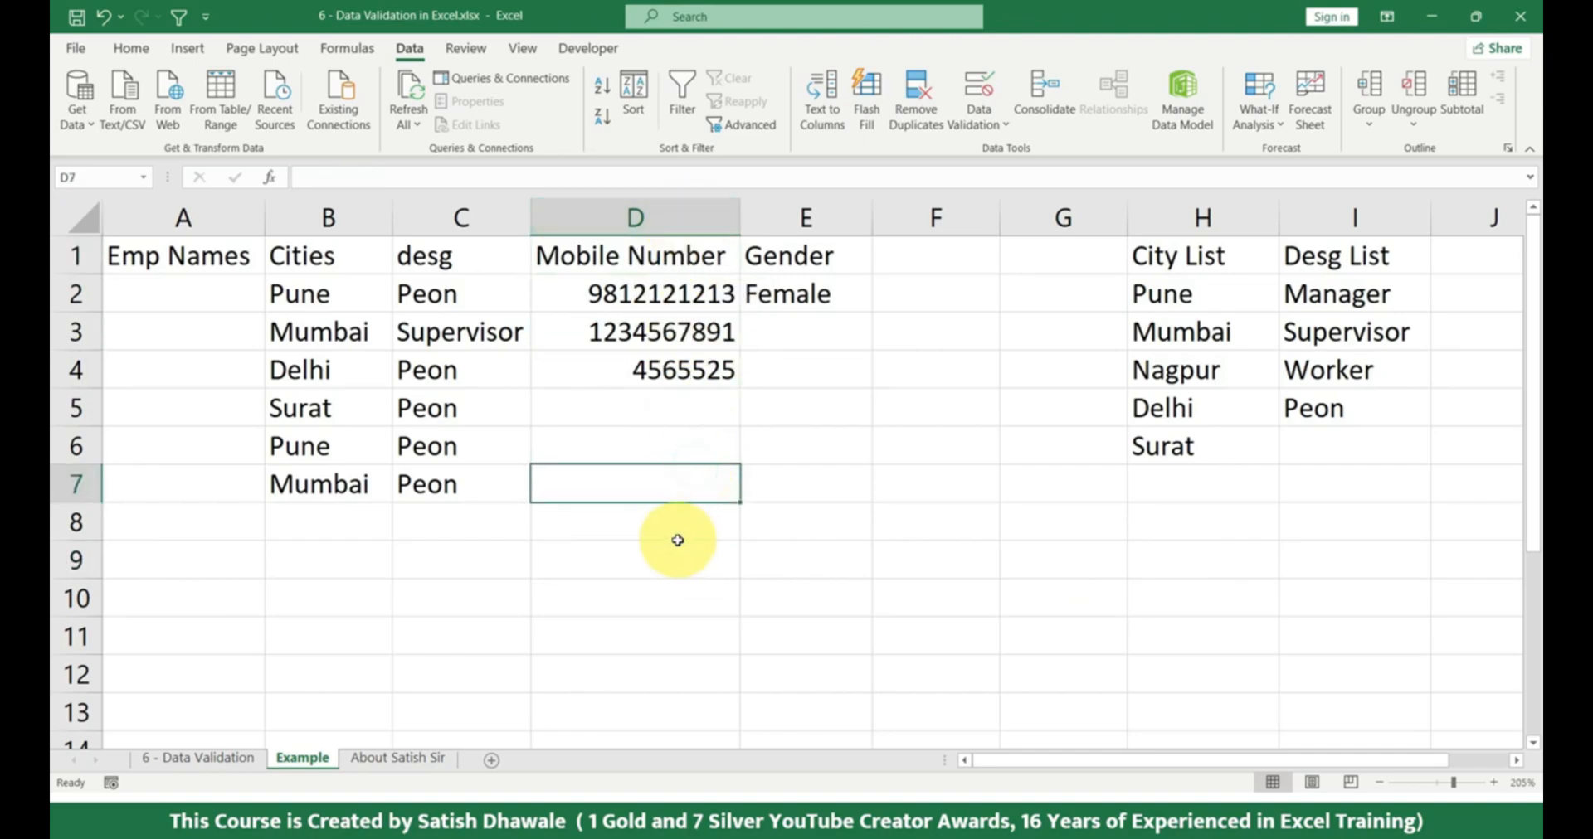
left_click(884, 448)
left_click(693, 257)
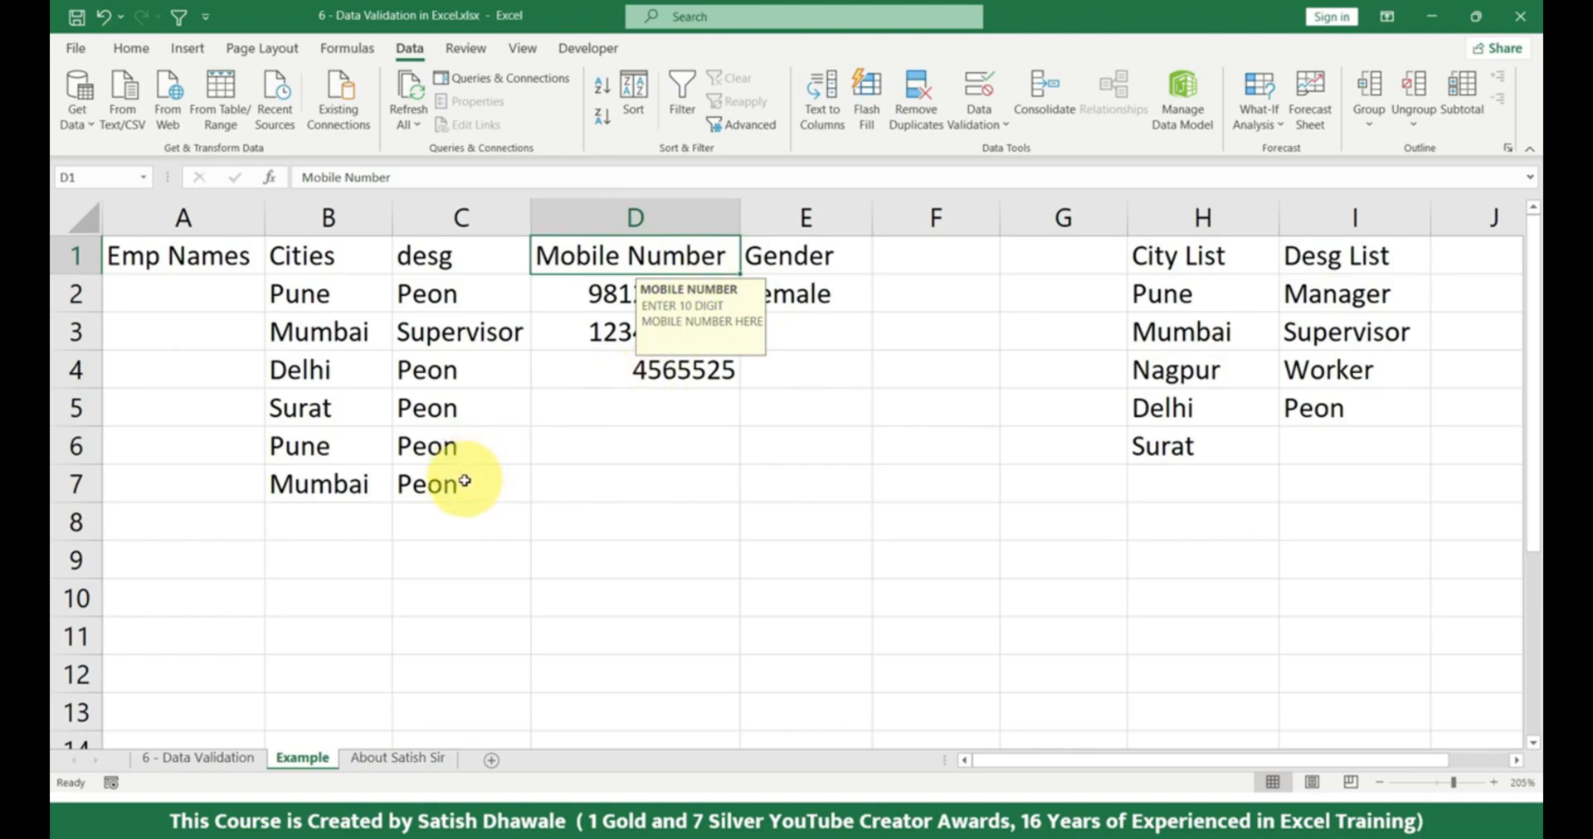
left_click(429, 256)
left_click(351, 259)
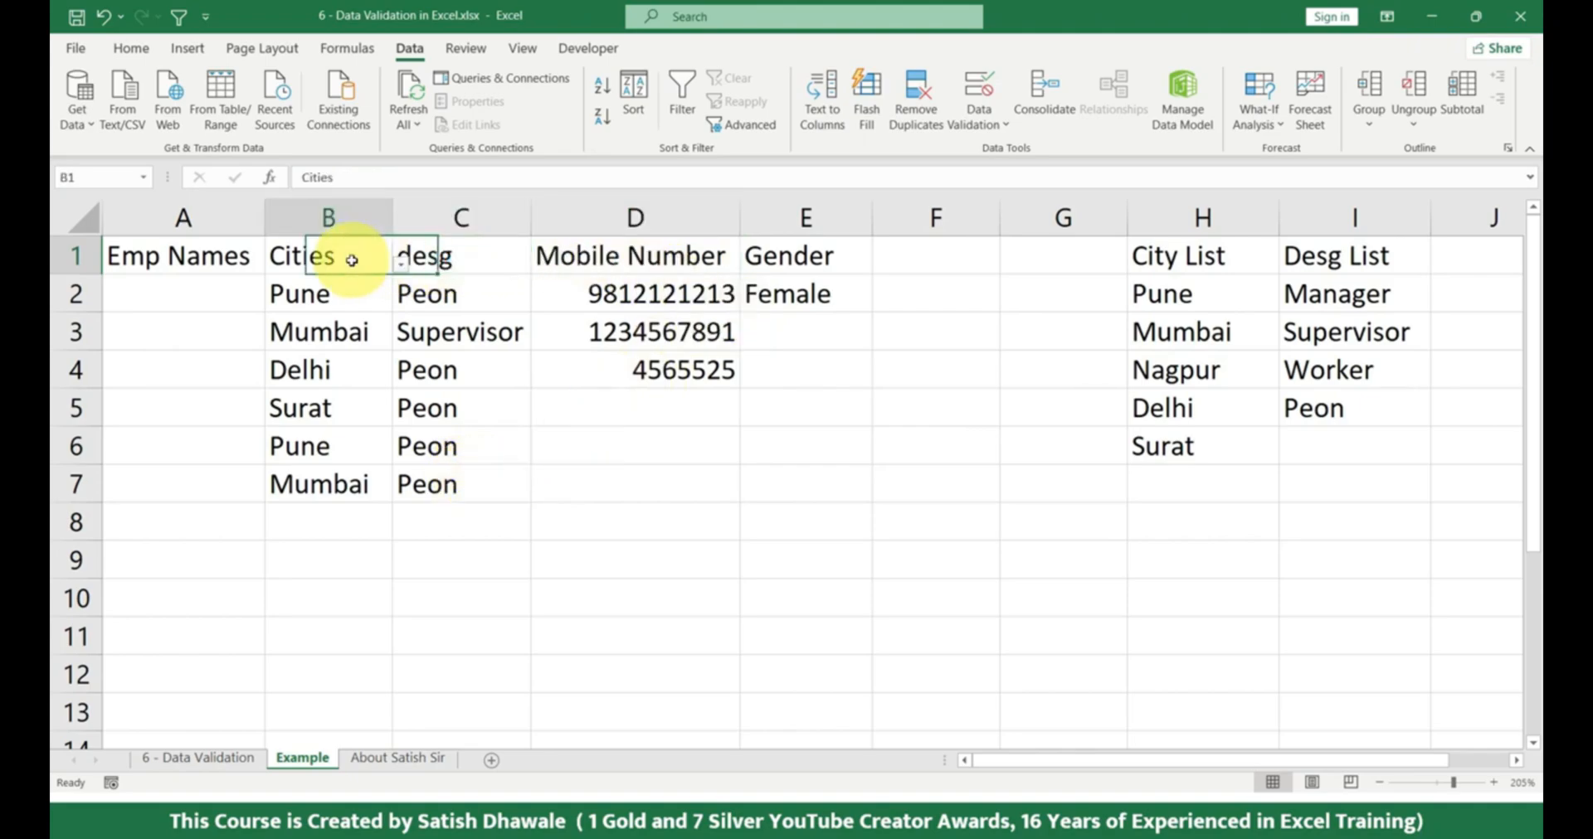
left_click(473, 255)
left_click(620, 253)
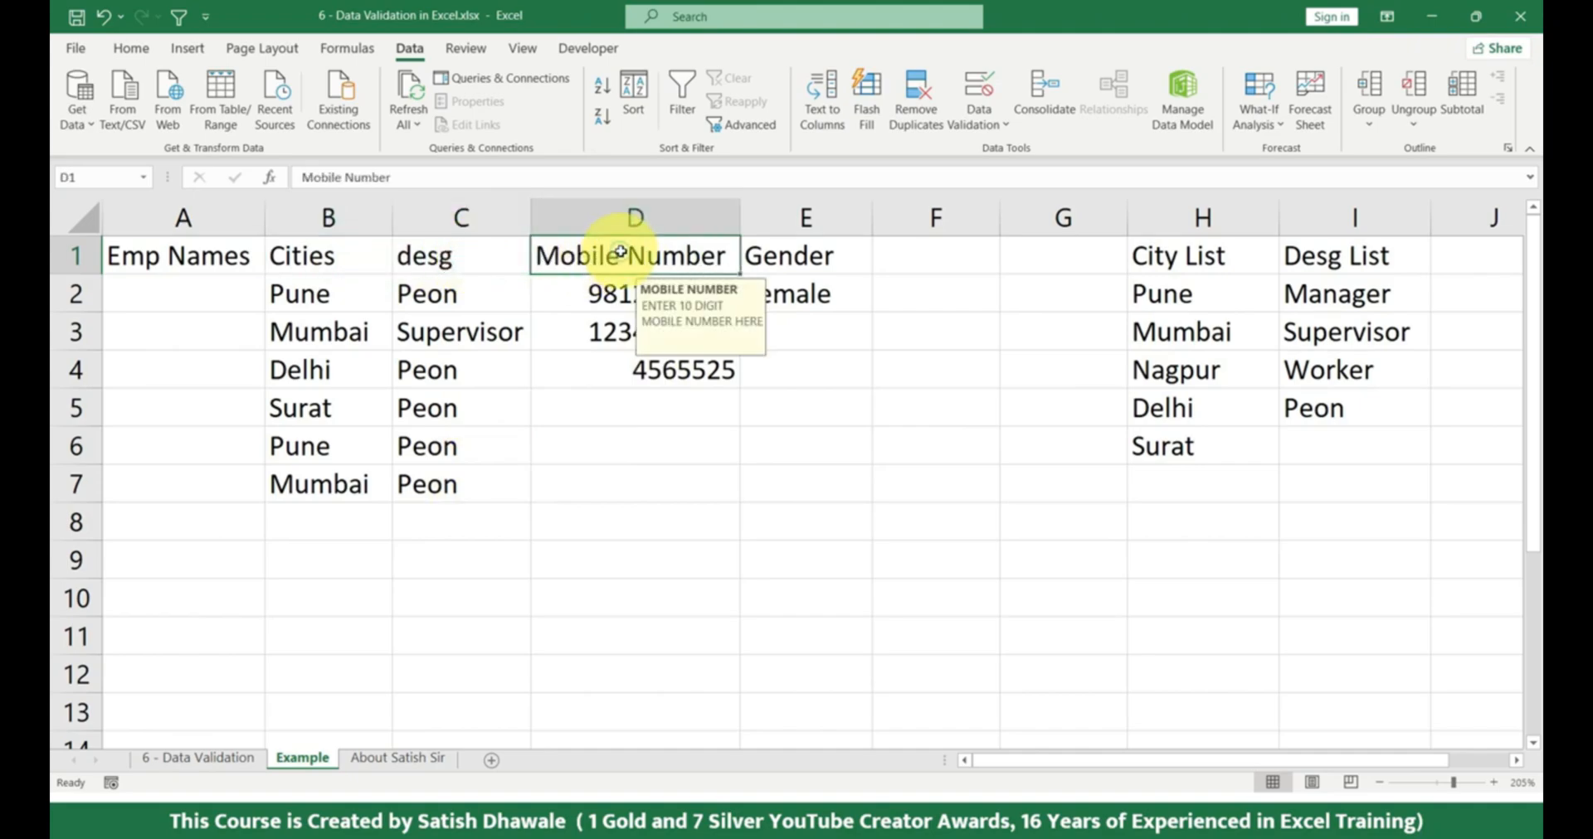
left_click(477, 255)
left_click(632, 256)
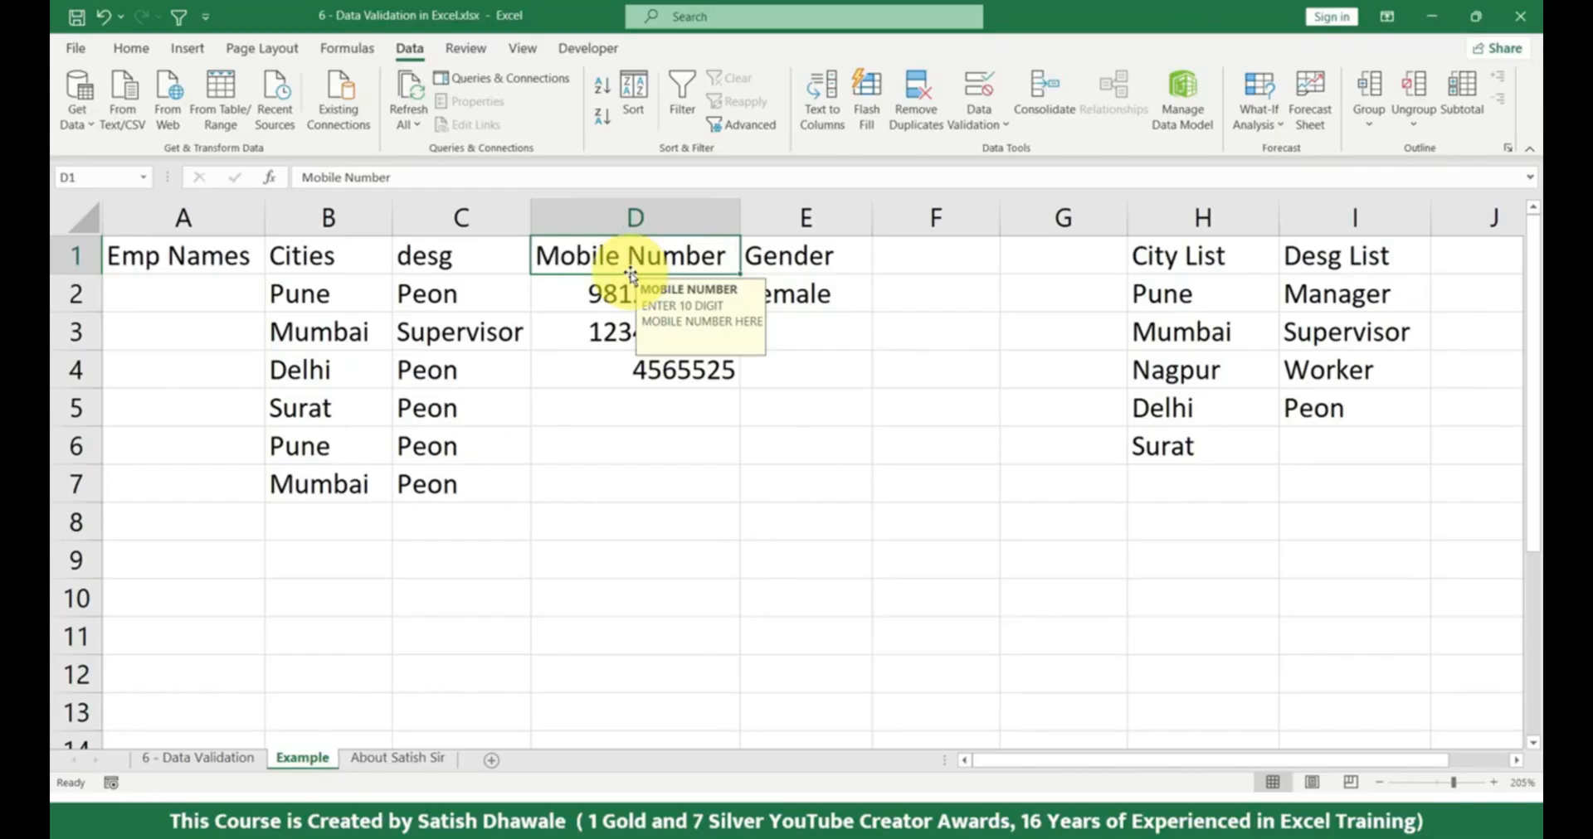
Review D1's error alert, input message and allowed data types in Data Validation, trying List, and close without saving.
left_click(988, 103)
left_click(935, 331)
left_click(871, 334)
left_click(796, 334)
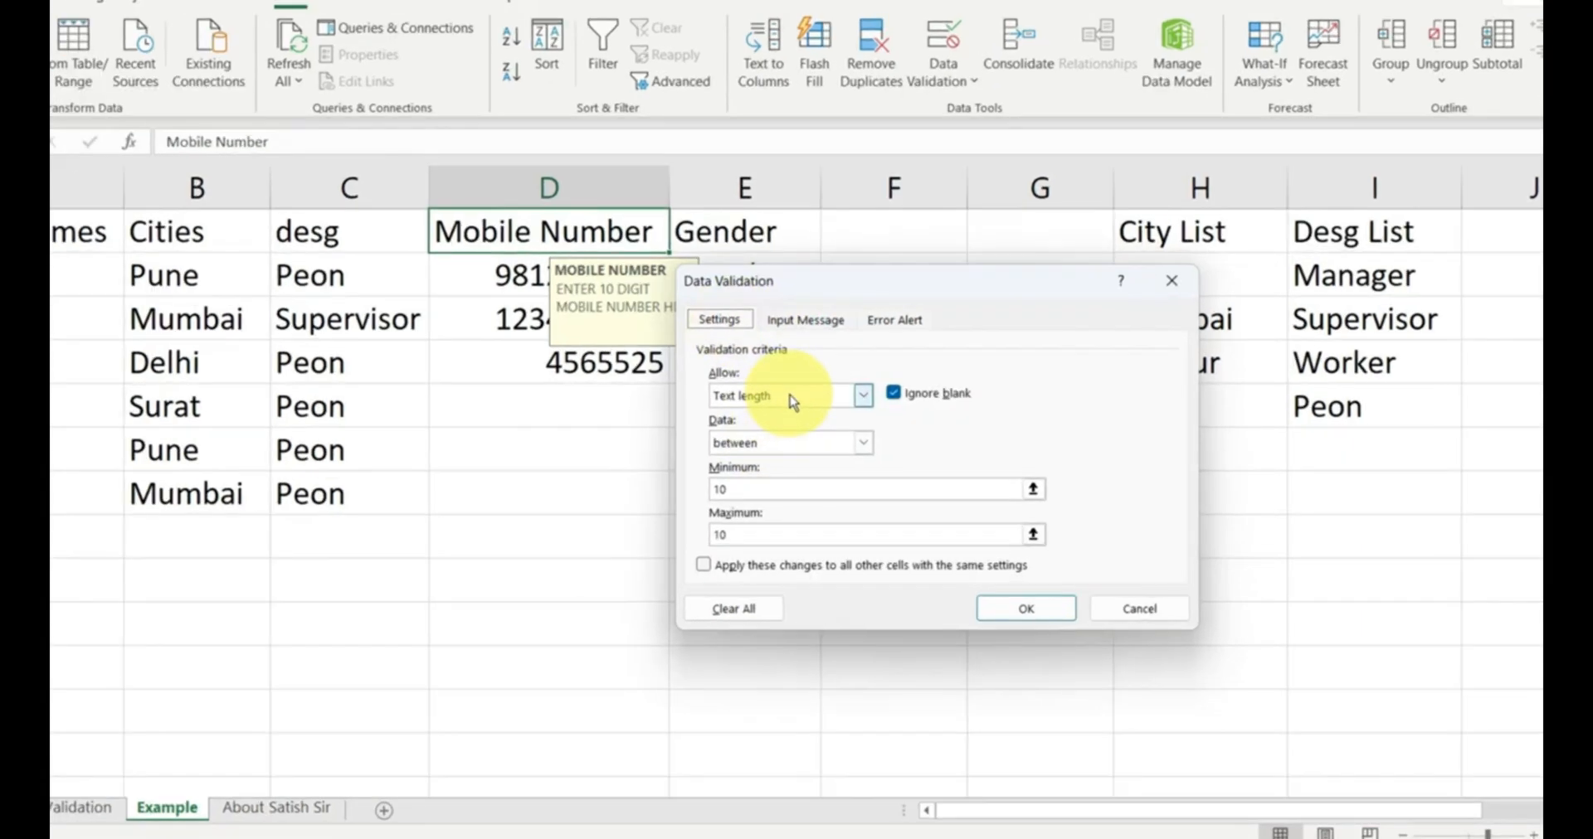
left_click(846, 398)
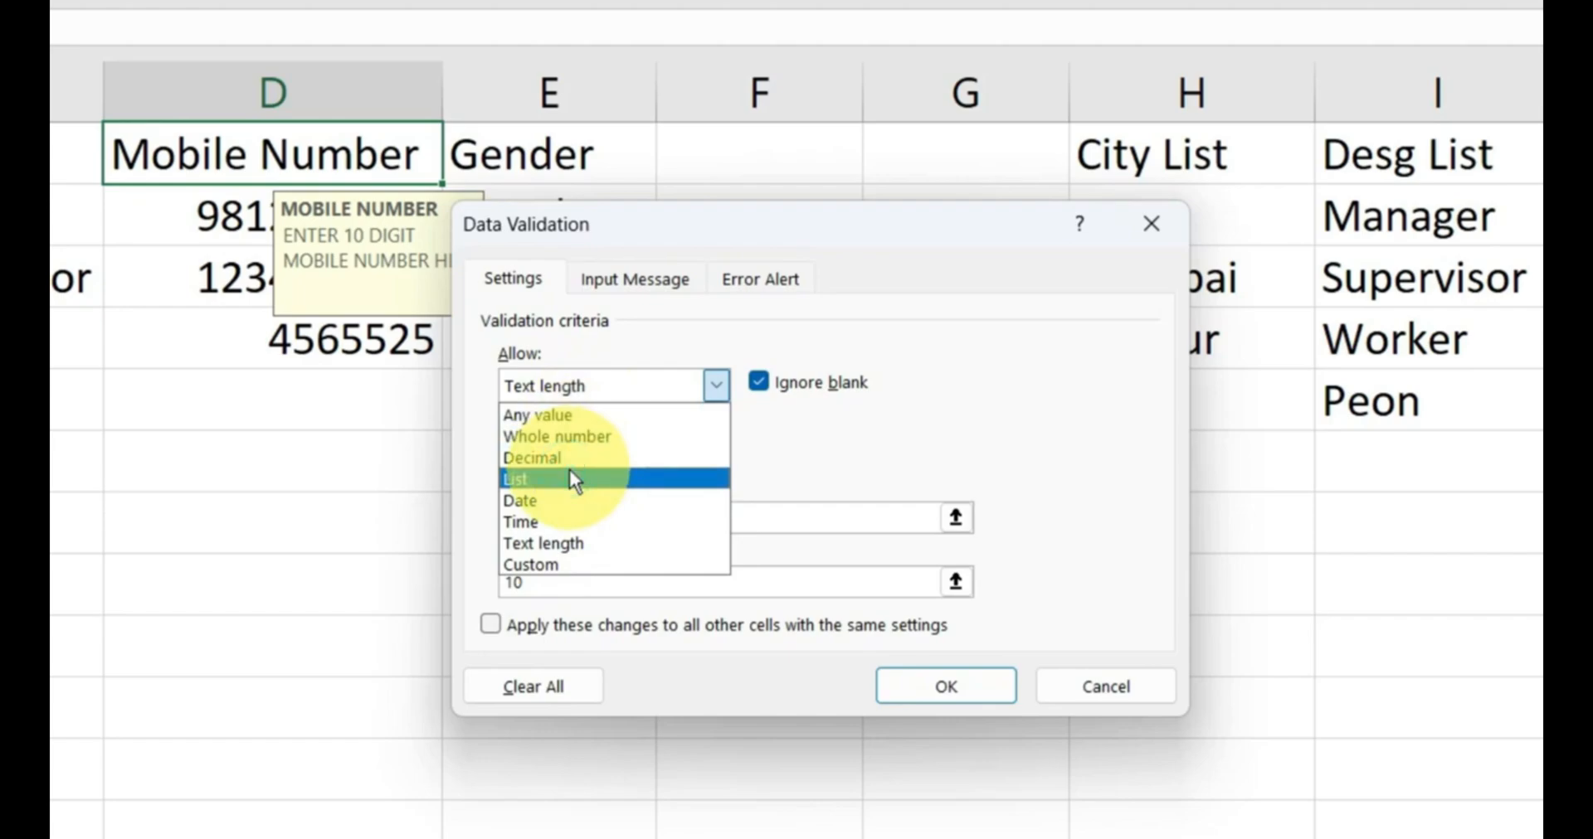
left_click(569, 469)
left_click(645, 391)
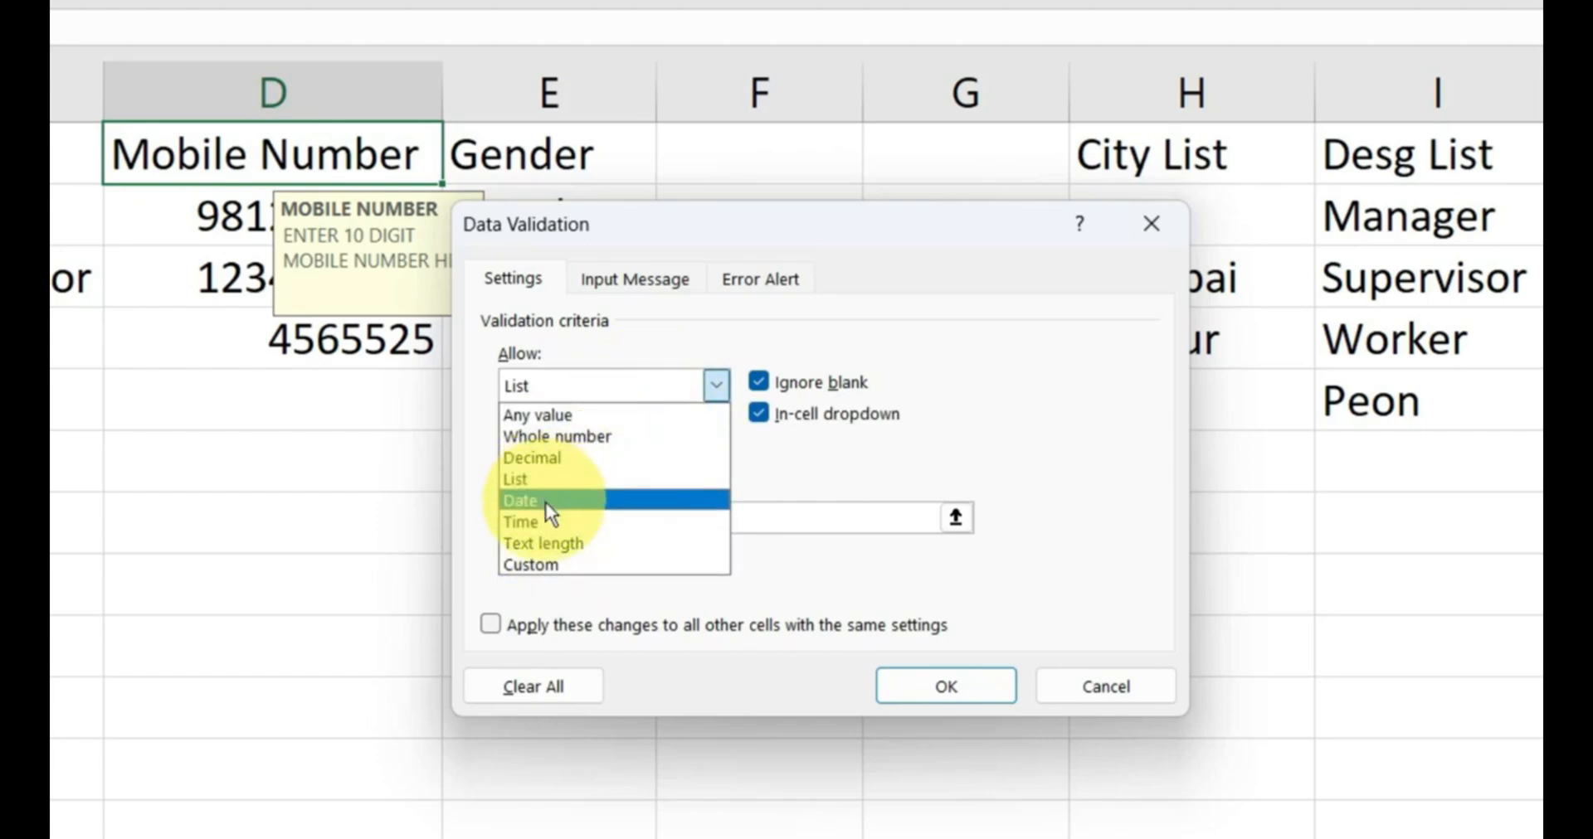
key("Escape")
key("Escape")
left_click(309, 407)
Switch to the 6 - Data Validation sheet and show it from row 1.
left_click(217, 756)
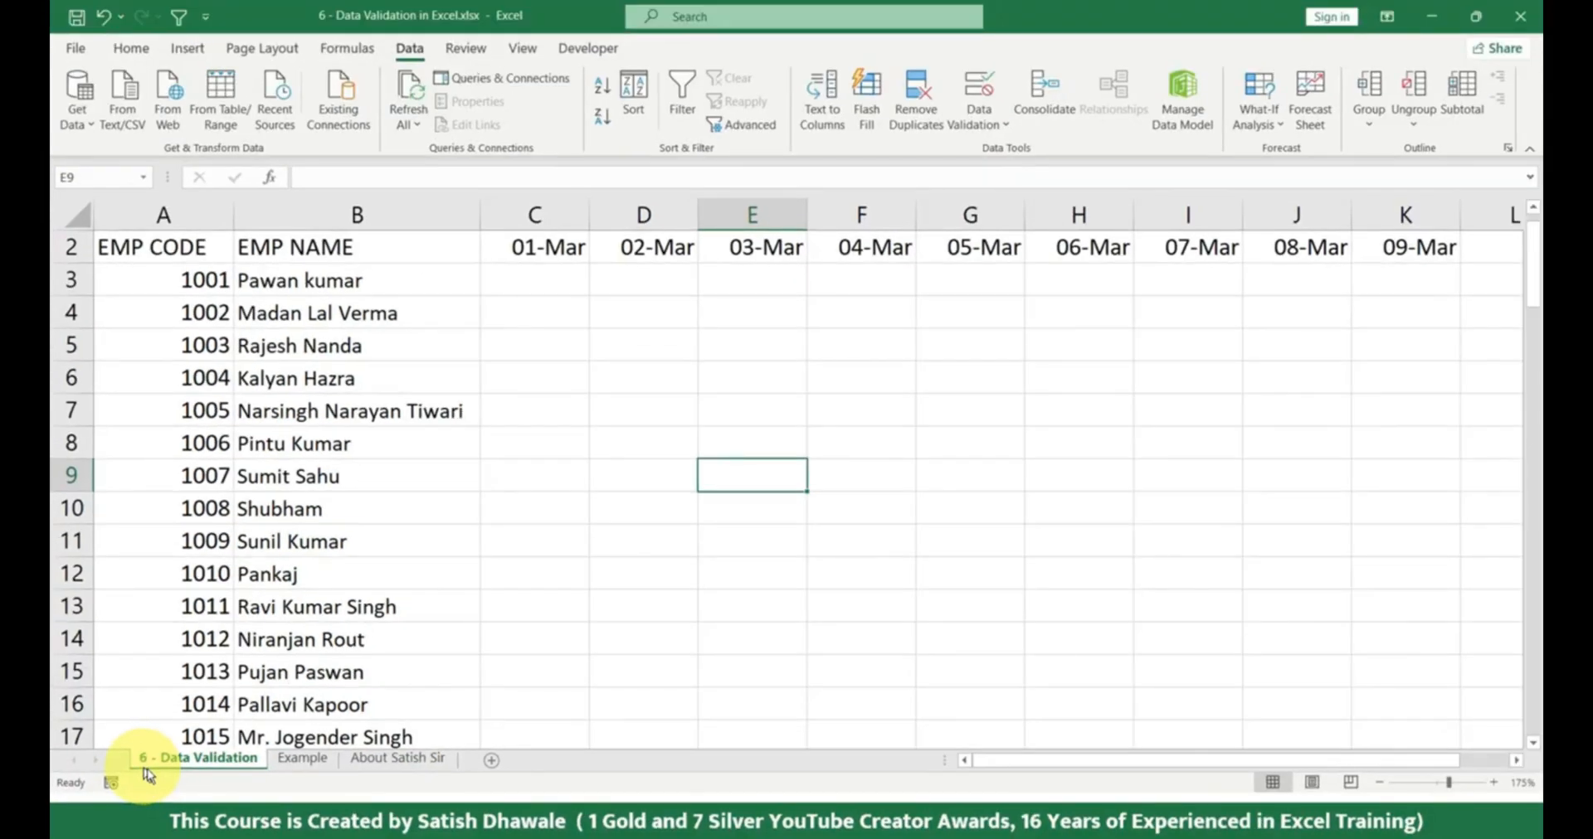
left_click(302, 758)
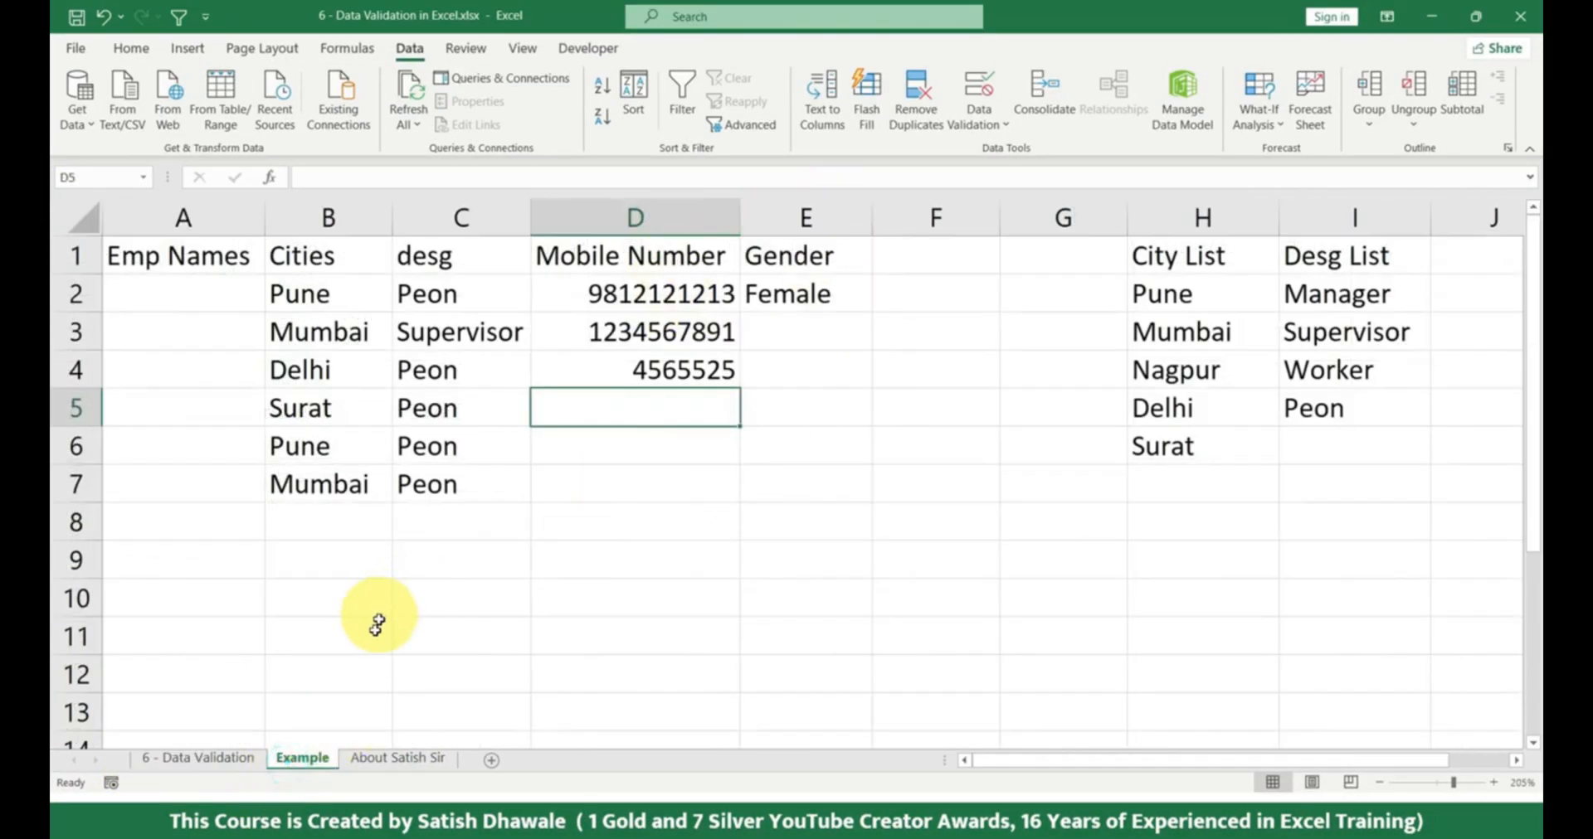
left_click(227, 757)
scroll(455, 476, "up", 1)
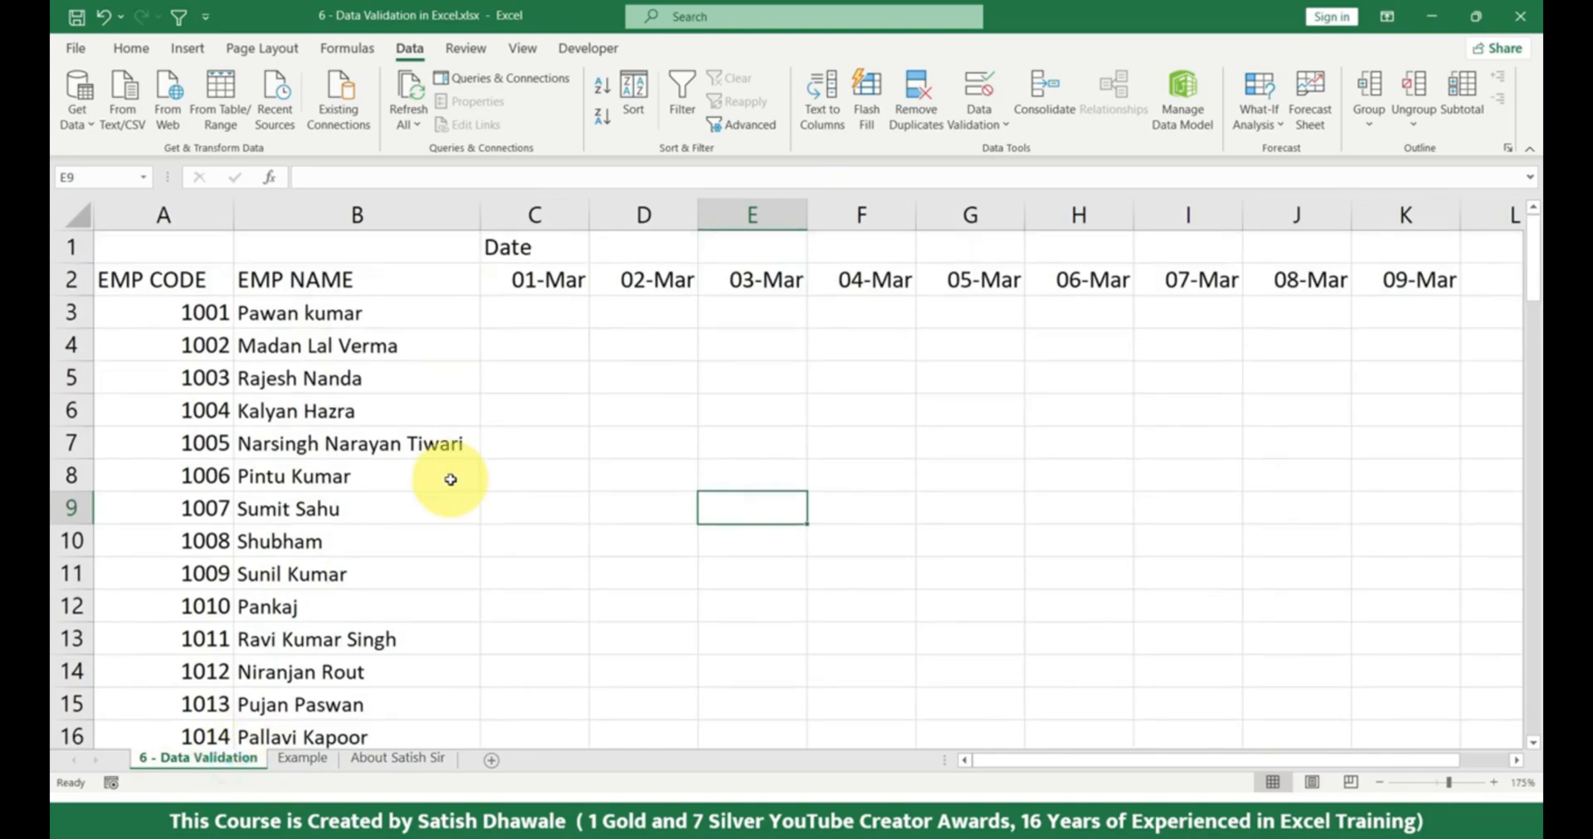
Examine the date headers in C2:K2 and the empty cells beneath them, returning to C3.
left_click_drag(551, 283, 1406, 288)
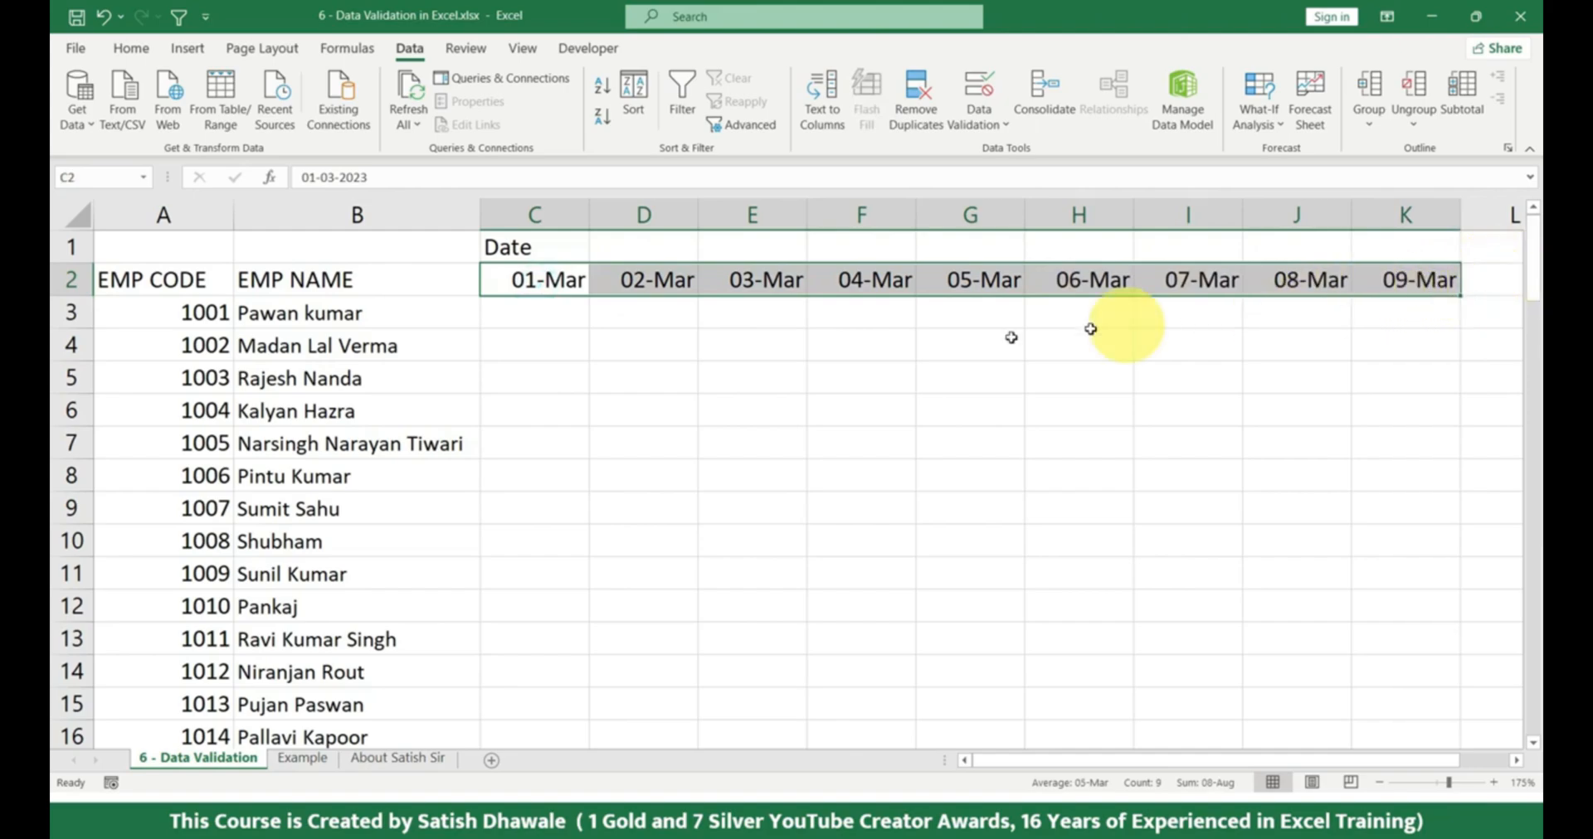
left_click_drag(548, 314, 661, 754)
left_click(574, 508)
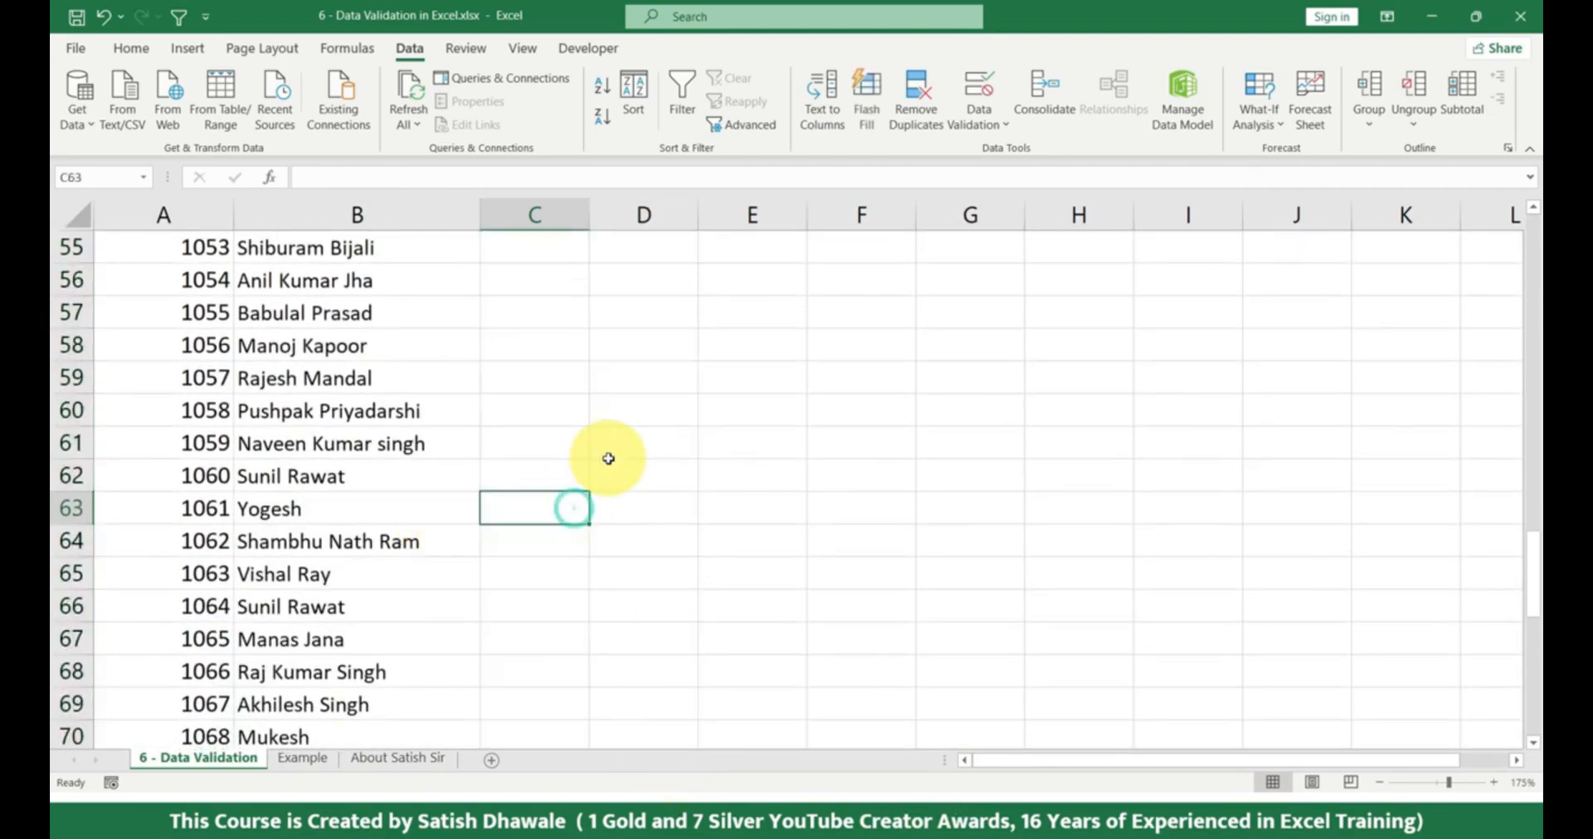
key("ctrl+Up")
key("Down")
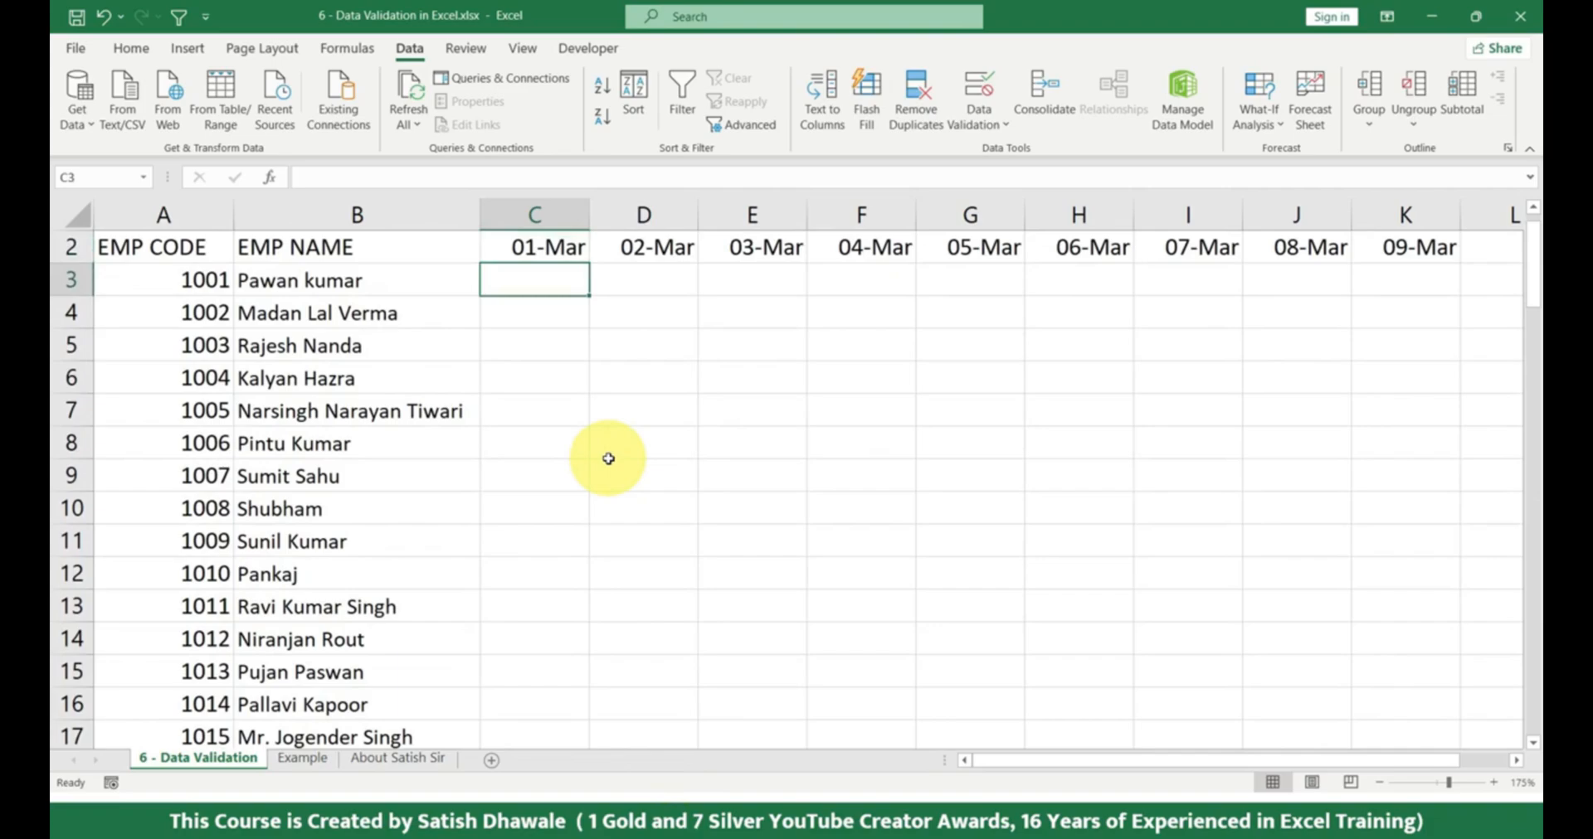
Try to select the empty cells under the date headers starting from C3.
key("shift+Right")
key("shift+Right")
key("shift+Right")
key("shift+Right")
key("shift+Right")
key("shift+Right")
key("shift+Right")
key("shift+Right")
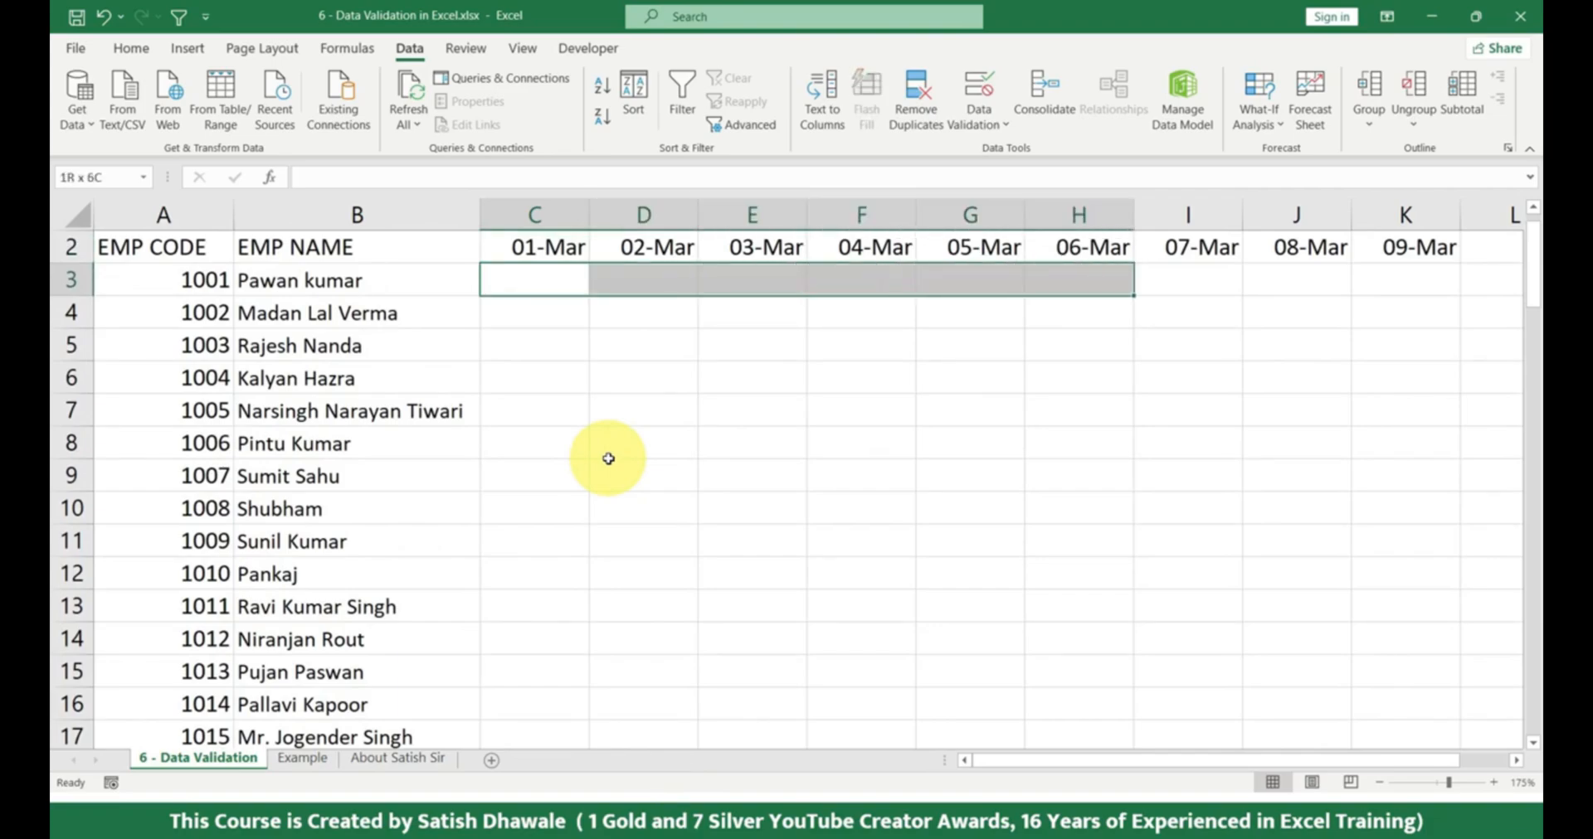
key("shift+Right")
key("shift+Left")
key("shift+Down")
key("Left")
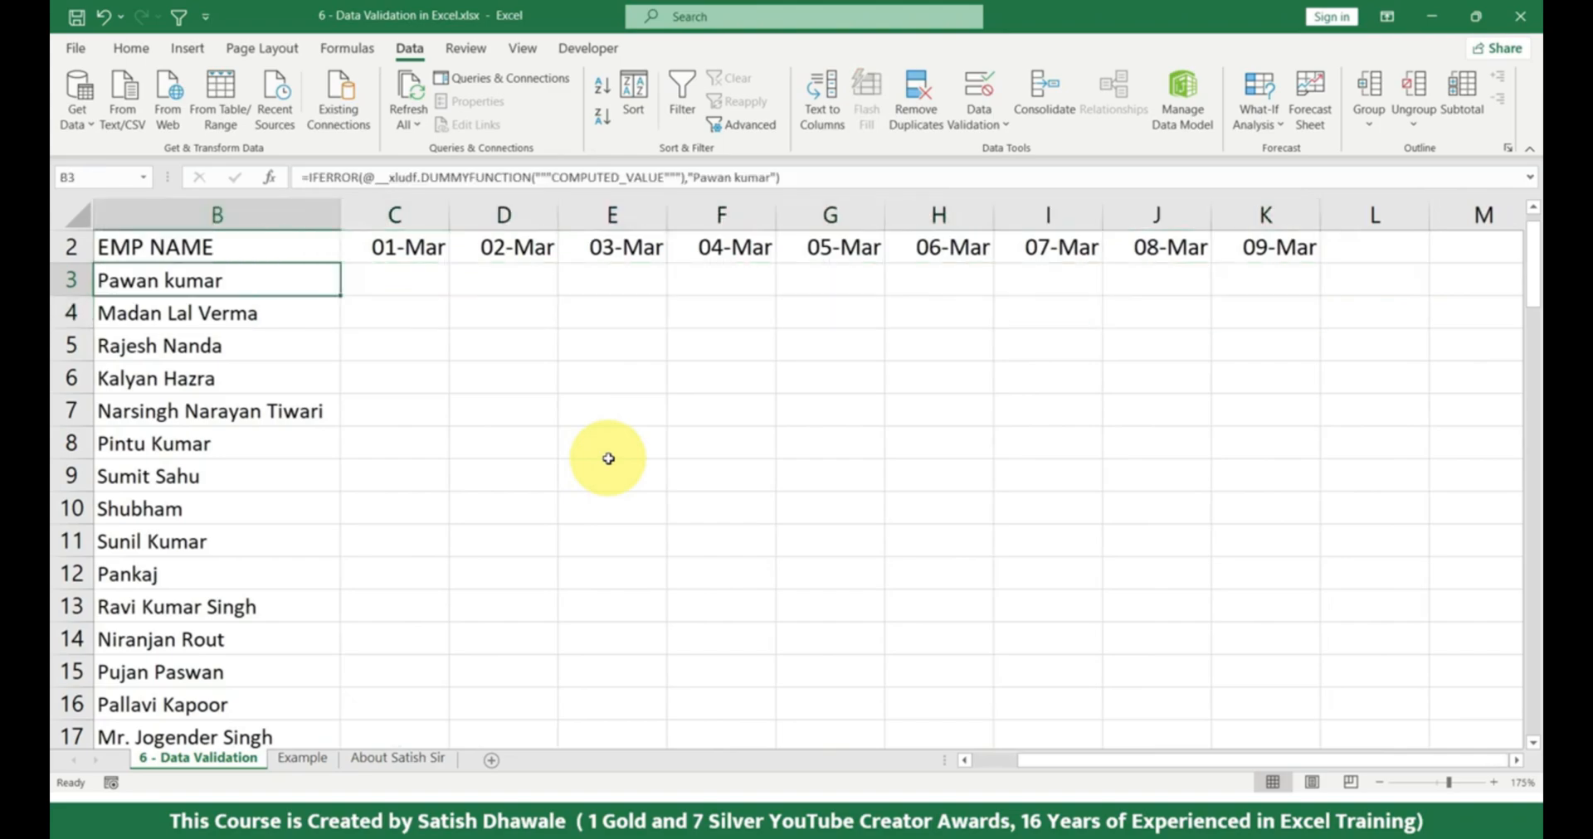
Examine how far the employee list reaches down and how far the date headers run across to 09-Mar.
key("ctrl+Down")
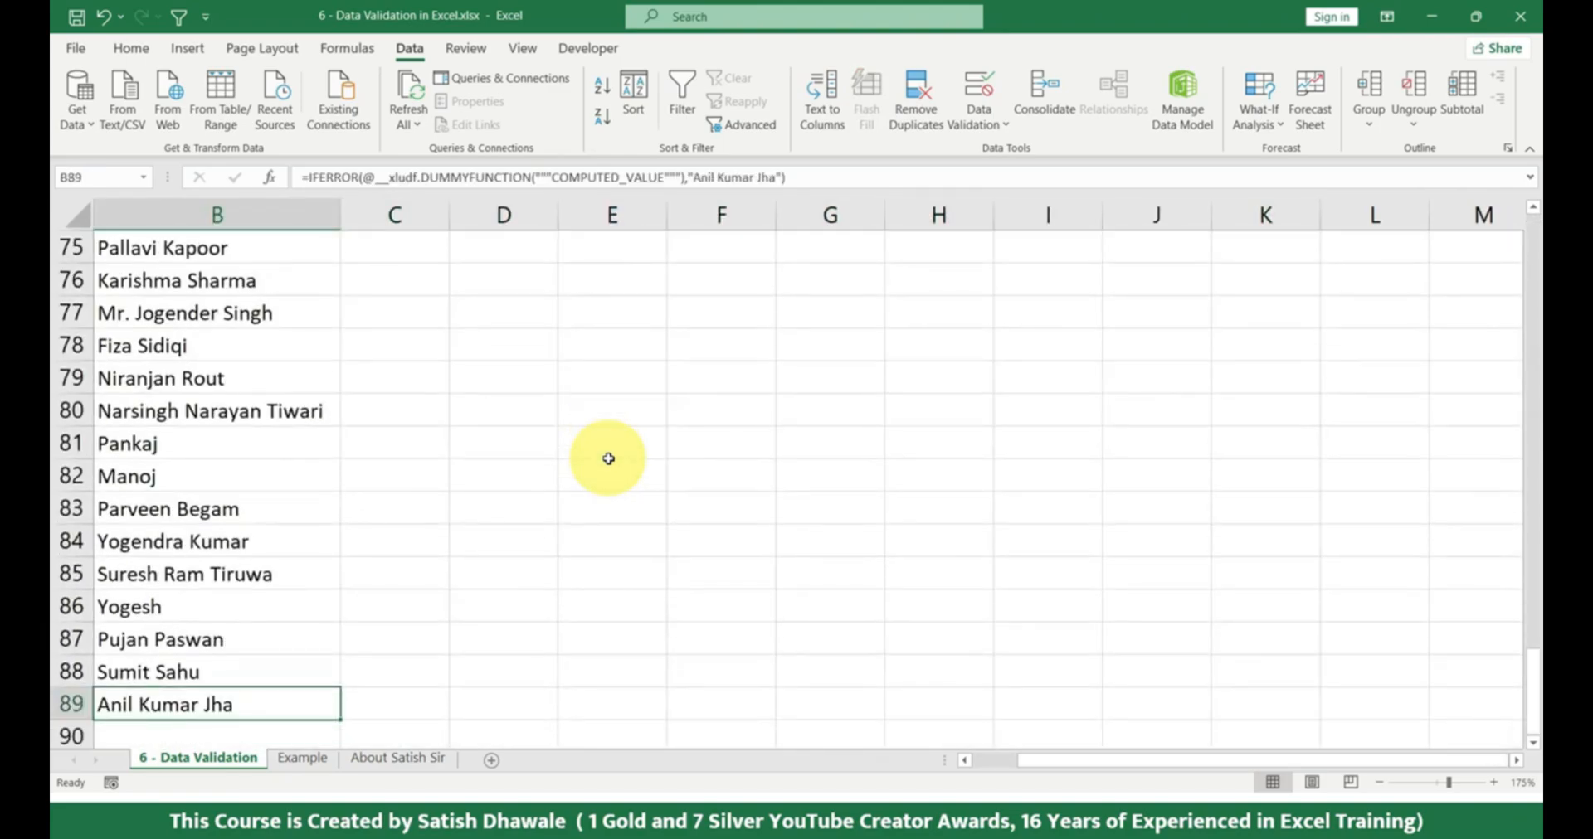
key("Left")
key("Right")
key("Left")
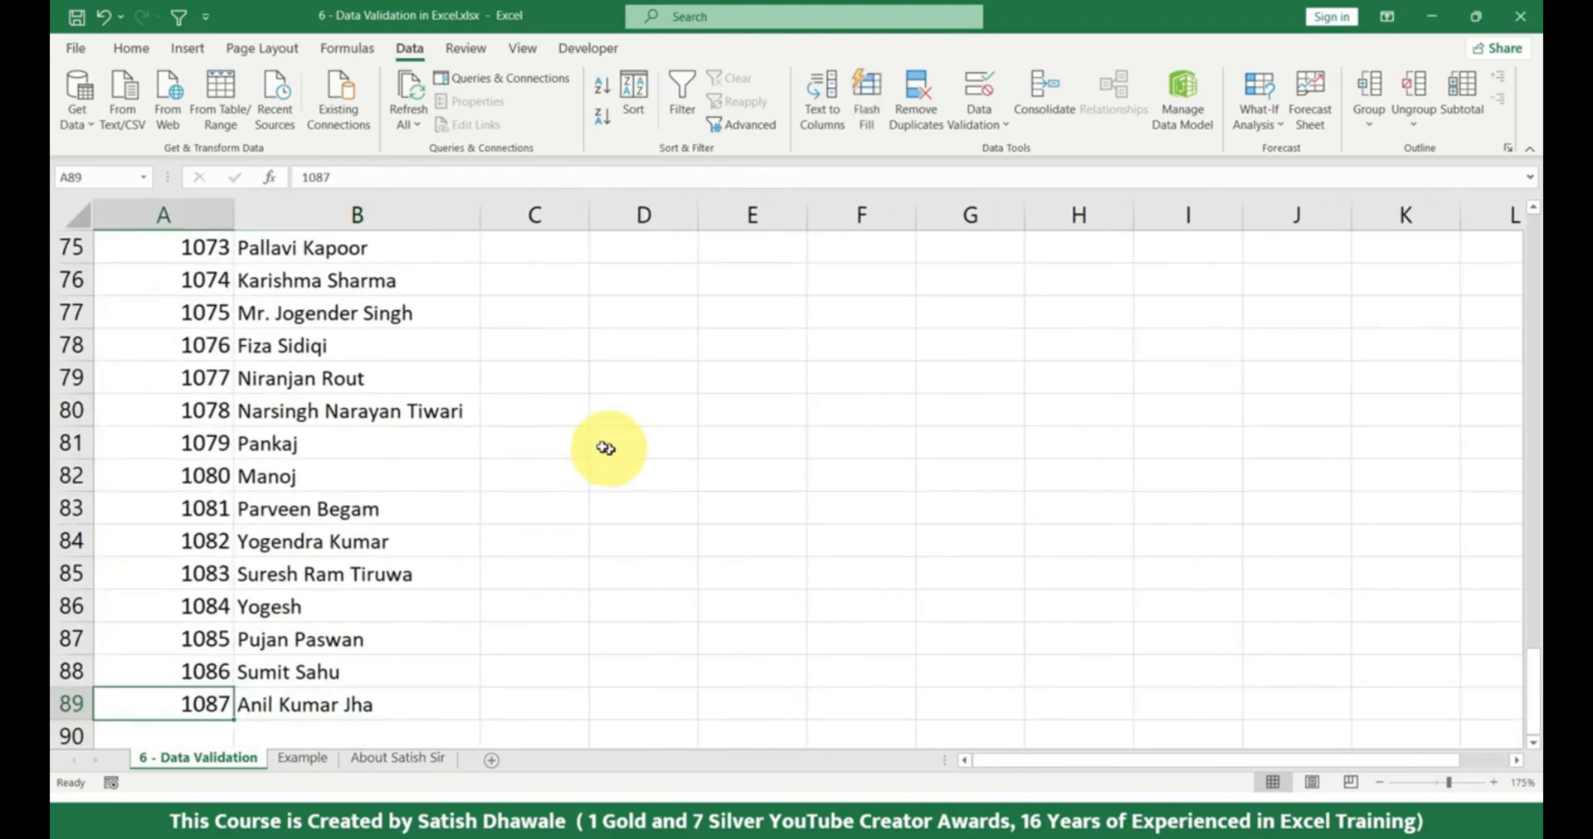
left_click(518, 704)
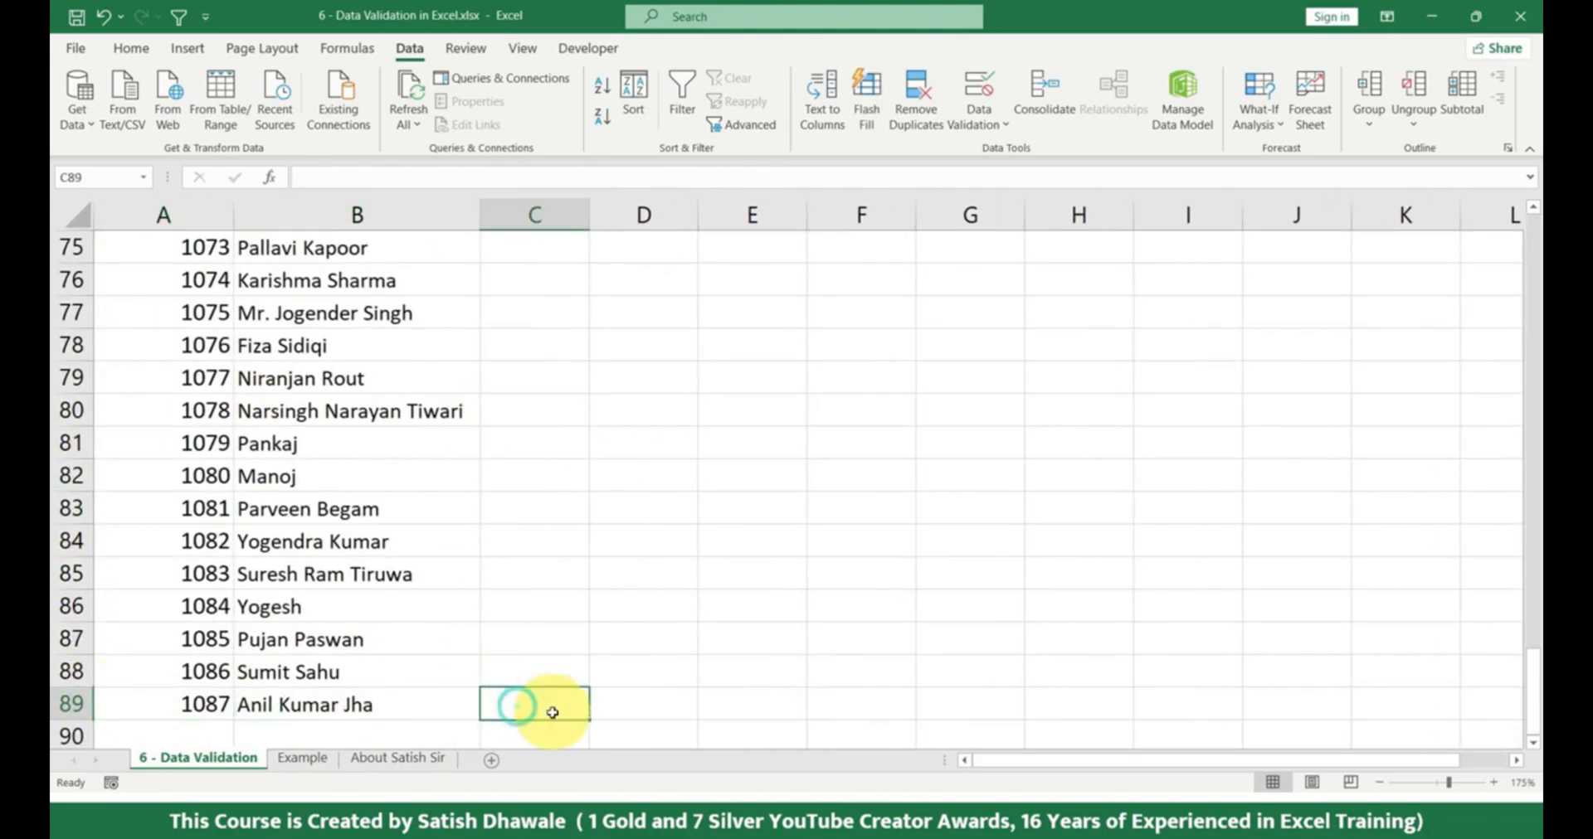
left_click(327, 702)
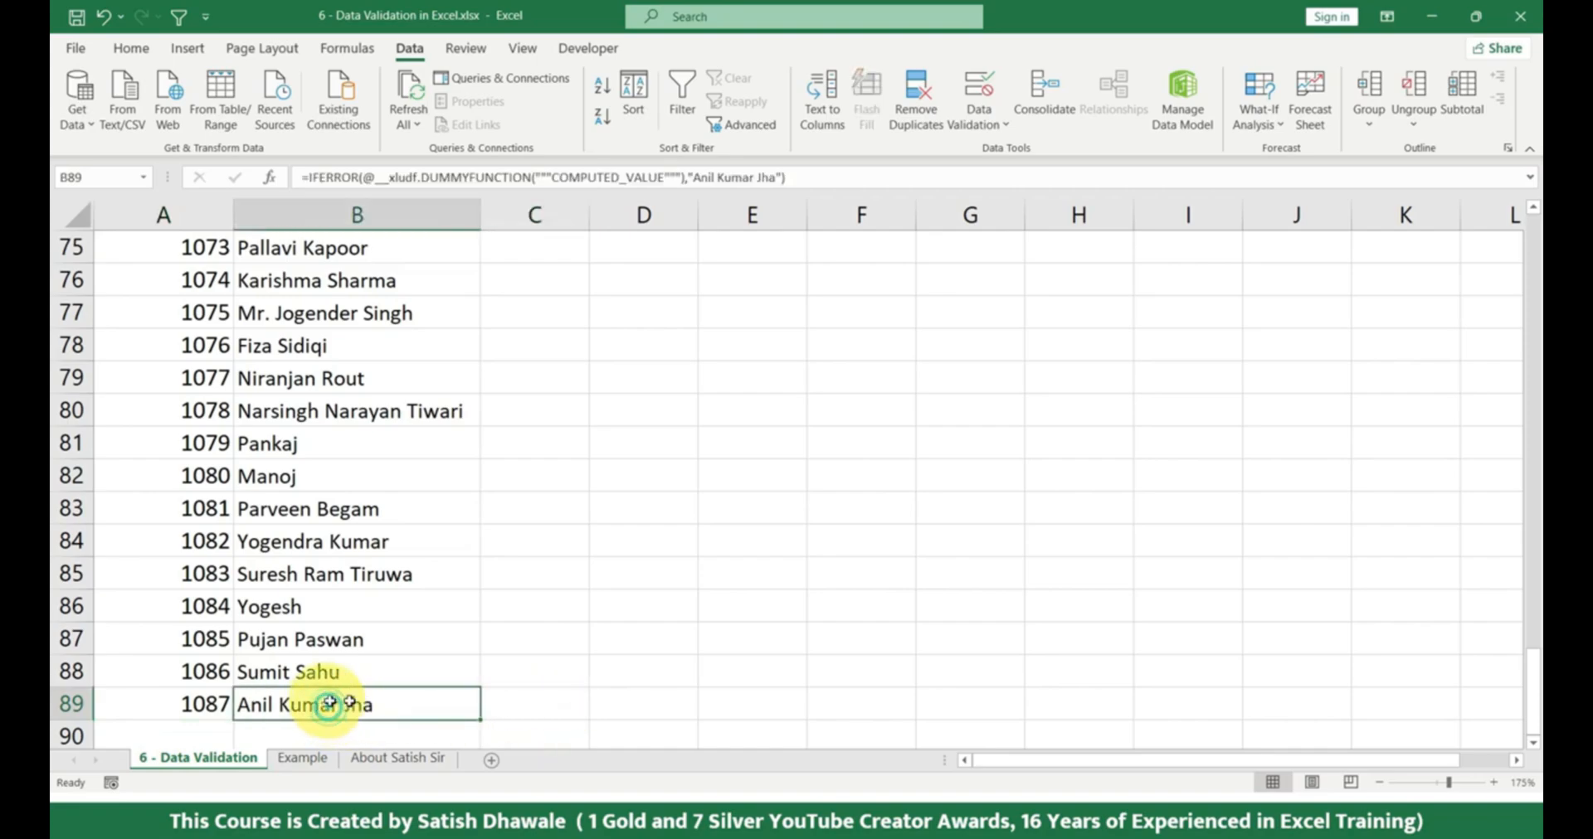
left_click(498, 705)
key("ctrl+Up")
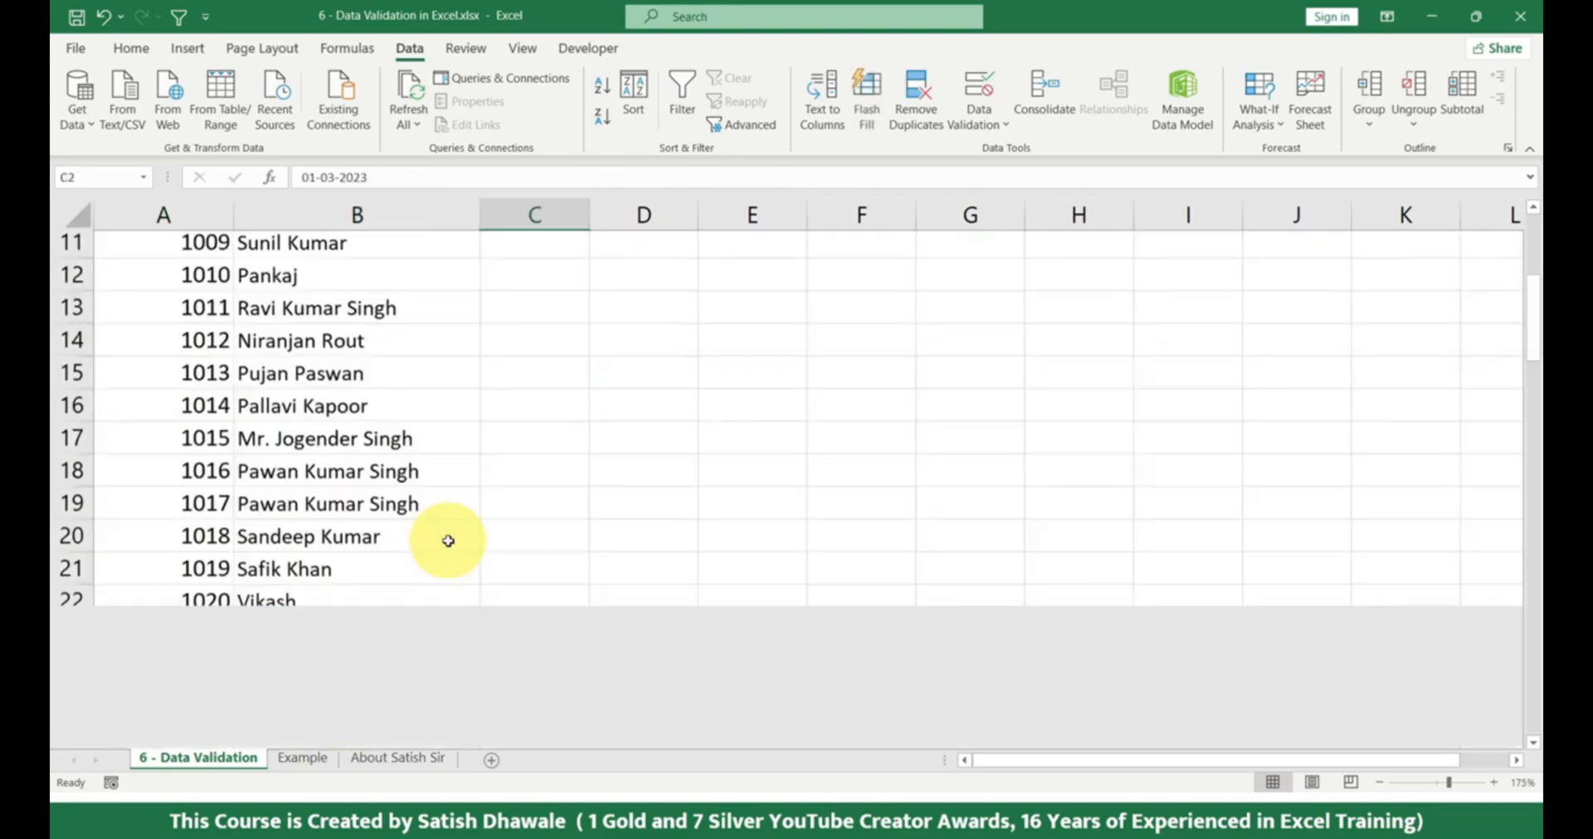
key("Right")
key("Right")
key("Right")
key("Right")
key("Right")
key("Right")
key("Right")
key("Right")
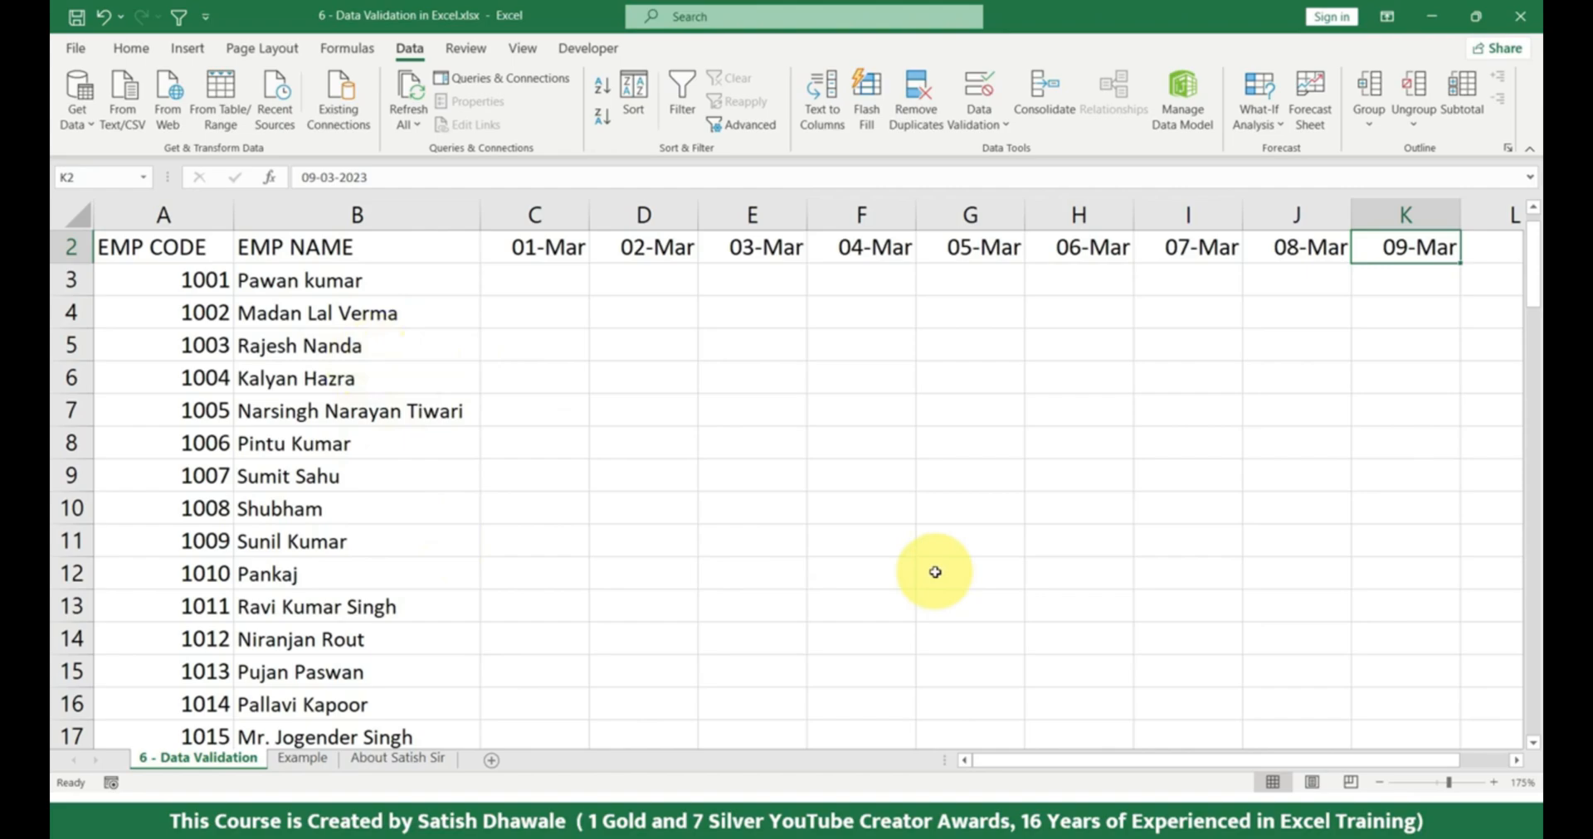
Select the empty cells C3:K3 under the date headers, from 01-Mar to 09-Mar.
left_click(570, 284)
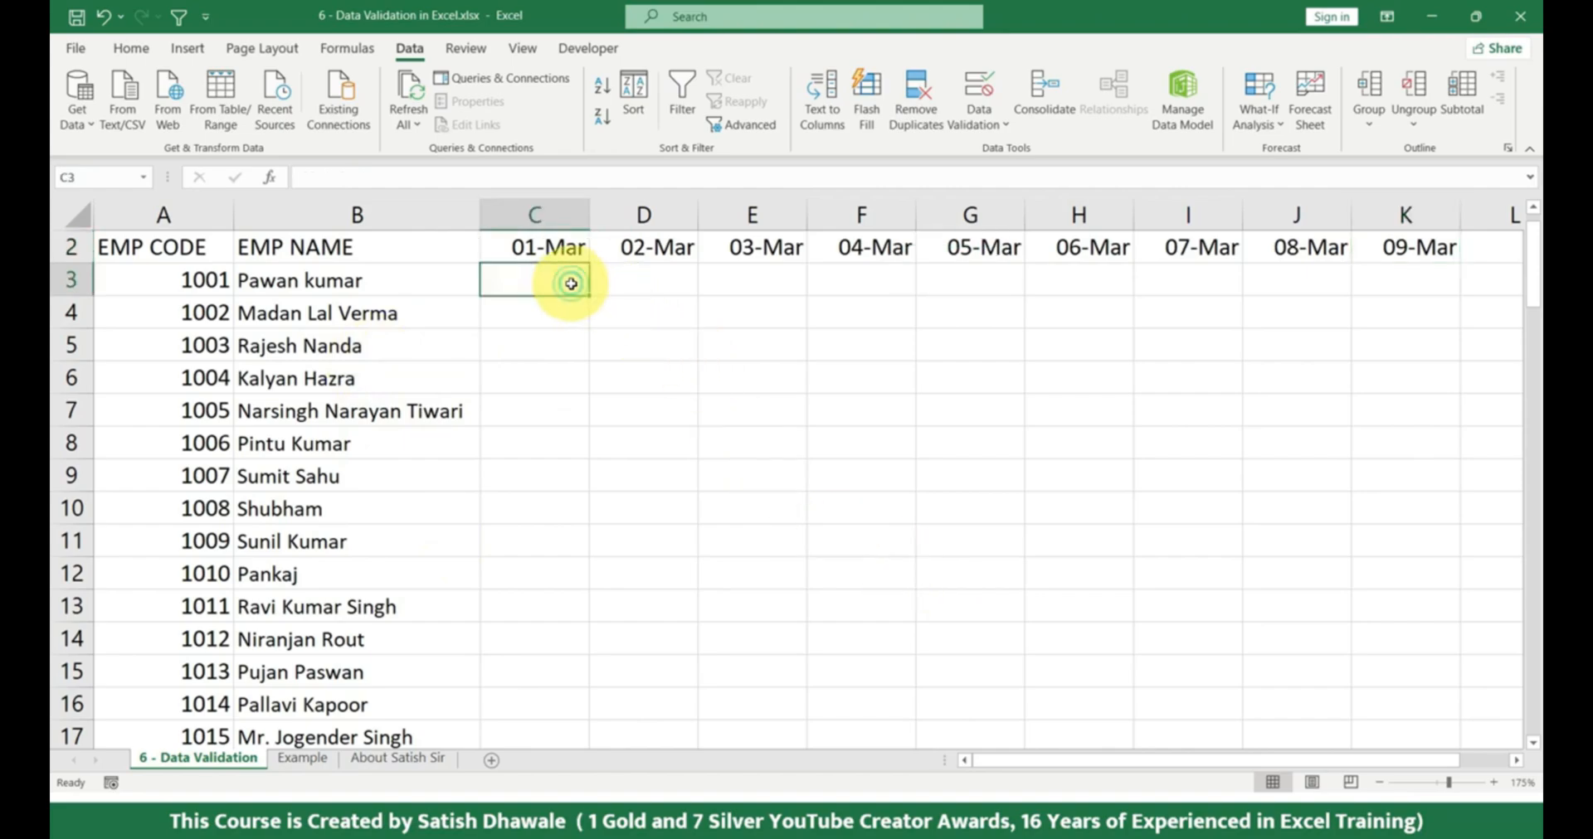
key("ctrl+shift+Right")
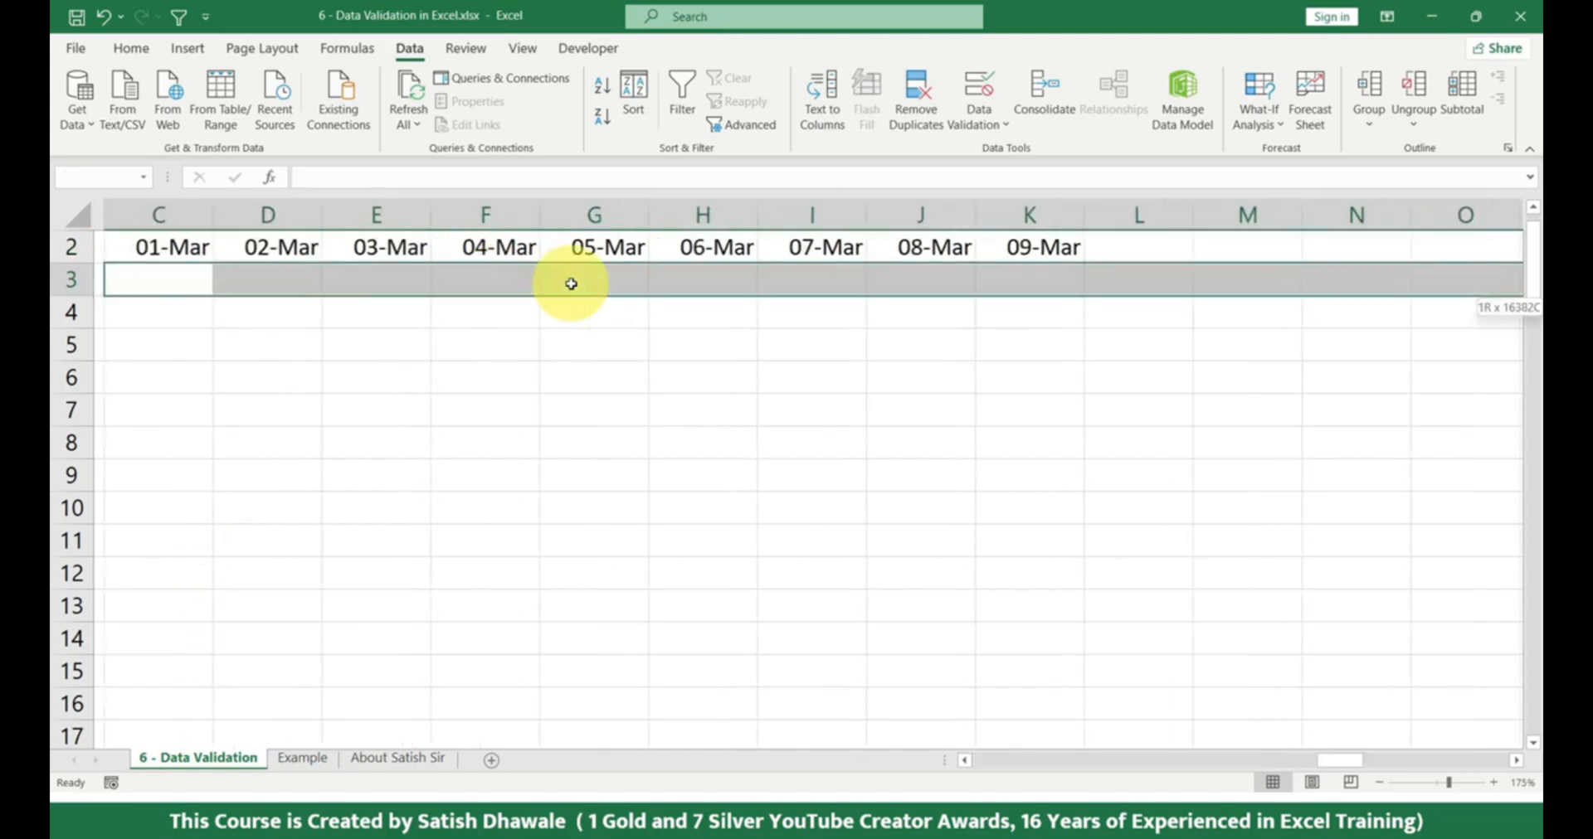
key("ctrl+shift+Left")
key("shift+Right")
key("shift+Right")
key("shift+Right")
key("shift+Right")
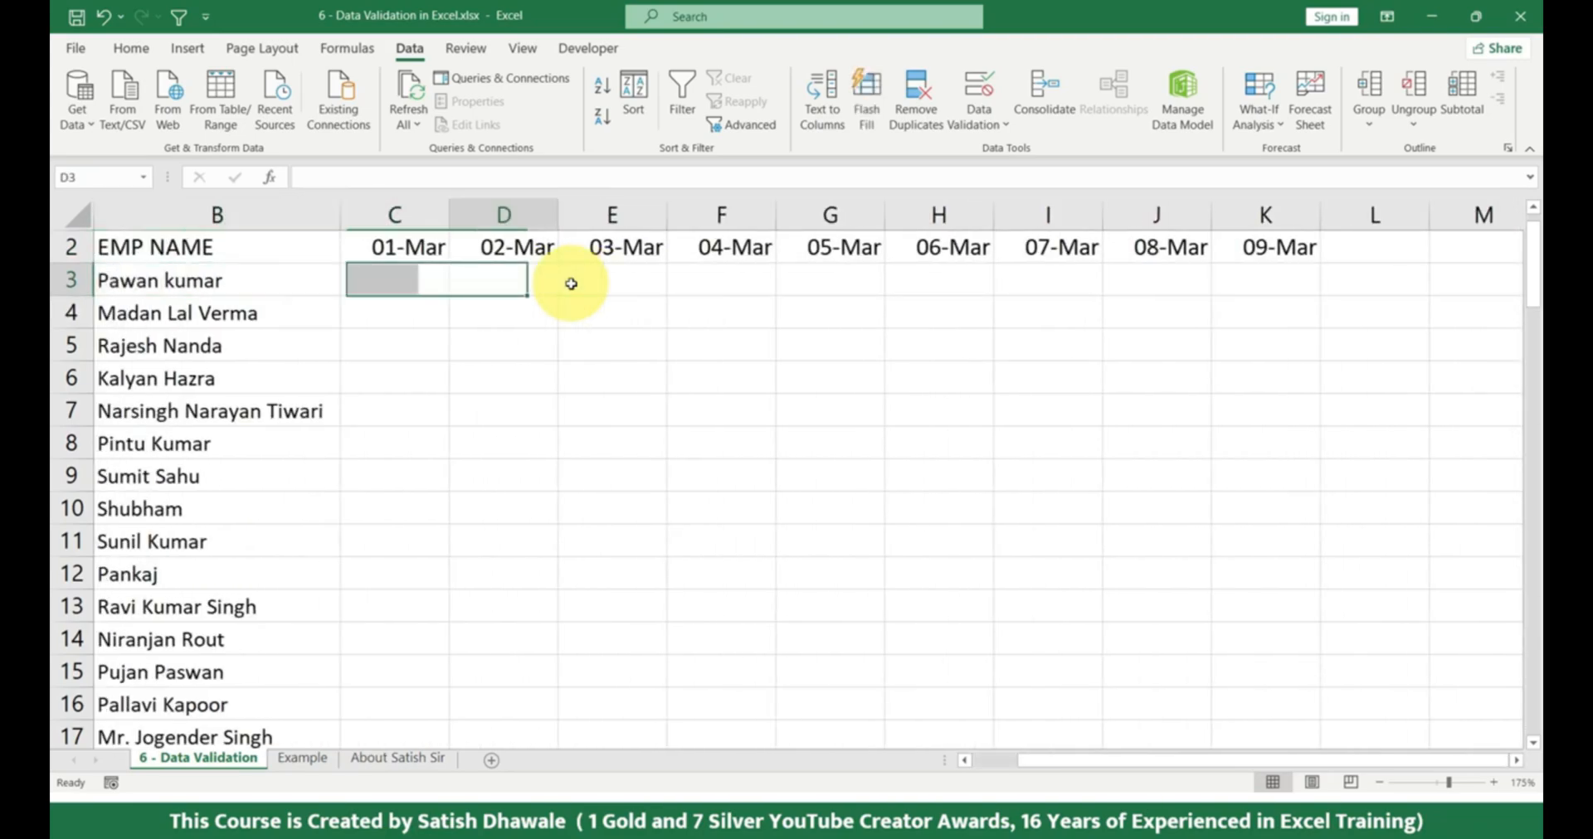
key("shift+Right")
key("shift+Right")
key("shift+Right")
key("shift+Right")
key("shift+Right")
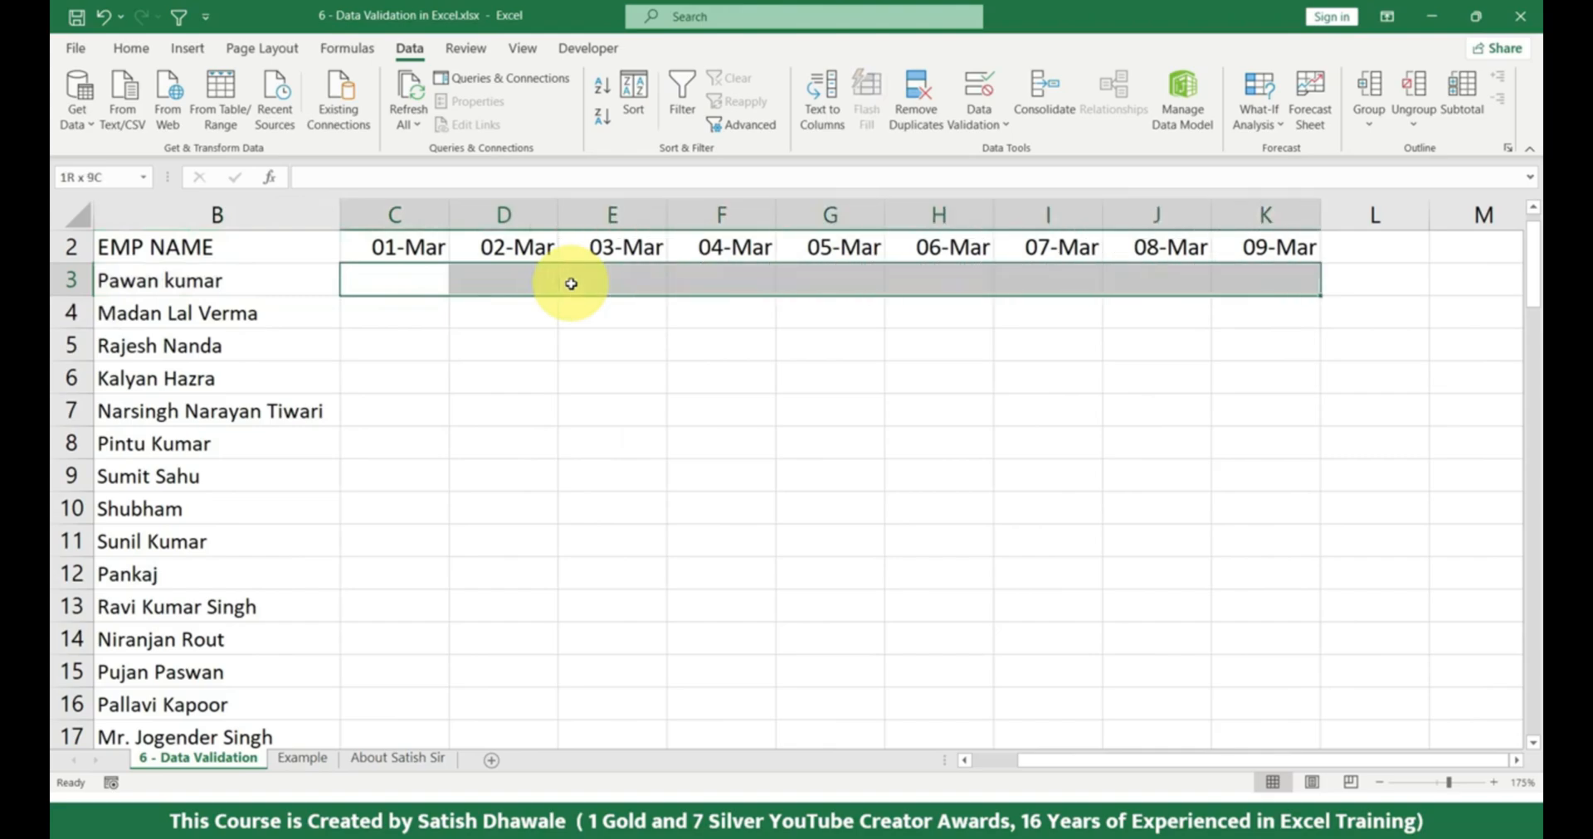
Extend the selection down to the last employee row, covering C3:K89.
key("shift+Down")
key("shift+Down")
key("shift+Down")
key("shift+Down")
key("shift+Down")
key("shift+Down")
key("shift+Down")
key("shift+Down")
key("shift+Down")
key("shift+Down")
key("shift+Down")
key("shift+Down")
key("shift+Down")
key("shift+Down")
key("shift+Down")
key("shift+Down")
key("shift+Down")
key("shift+Down")
key("shift+Down")
key("shift+Down")
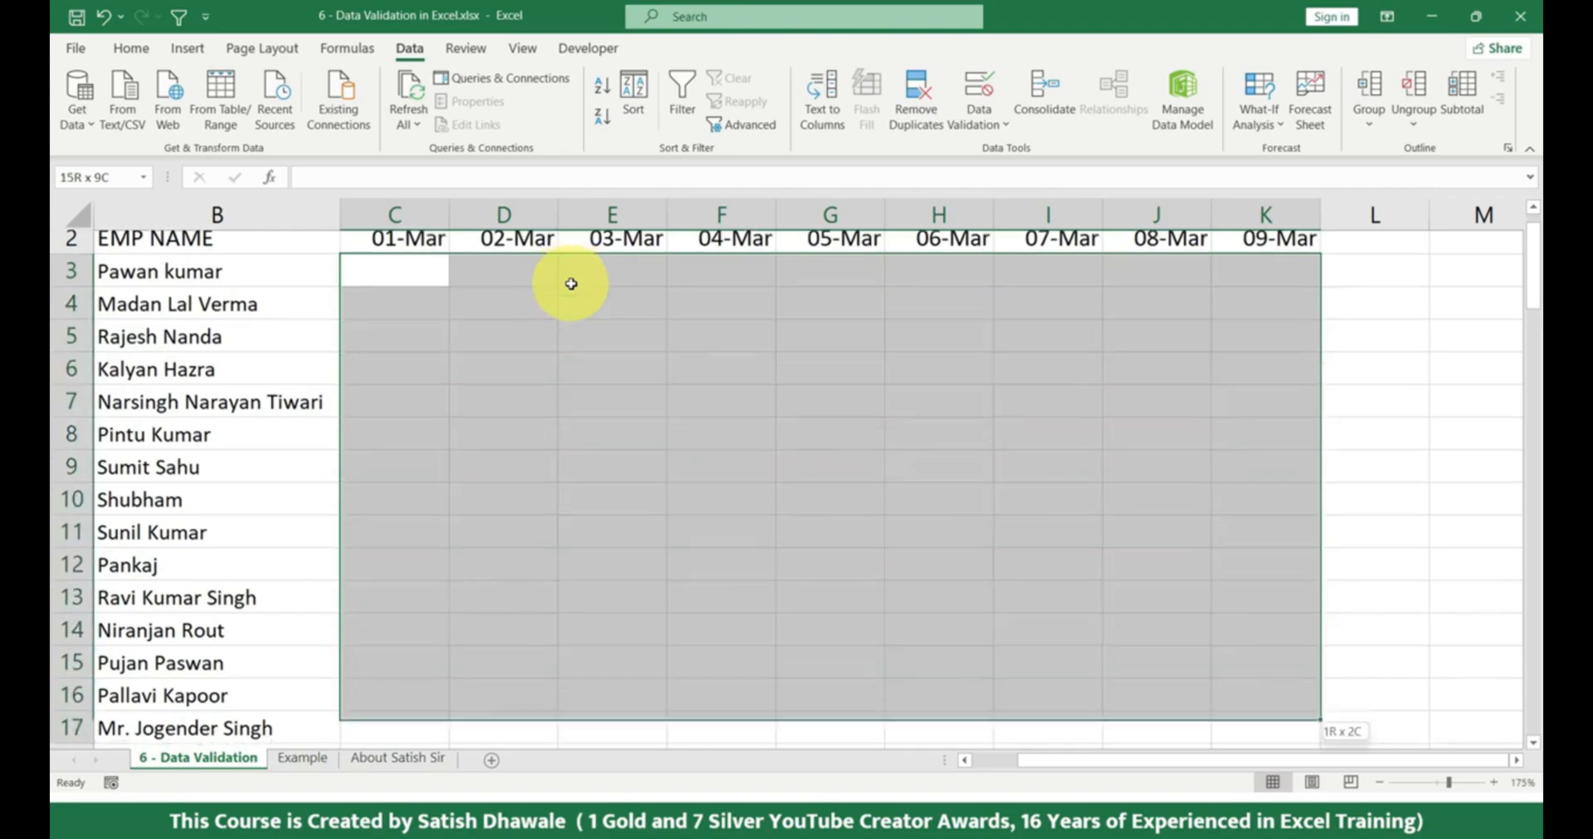
key("shift+Down")
key("shift+Down")
key("shift+Down")
key("shift+Down")
key("shift+Down")
key("shift+Down")
key("shift+Down")
key("shift+Down")
key("shift+Down")
key("shift+Down")
key("shift+Down")
key("shift+Down")
key("shift+Down")
key("shift+Down")
key("shift+Down")
key("shift+Down")
key("shift+Down")
key("shift+Down")
key("shift+Down")
key("shift+Down")
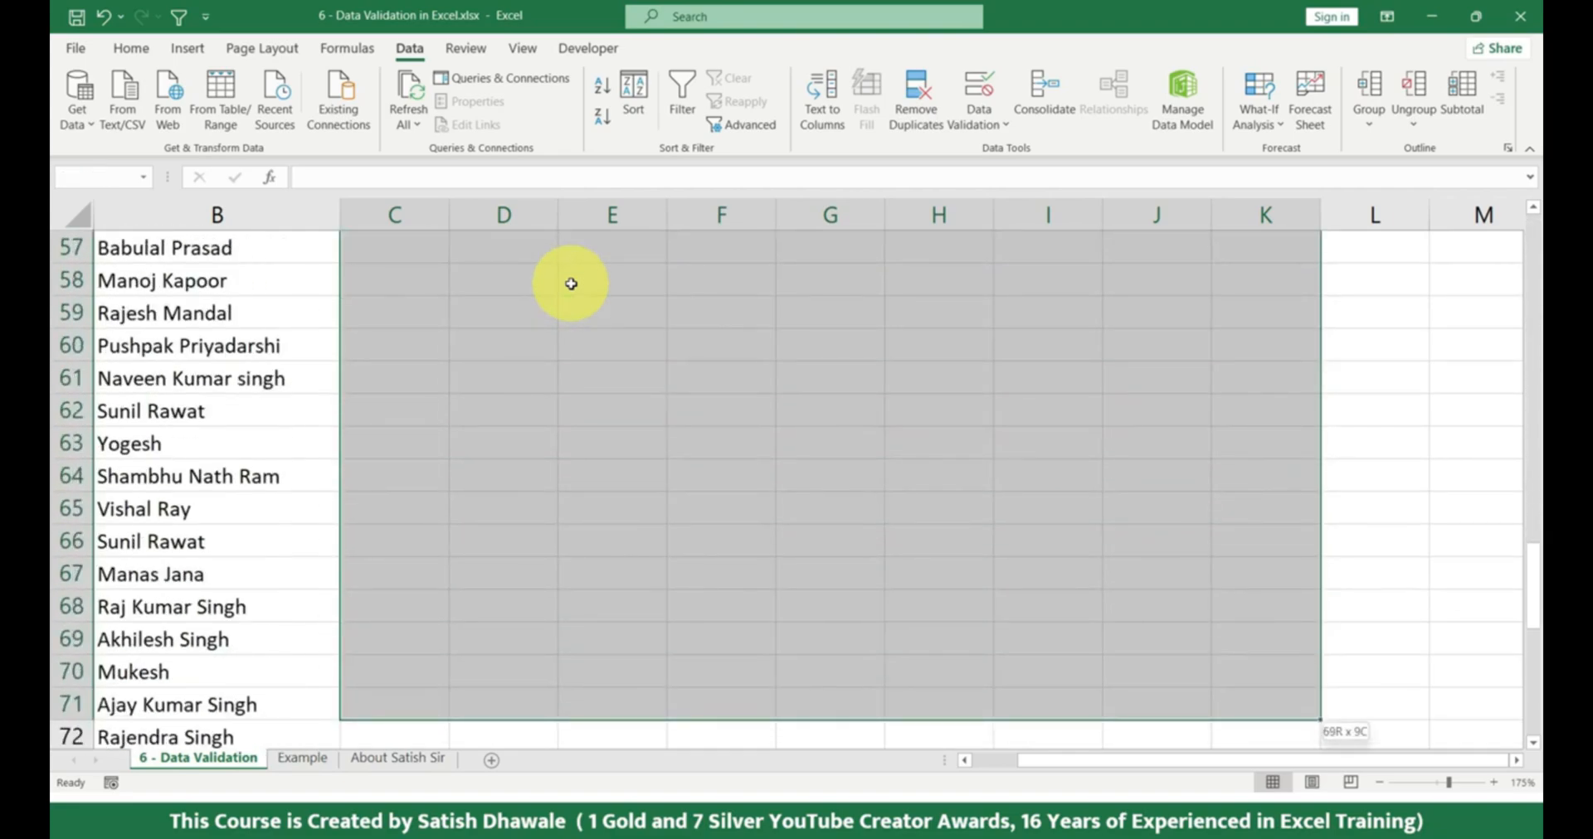
key("shift+Down")
key("shift+Down")
key("shift+Down")
key("shift+Down")
key("shift+Down")
key("shift+Down")
key("shift+Down")
key("shift+Down")
key("shift+Down")
key("shift+Down")
key("shift+Down")
key("shift+Down")
key("shift+Down")
key("shift+Down")
key("shift+Down")
key("shift+Down")
key("shift+Down")
key("shift+Down")
key("shift+Down")
key("shift+Down")
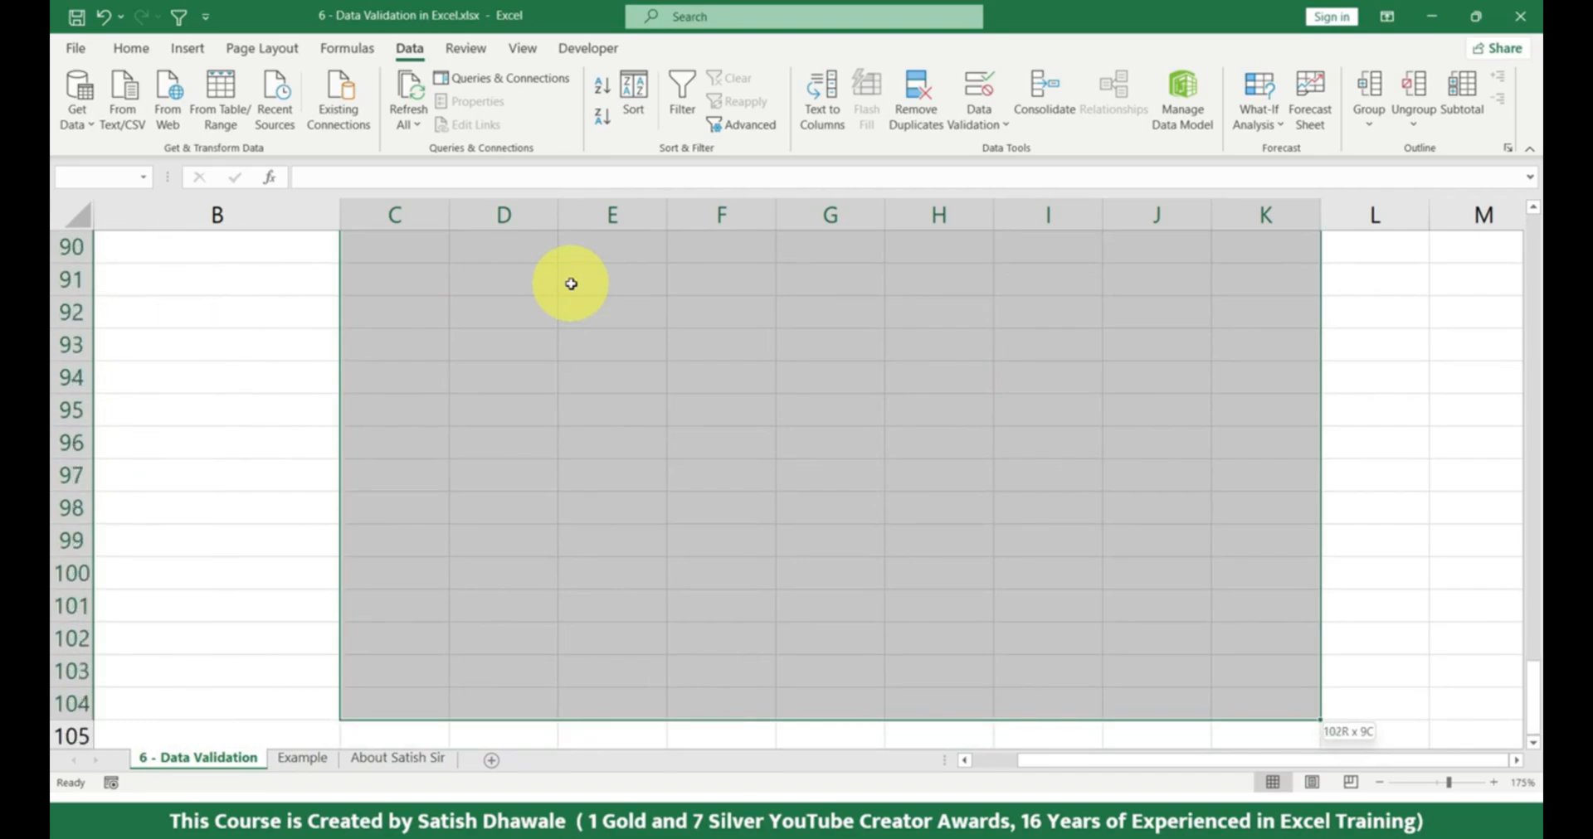
key("shift+Up")
key("shift+Up")
key("shift+Up")
key("shift+Up")
key("shift+Up")
key("shift+Up")
key("shift+Up")
key("shift+Up")
key("shift+Up")
key("shift+Up")
key("shift+Up")
key("shift+Up")
key("shift+Up")
key("shift+Up")
key("shift+Up")
key("shift+Up")
key("shift+Up")
key("shift+Up")
key("shift+Up")
key("shift+Up")
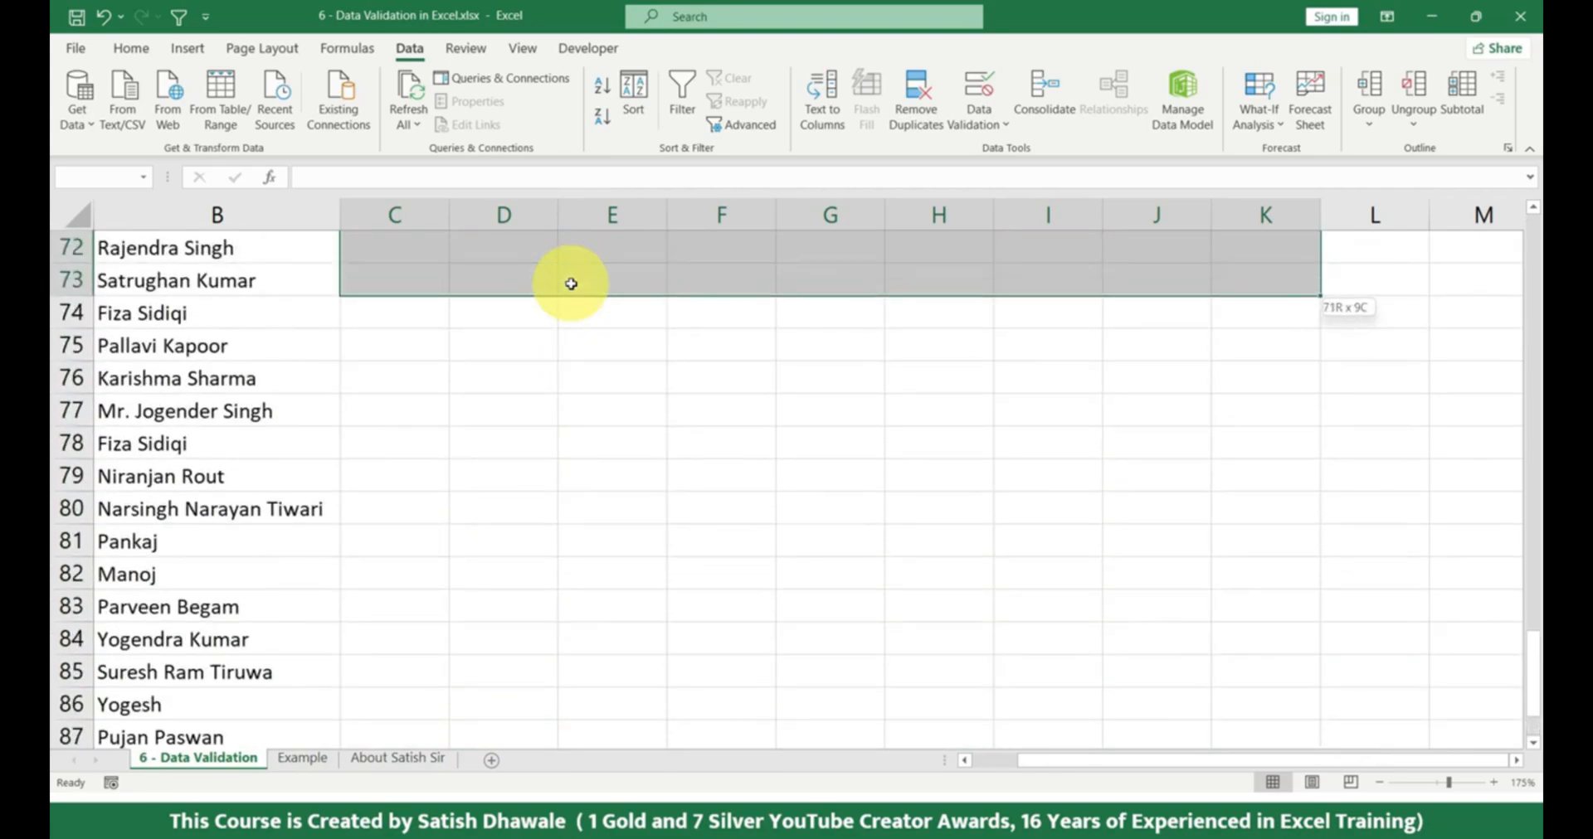
key("shift+Down")
key("shift+Down")
key("shift+Down")
key("shift+Down")
key("shift+Down")
key("shift+Down")
key("shift+Down")
key("shift+Down")
key("shift+Down")
key("shift+Down")
key("shift+Down")
key("shift+Down")
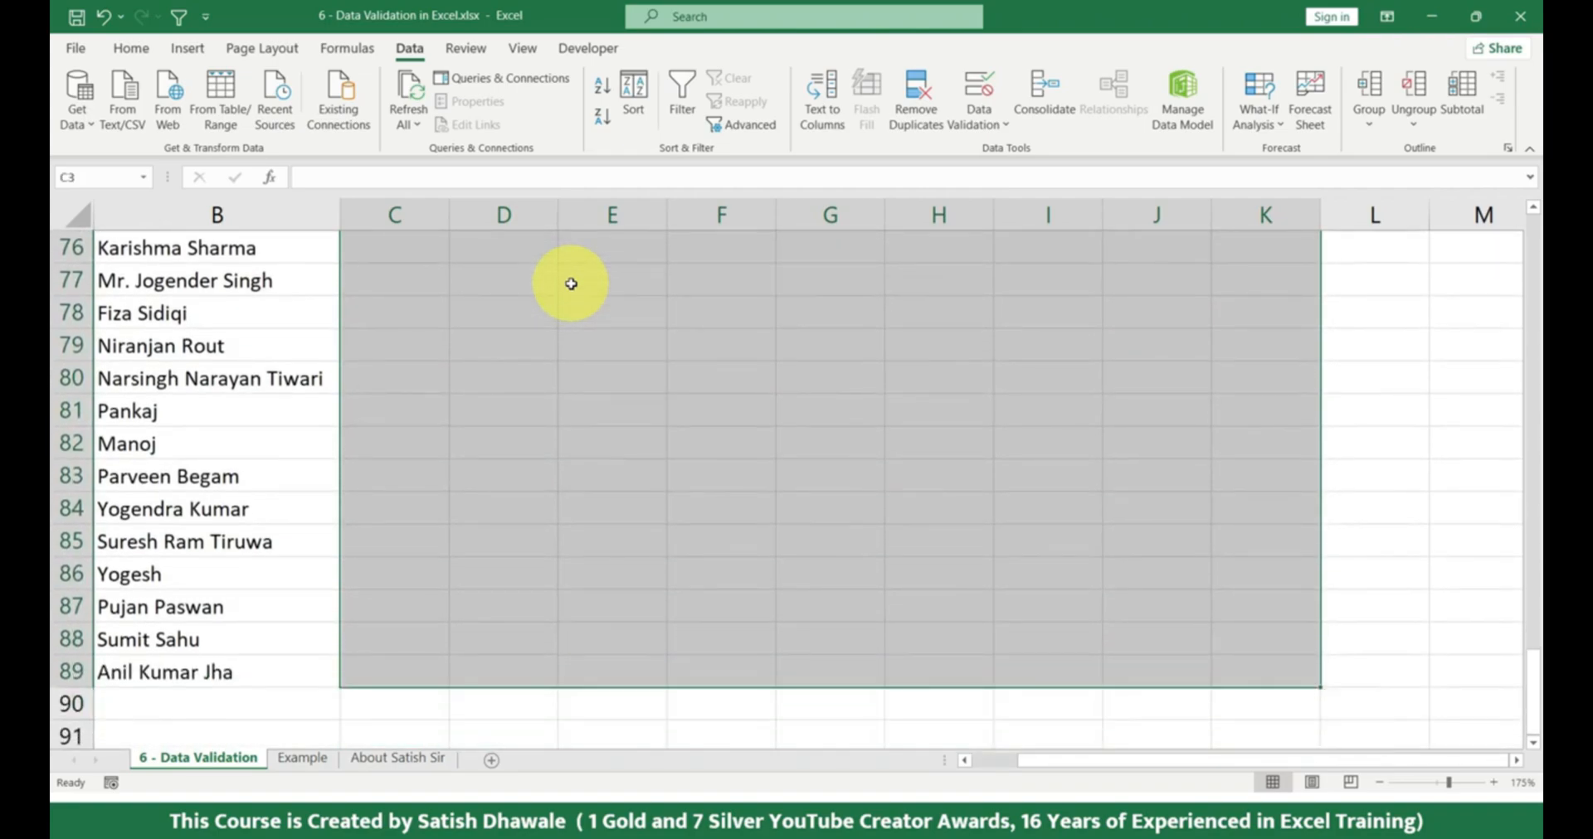
Select B2:K89, starting from the EMP NAME header down to the last employee and across to 09-Mar.
key("ctrl+Home")
key("Down")
key("Up")
key("Right")
key("Down")
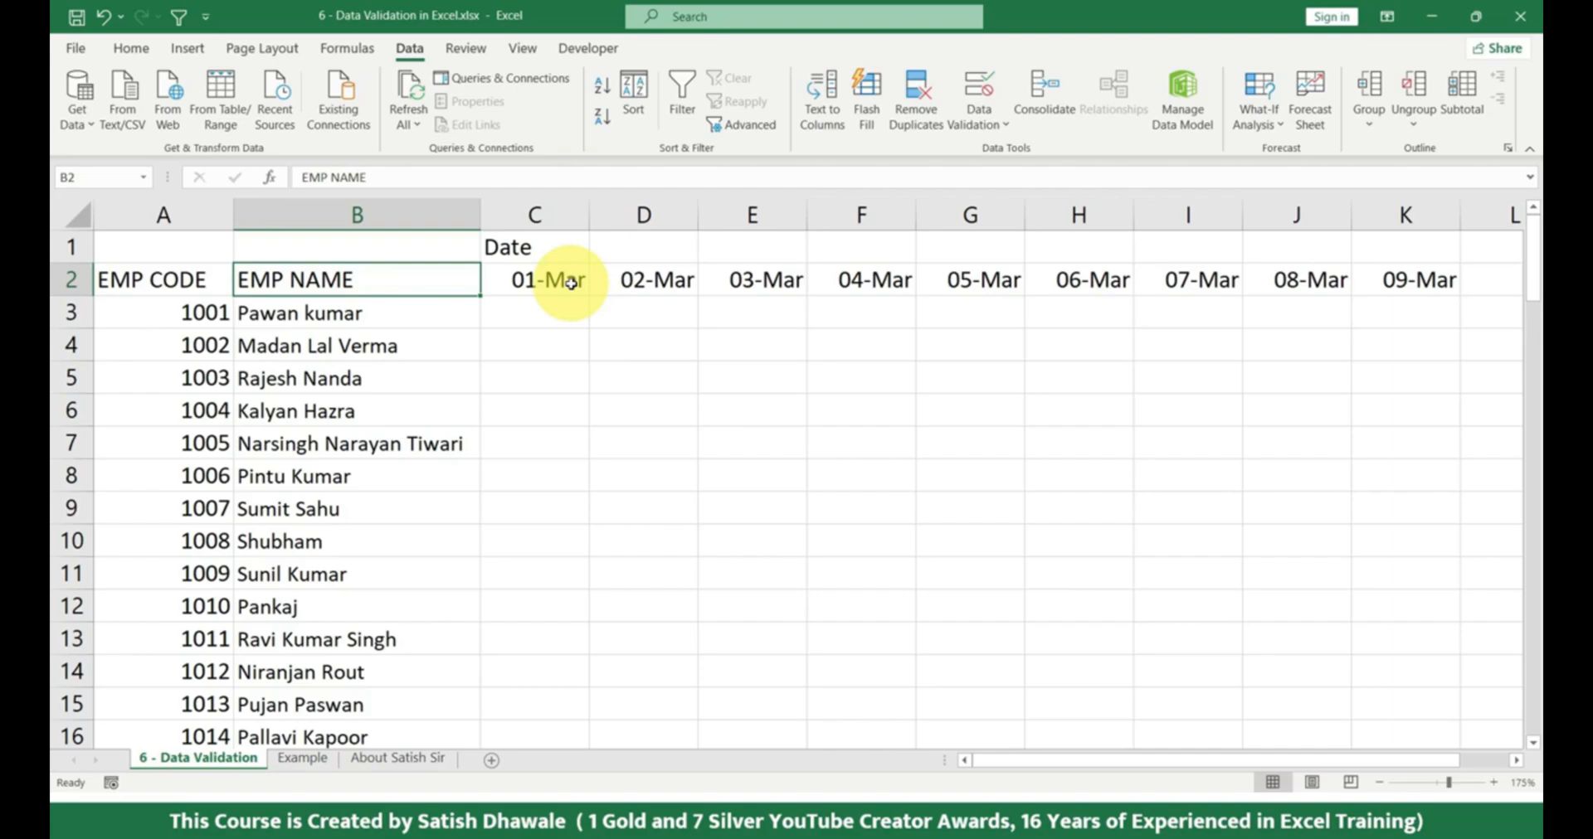
key("ctrl+shift+Down")
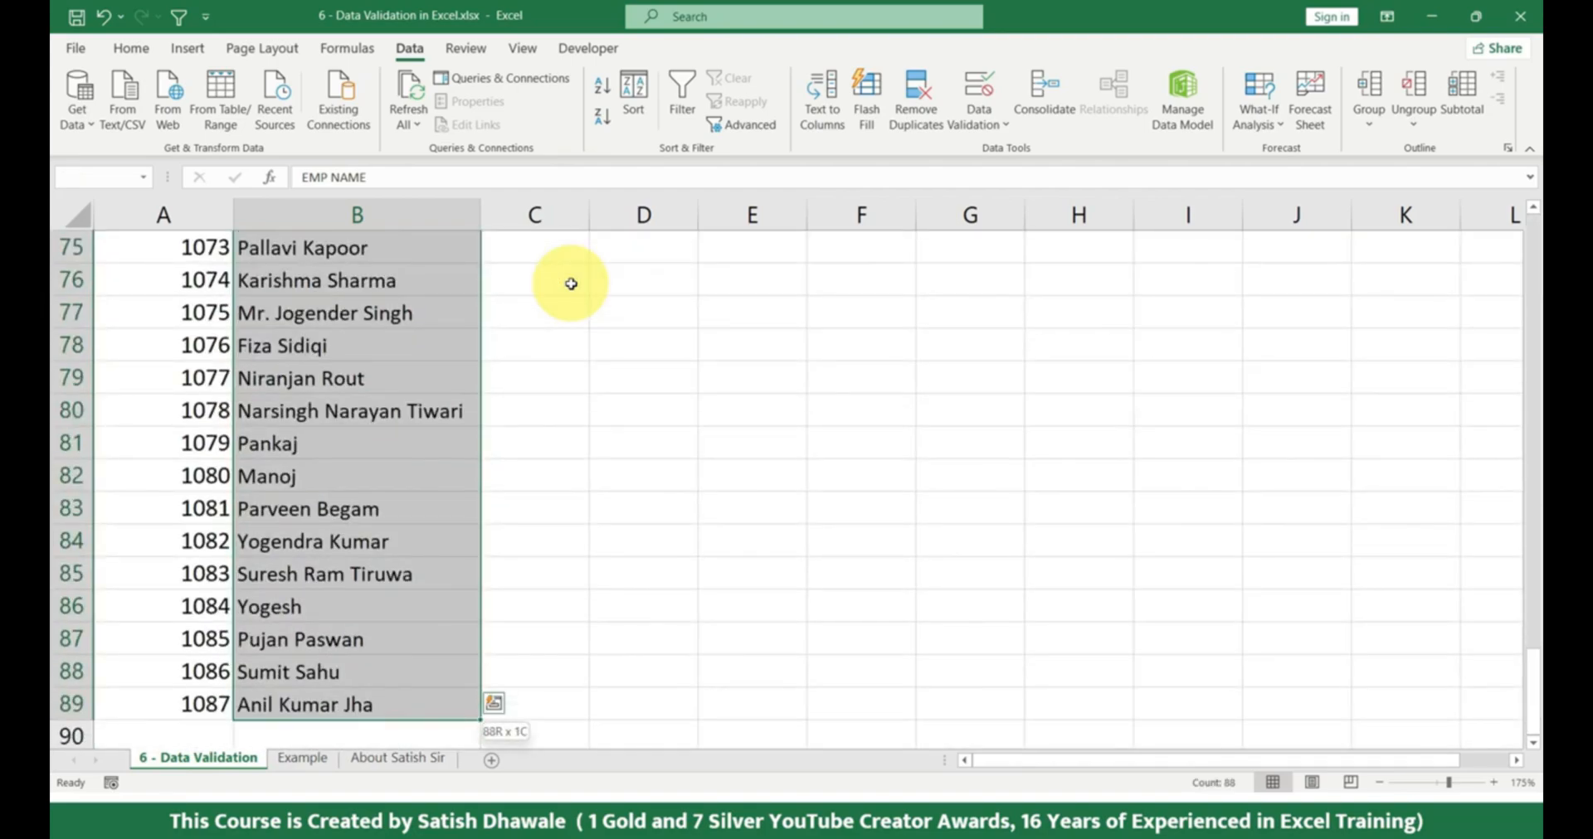
key("shift+Right")
key("shift+Right")
key("shift+Right")
key("shift+Right")
key("shift+Right")
key("shift+Right")
key("shift+Right")
key("shift+Right")
key("shift+Right")
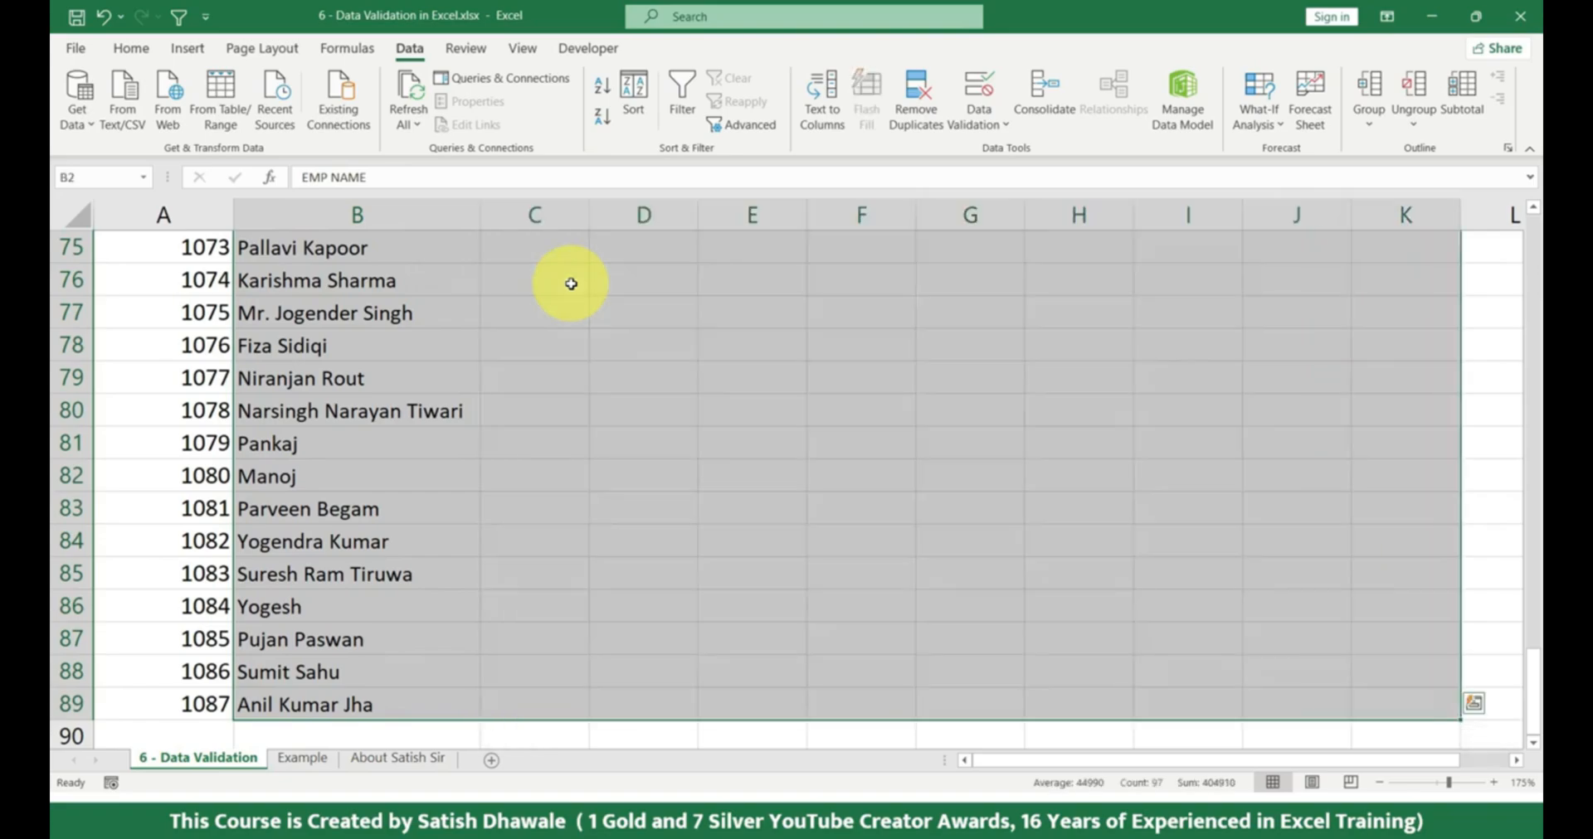
left_click_drag(1532, 687, 1518, 213)
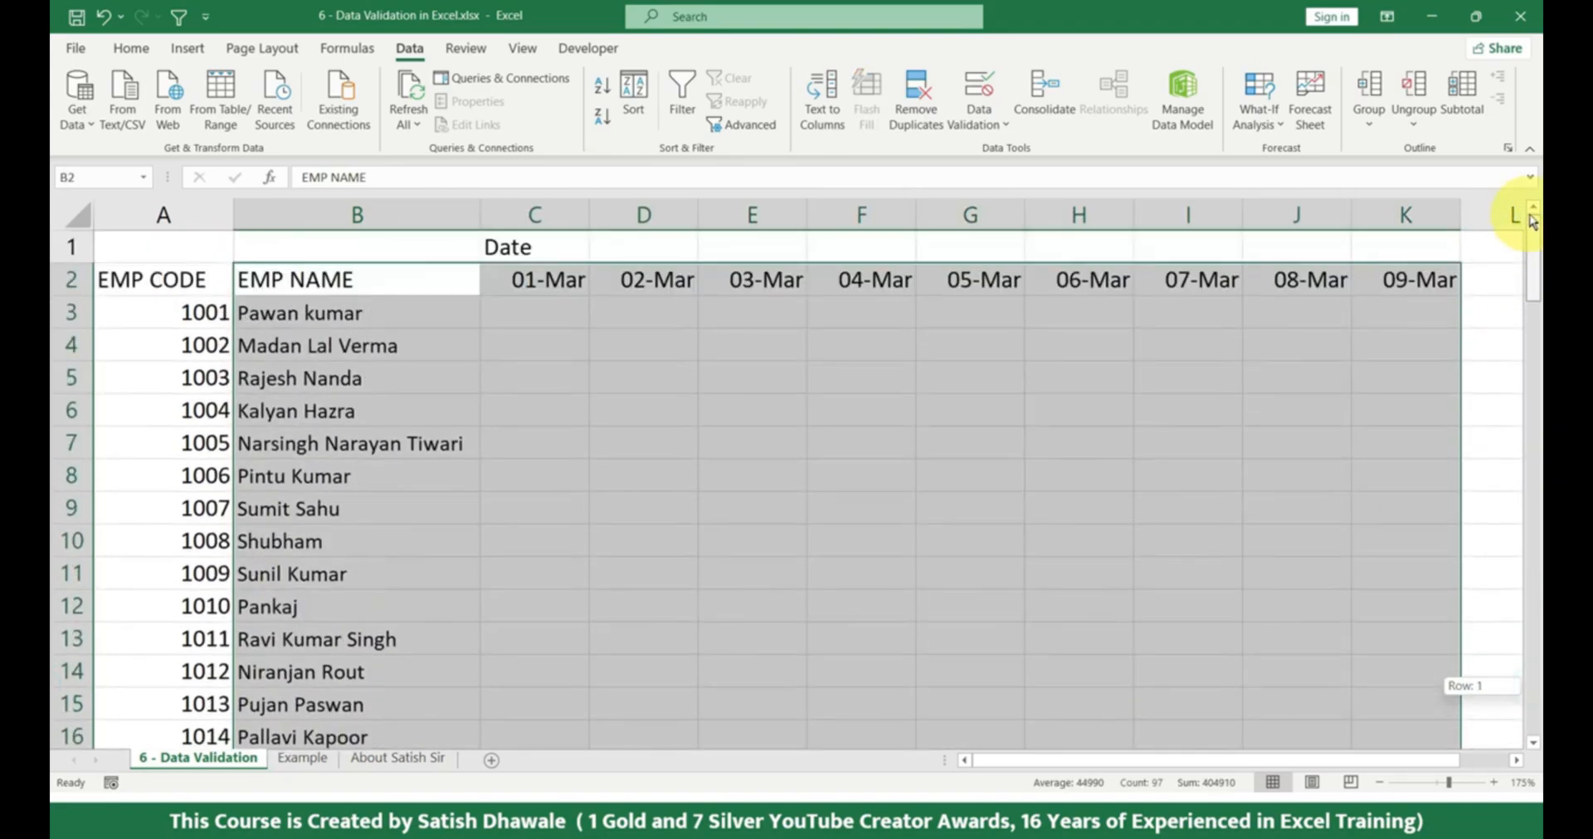
Restart the selection at the EMP NAME header and extend it down to row 89 and across to the 09-Mar column.
left_click(350, 280)
left_click(352, 281)
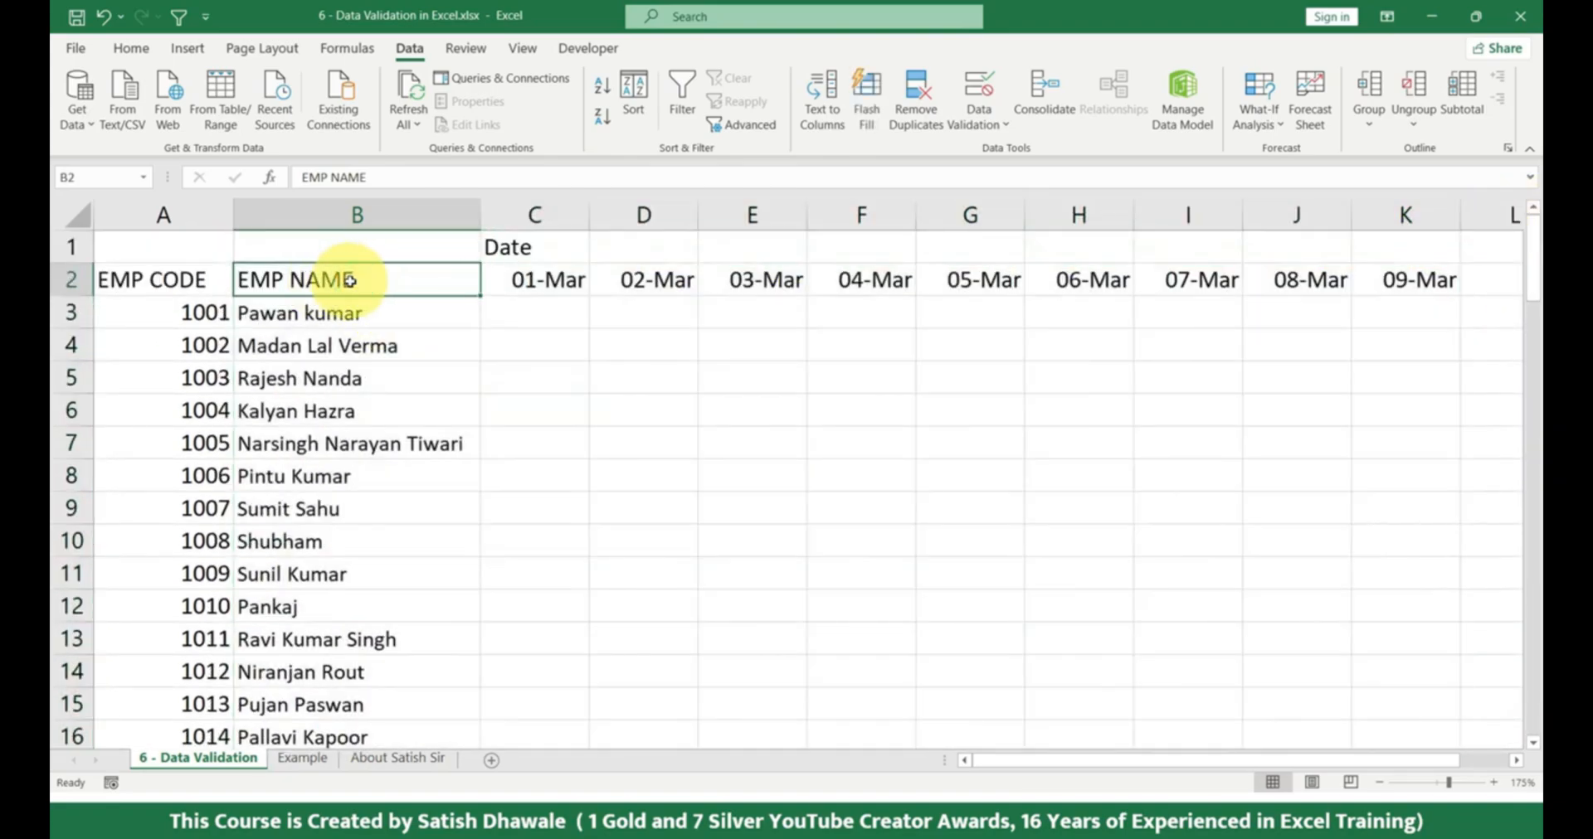
key("ctrl+shift+Down")
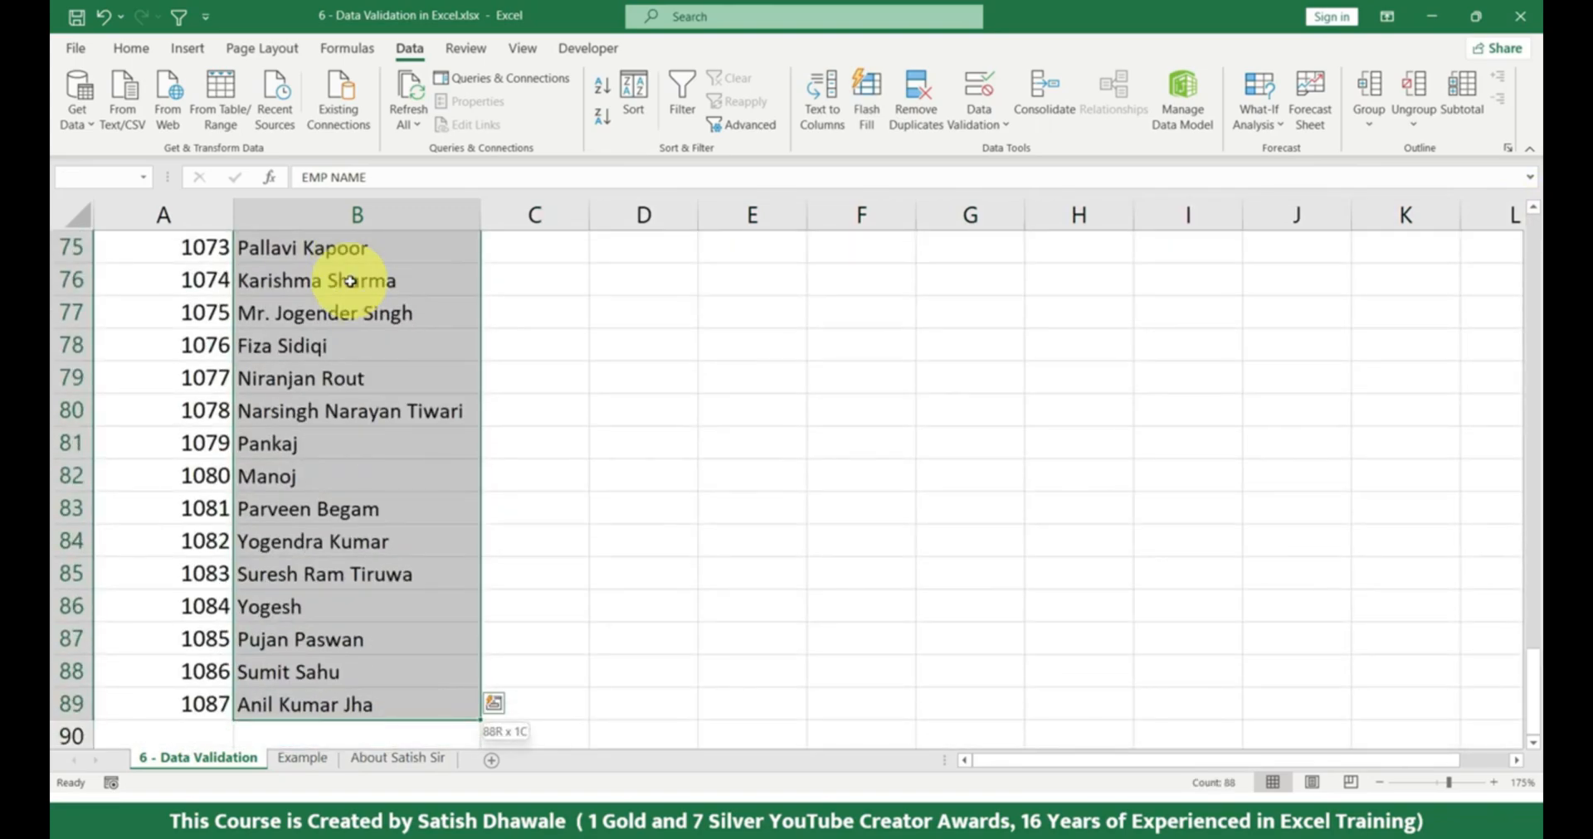
key("ctrl+shift+Right")
left_click_drag(1533, 683, 1525, 221)
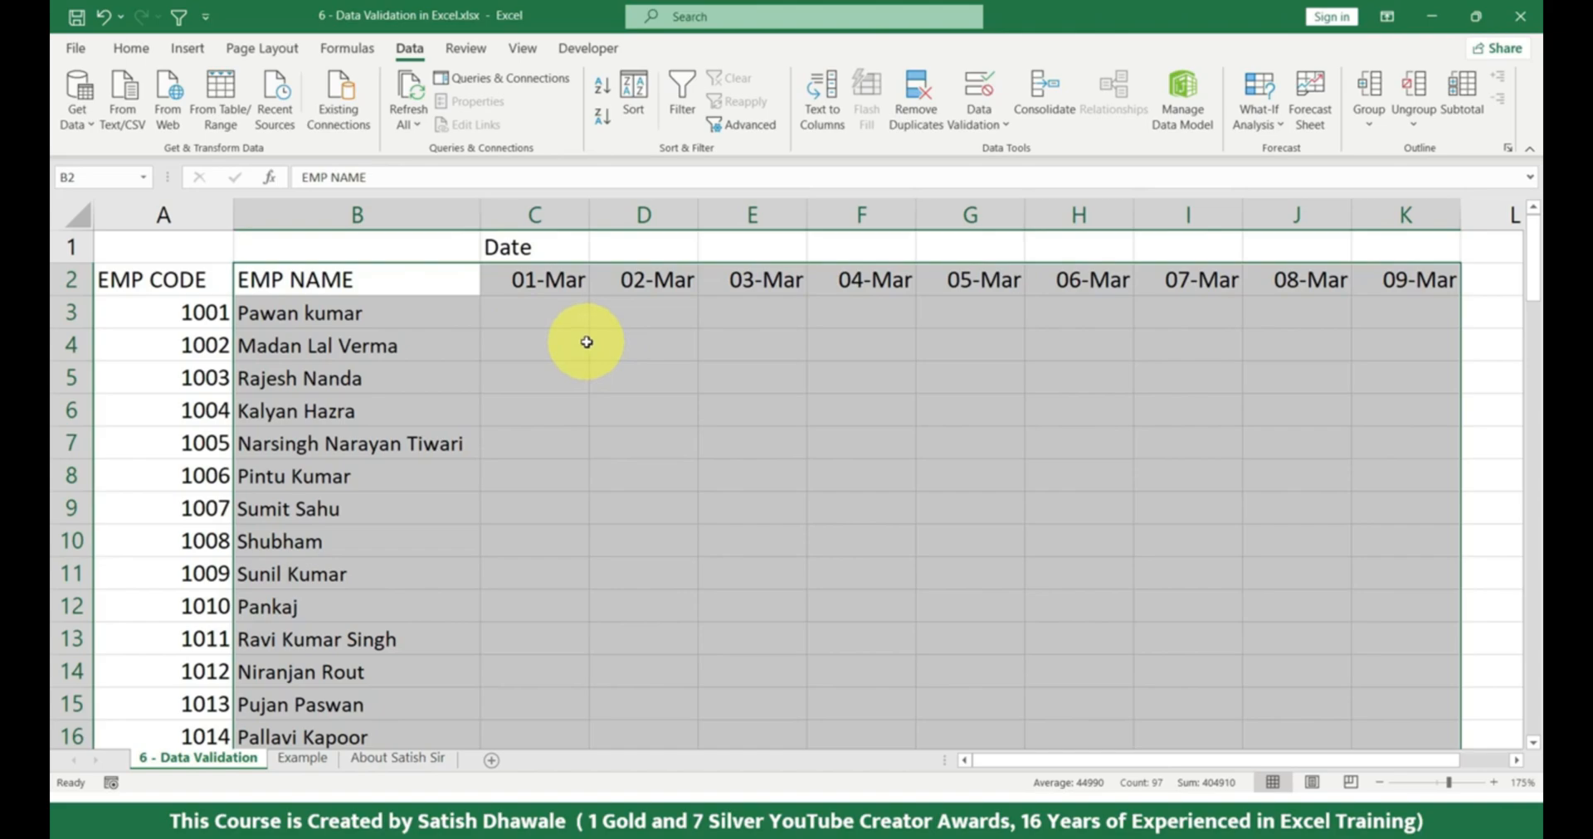
Narrow the selection to only its blank cells with Go To Special and check how far down it reaches.
key("ctrl+g")
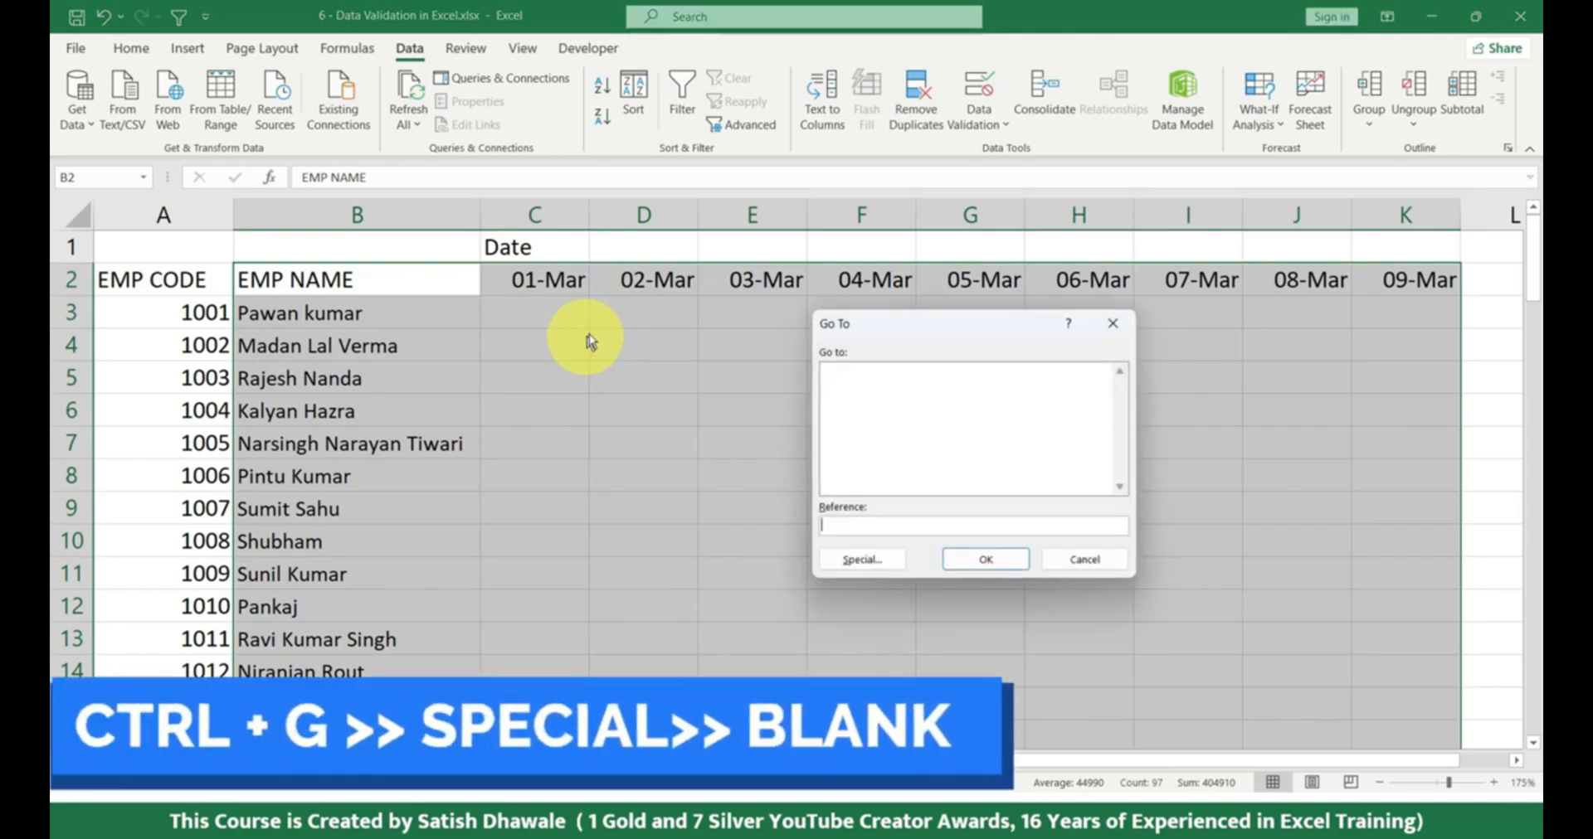
left_click(871, 560)
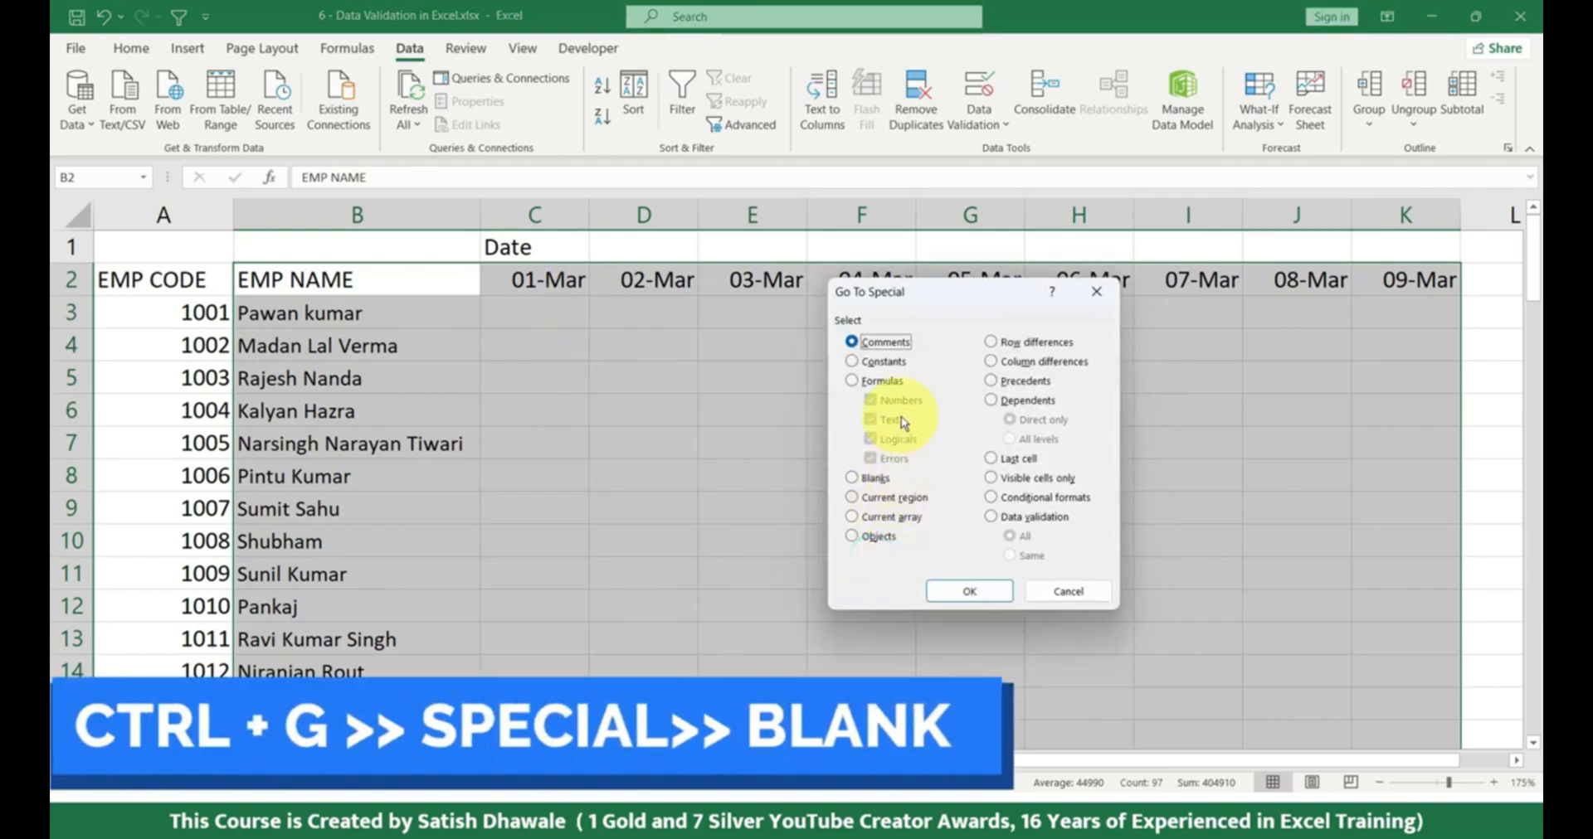
left_click(871, 477)
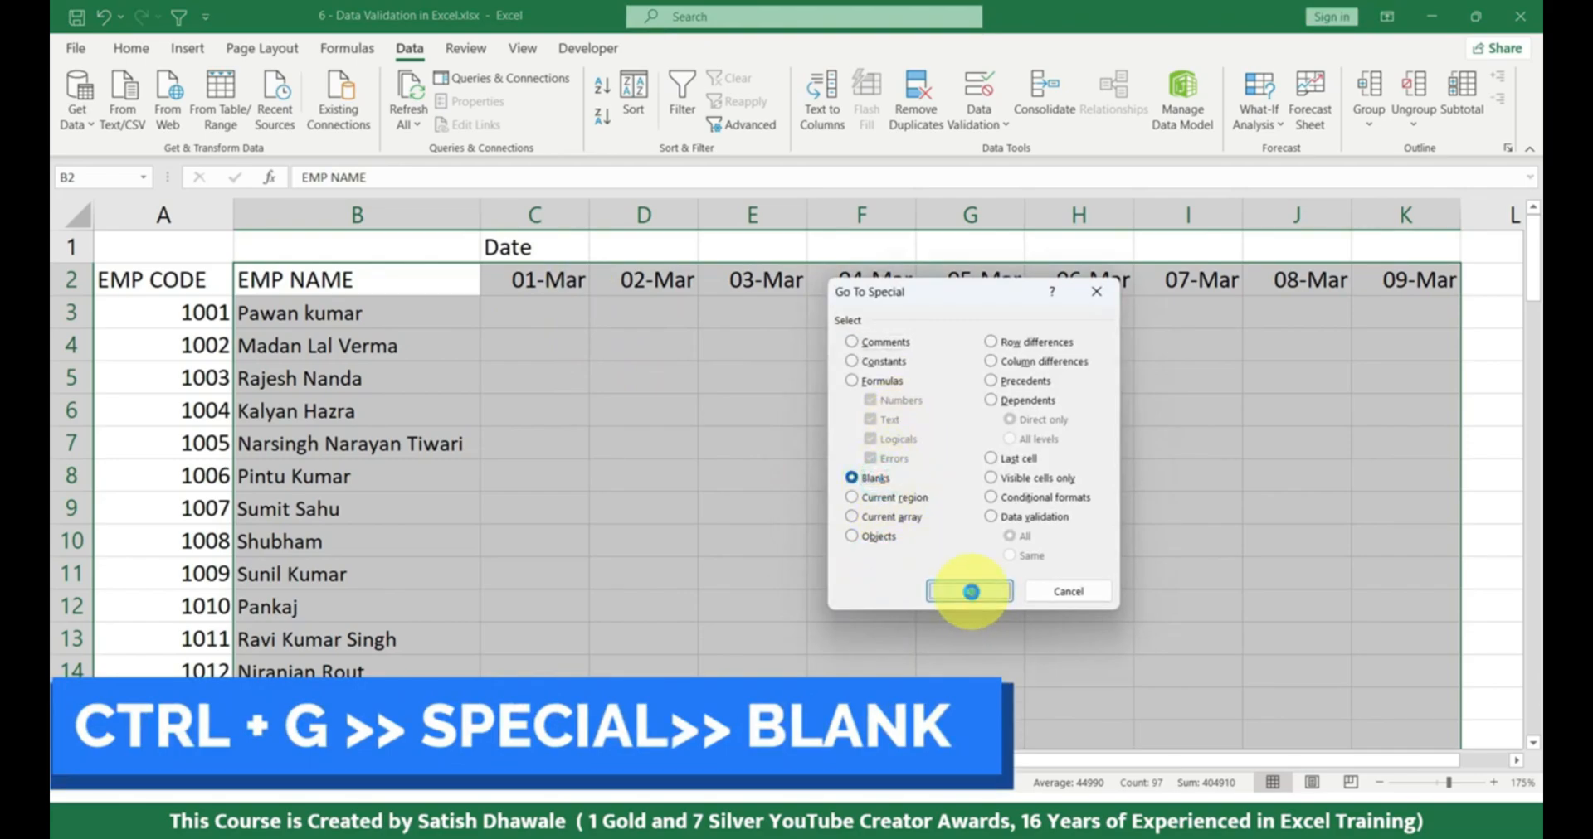
left_click(969, 591)
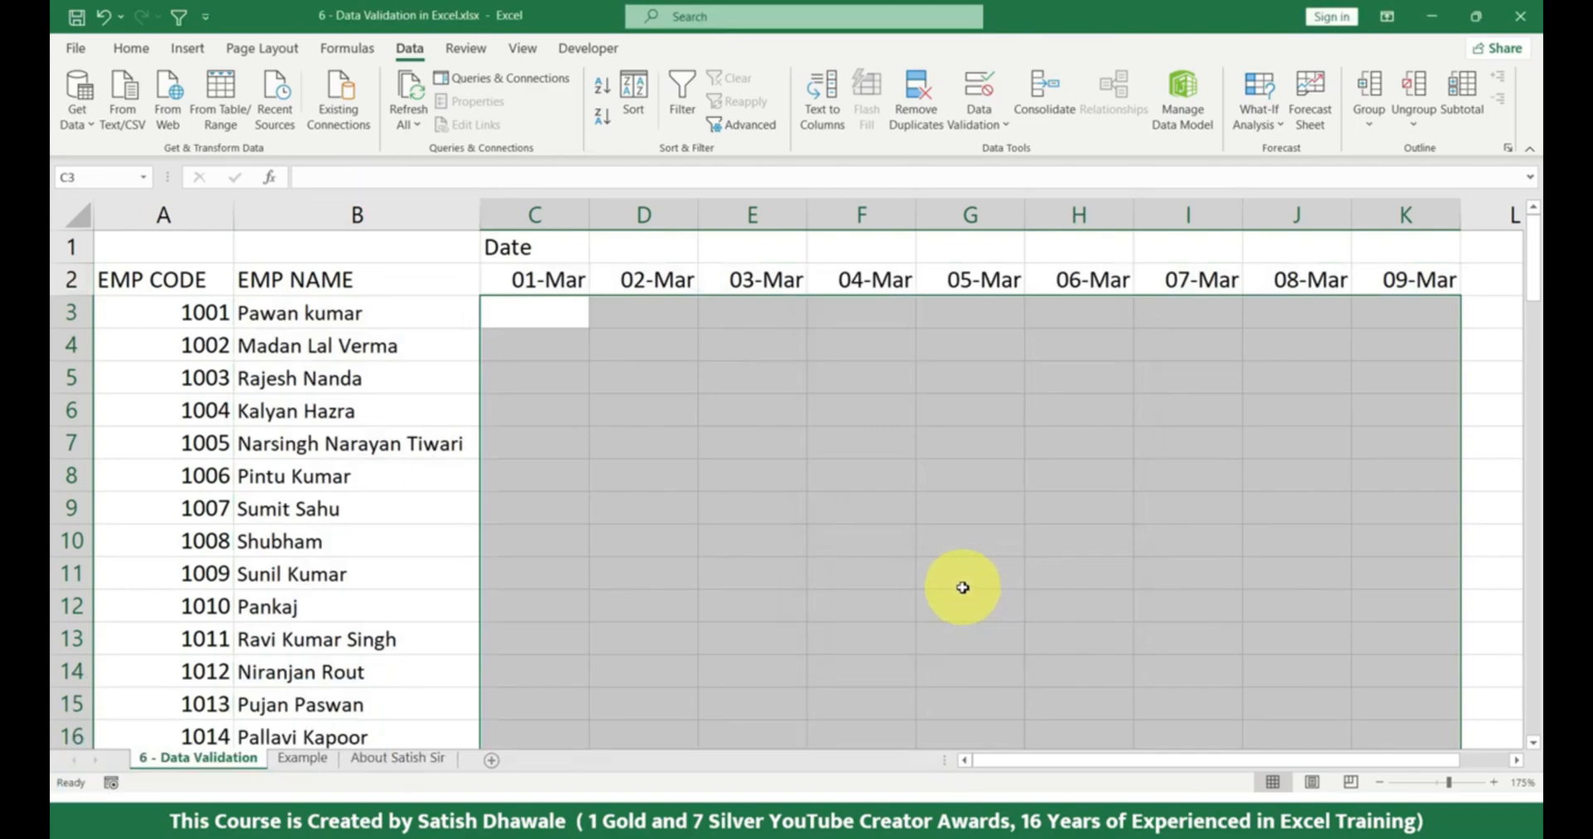
scroll(963, 588, "down", 13)
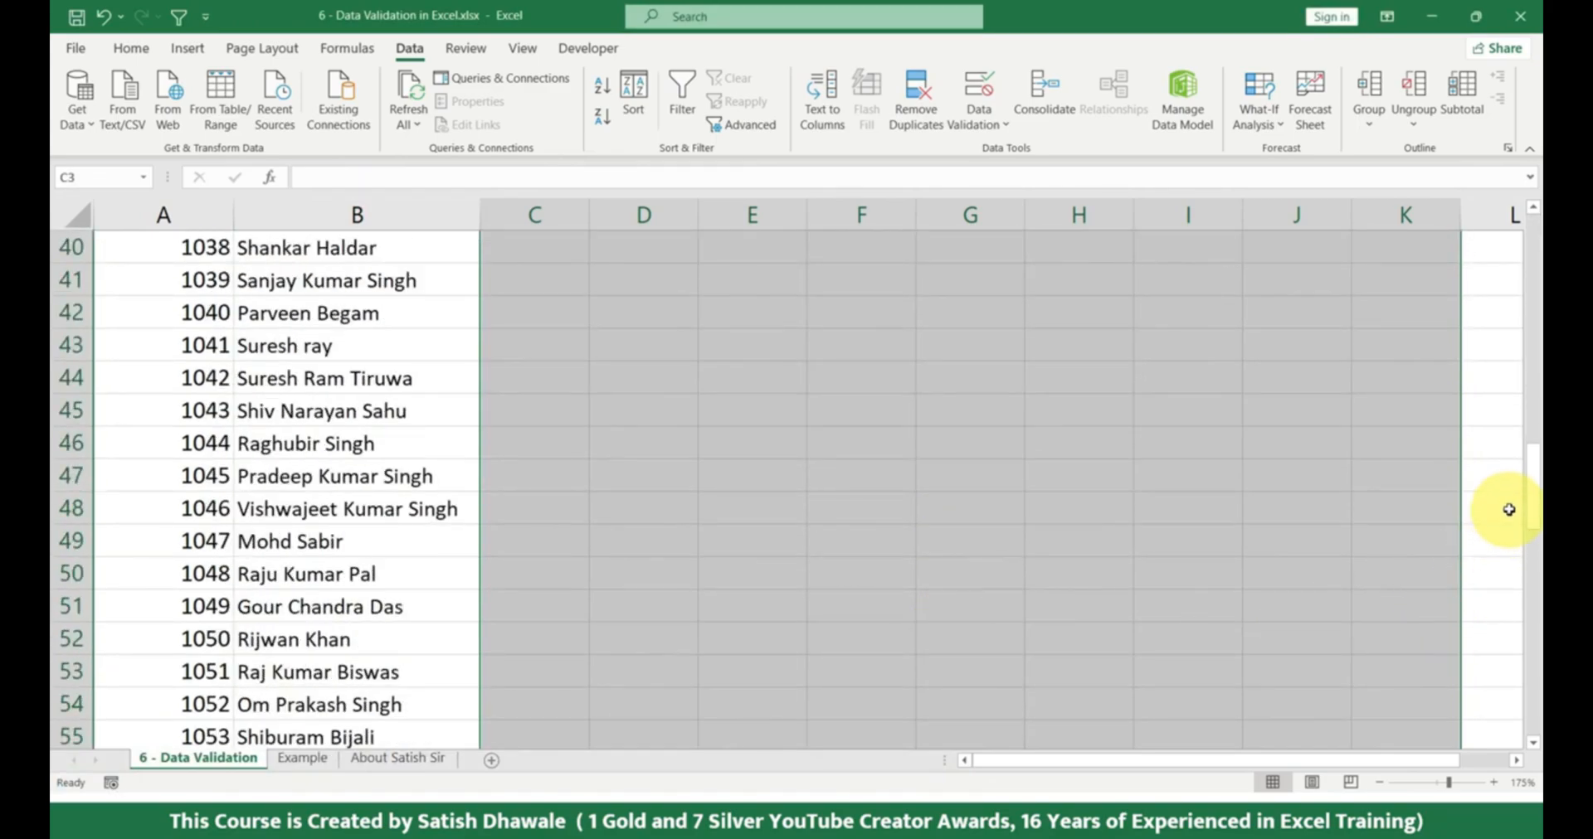
left_click_drag(1534, 492, 1536, 137)
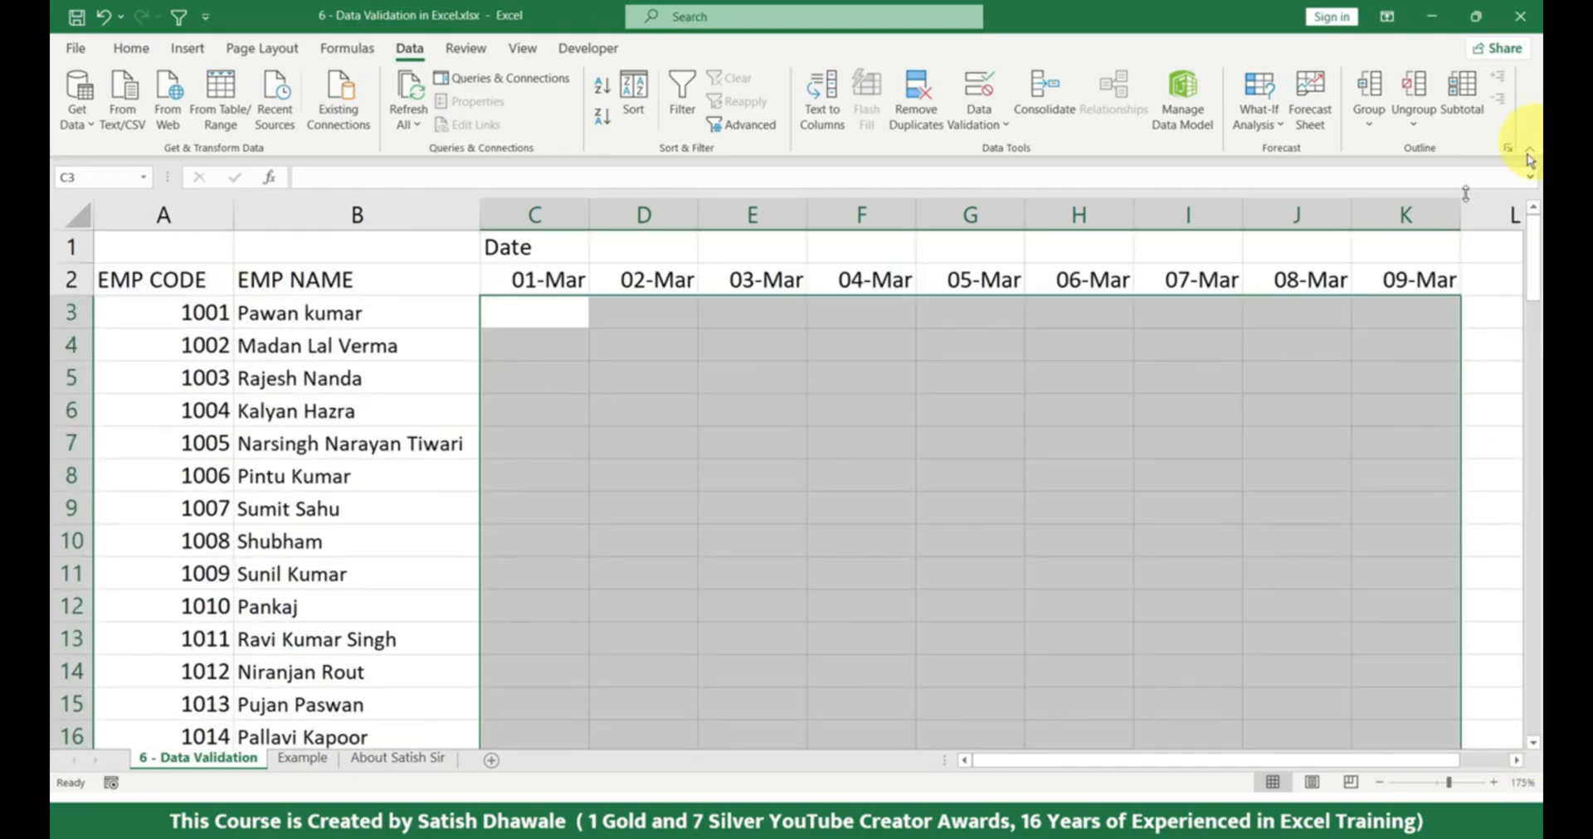
key("ctrl+g")
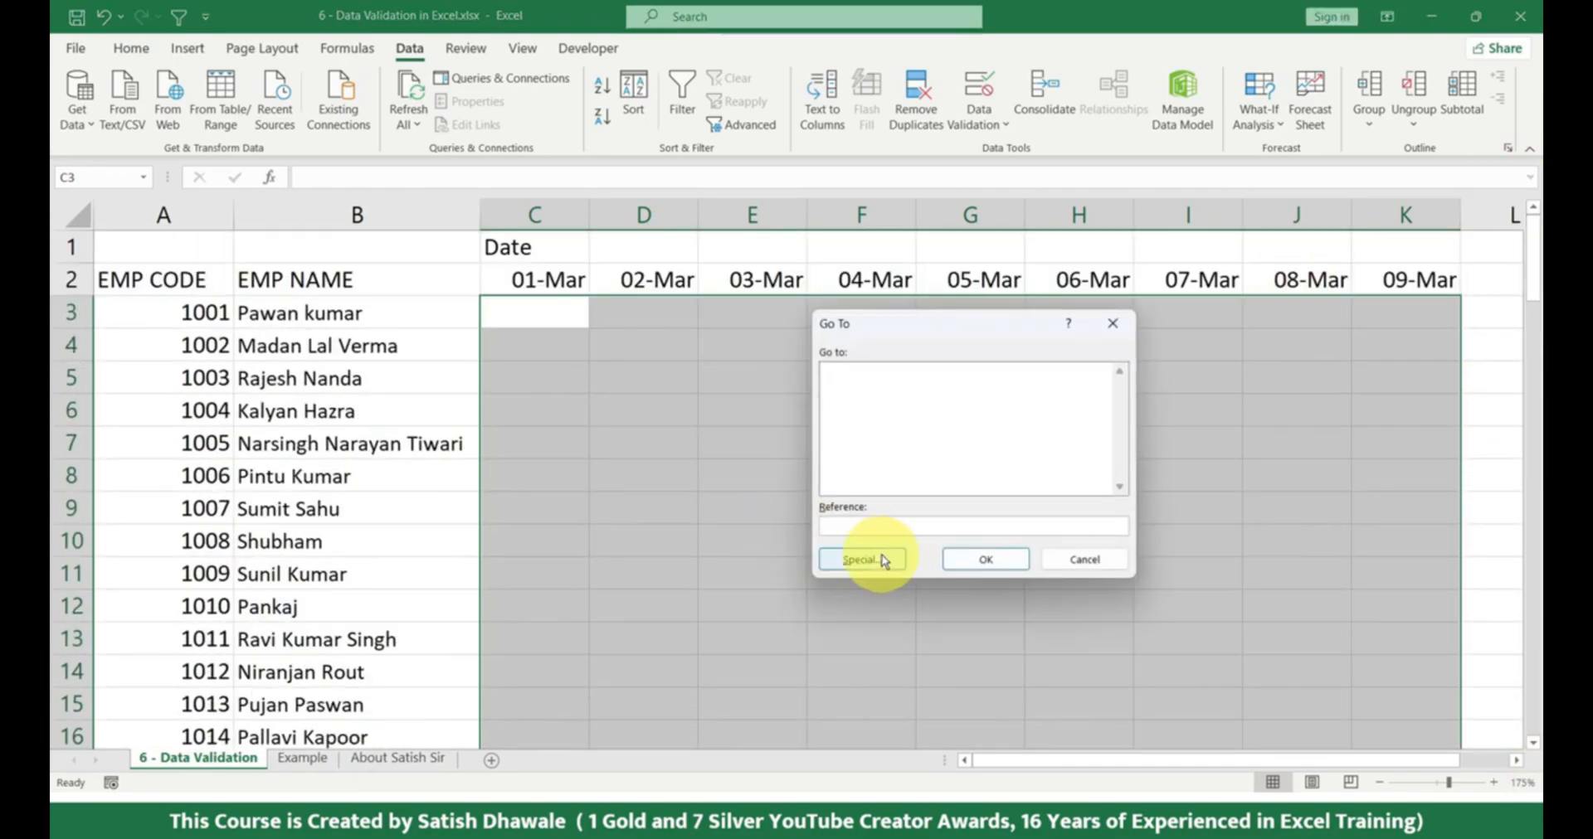
left_click(884, 563)
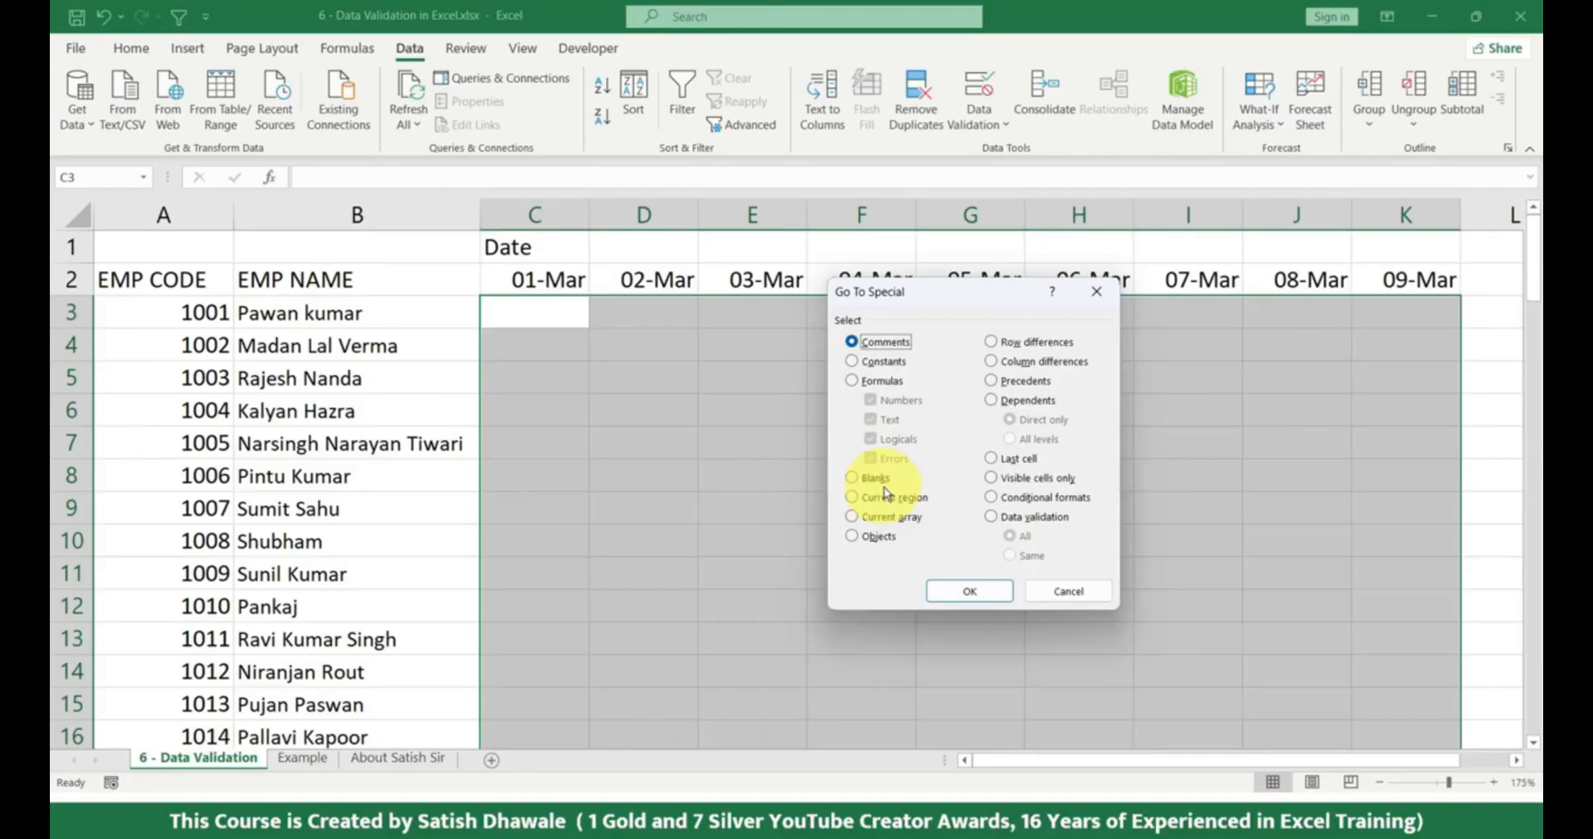
left_click(1075, 591)
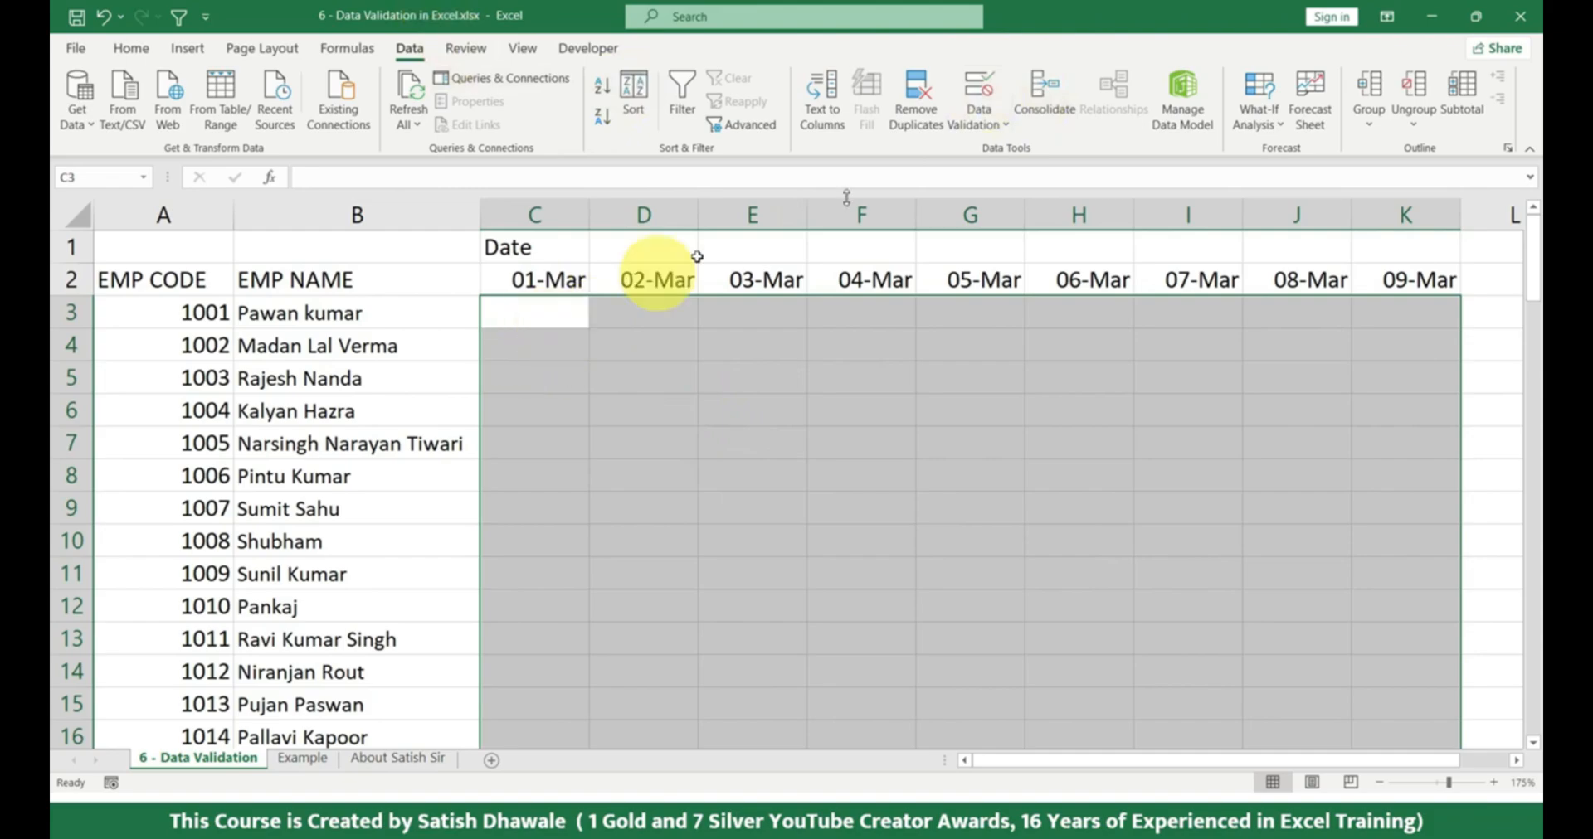
Apply List data validation to the blank date cells with the source P,AB,SL,PL,CL,W.OFF.
left_click(983, 90)
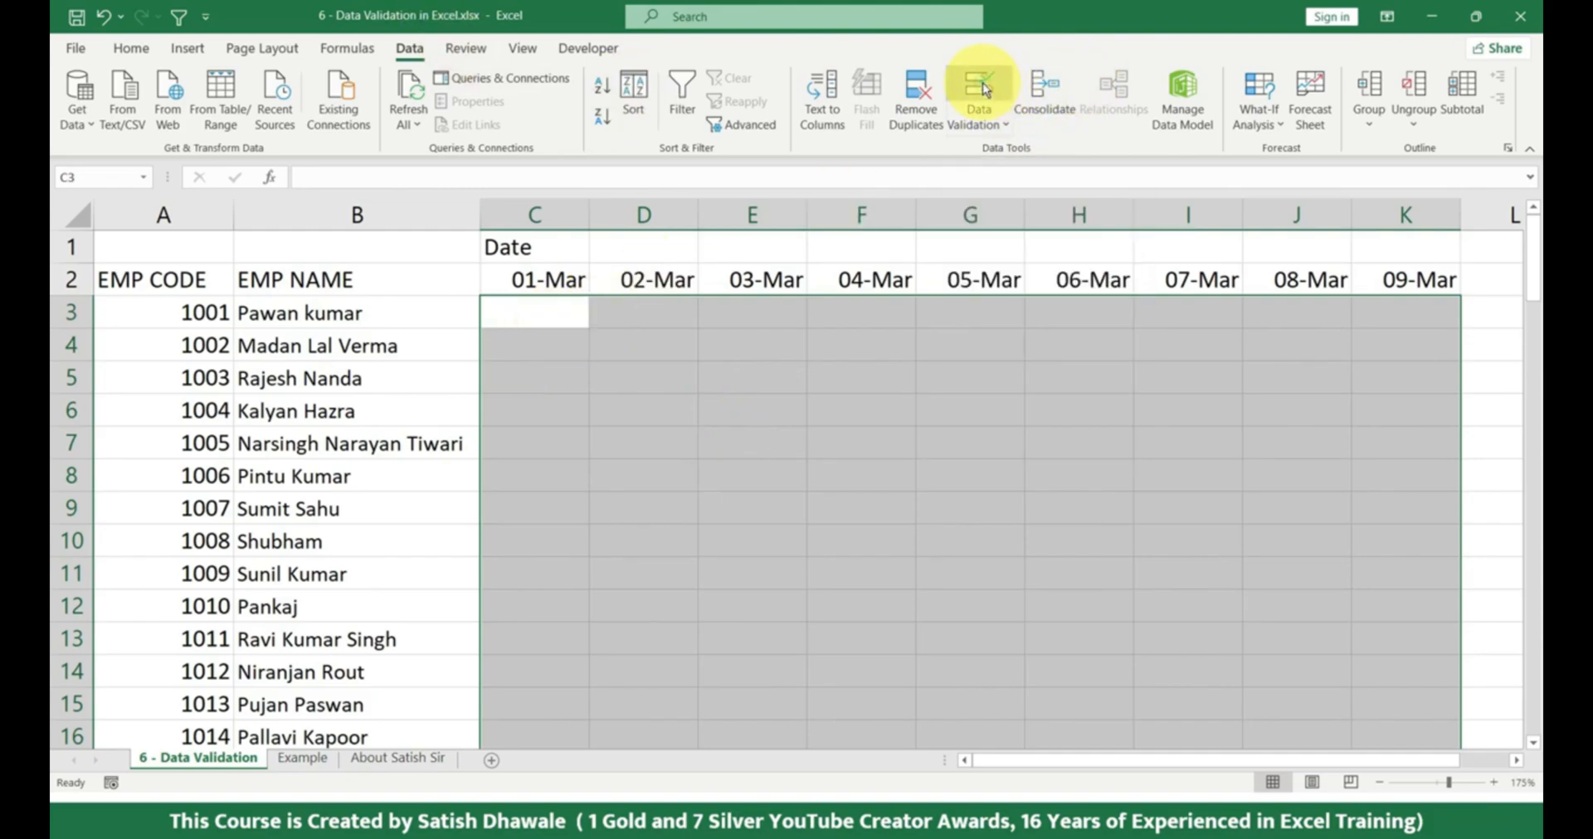
left_click(809, 400)
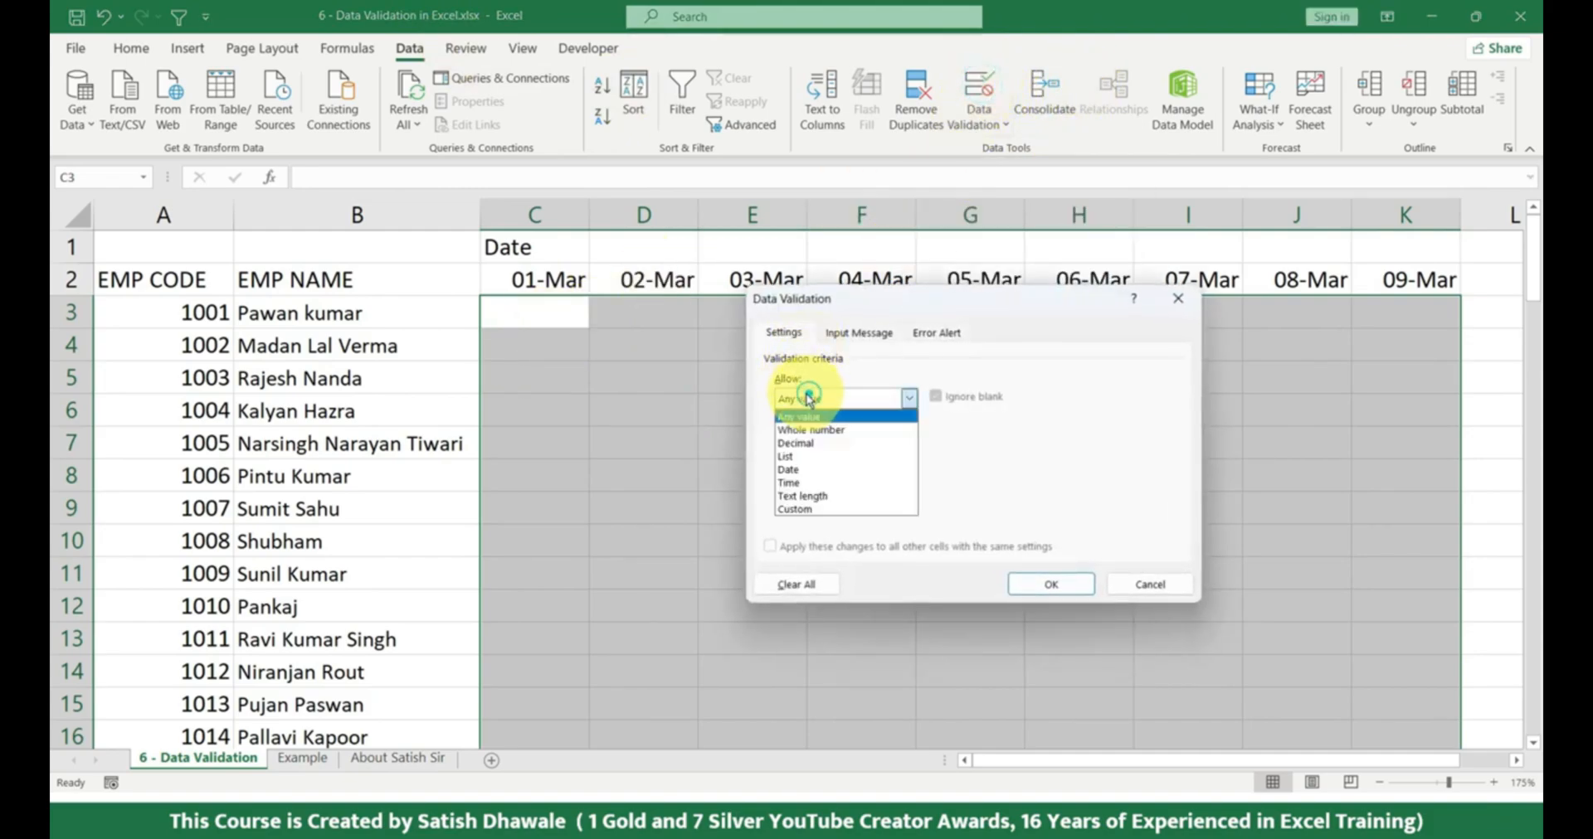
left_click(824, 456)
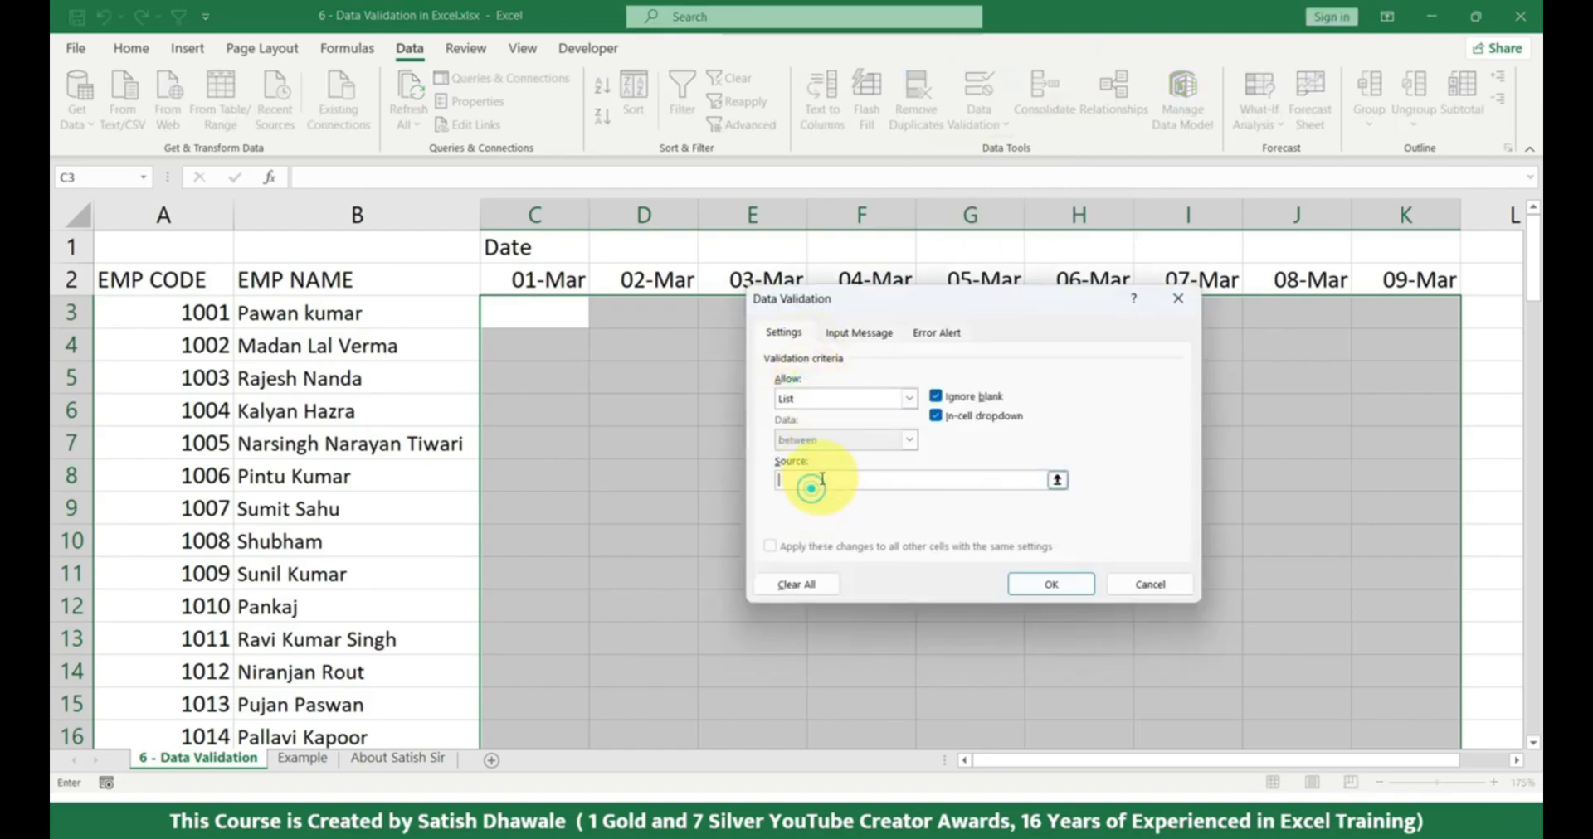
left_click(833, 480)
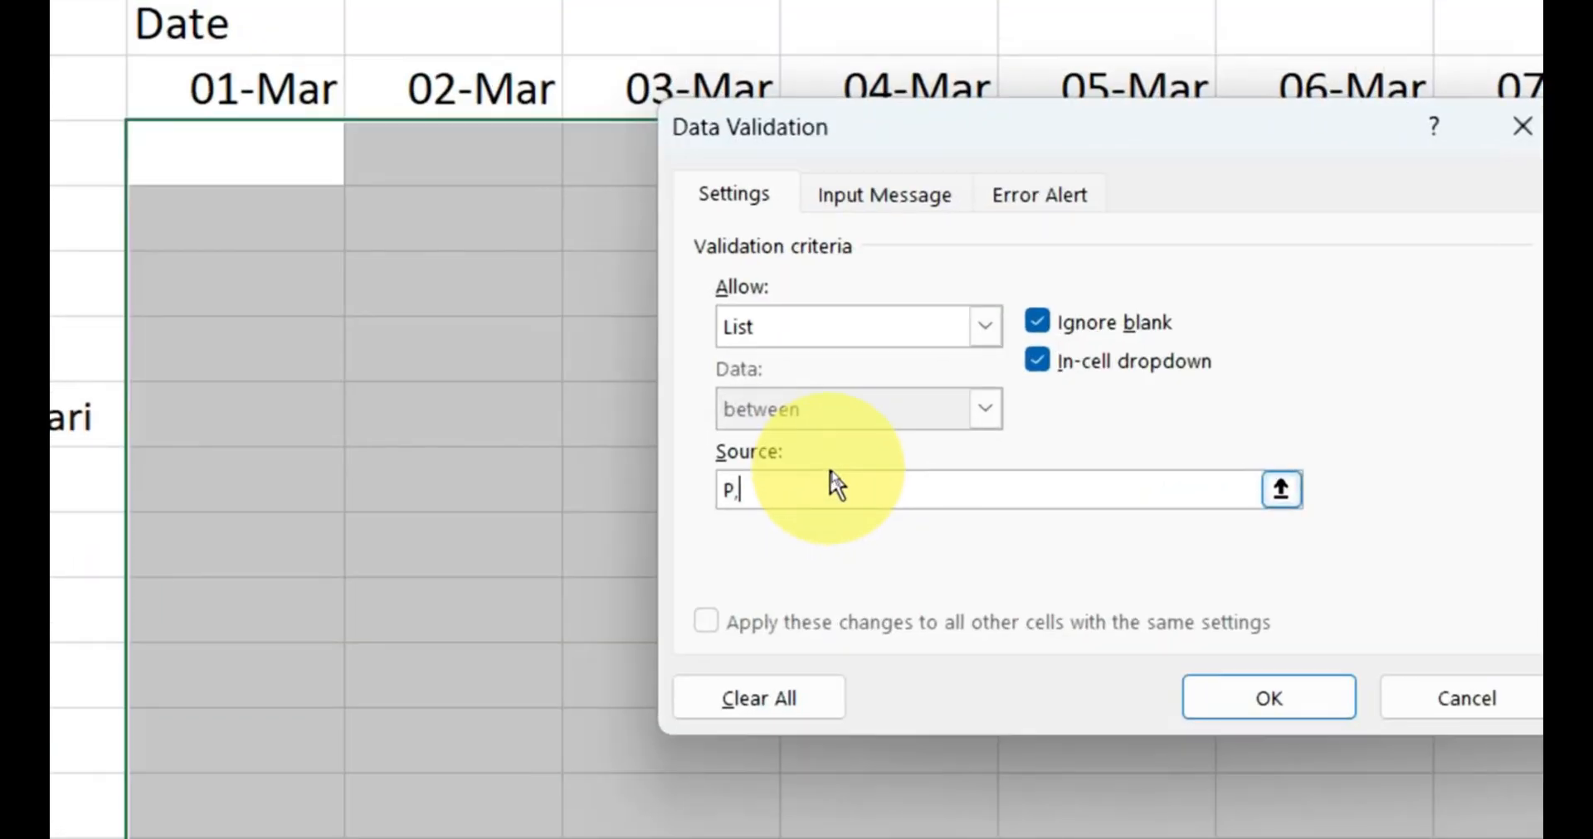
type("P,AB,SL,PL,CL")
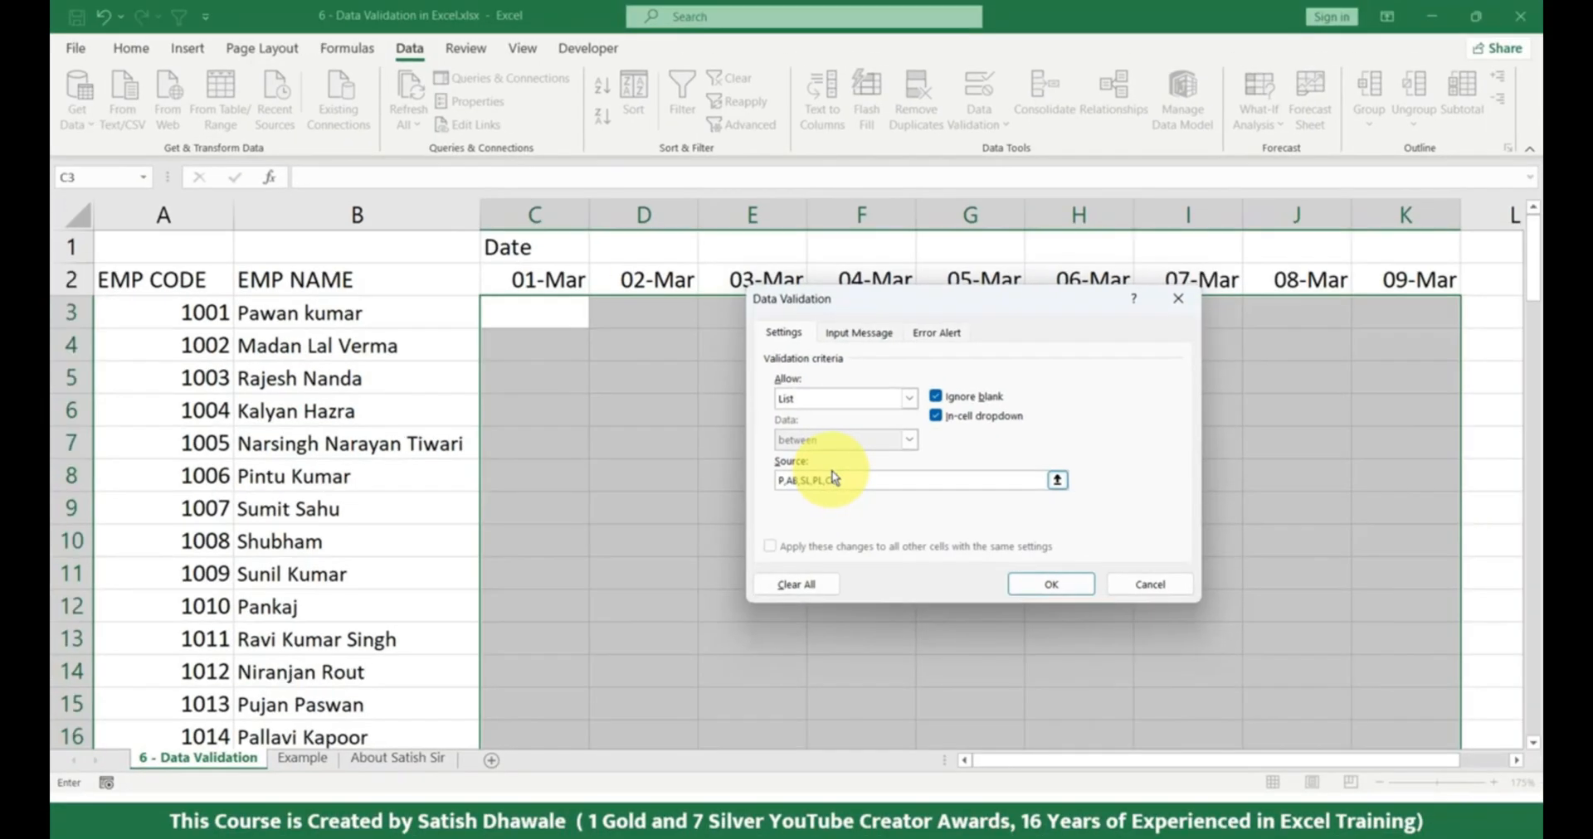
left_click(1079, 587)
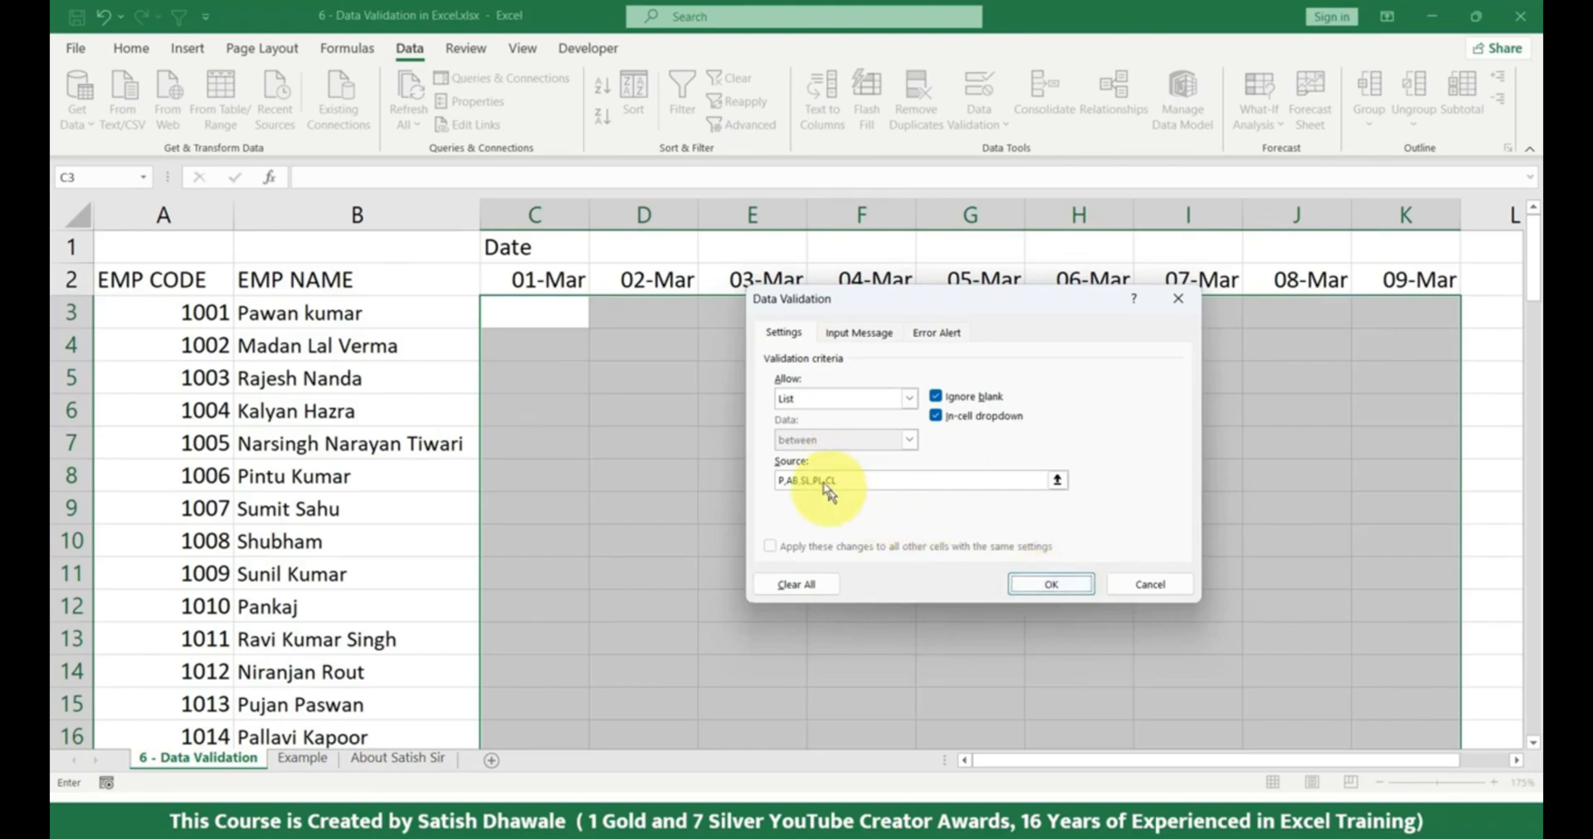
left_click(857, 480)
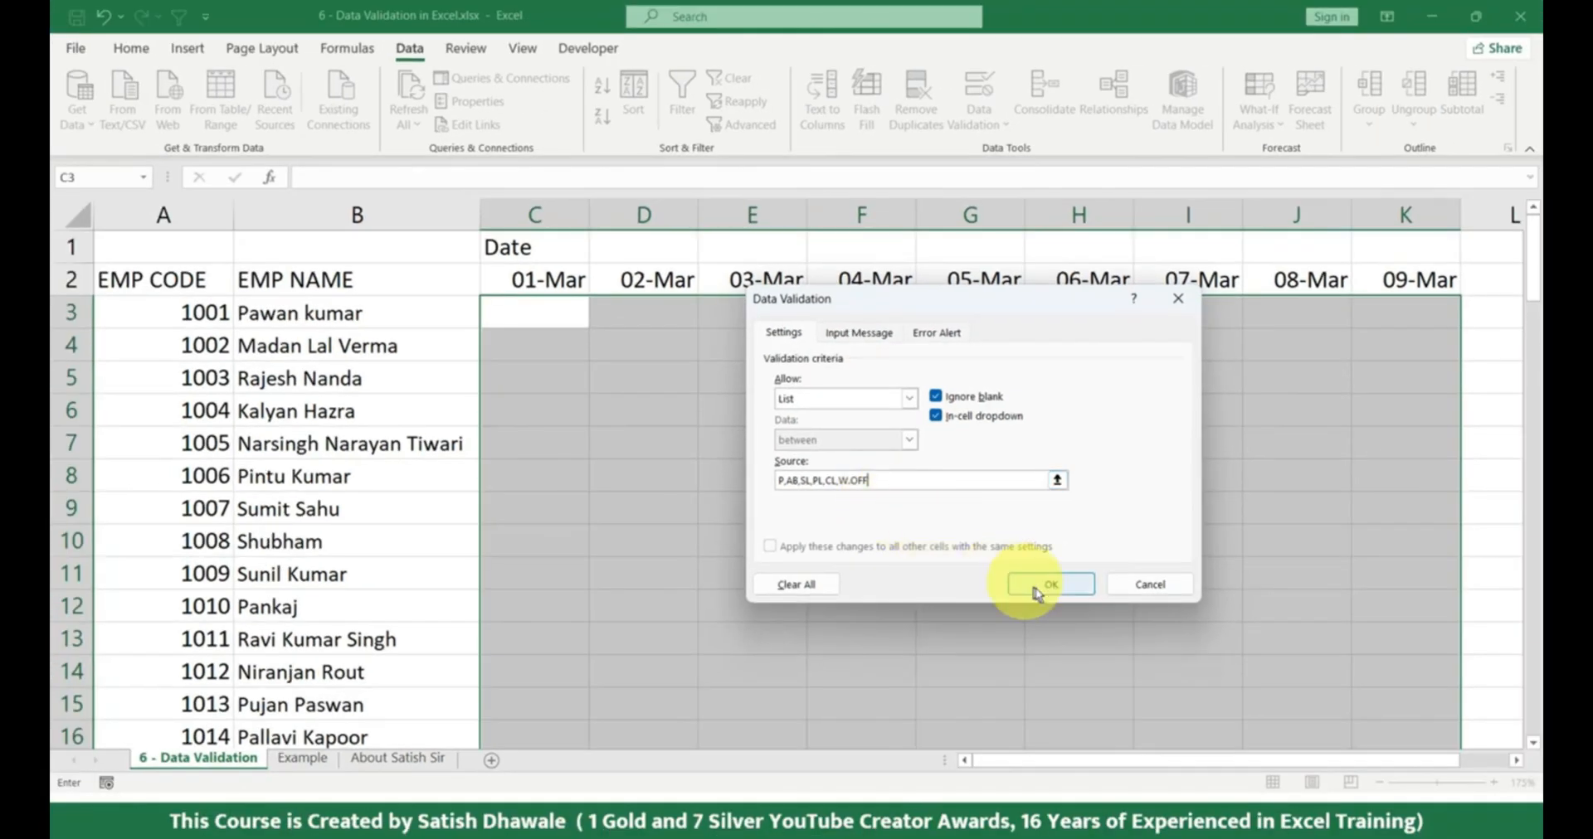
left_click(1046, 585)
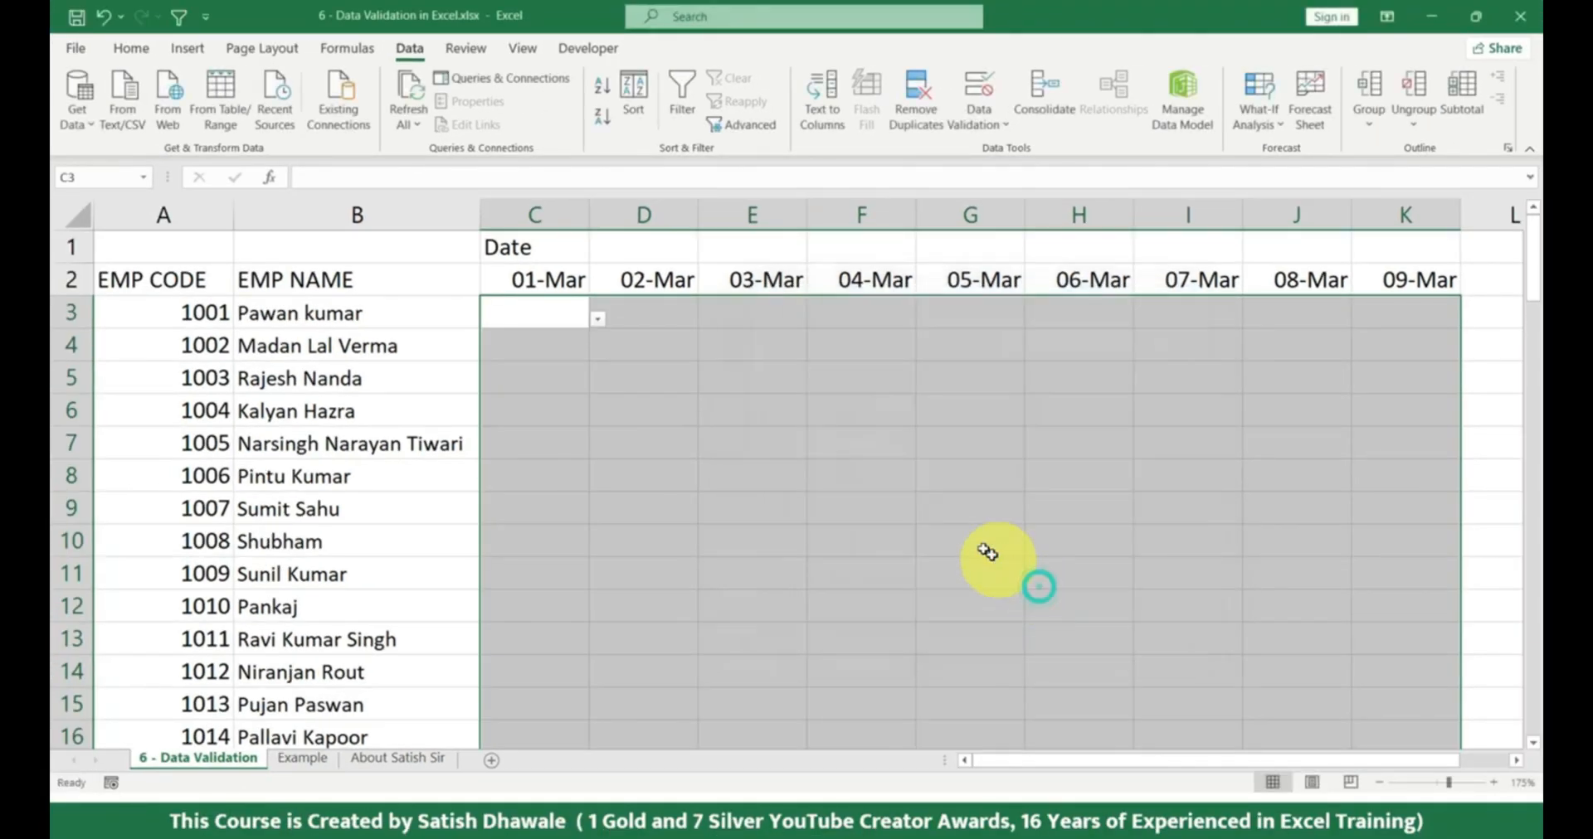
Mark the first employee's attendance from the dropdowns as P on 01-Mar, CL on 02-Mar and AB on 03-Mar.
left_click(595, 322)
left_click(518, 339)
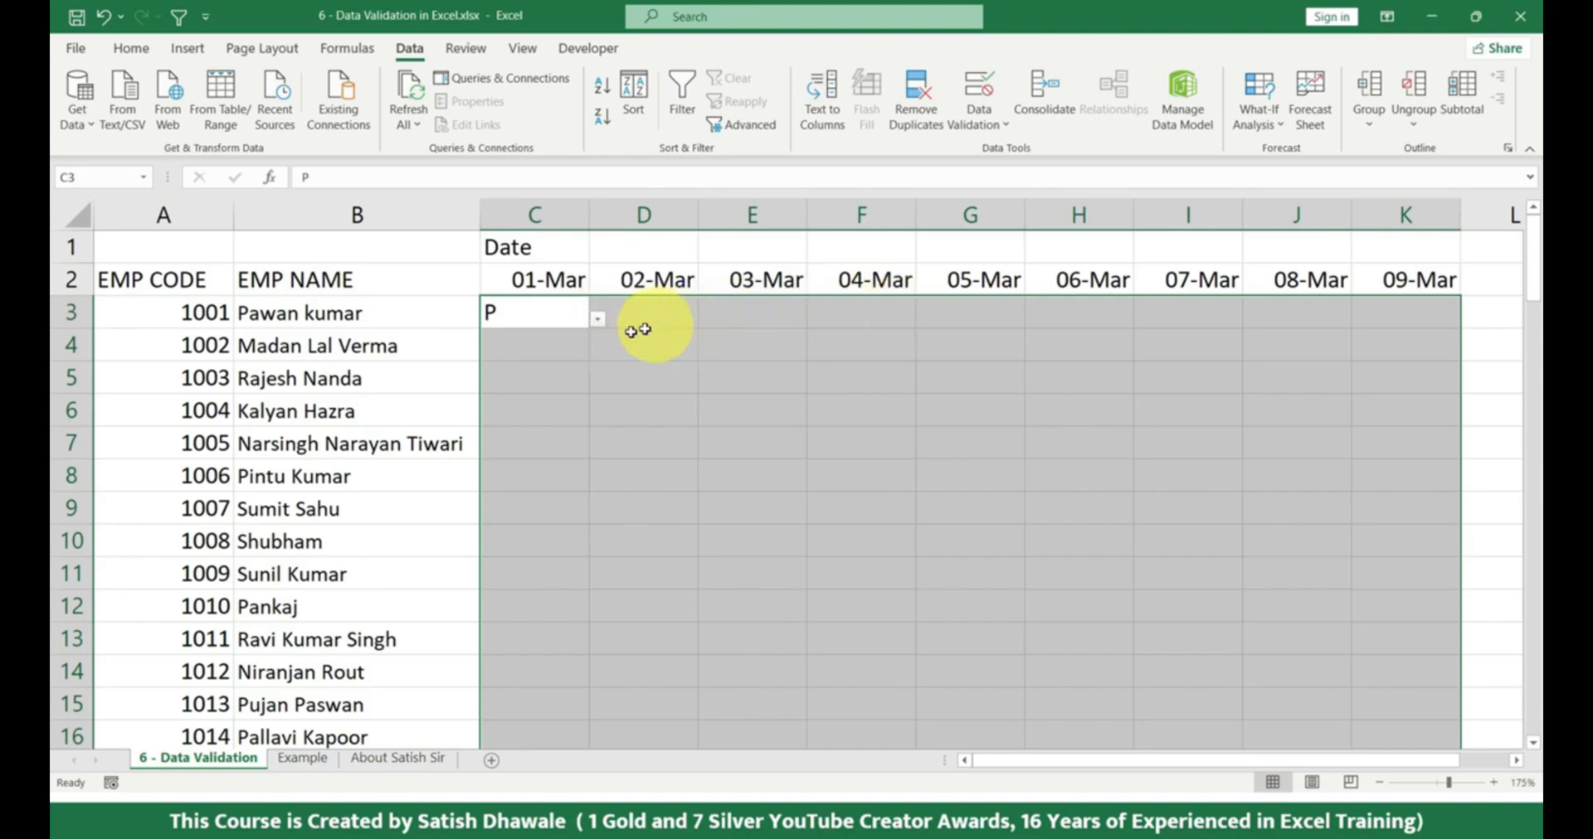
left_click(655, 314)
left_click(706, 324)
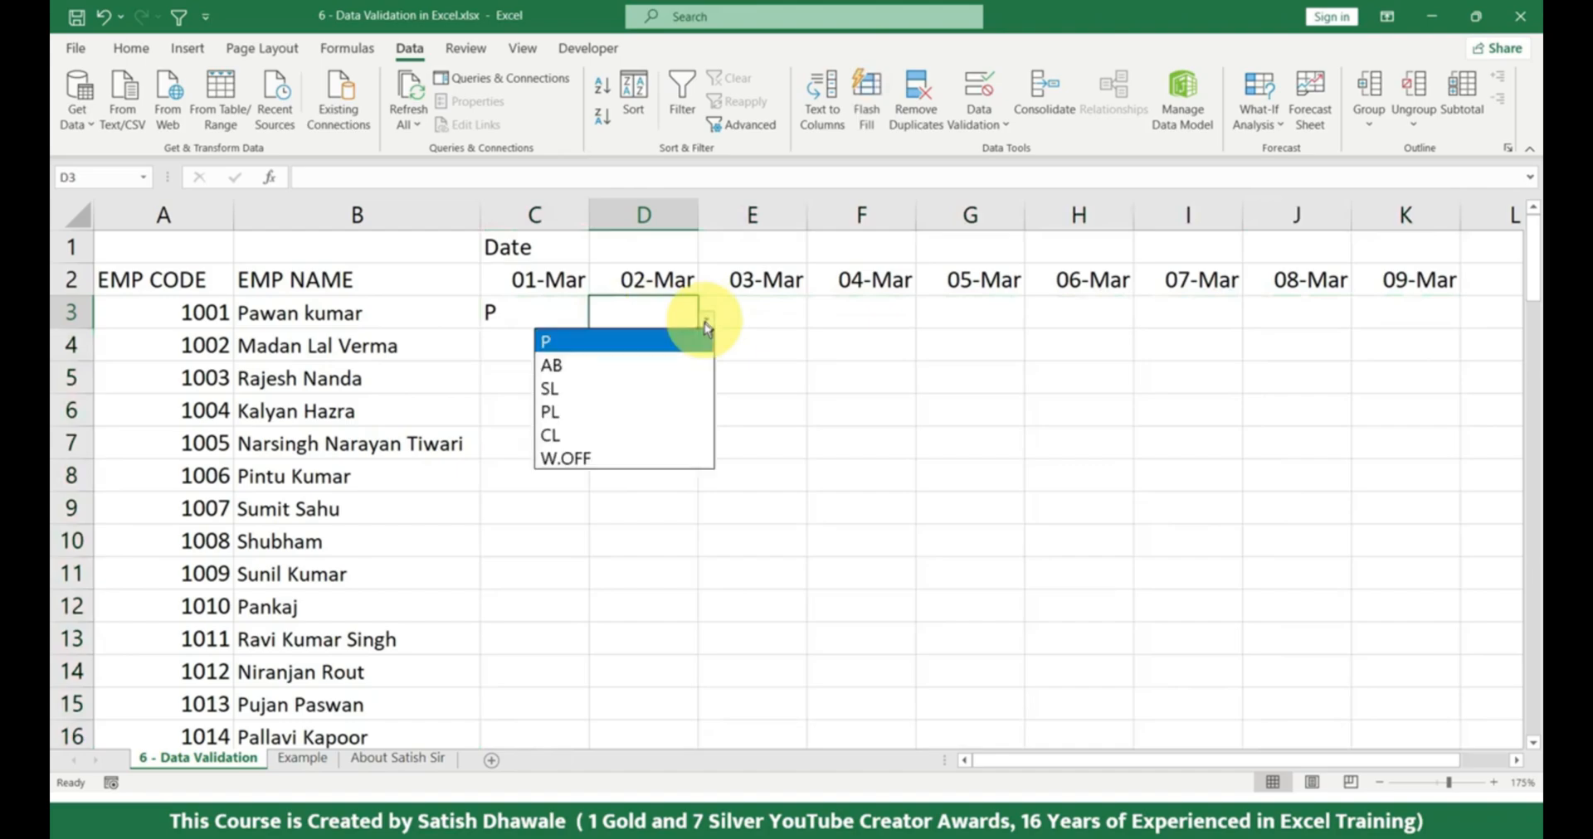
left_click(625, 435)
left_click(801, 314)
left_click(817, 323)
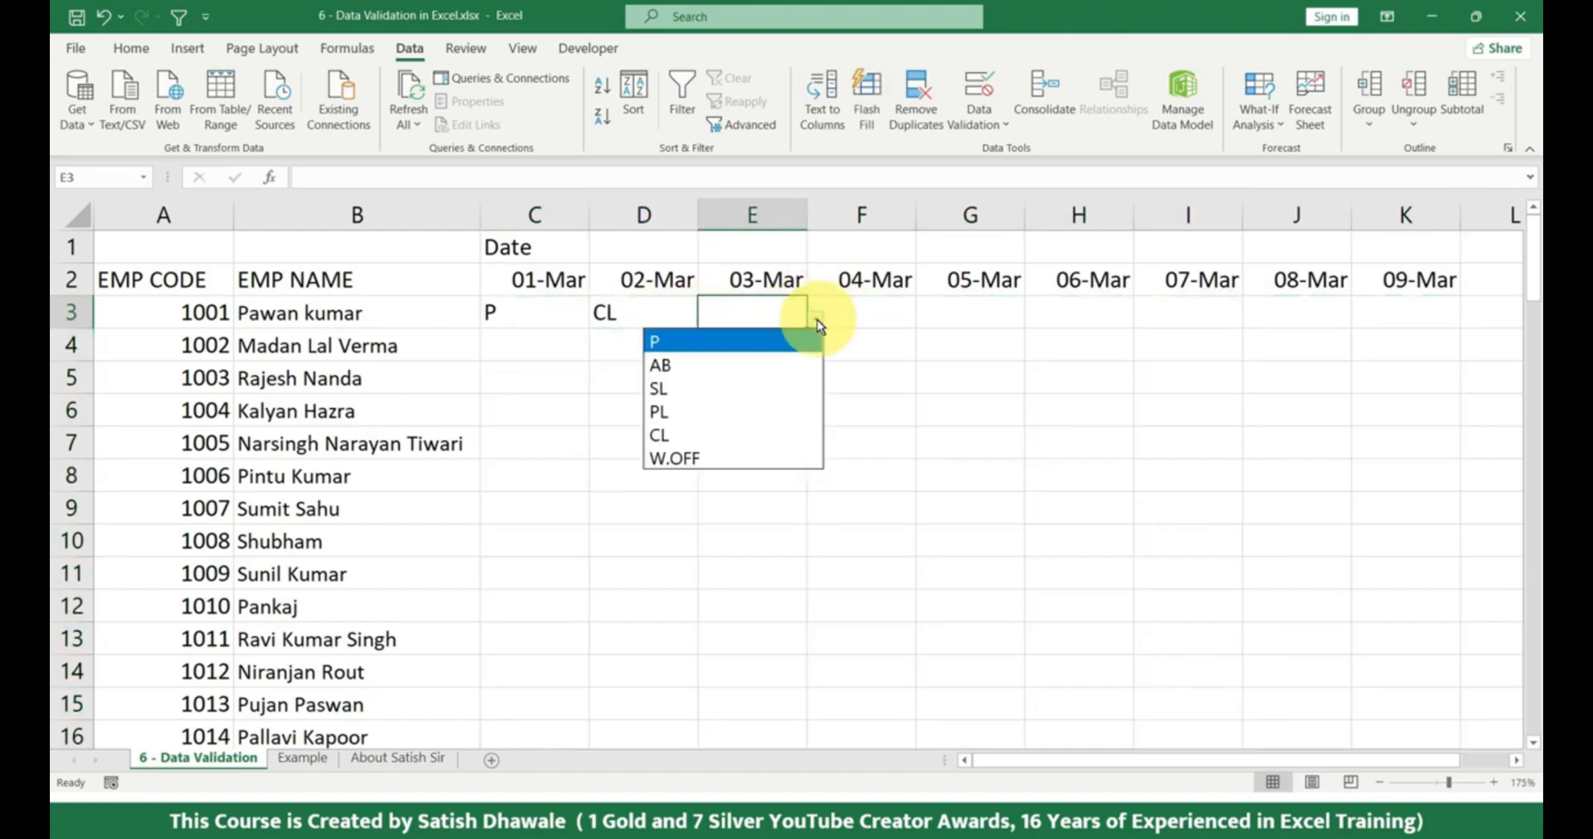
left_click(707, 365)
Choose AB for 04-Mar and PL for 05-Mar in row 3, and select C3:G3 to review the entries.
left_click(892, 319)
left_click(921, 323)
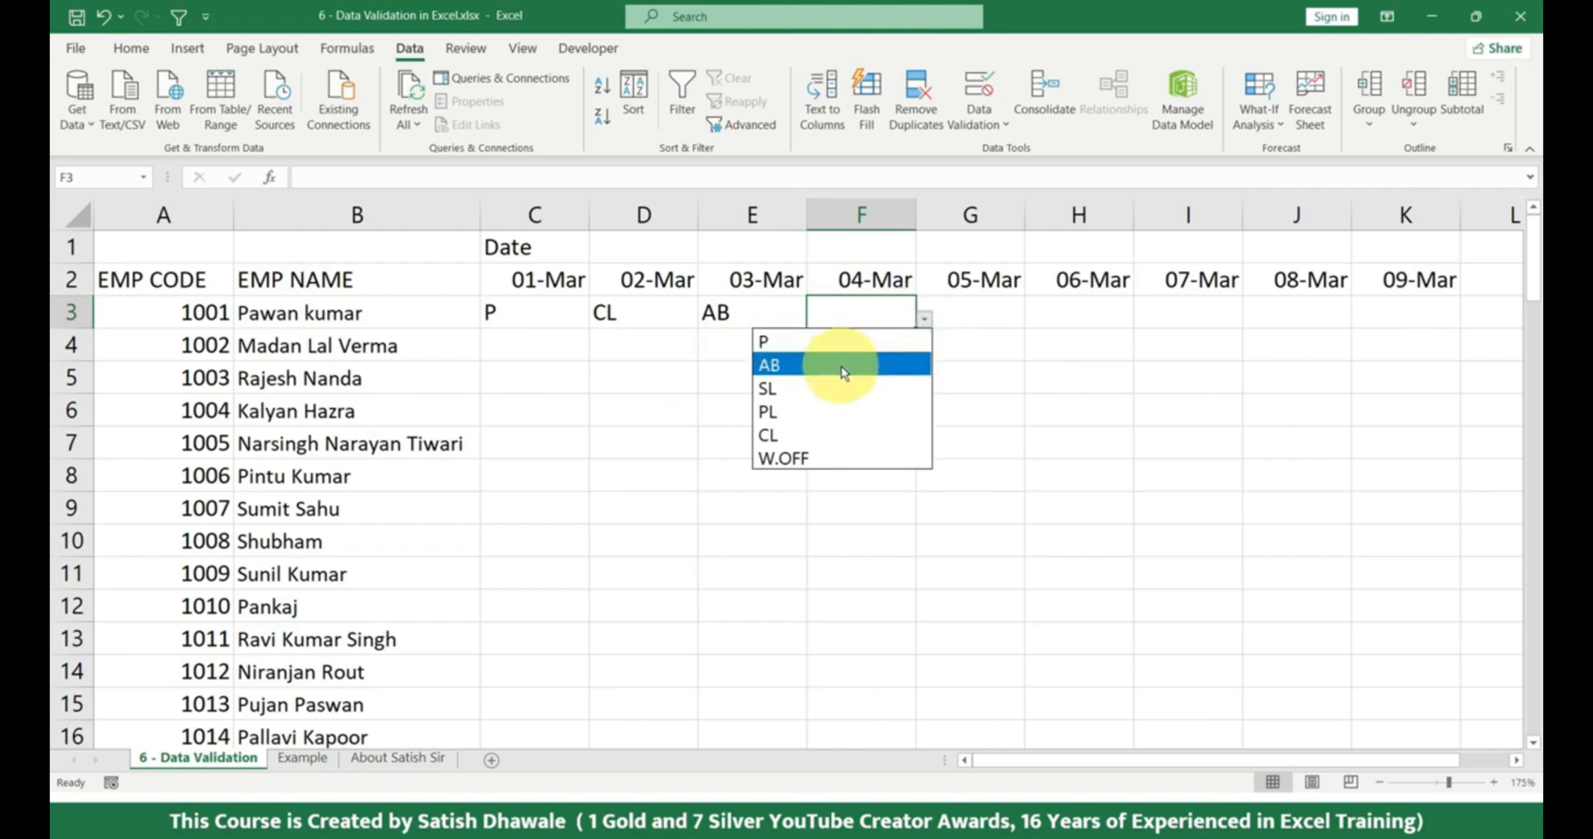
left_click(839, 365)
left_click(954, 318)
left_click(1033, 319)
left_click(964, 410)
left_click_drag(498, 313, 973, 322)
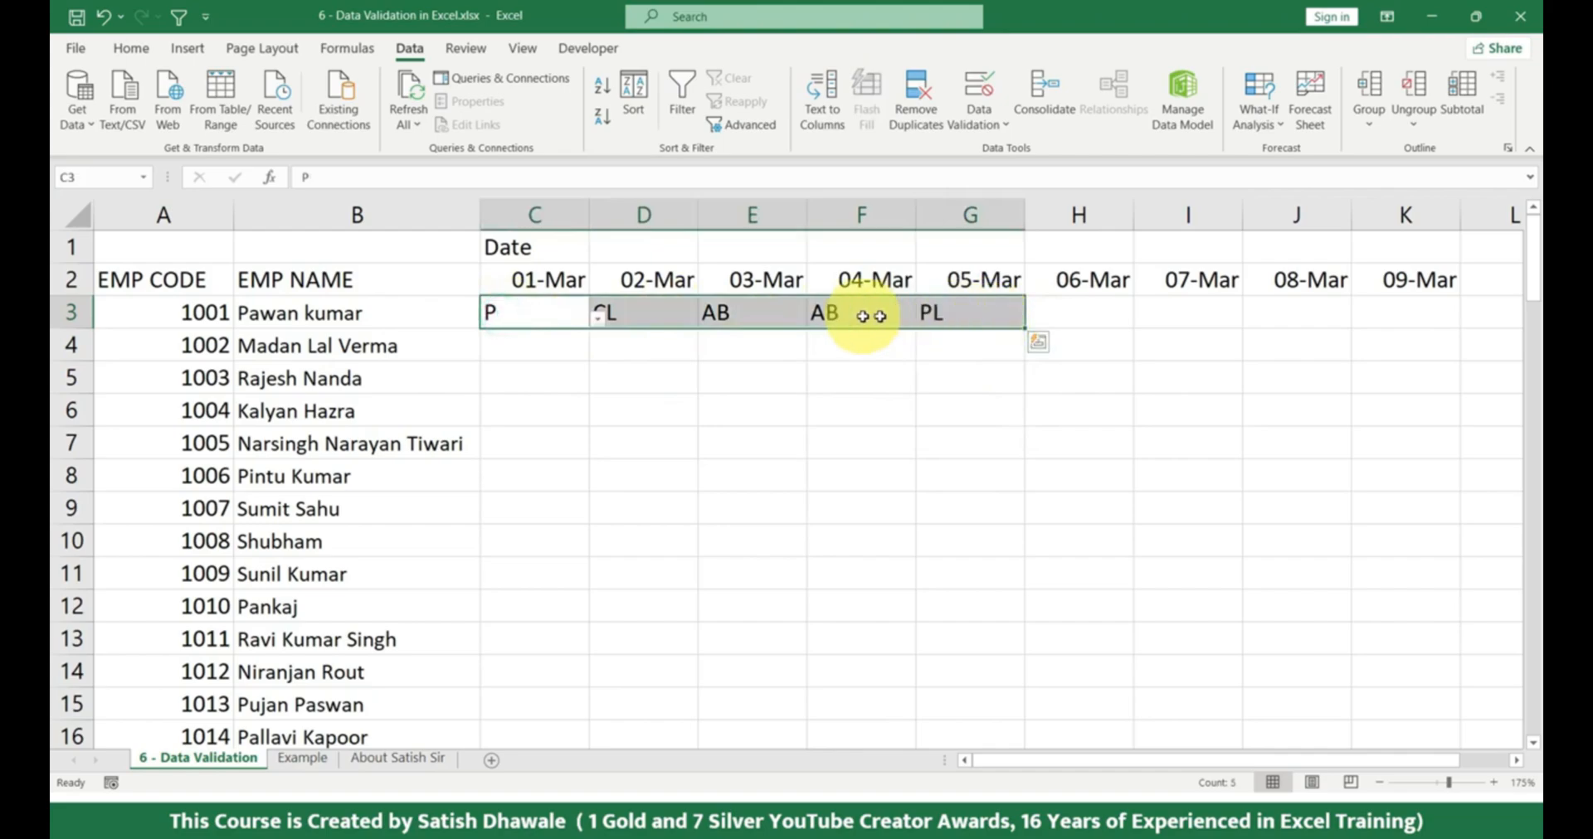
Choose SL for 06-Mar and P for 07-Mar in the first employee's row.
left_click(1122, 316)
left_click(1150, 324)
left_click(1066, 386)
left_click(1204, 313)
left_click(1250, 321)
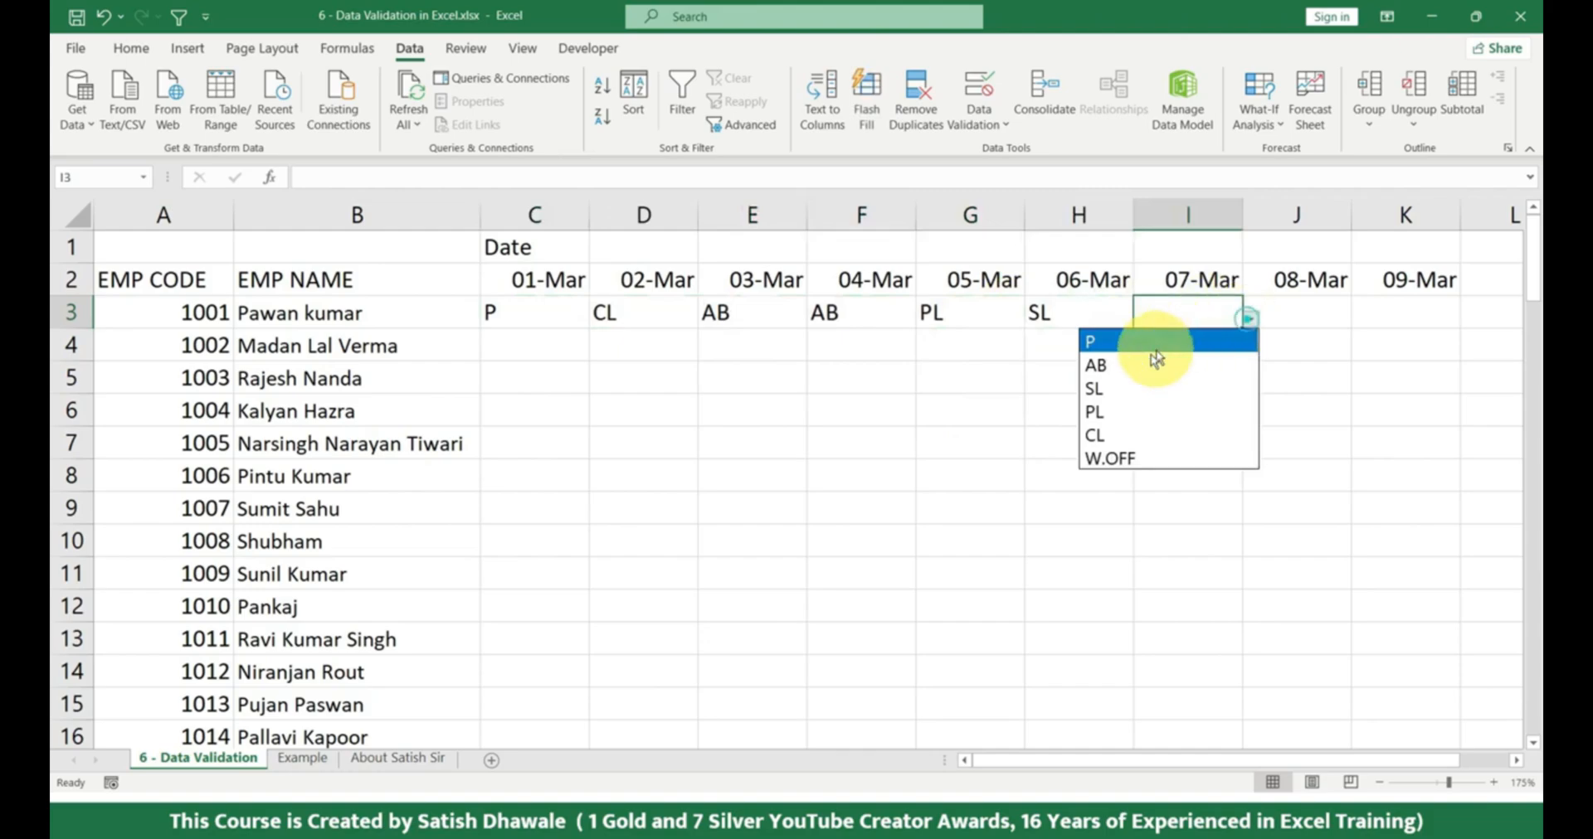
left_click(1138, 340)
Choose CL for 08-Mar and PL for 09-Mar in the first employee's row.
left_click(1311, 316)
left_click(1361, 320)
left_click(1248, 431)
left_click(1440, 323)
left_click(1468, 319)
left_click(1352, 408)
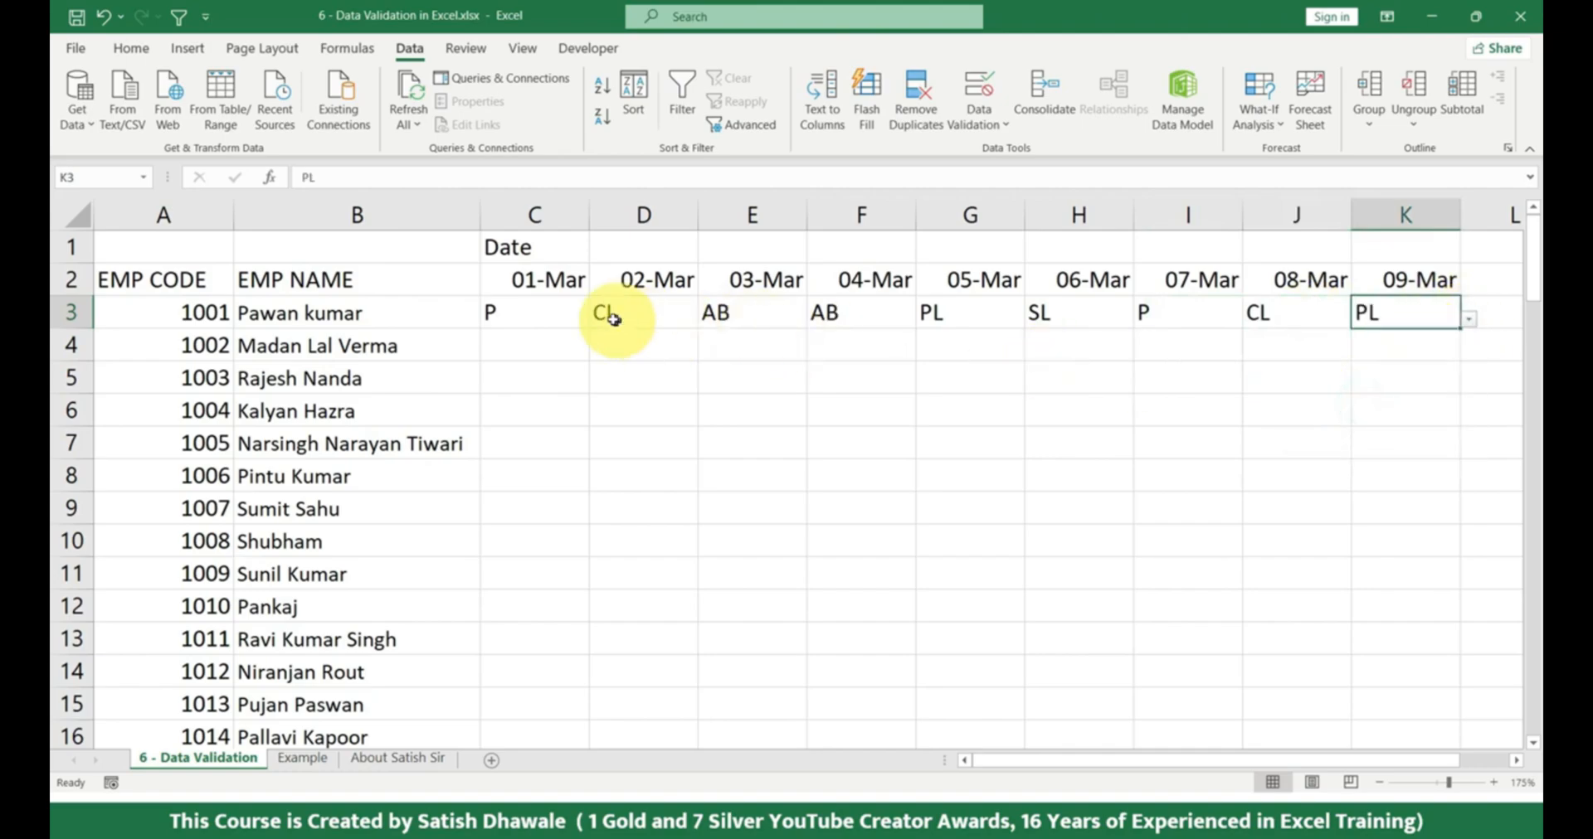
Select C3:K3 to review the first employee's attendance entries from 01-Mar to 09-Mar.
left_click(563, 309)
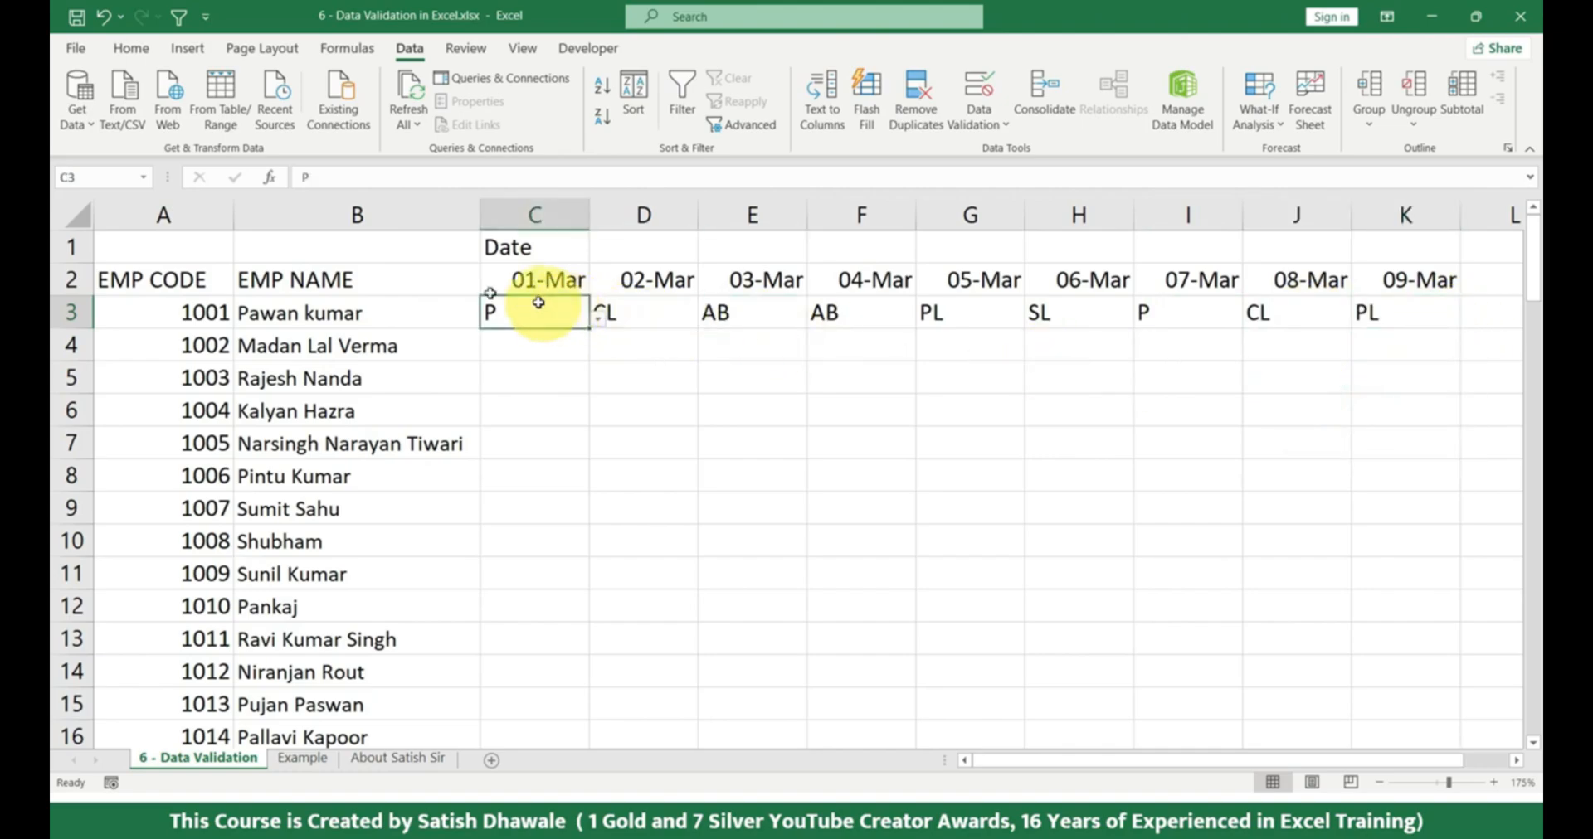
left_click(357, 278)
left_click_drag(508, 313, 682, 315)
left_click_drag(884, 316, 1384, 316)
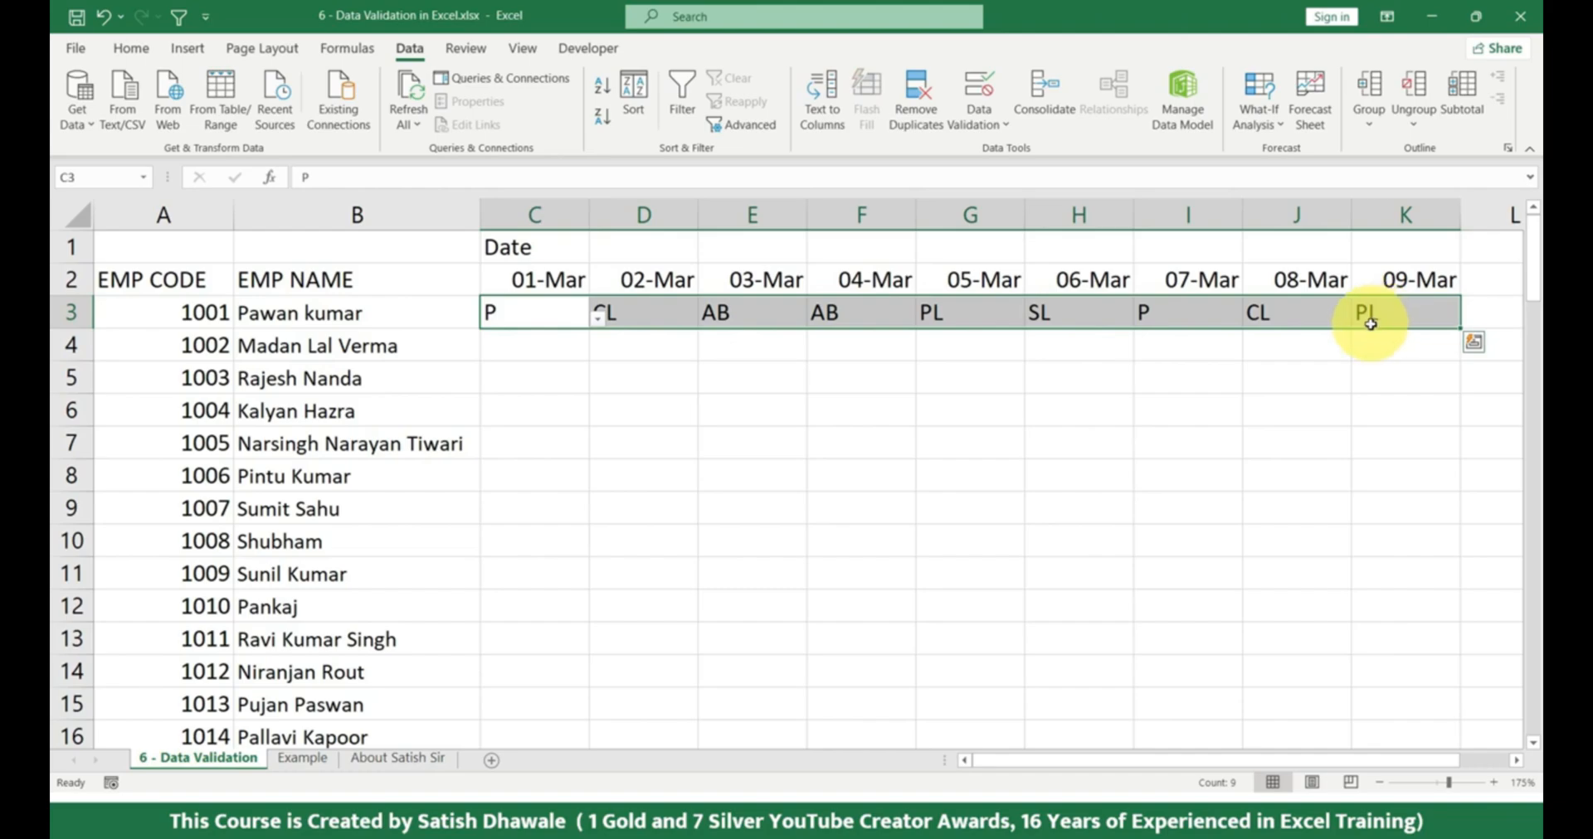
key("ctrl+a")
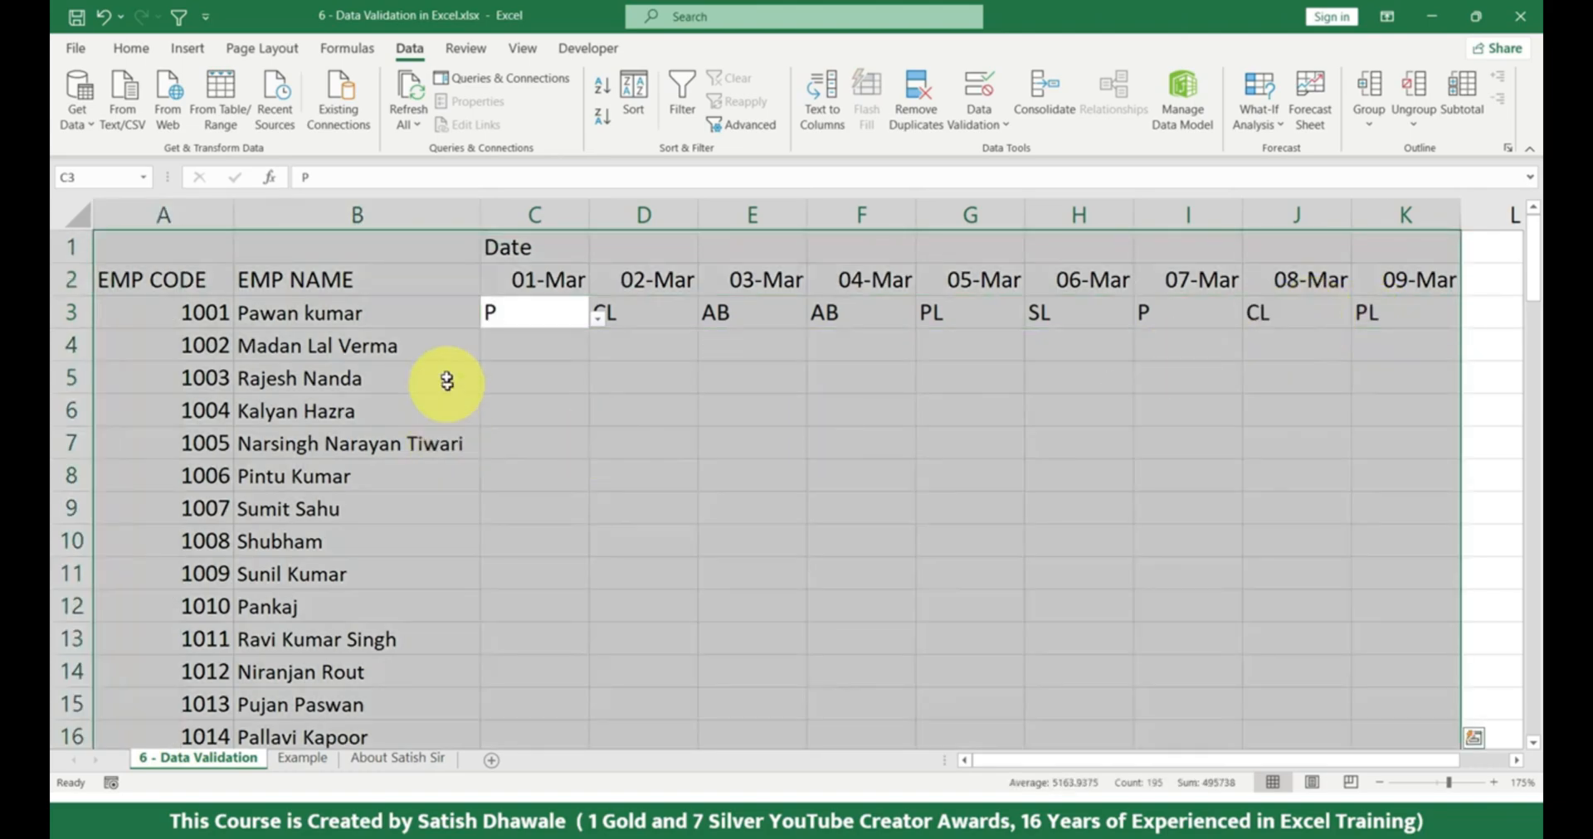
left_click(768, 463)
left_click_drag(582, 312, 1203, 636)
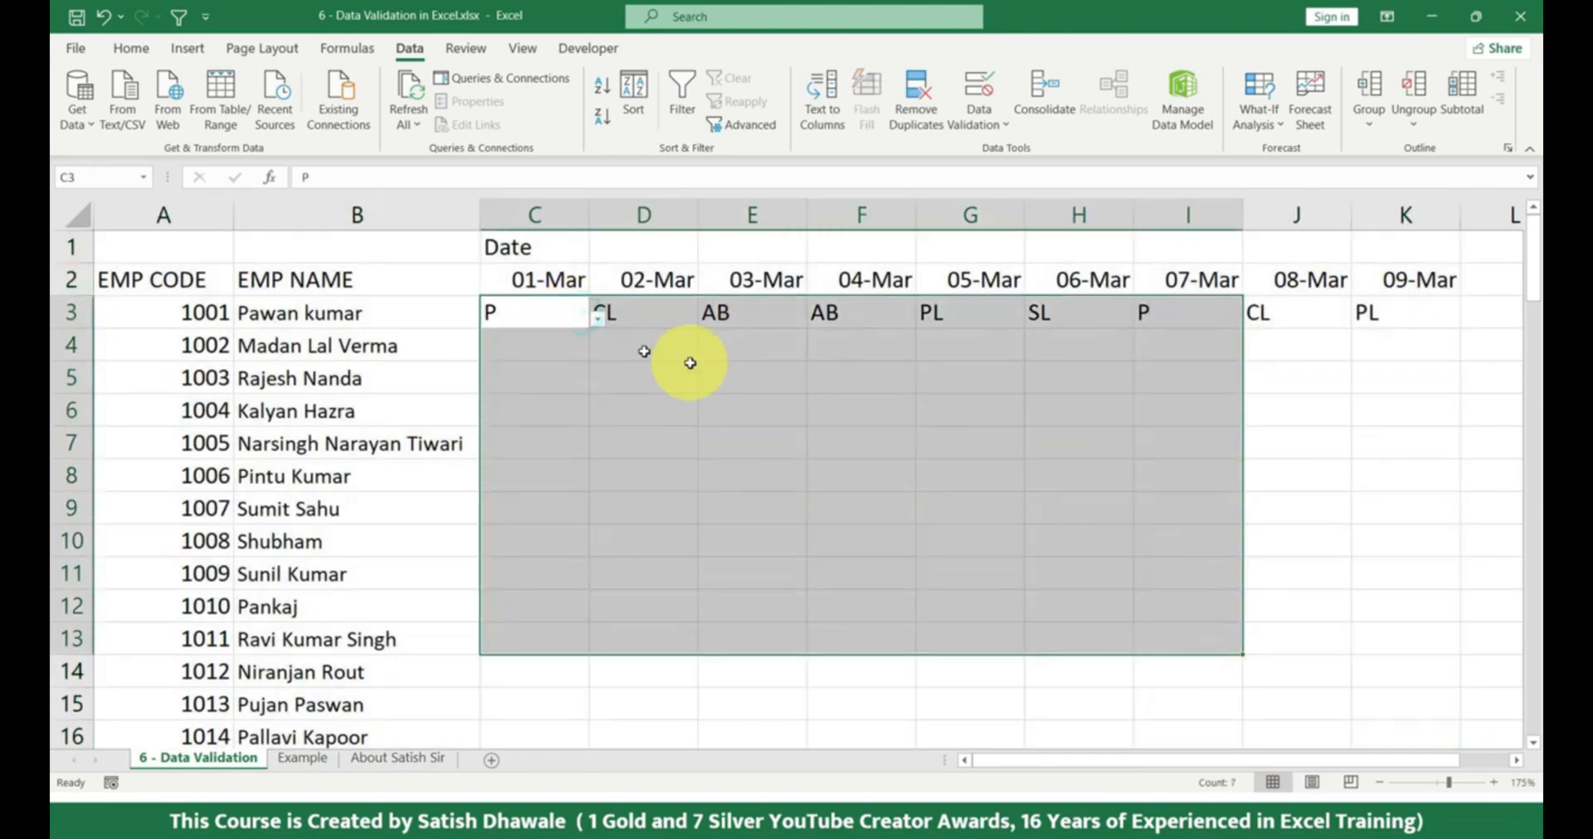
Inspect the Data Validation settings for the entire table, agreeing to include cells without validation, and cancel without applying anything.
left_click(465, 274)
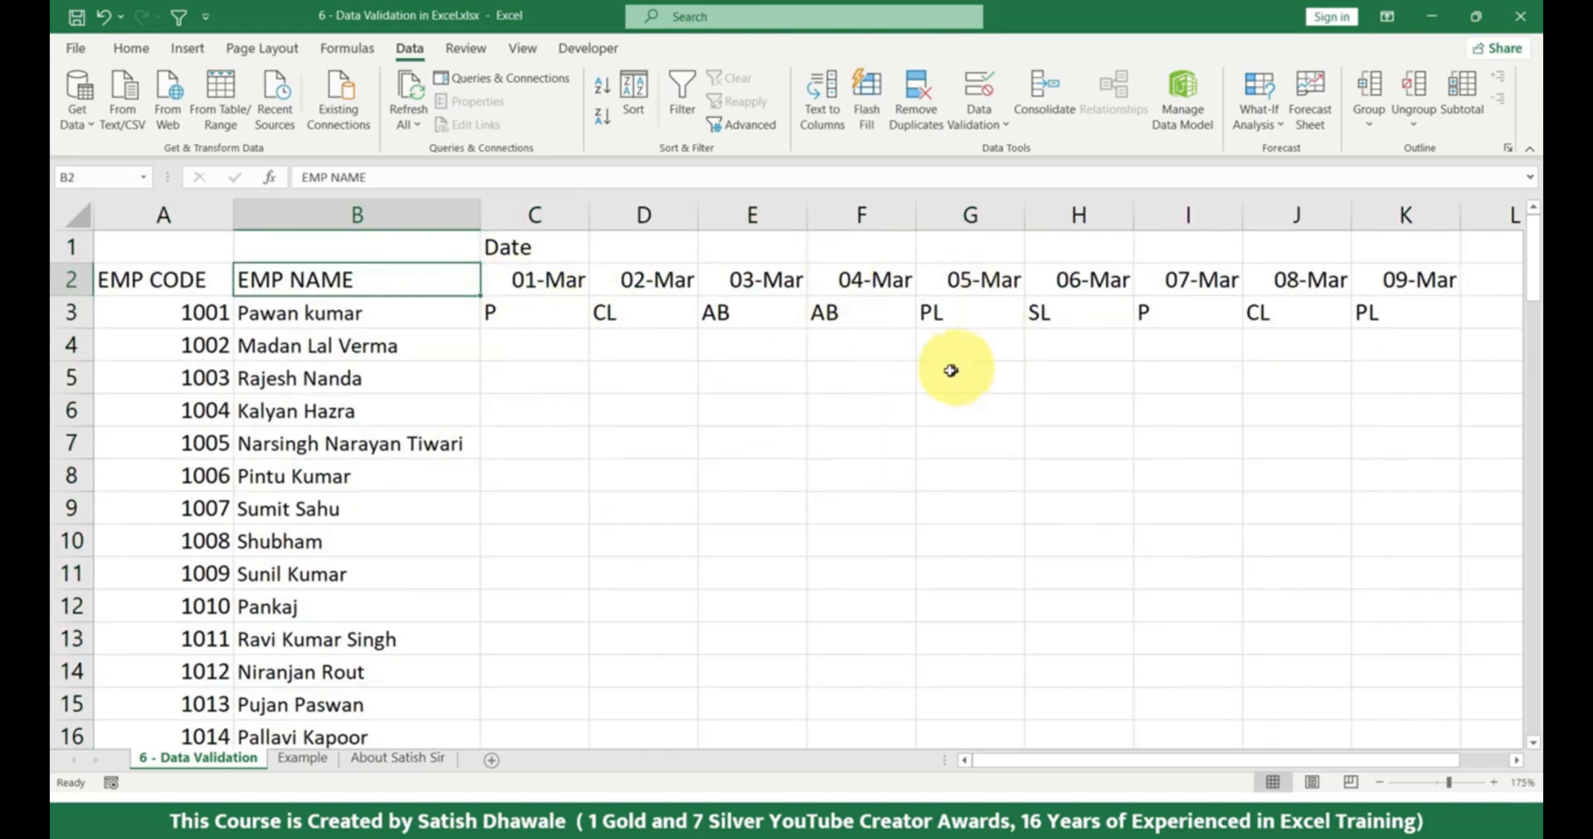
key("ctrl+a")
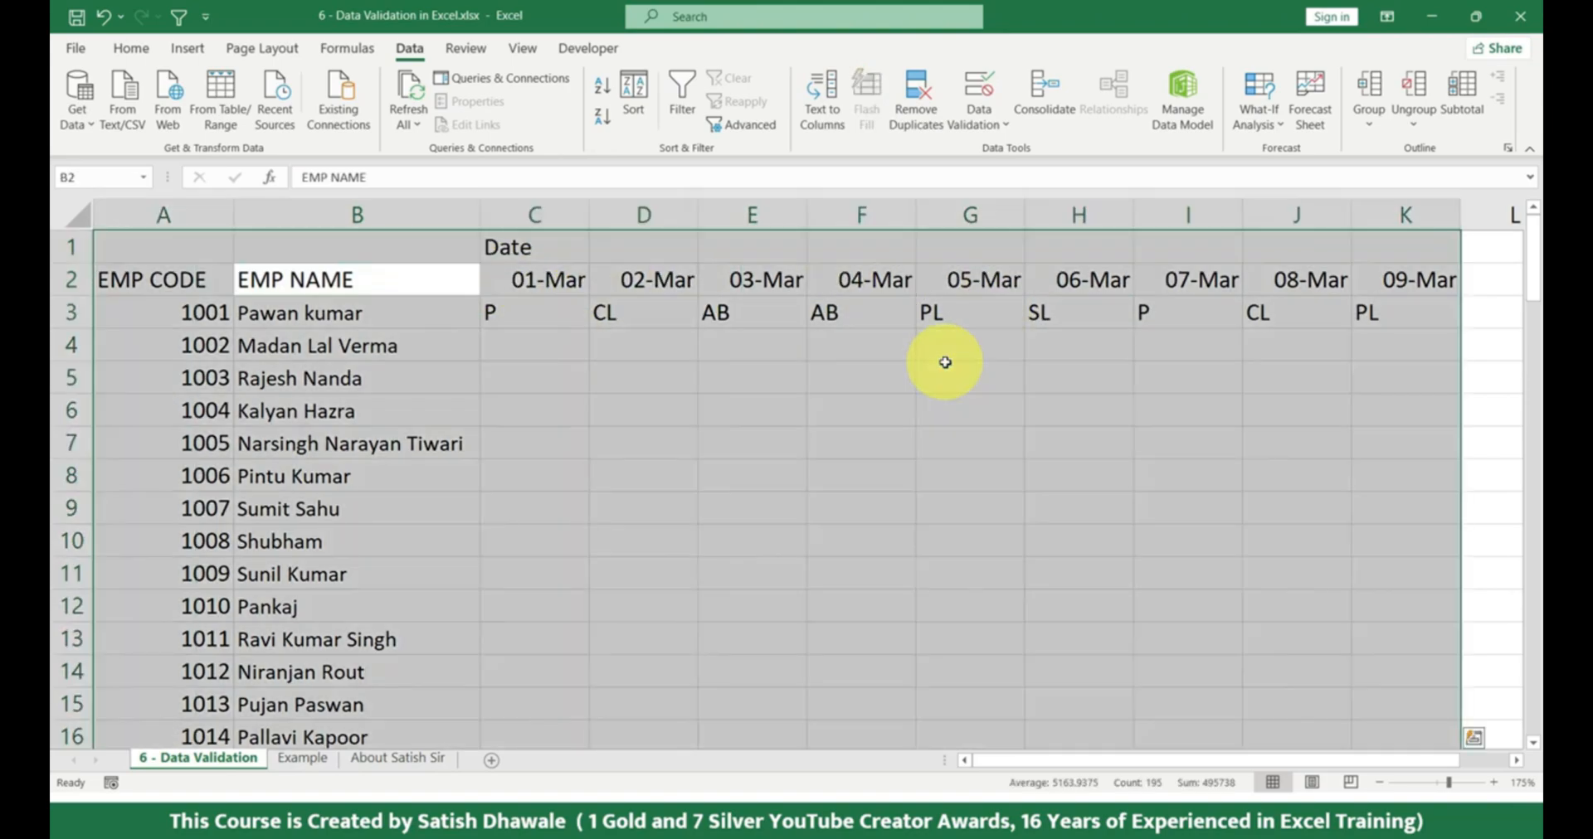
left_click(979, 83)
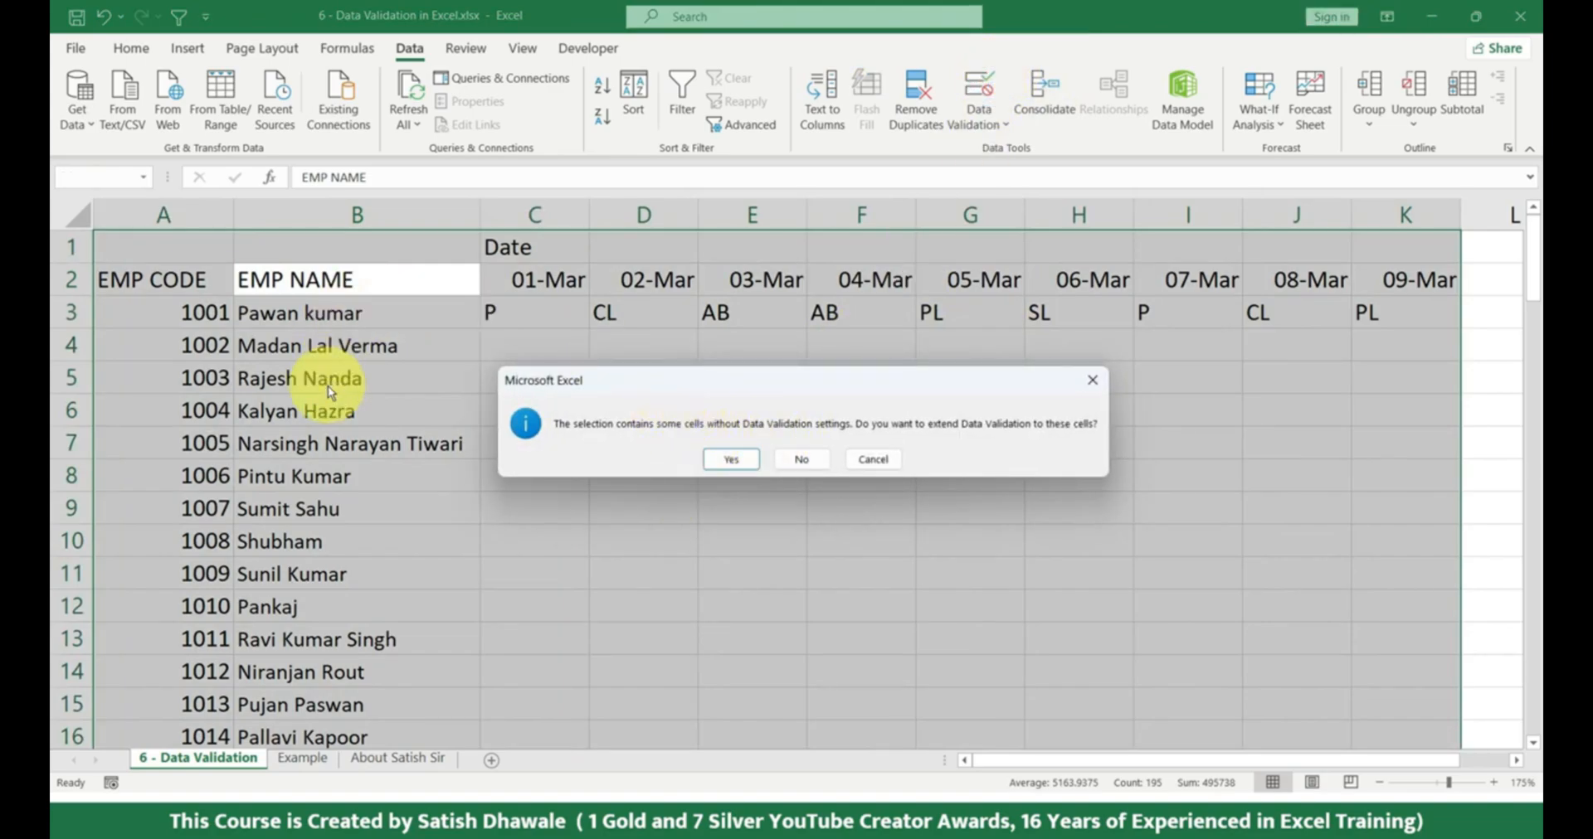
left_click(730, 459)
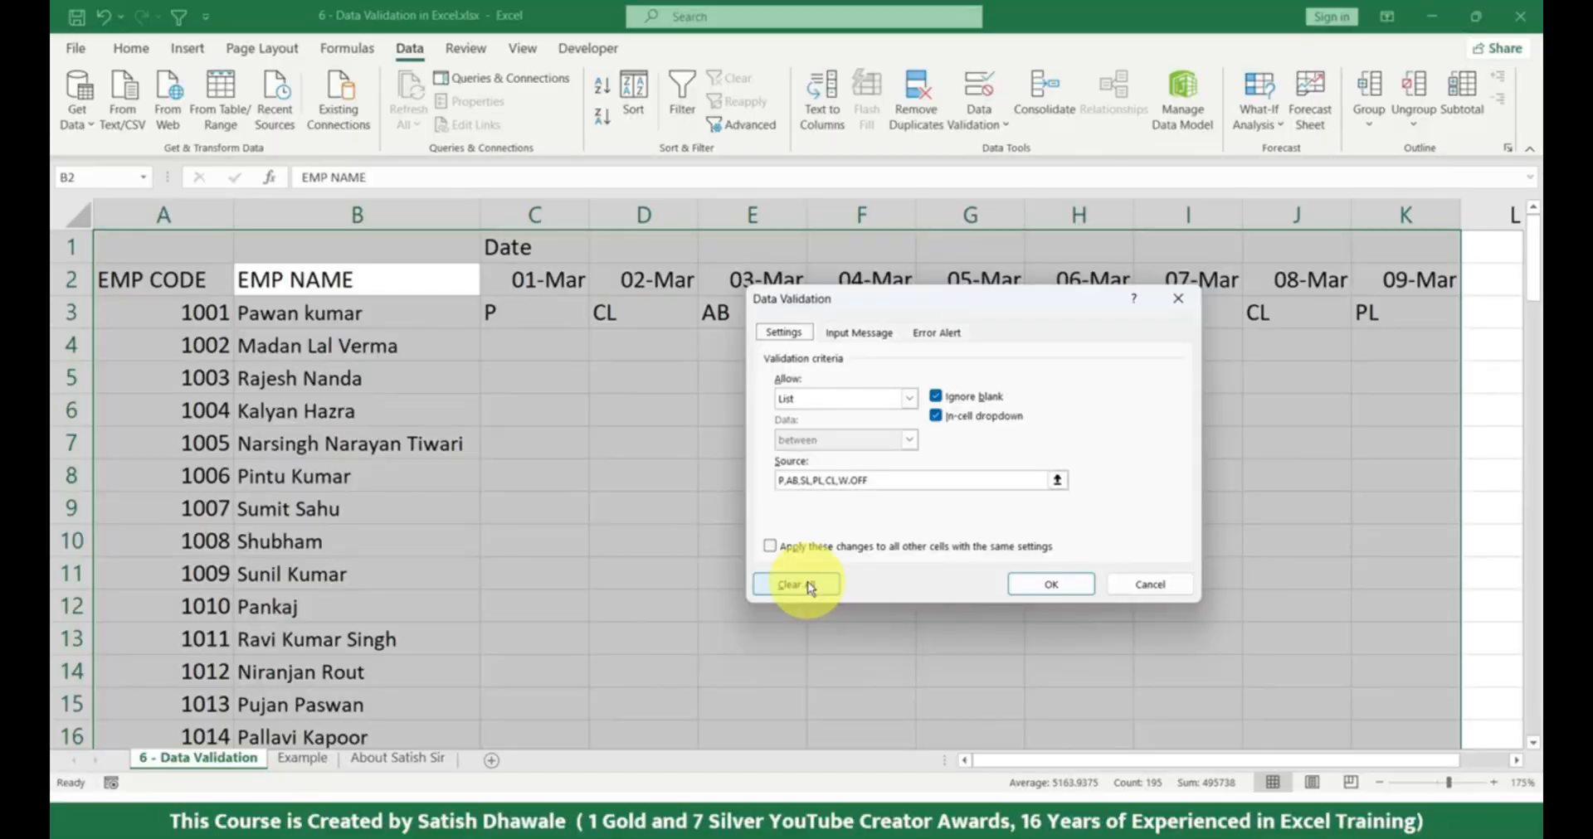
left_click(1150, 584)
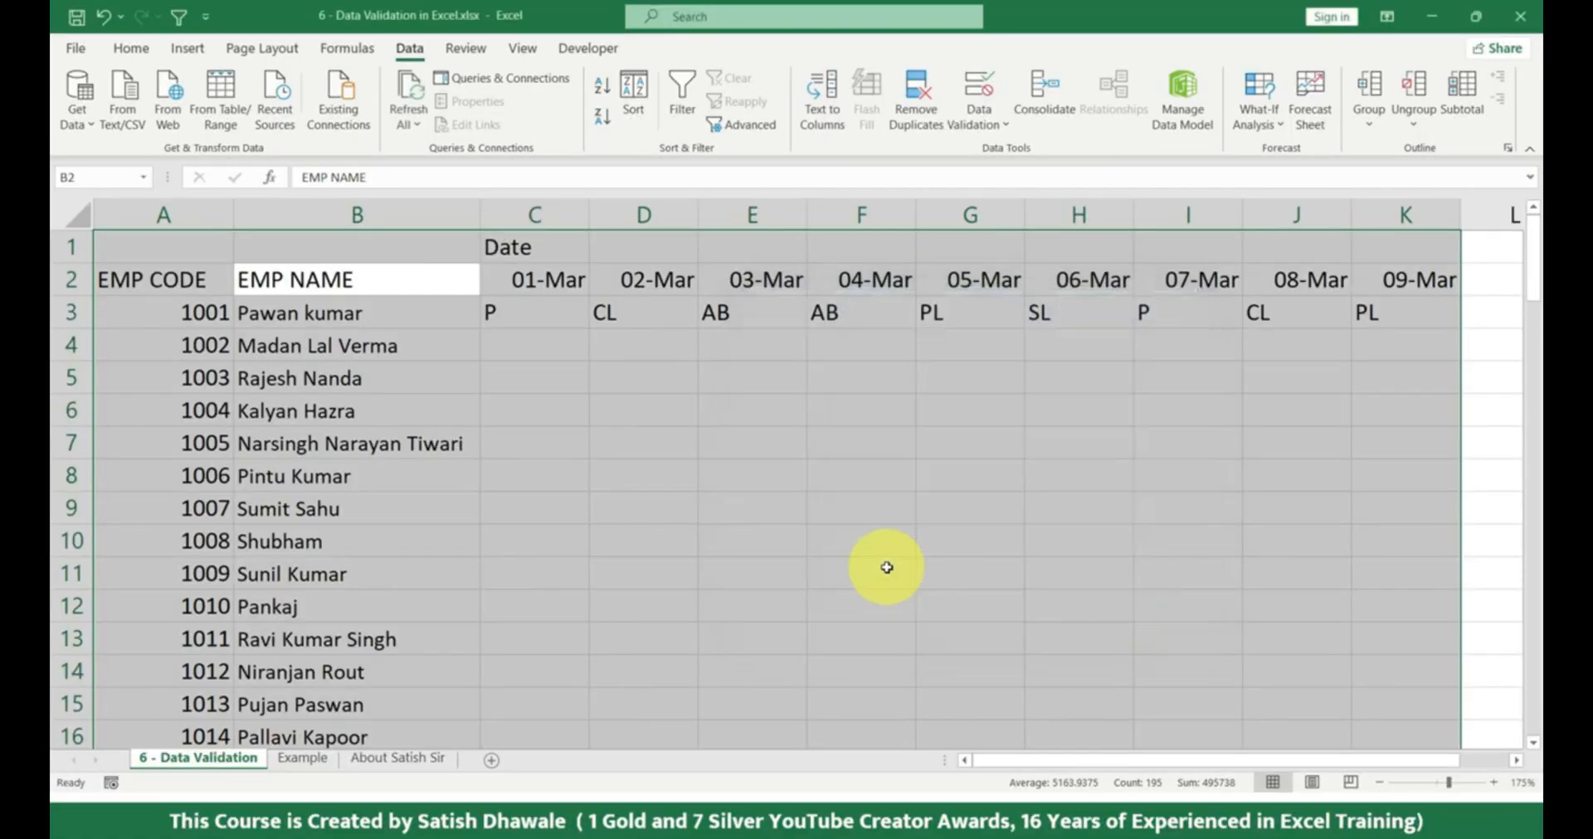
left_click(887, 567)
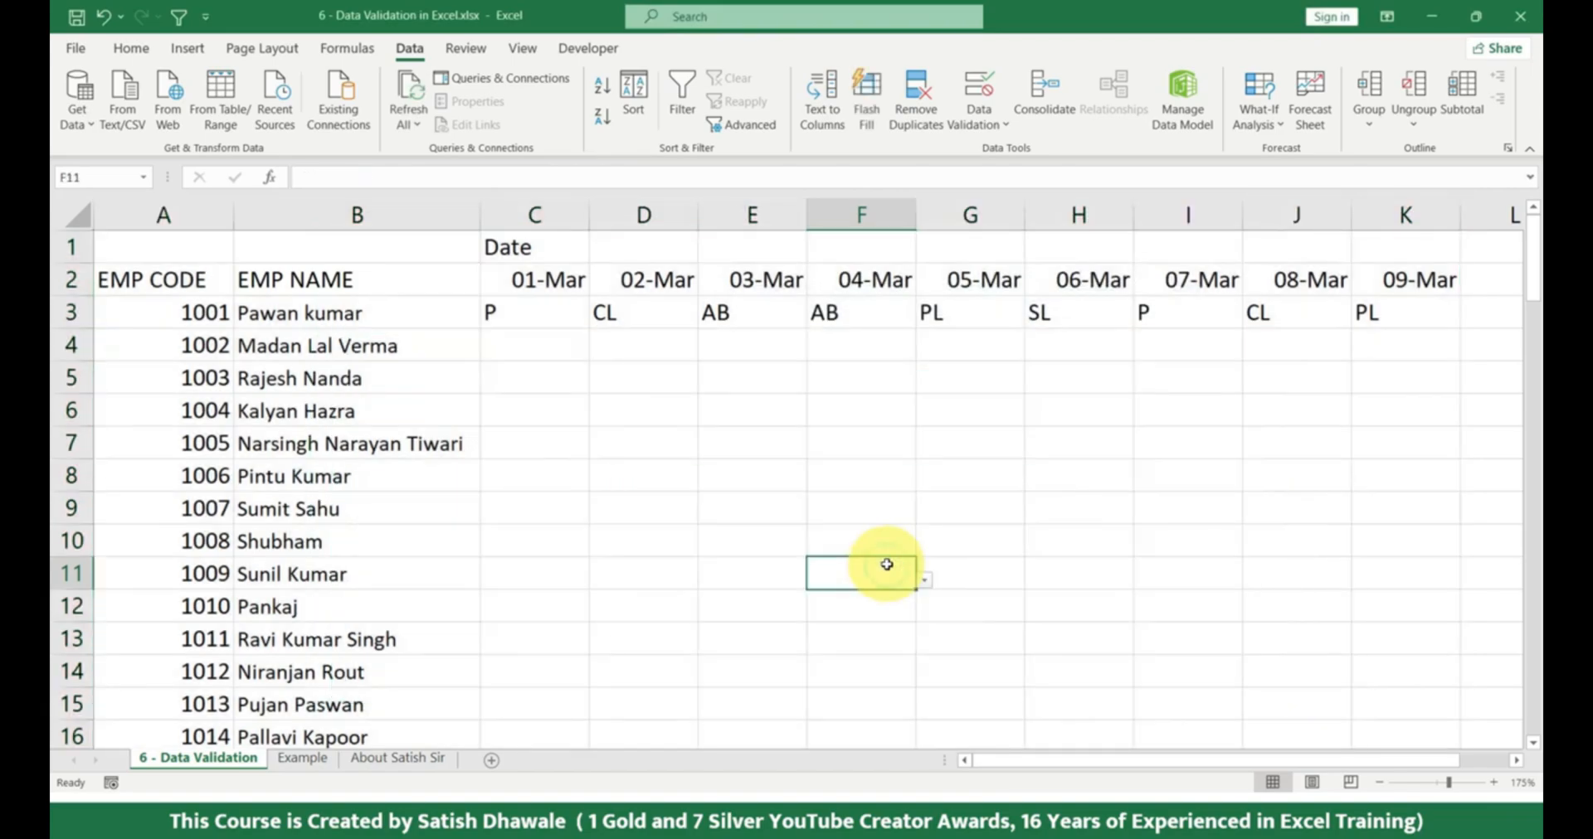